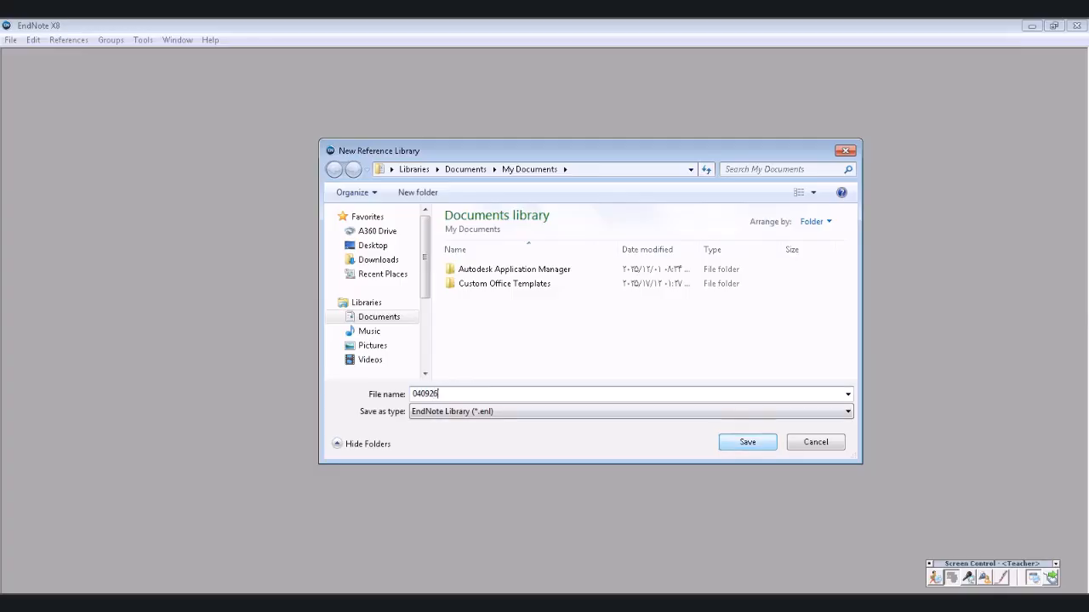
- Save the new empty library as 040926 and bring up the network connections list
key("Return")
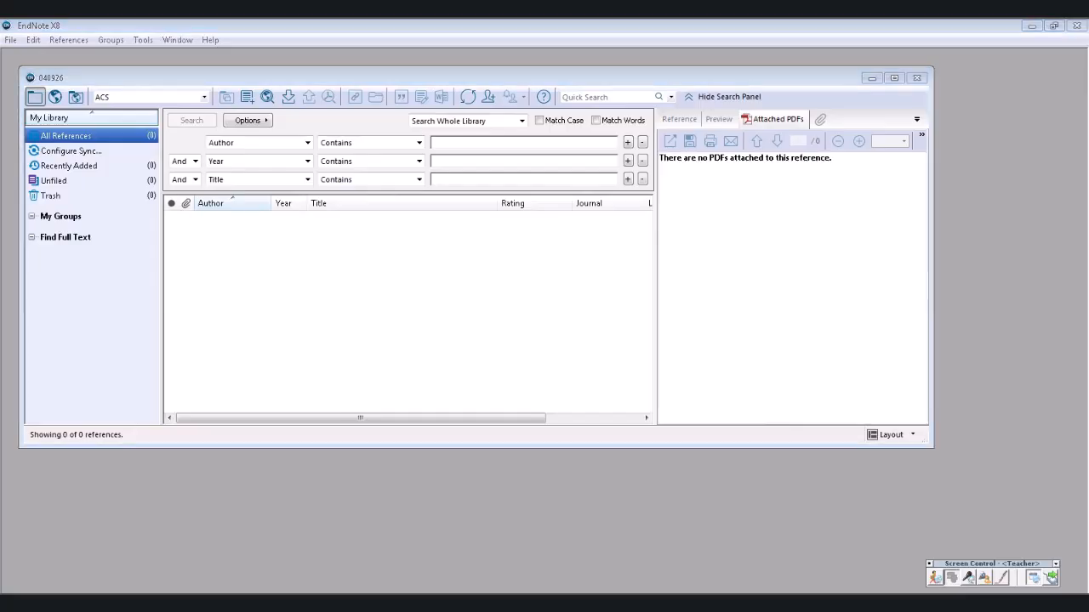
left_click(998, 603)
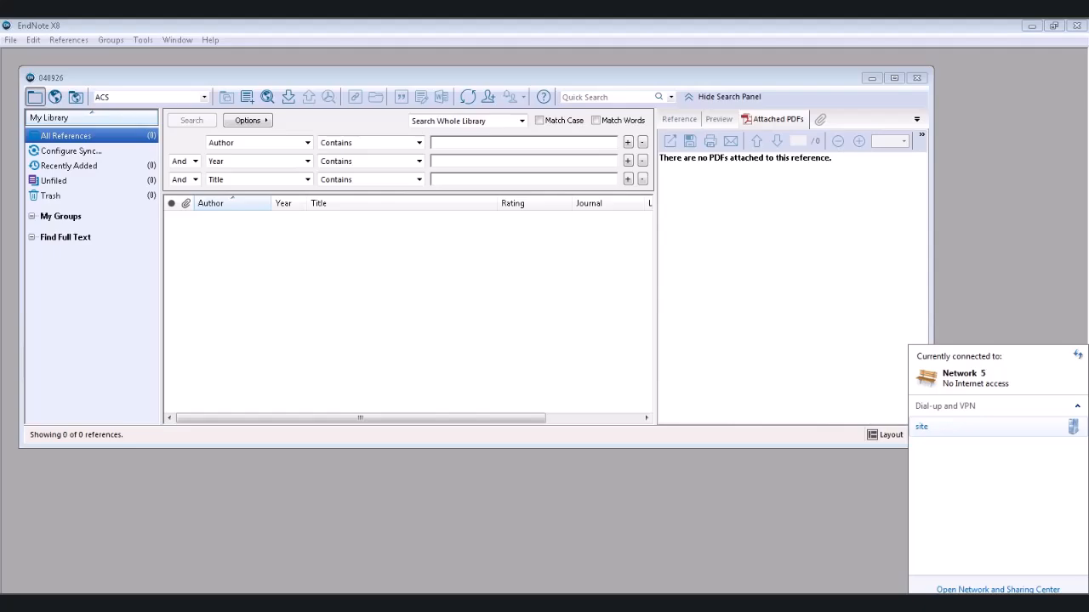
- Connect to the 'site' VPN, replacing the account user name and submitting the credentials
left_click(978, 427)
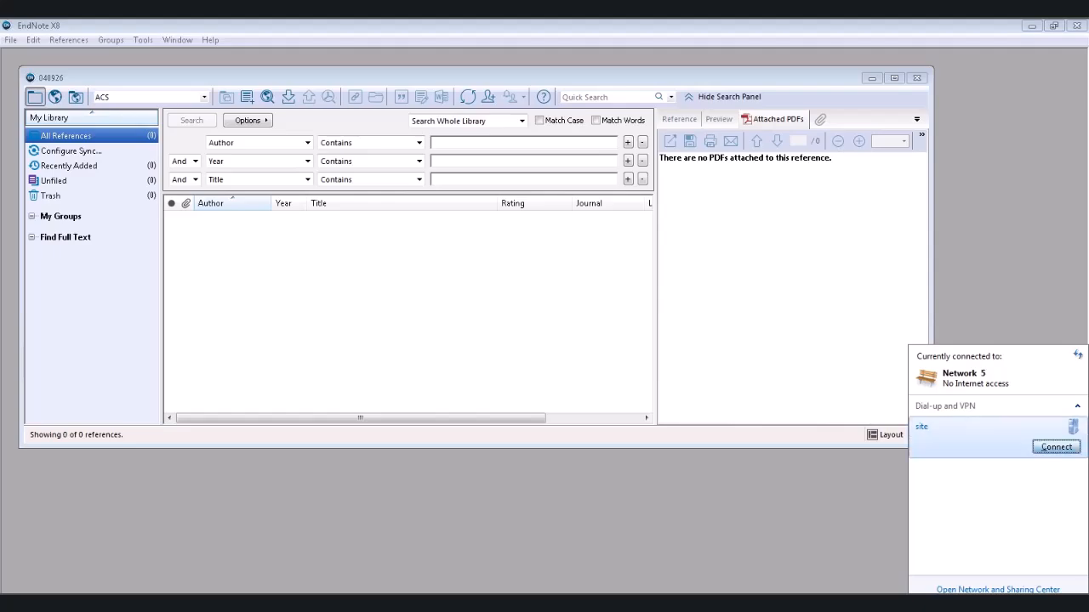
left_click(1056, 447)
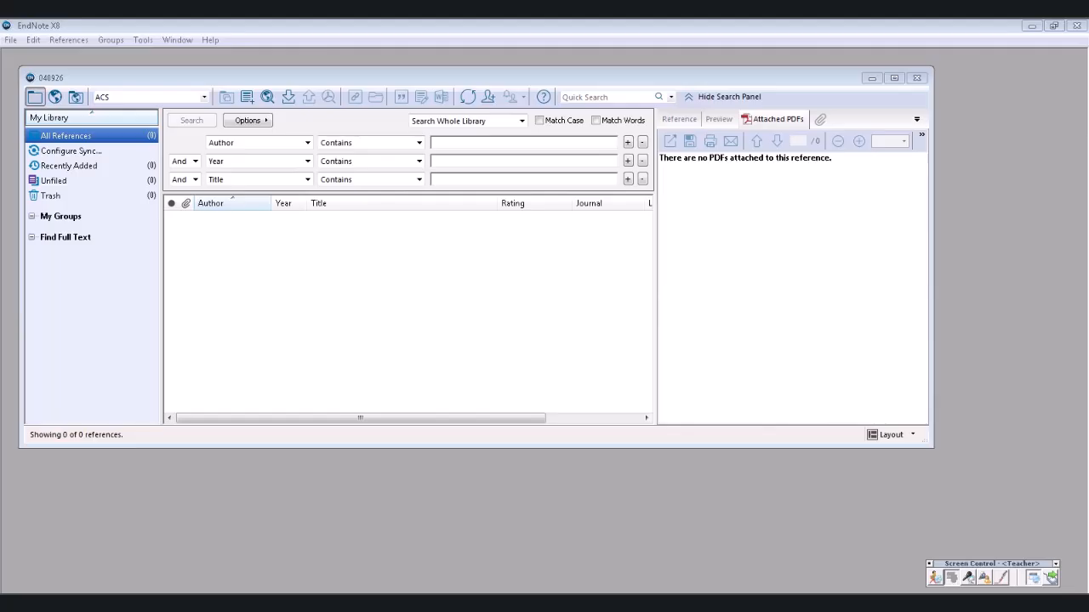
left_click(511, 323)
left_click_drag(531, 322, 500, 323)
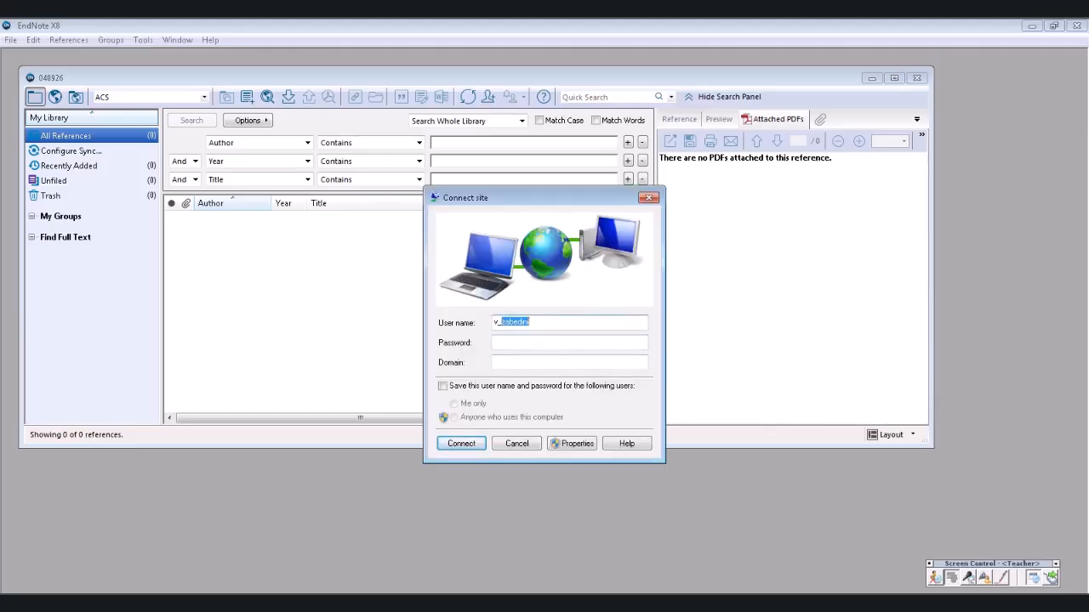
type("ghalehnoei******")
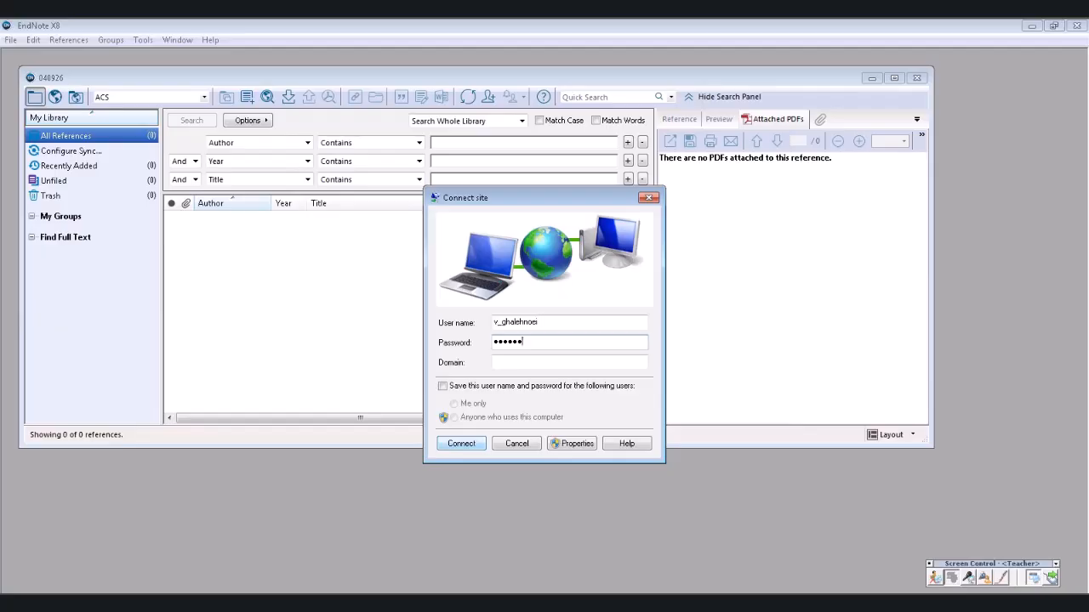
key("Return")
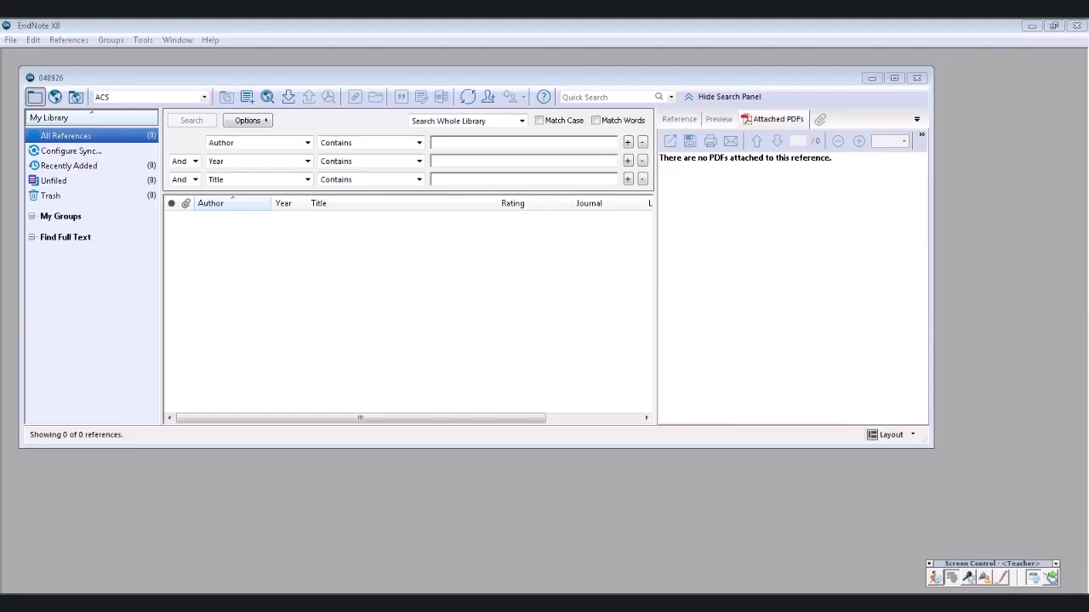
- Drag the 040926 library window's bottom edge down, then switch to Chrome's New Tab
left_click_drag(476, 447, 476, 502)
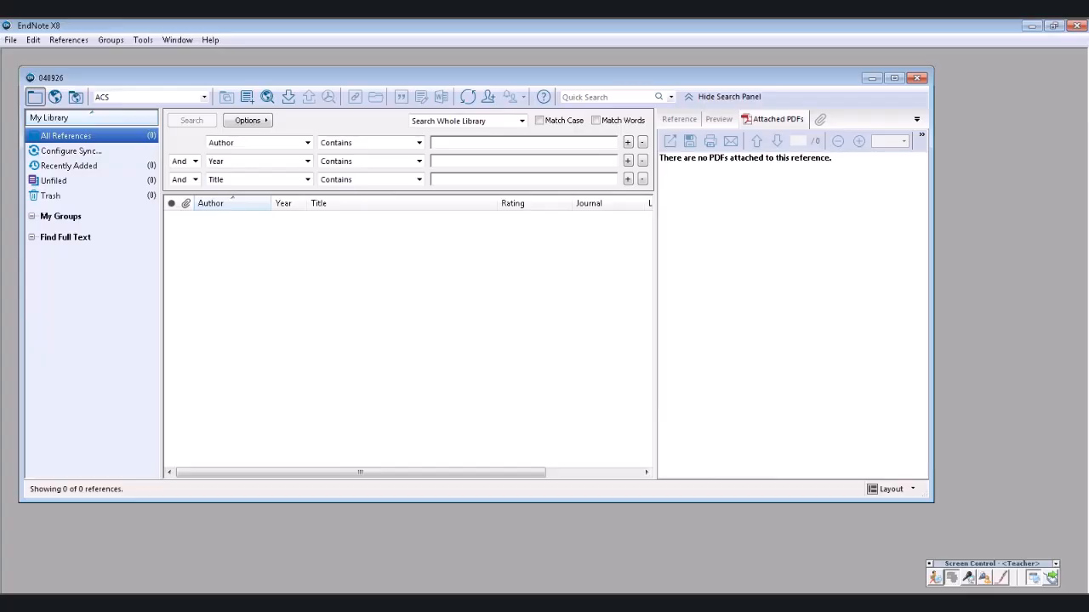
key("alt+Tab")
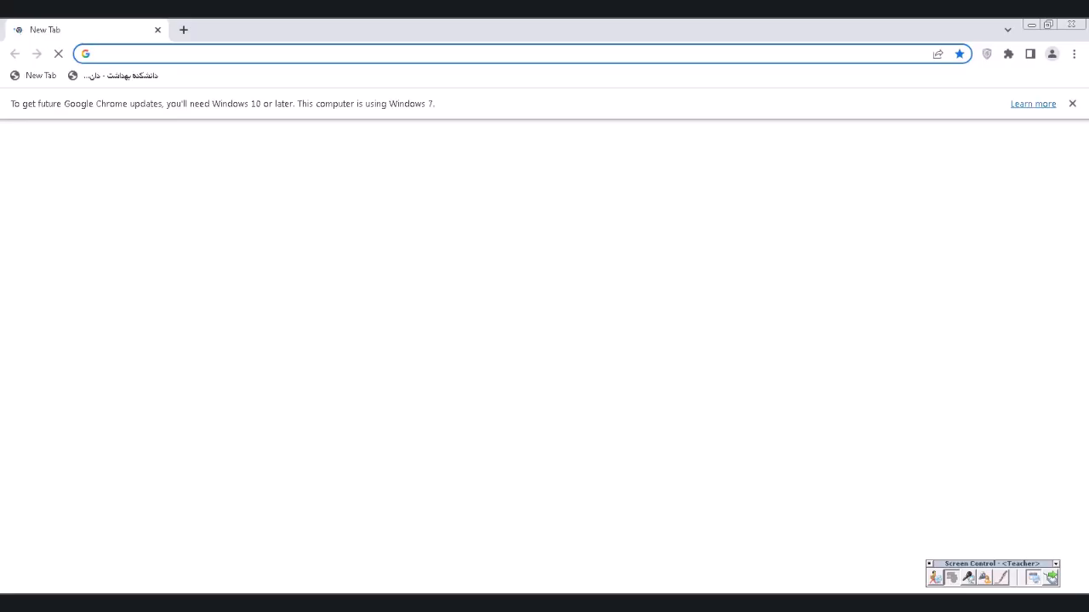
- Load scholar.google.com, open scincedirect.com in a second tab, then return to Scholar
type("s")
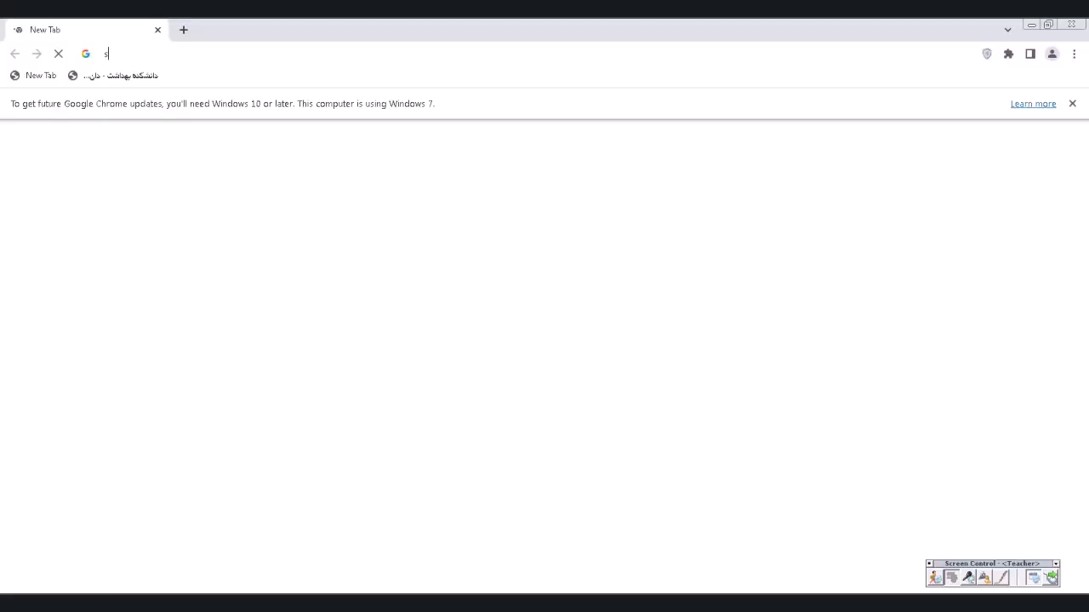
type("cholar")
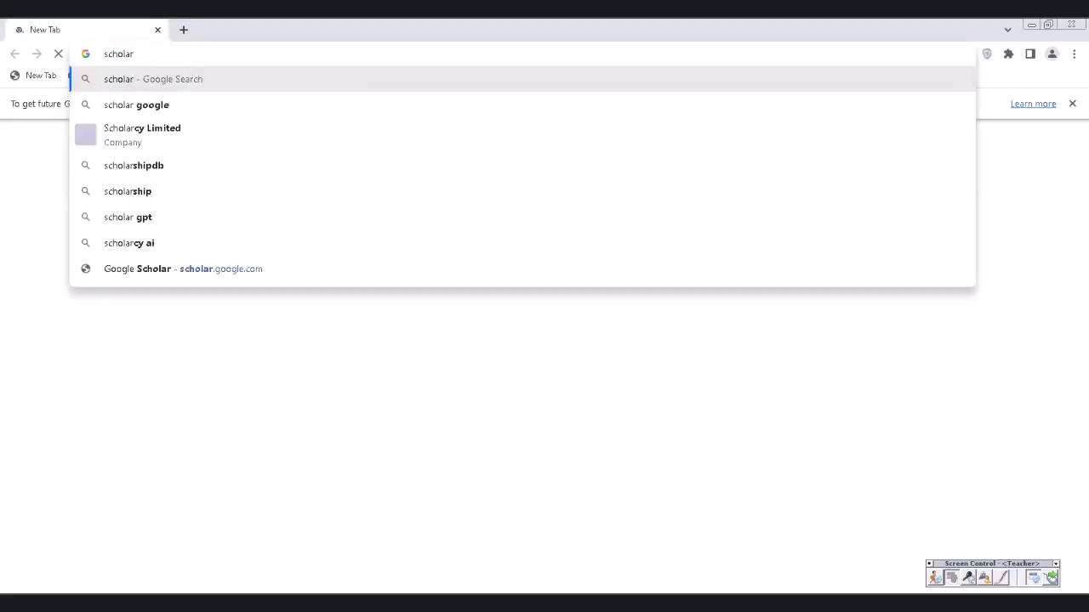
type(".g")
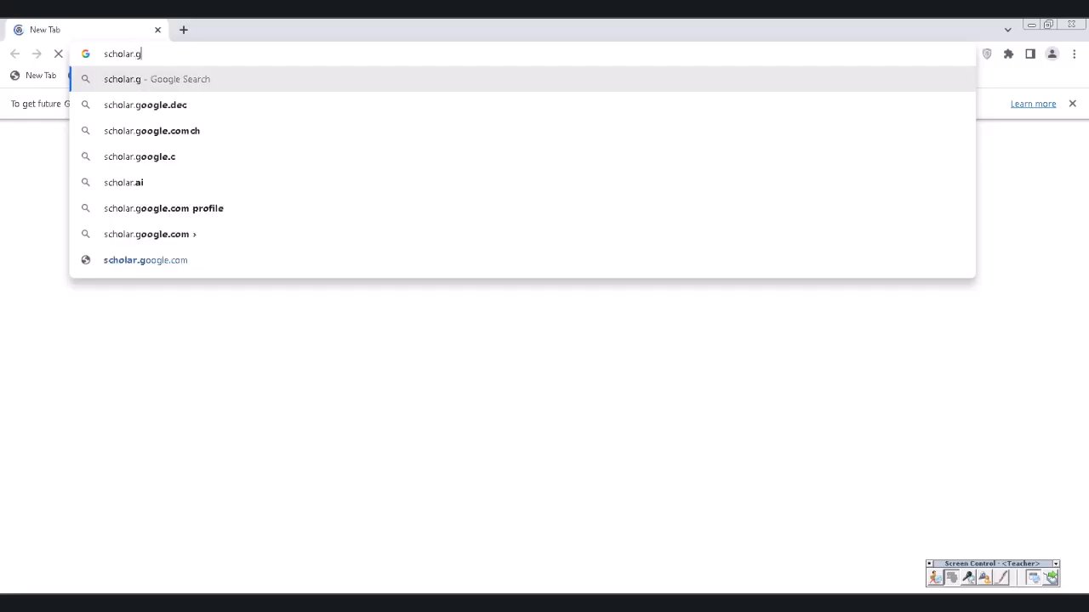
type("oogle.com")
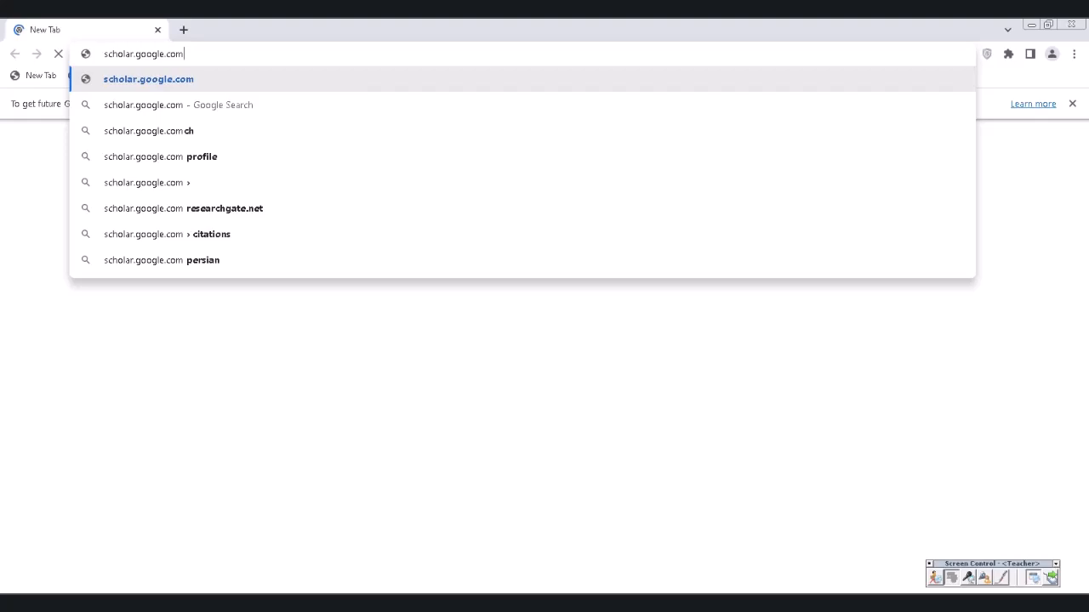
key("Return")
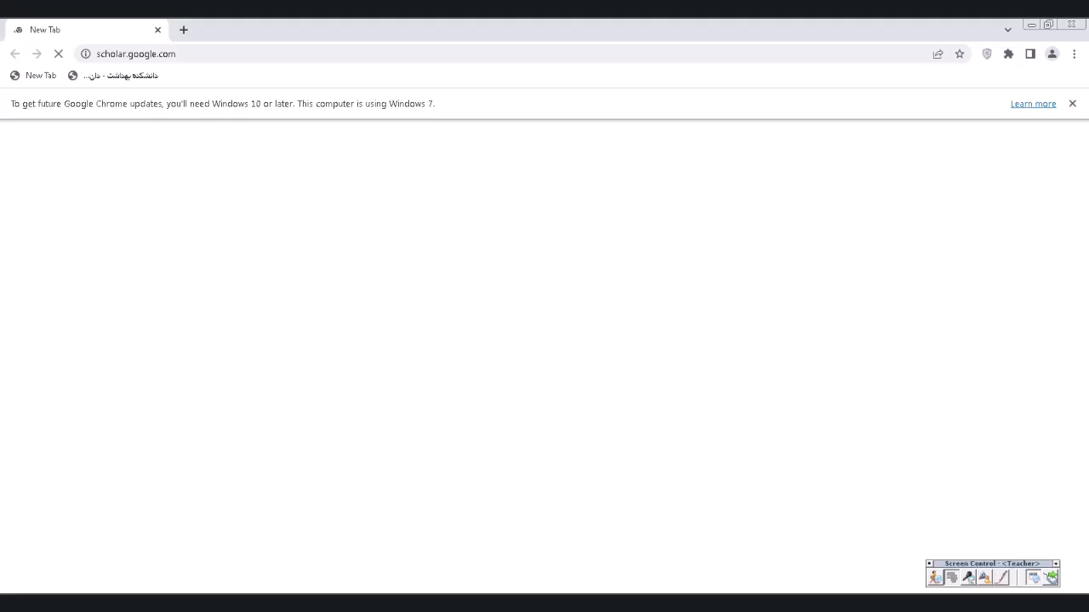
key("ctrl+t")
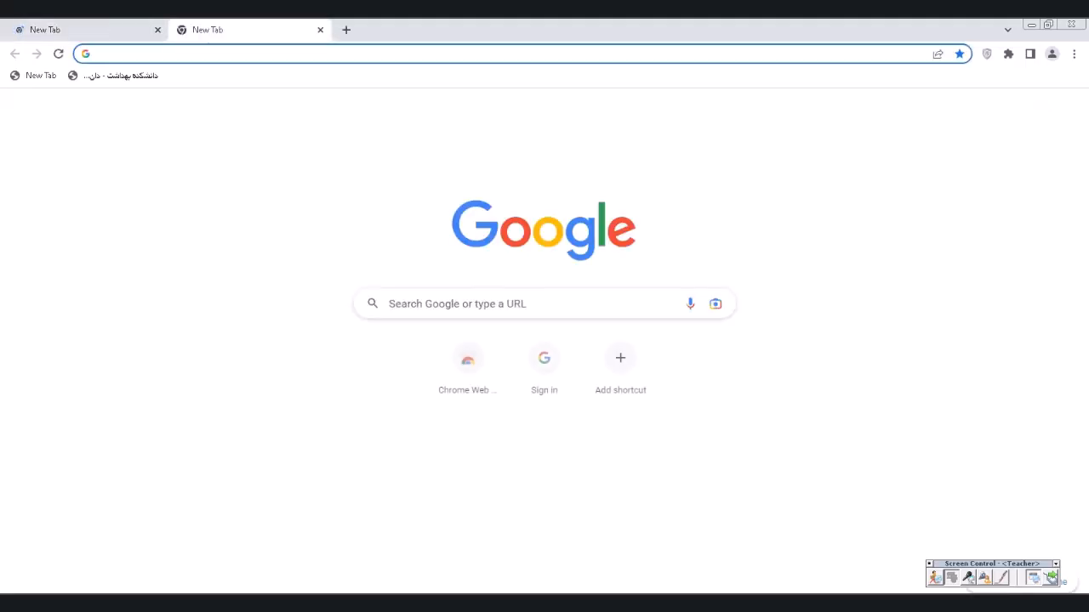
type("scinc")
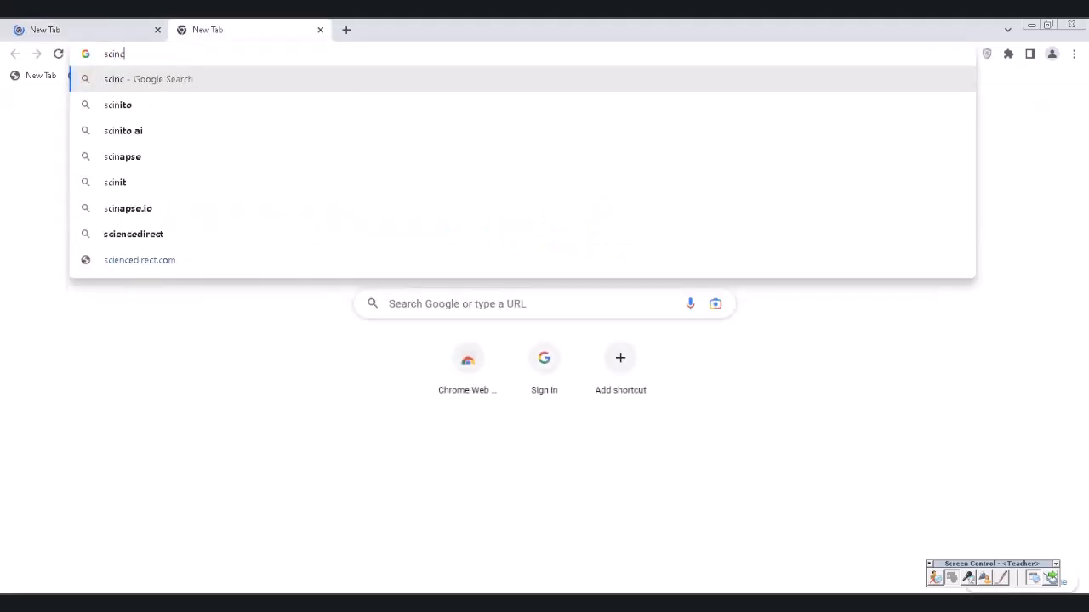
type("edi")
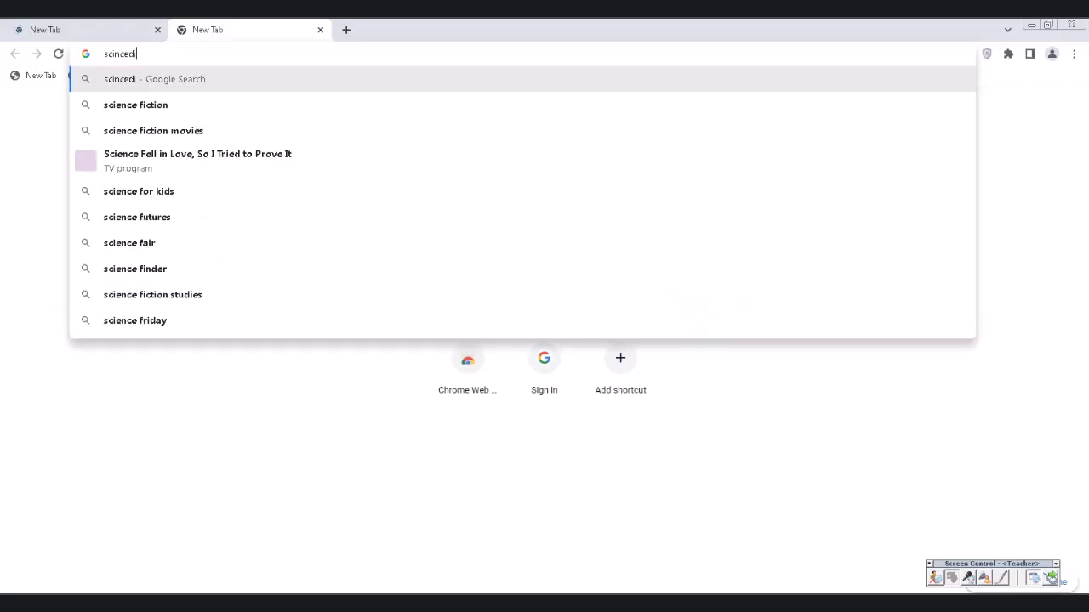
type("rect")
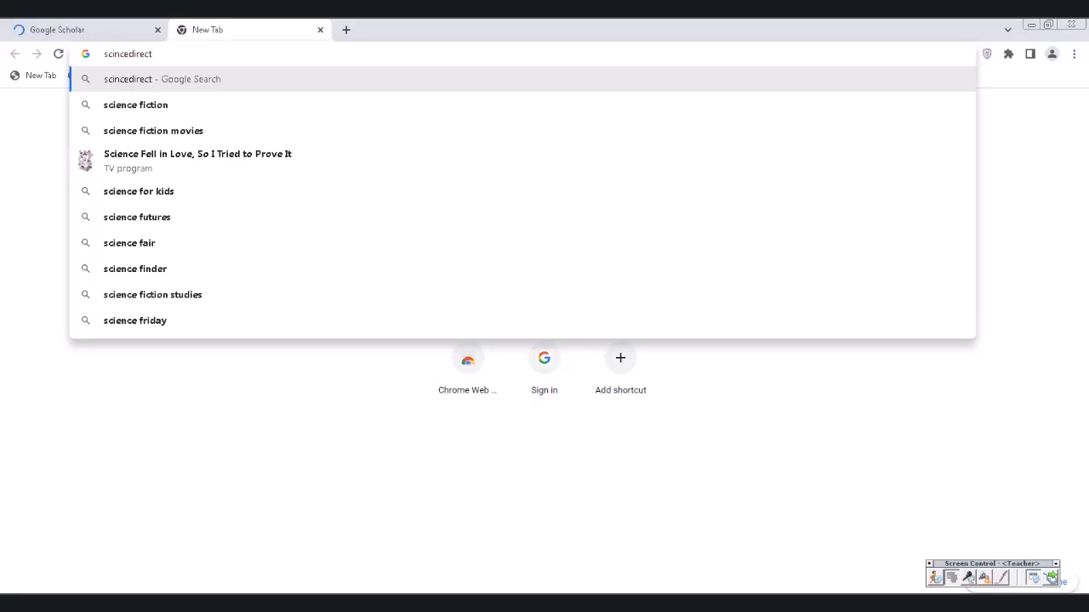
type(".com")
key("Return")
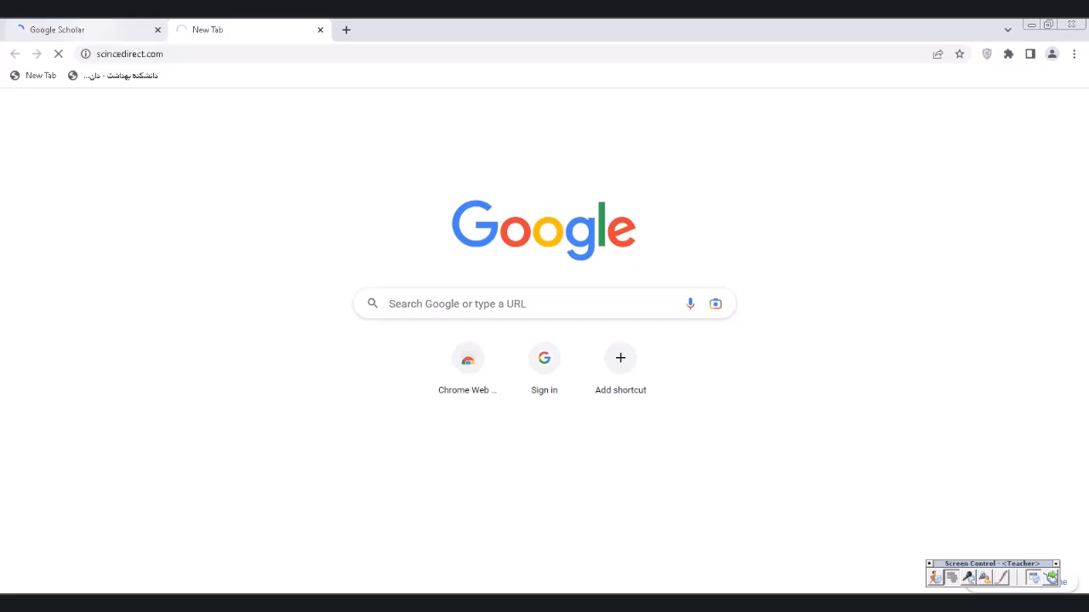
left_click(92, 29)
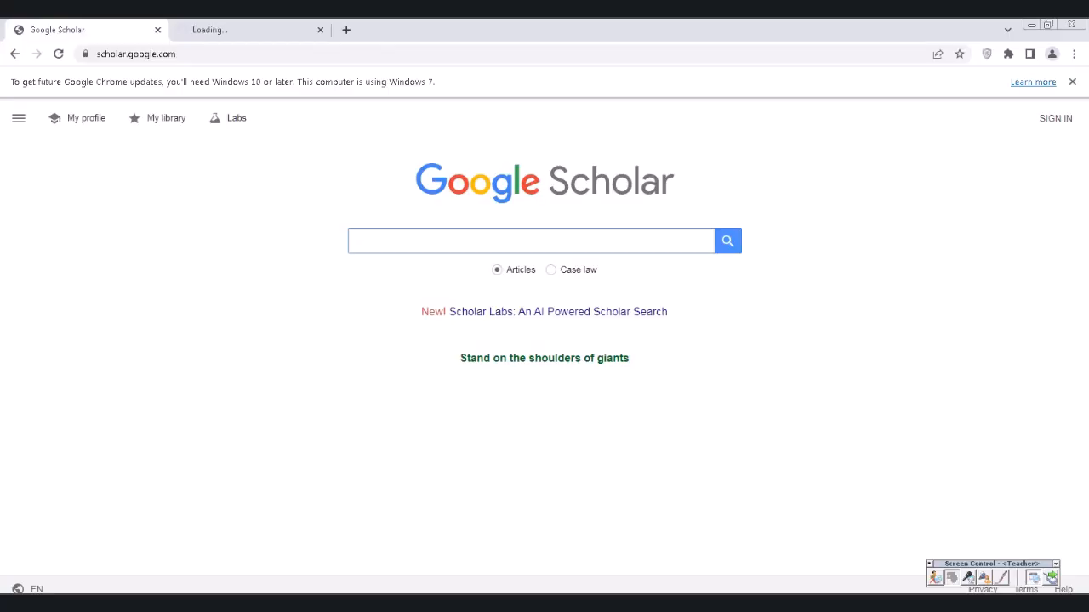
- Search Scholar for 'safety in laboratory' and filter results to Since 2025
left_click(510, 241)
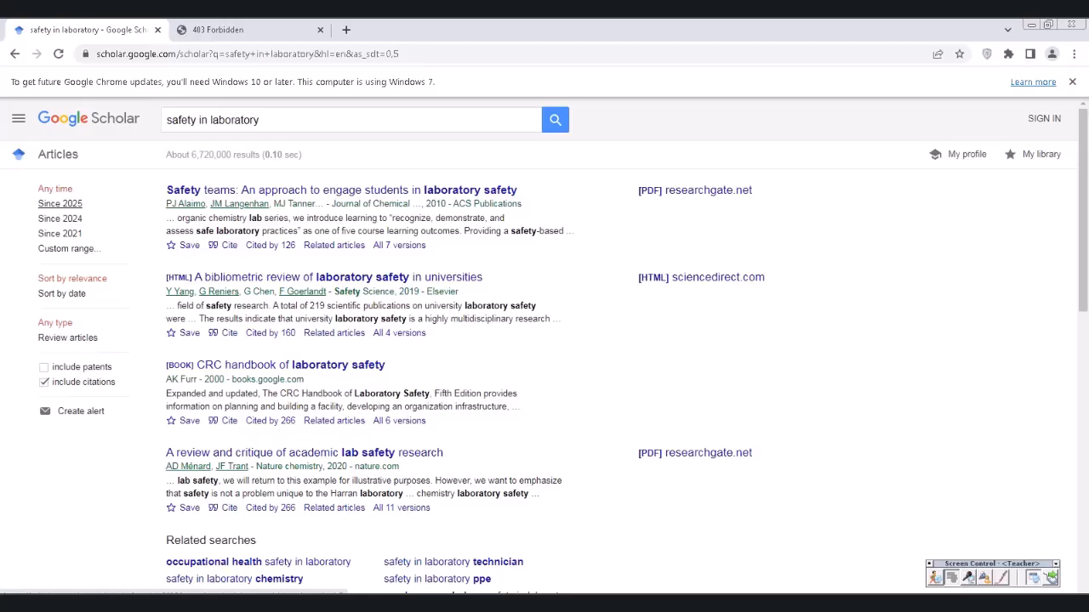
left_click(59, 204)
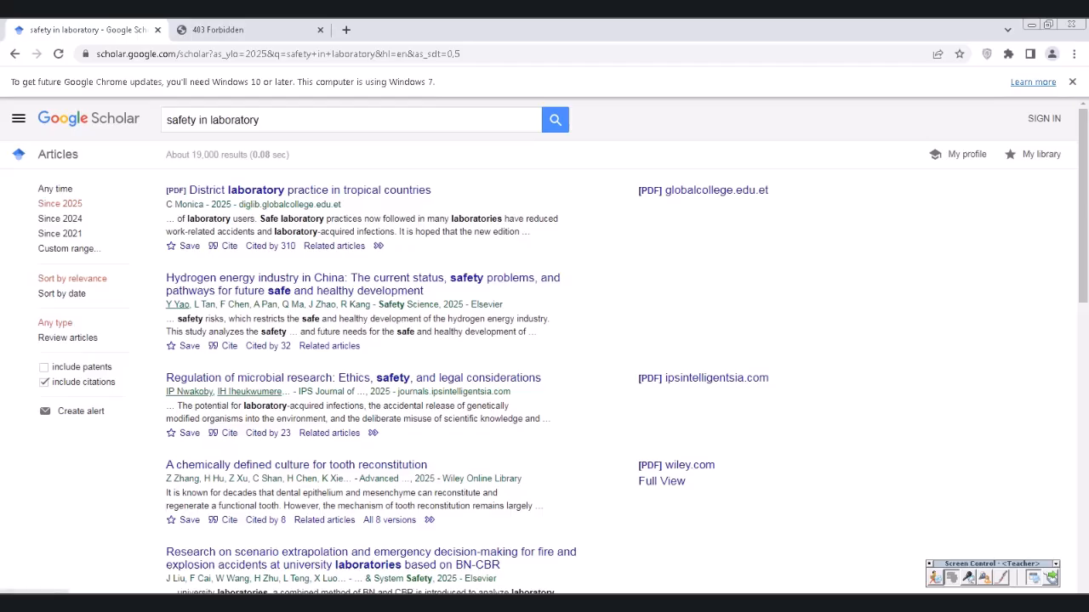
left_click(19, 120)
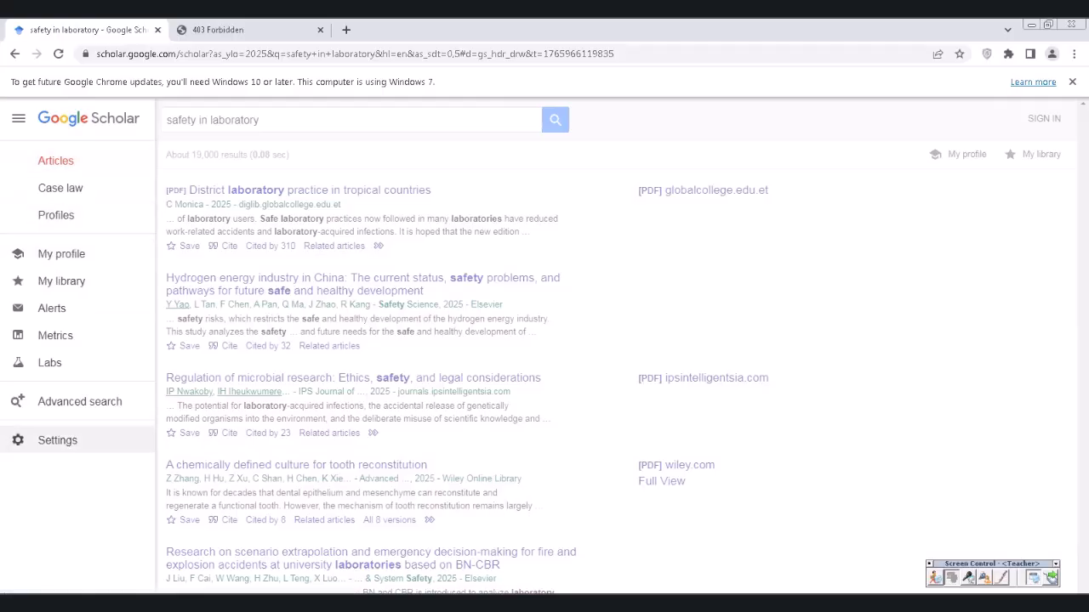
left_click(57, 440)
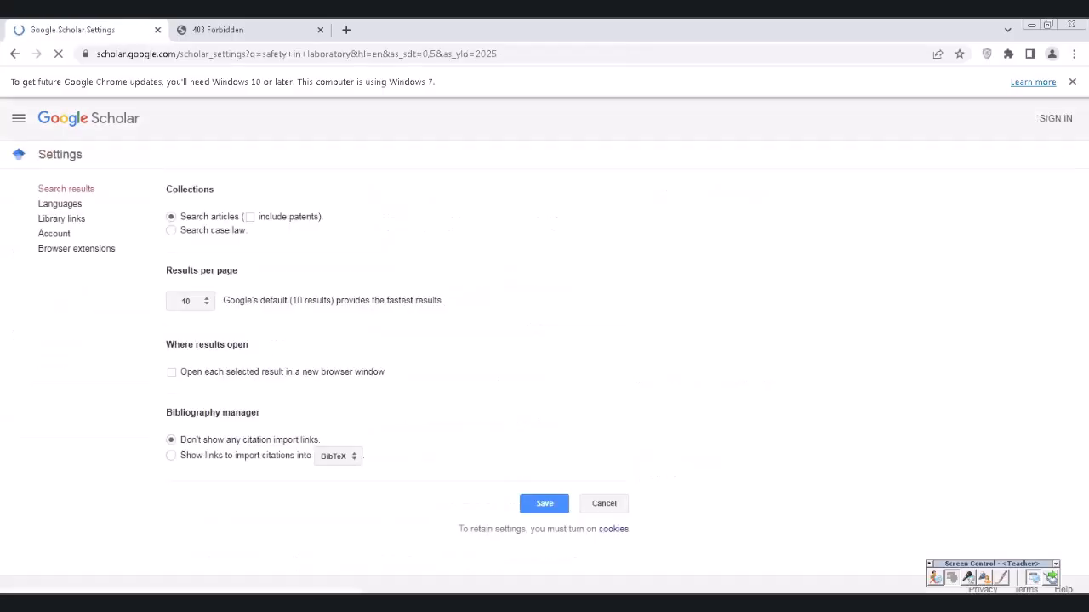
left_click(171, 456)
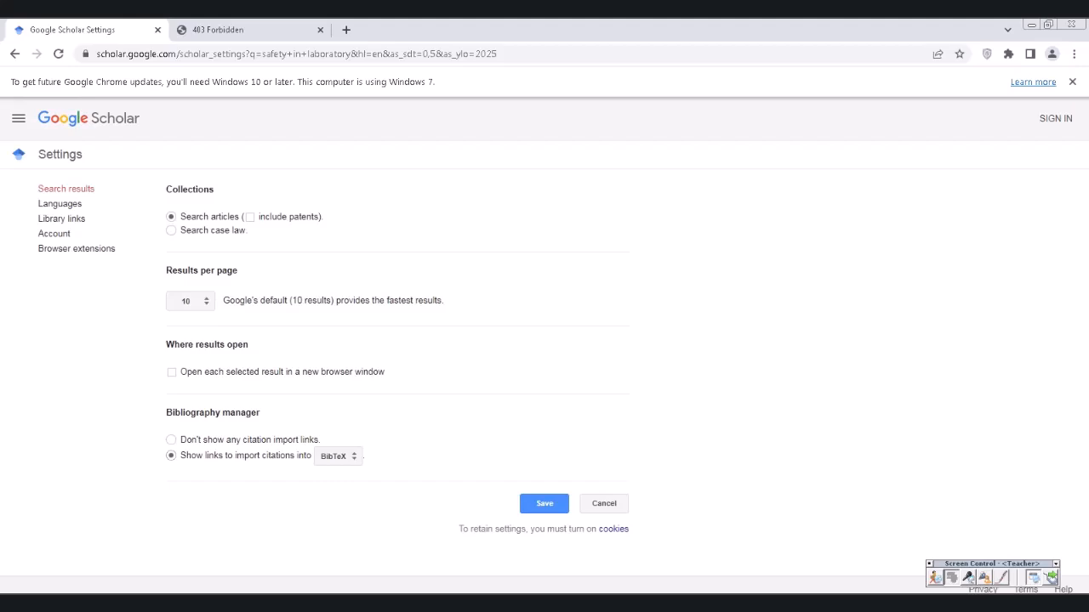
left_click(339, 457)
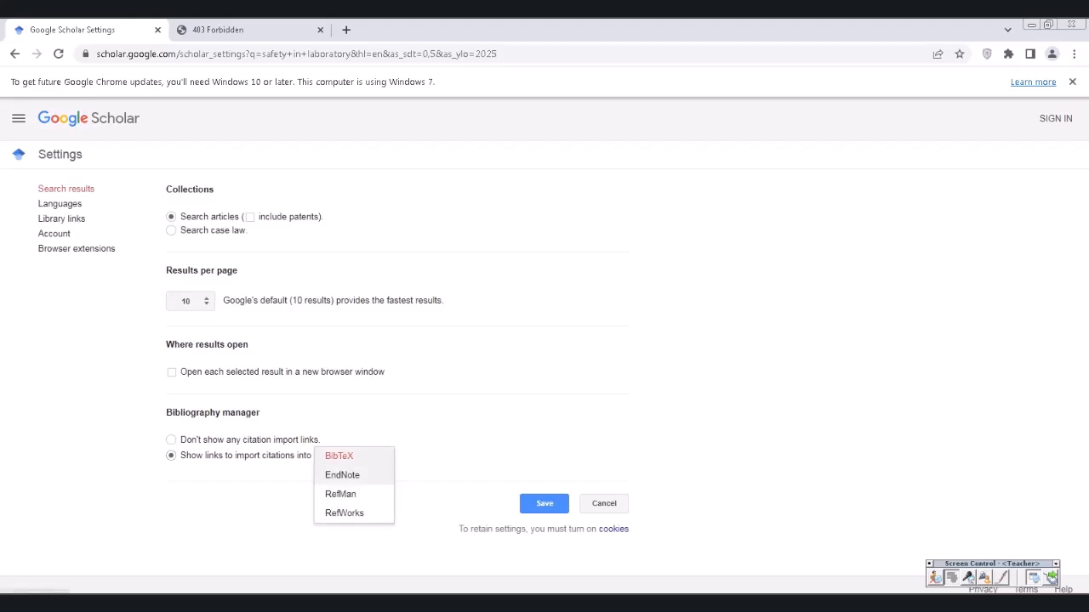
left_click(343, 475)
left_click(544, 503)
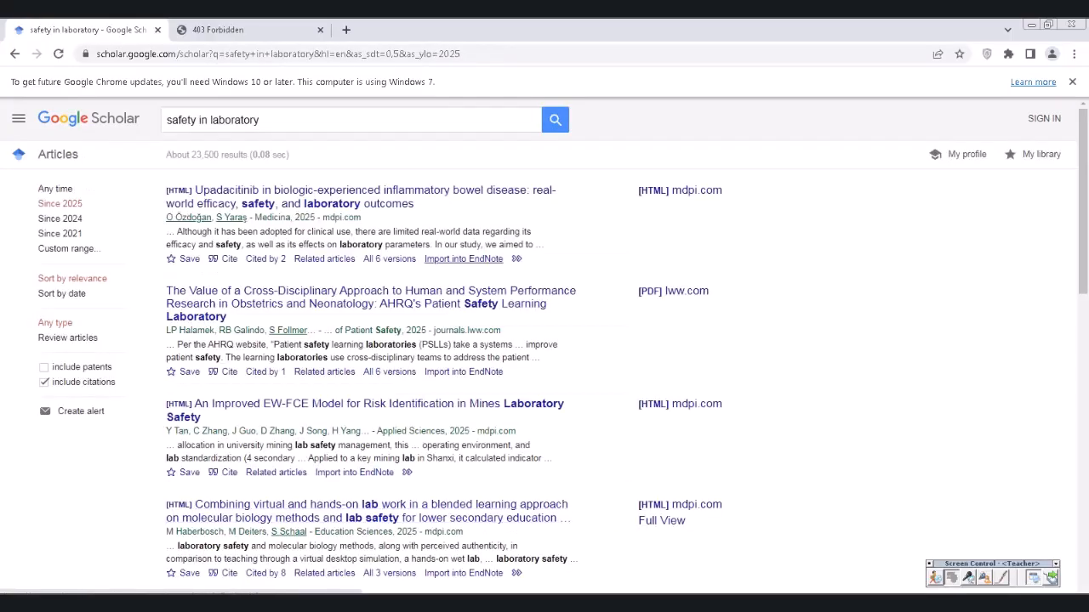
- Import the first result, the Upadacitinib article, into EndNote via scholar.enw, passing the robot check
left_click(463, 258)
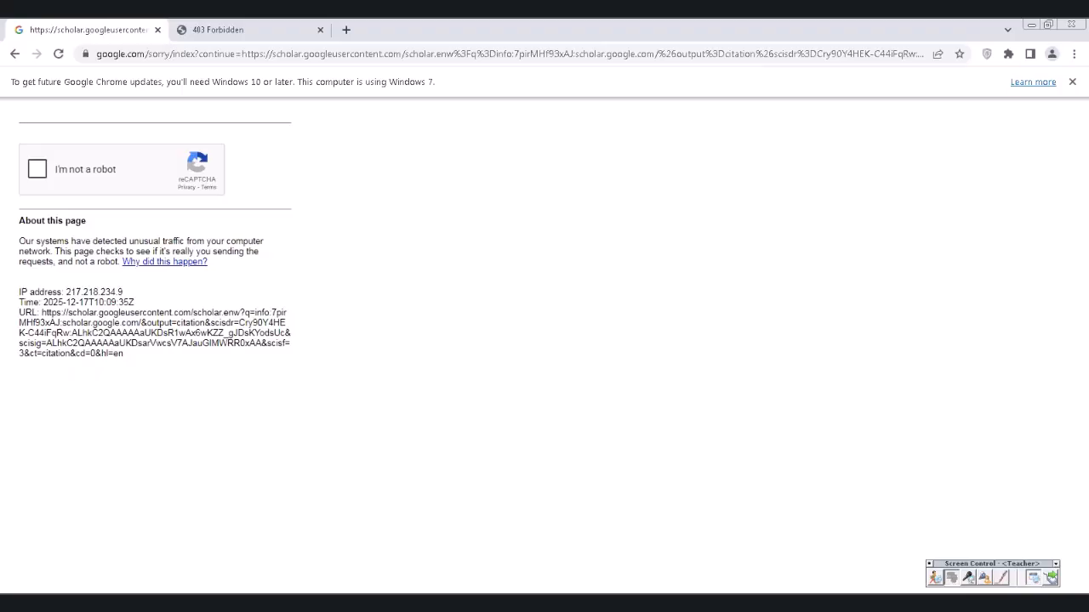
left_click(37, 169)
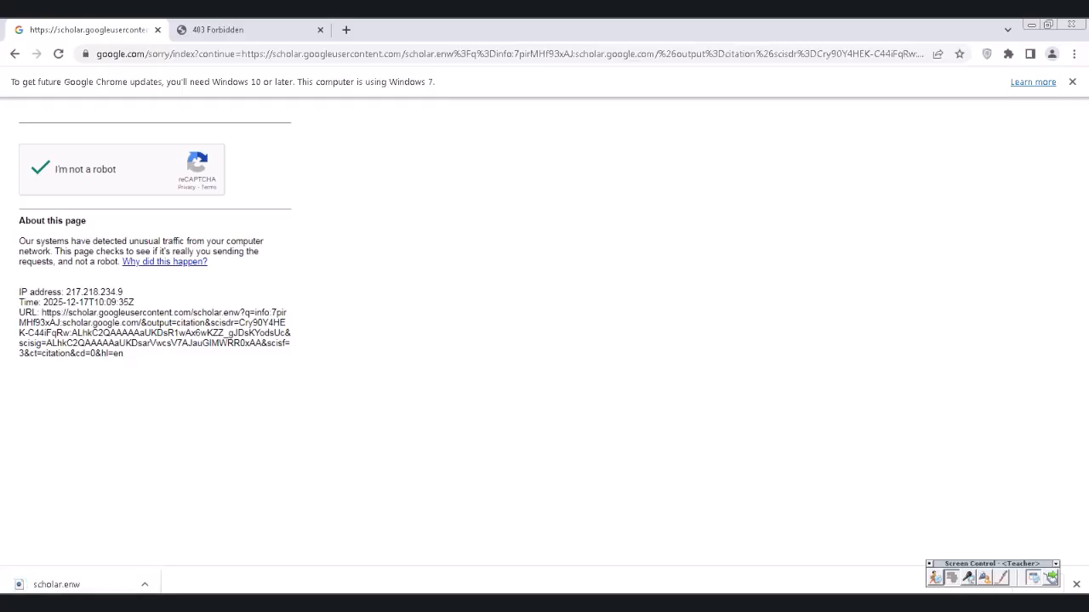
left_click(68, 584)
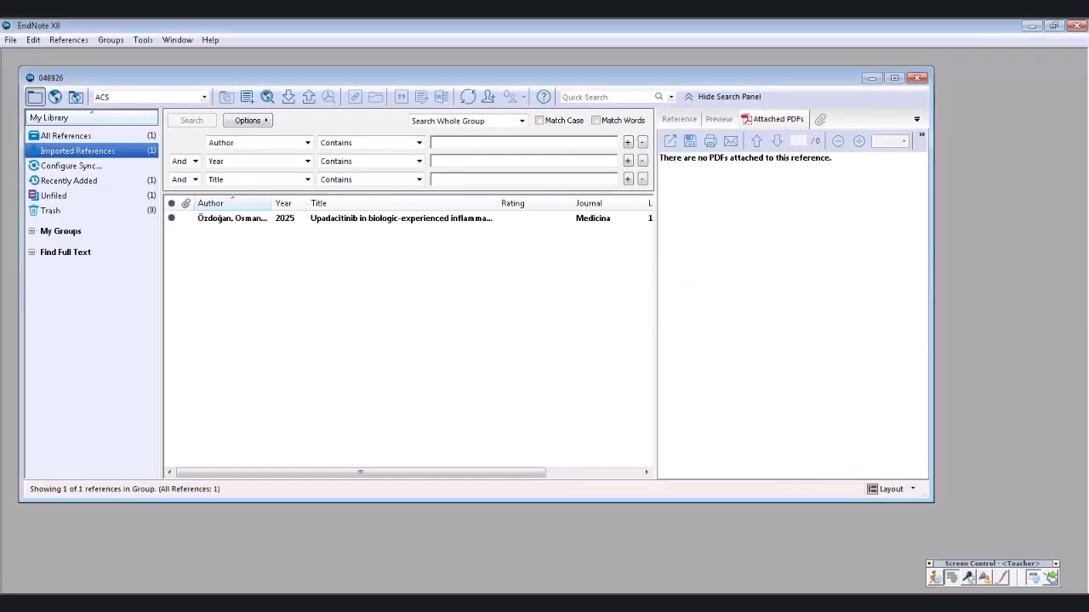
- Select the imported Upadacitinib reference in EndNote, then switch back to Chrome
left_click(400, 219)
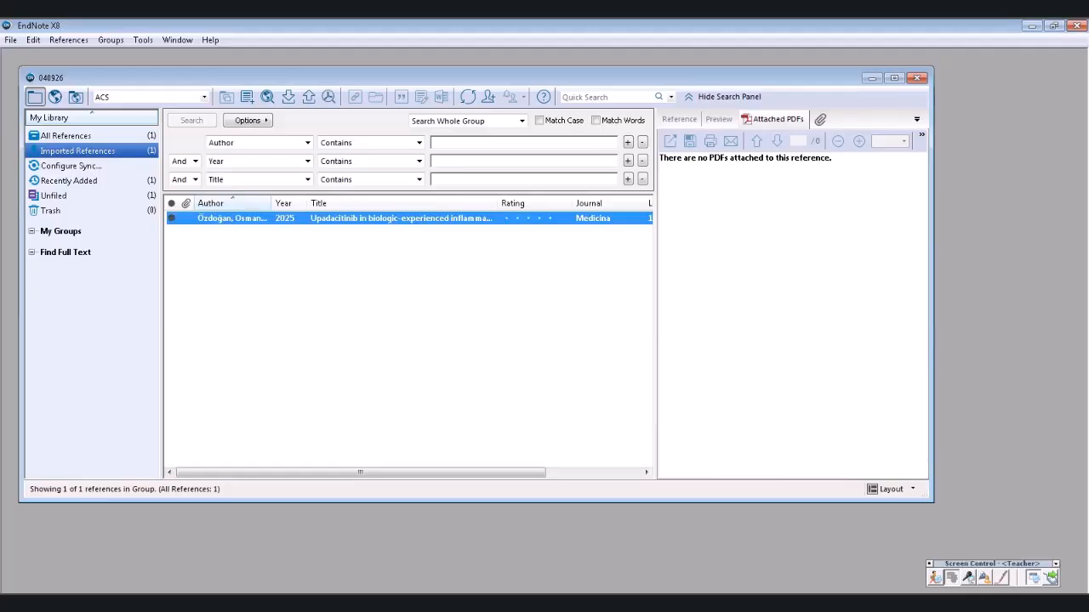
key("alt+Tab")
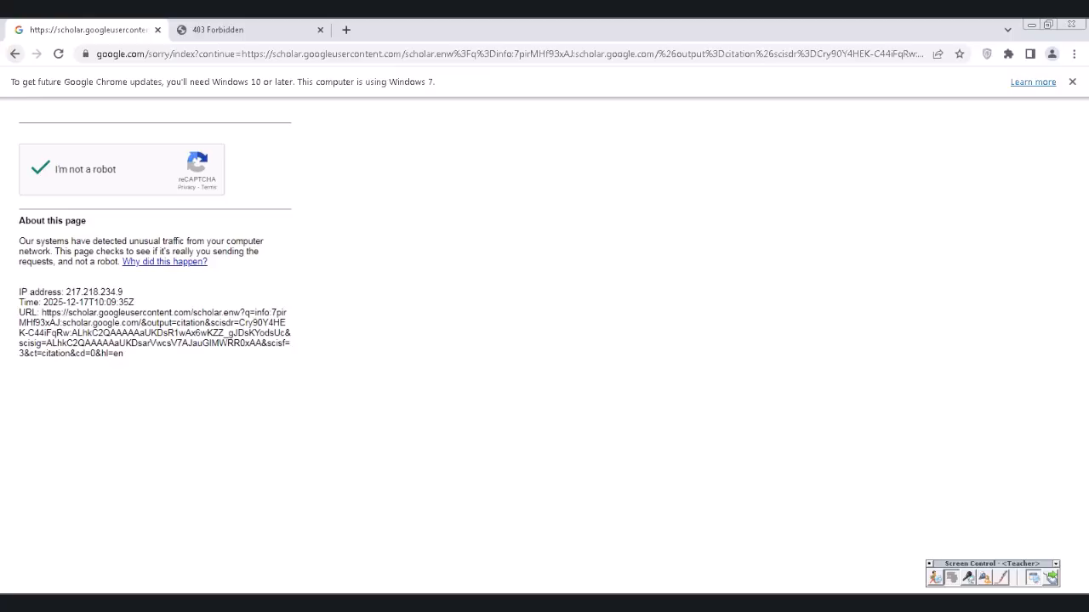
- Import the second result, the AHRQ Patient Safety Learning Laboratory article, via scholar (1).enw, then switch to the other Chrome tab
left_click(14, 53)
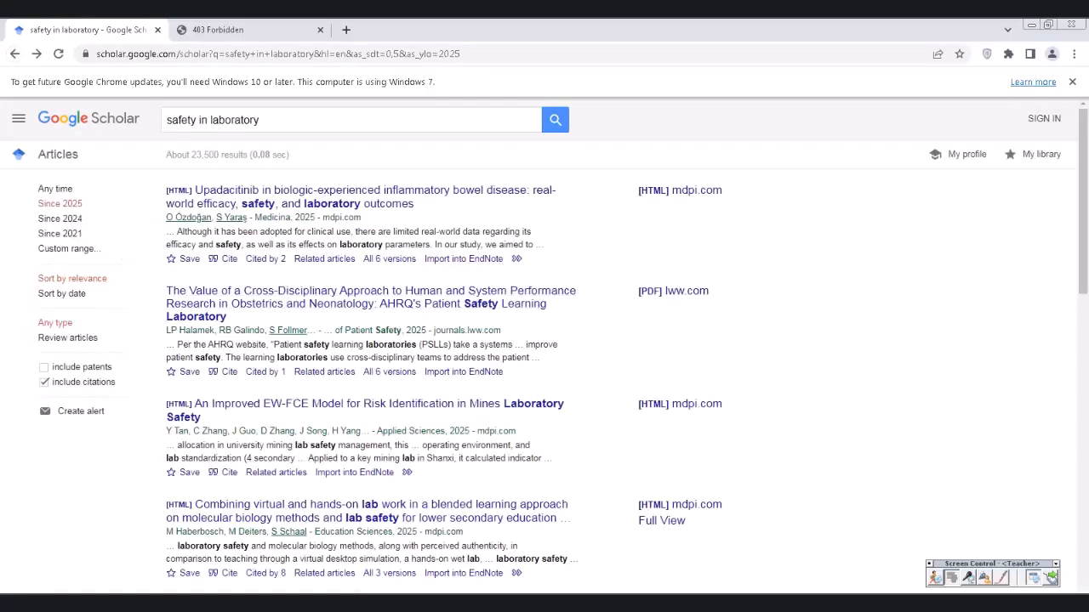
left_click(464, 372)
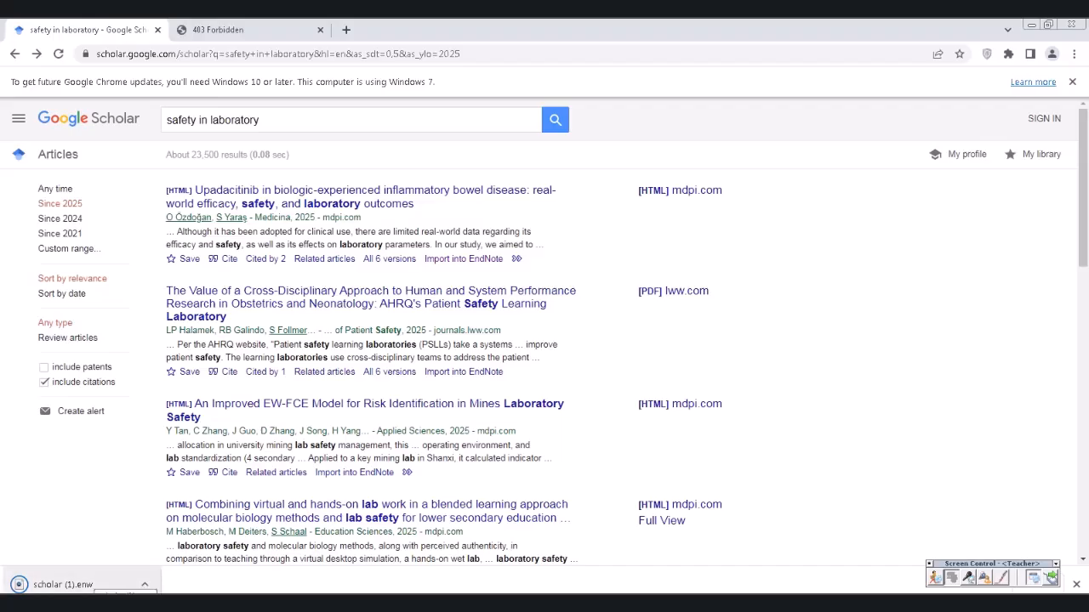
left_click(64, 584)
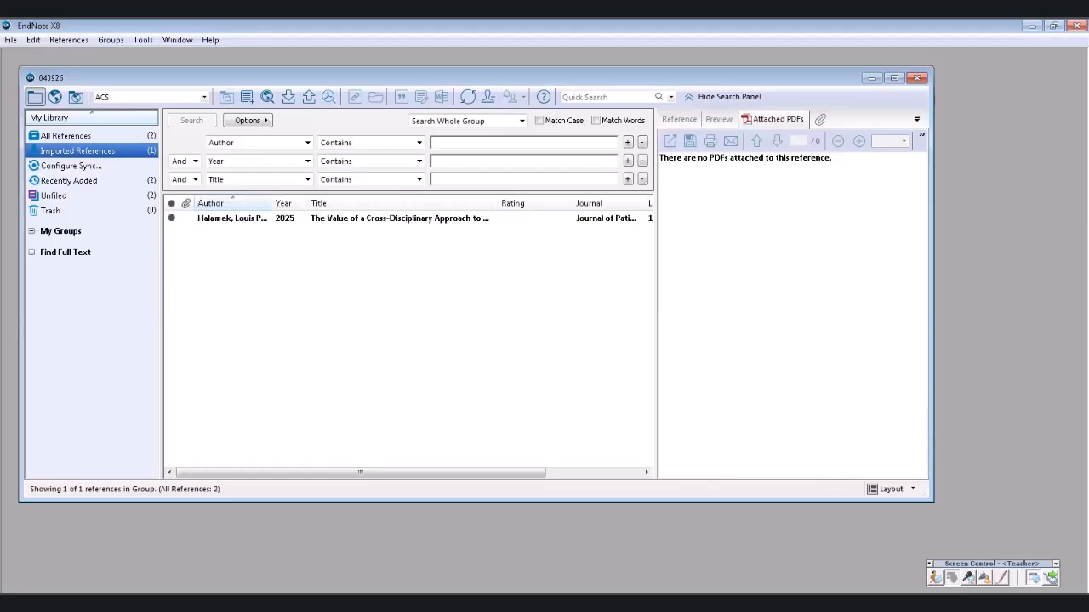
left_click(67, 136)
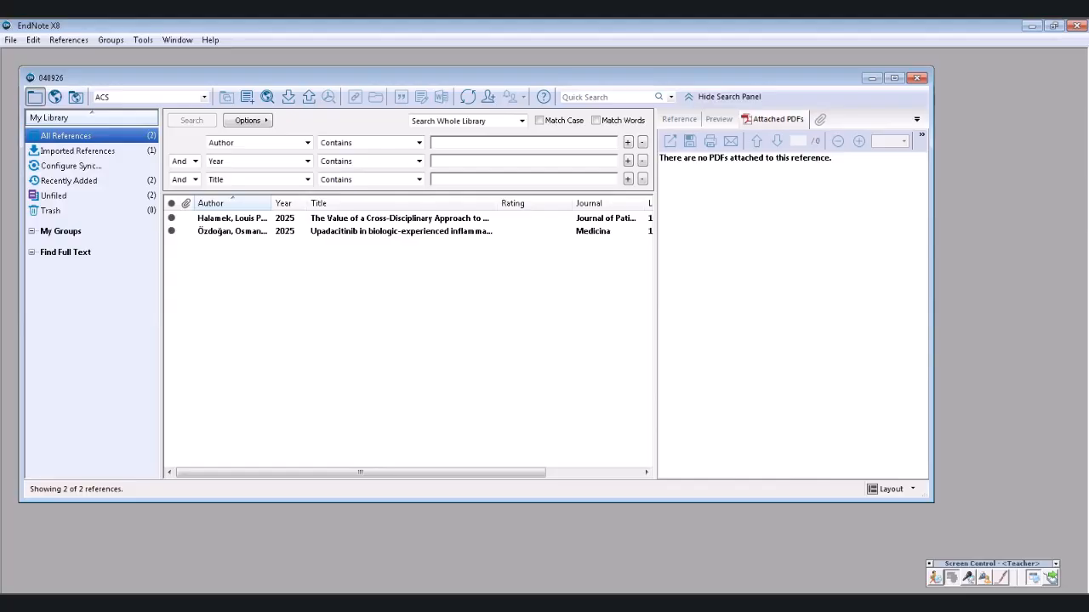
key("alt+Tab")
key("ctrl+Tab")
- Search the web for 'scincedirect' and open the ScienceDirect.com homepage from the results
key("ctrl+l")
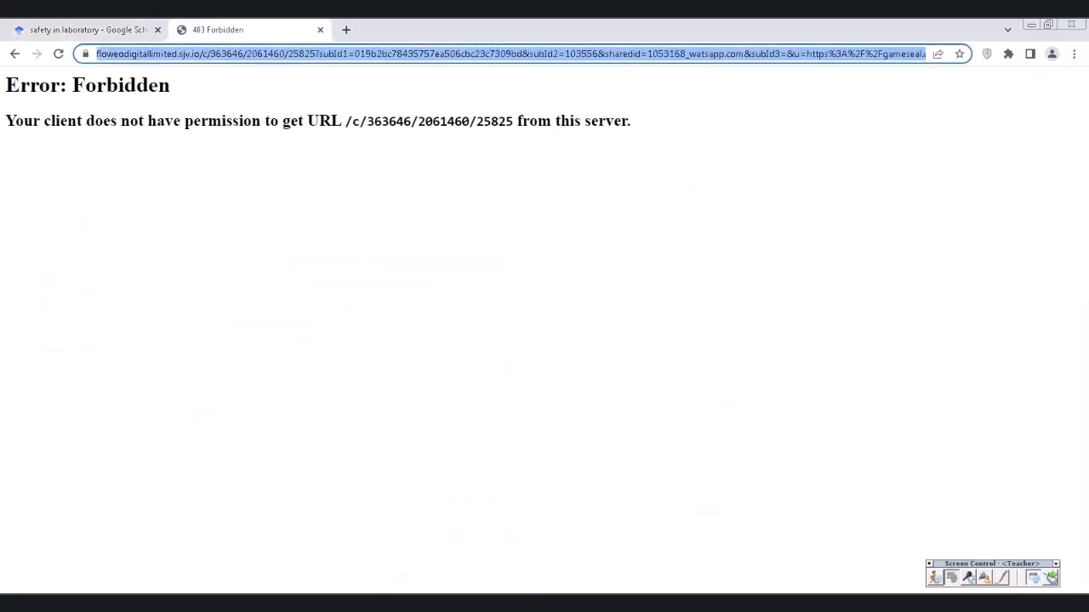
type("sci")
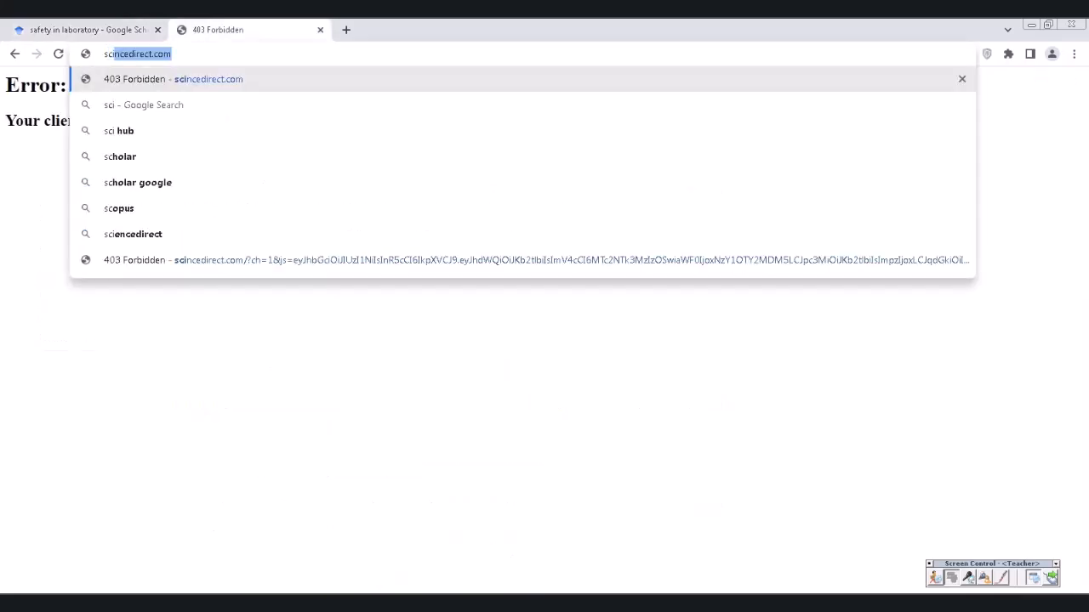
type("ncedirect.co")
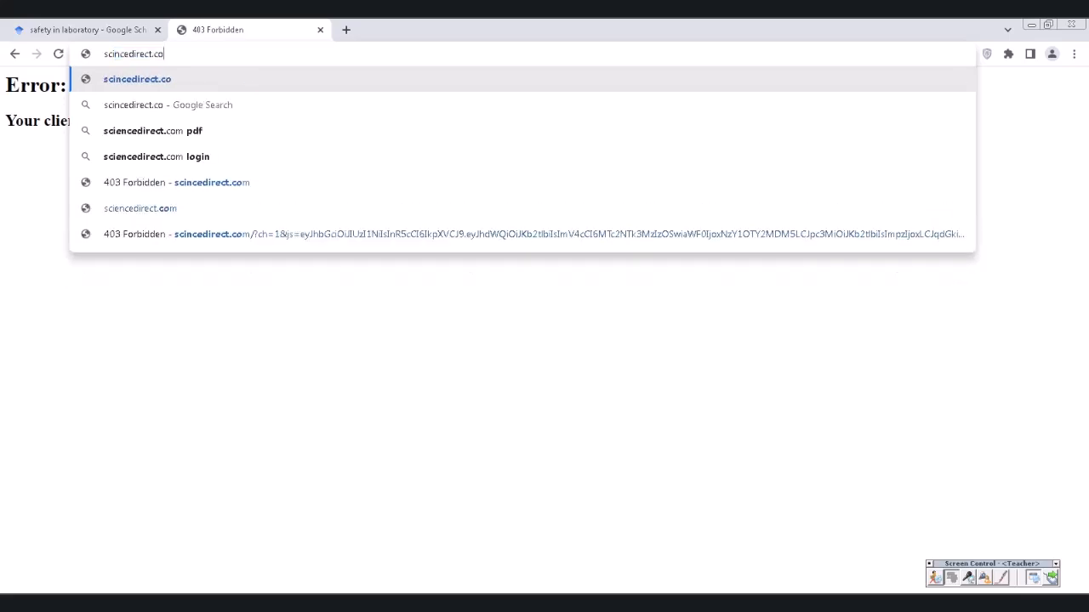
key("BackSpace")
key("Return")
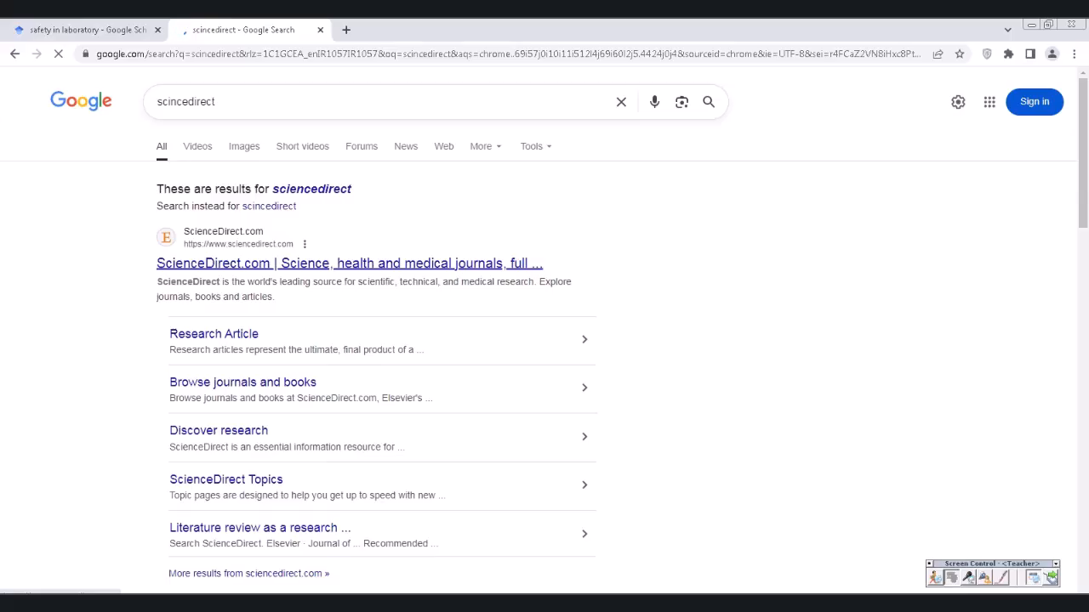
left_click(349, 263)
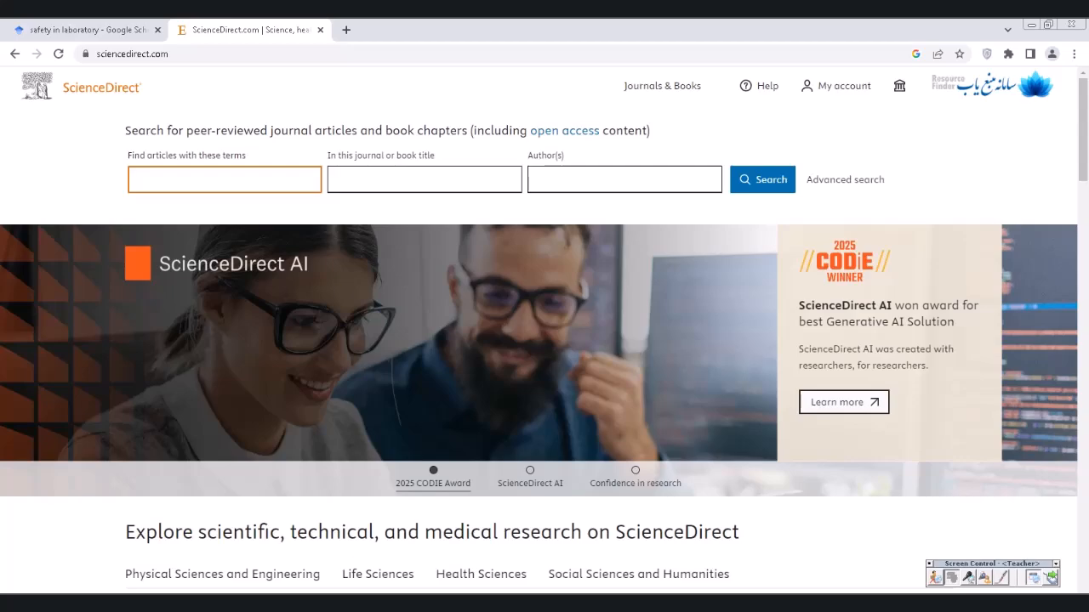
- Run a ScienceDirect article search for 'food safety'
type("safety")
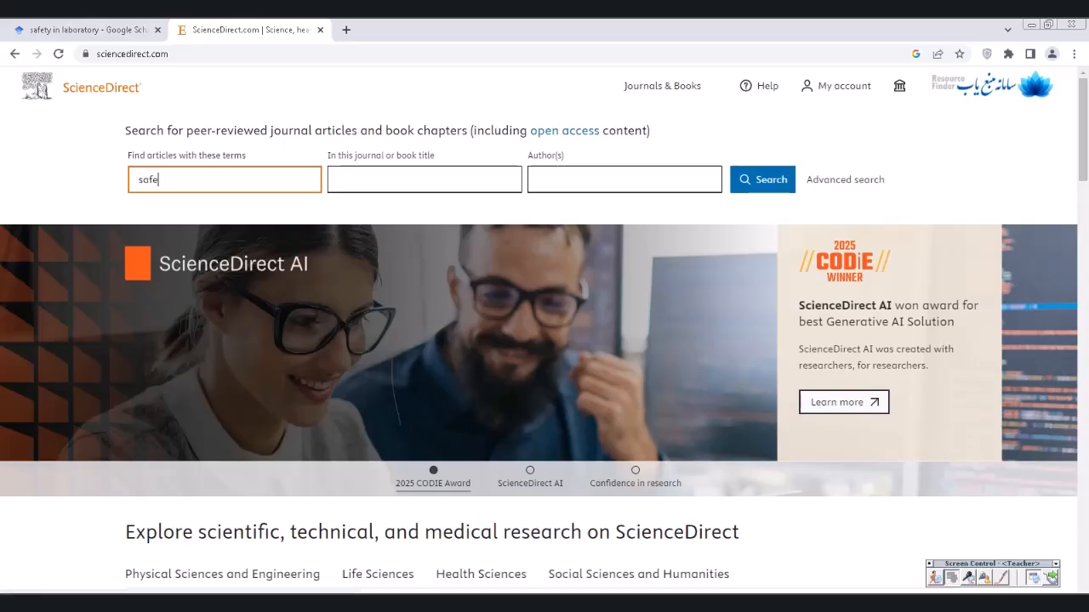
key("BackSpace")
key("BackSpace")
key("BackSpace")
key("BackSpace")
key("BackSpace")
key("BackSpace")
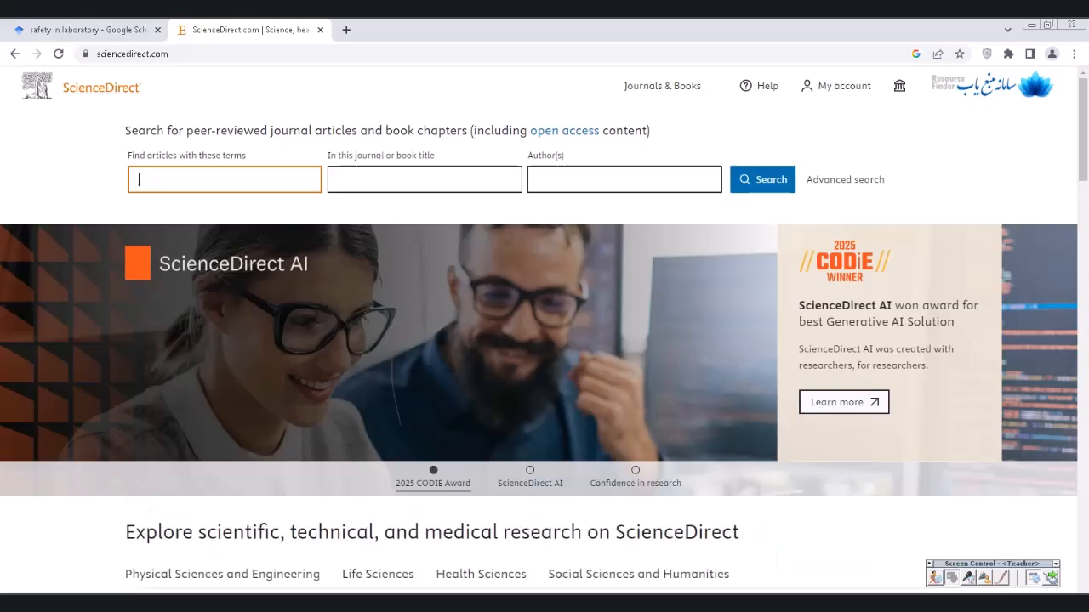
type("food safety")
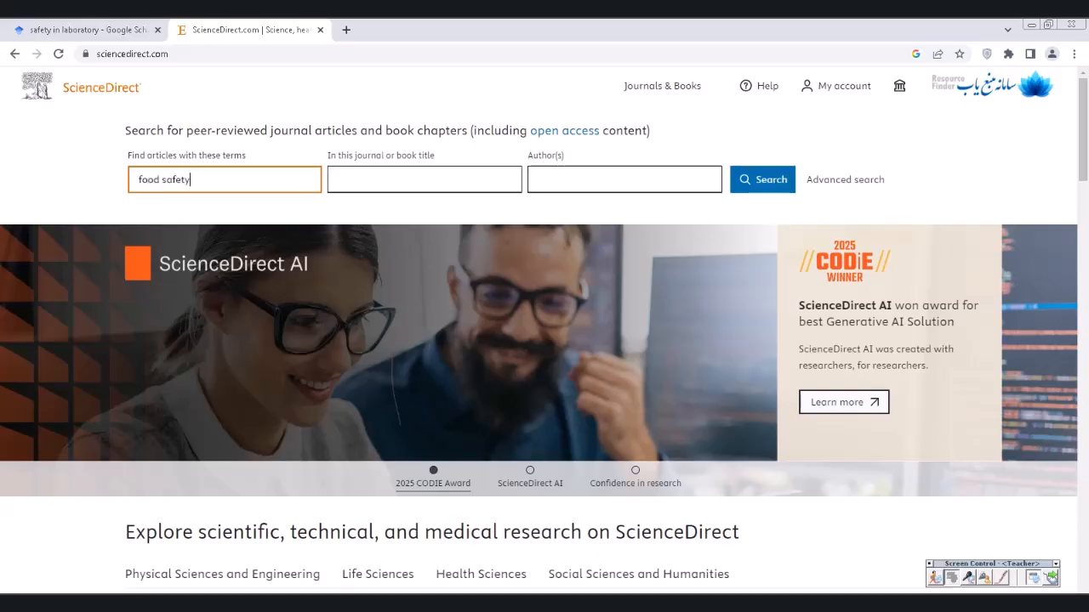
key("Tab")
key("Tab")
key("Tab")
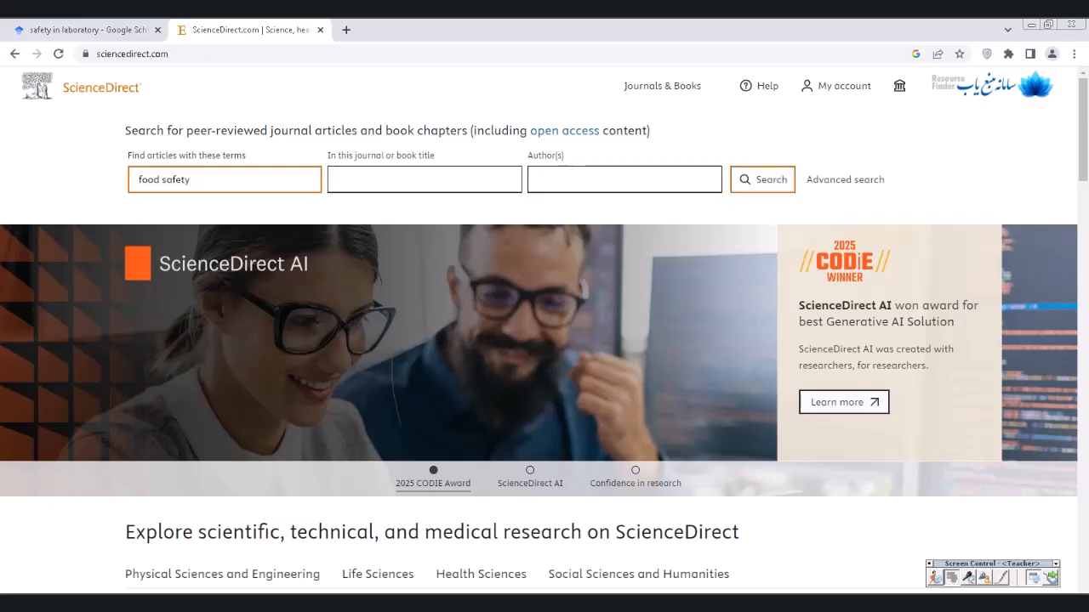
key("Return")
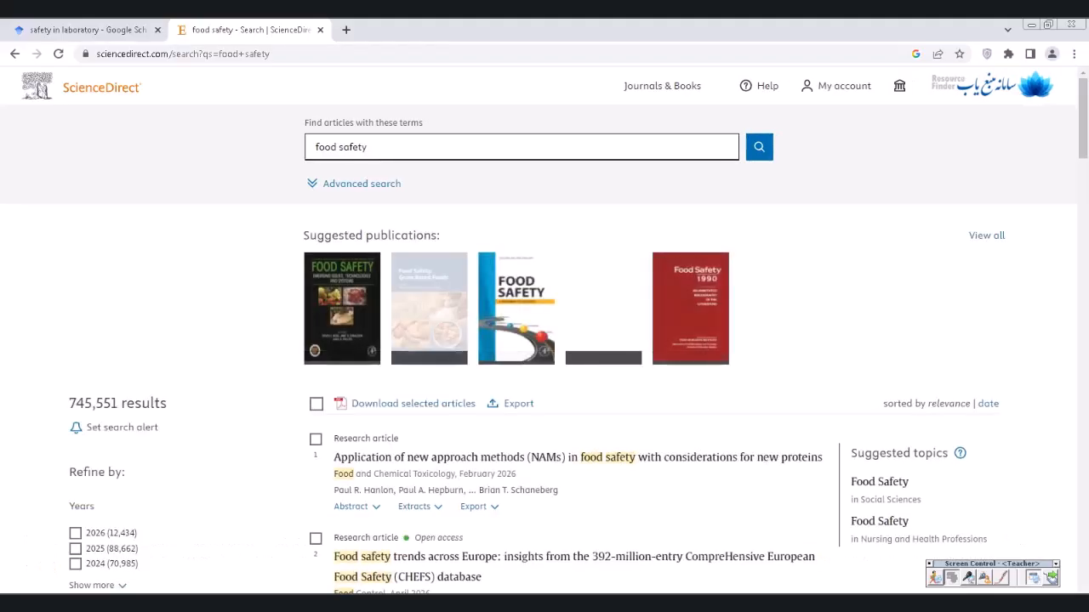
- Limit the ScienceDirect food safety results to the year 2025
scroll(544, 340, "down", 2)
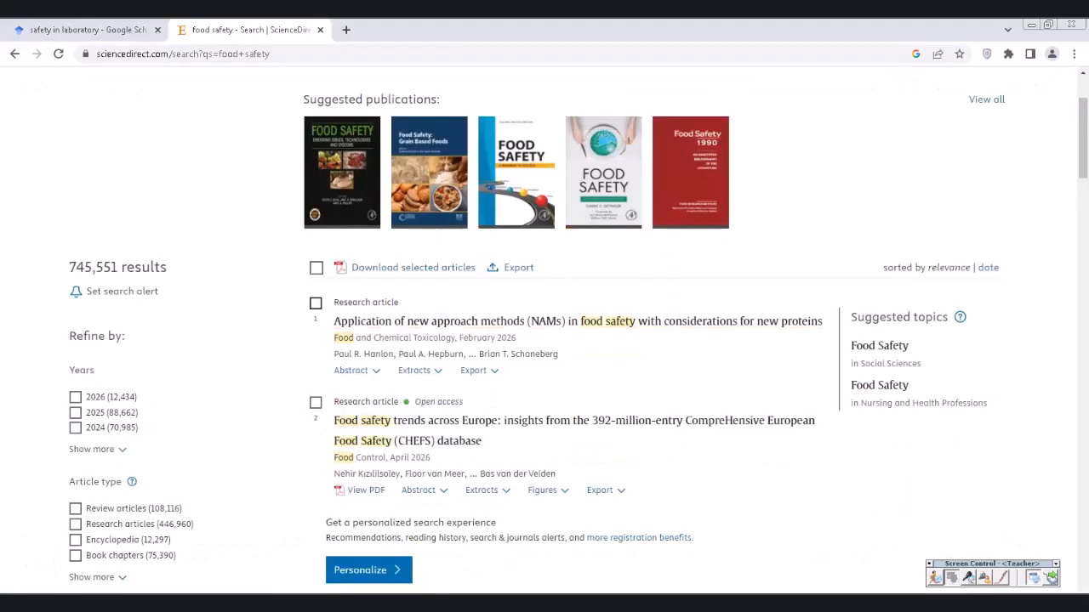
scroll(545, 340, "down", 2)
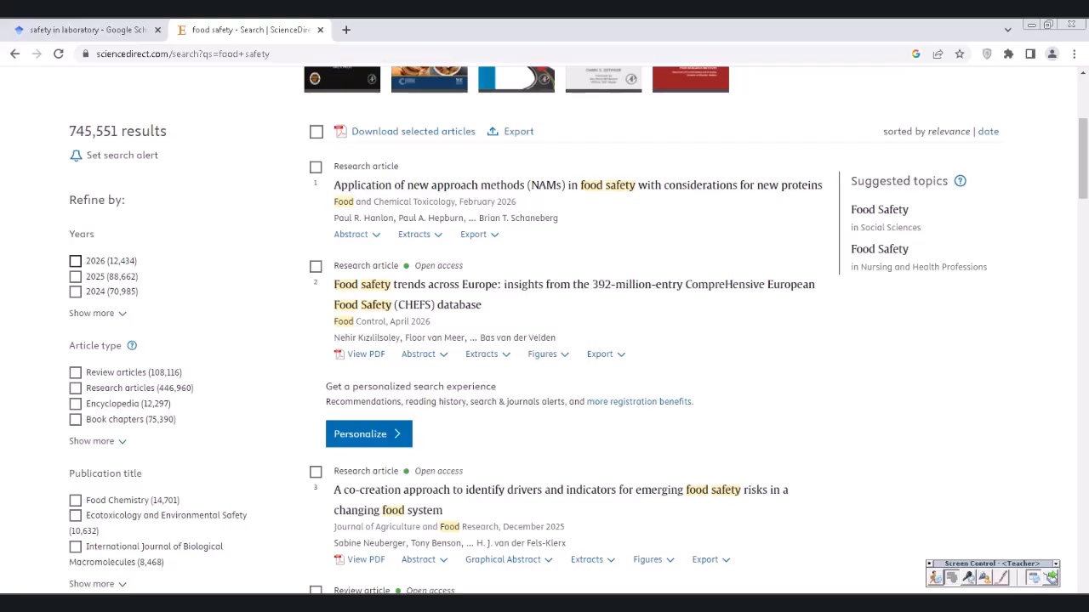
left_click(75, 277)
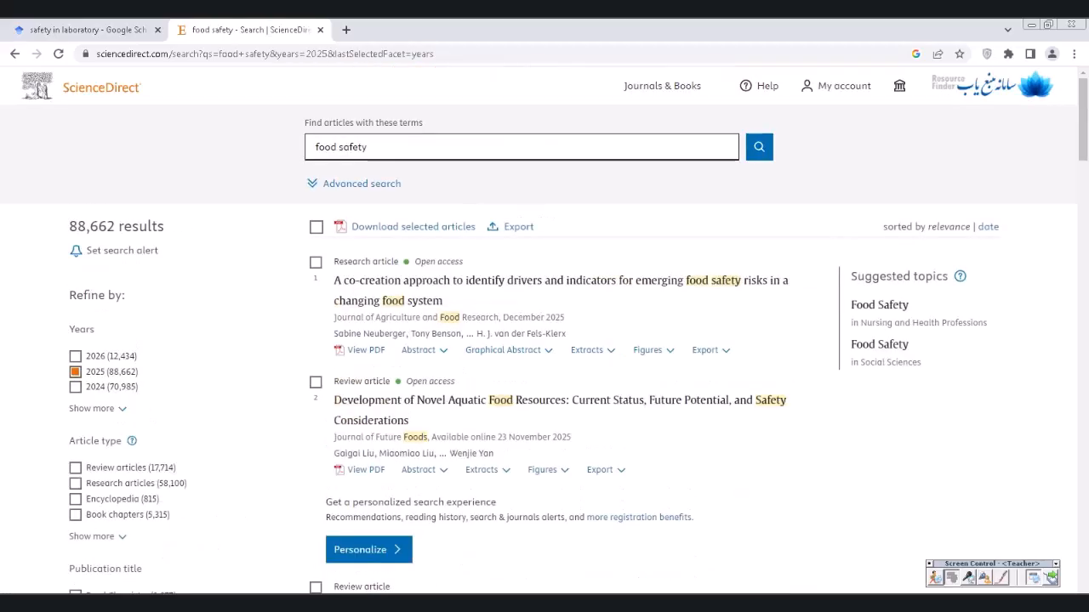
- Mark the first two 2025 articles in the results list
scroll(316, 126, "down", 2)
left_click(315, 126)
left_click(315, 246)
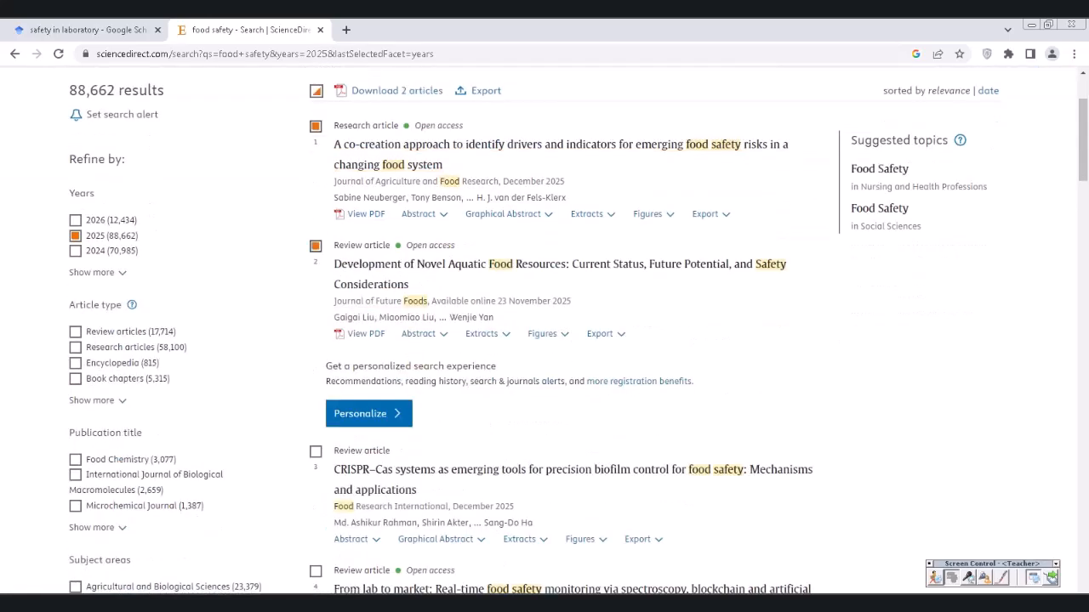
scroll(486, 228, "up", 2)
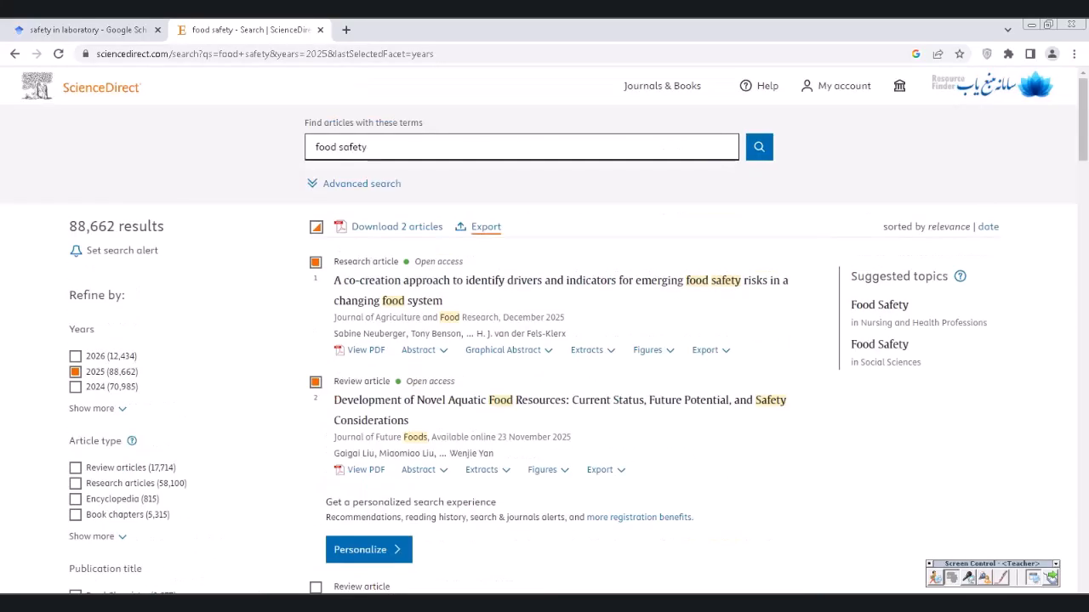
- Export the two marked articles' citations as a RIS file and open the downloaded .ris file
left_click(486, 226)
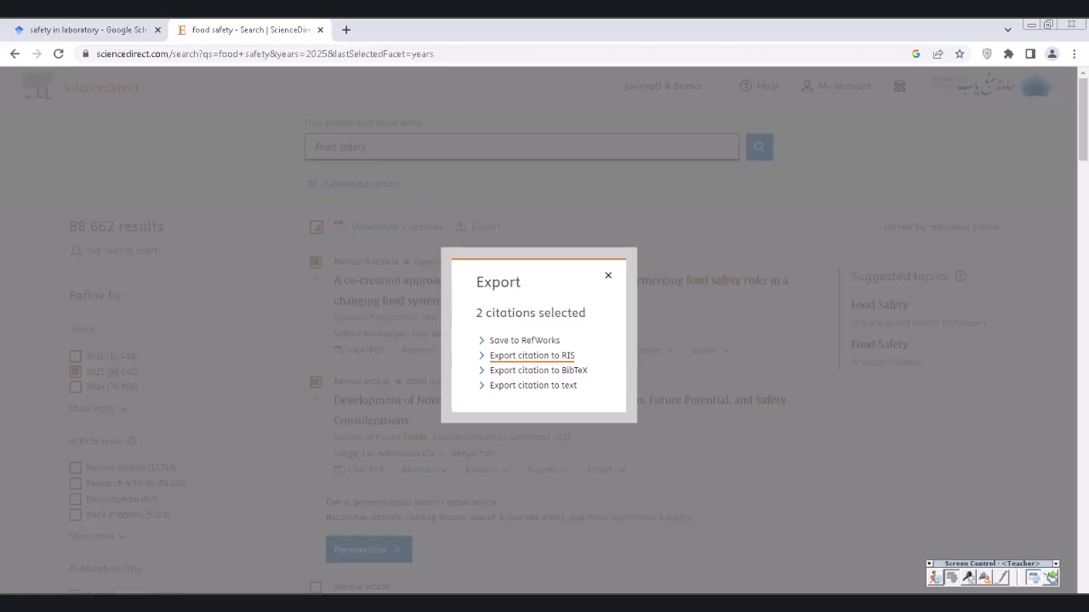
left_click(532, 356)
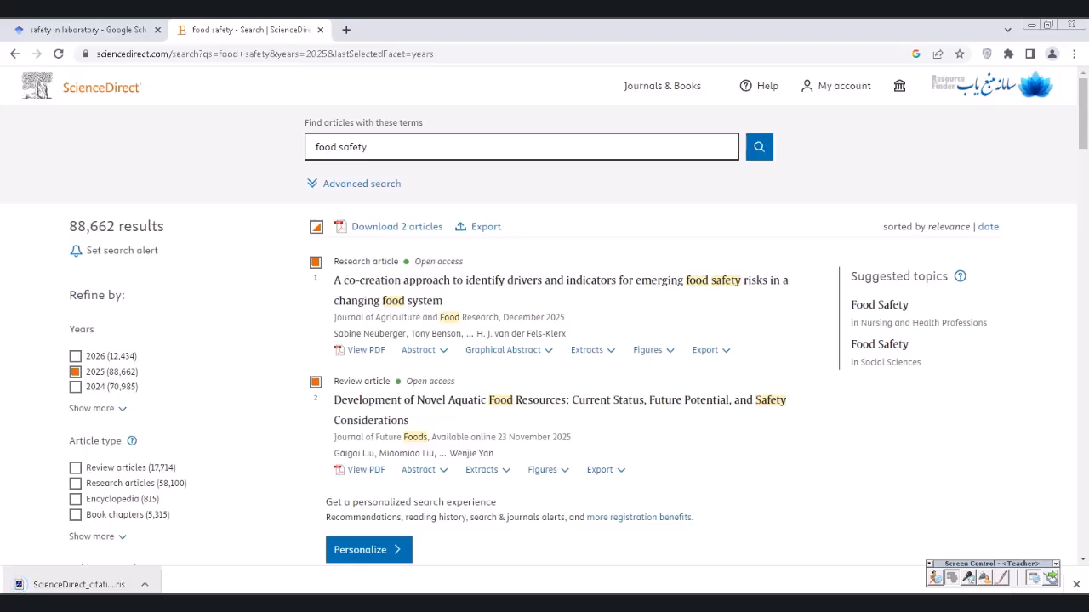
left_click(97, 582)
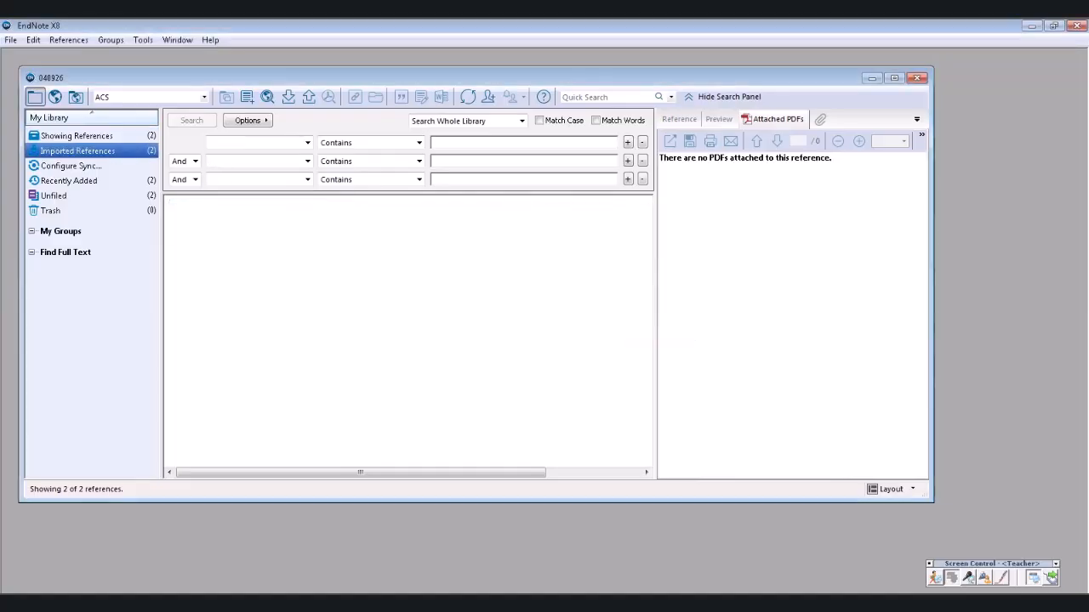
- Show All References so library 040926 lists all four references
left_click(67, 136)
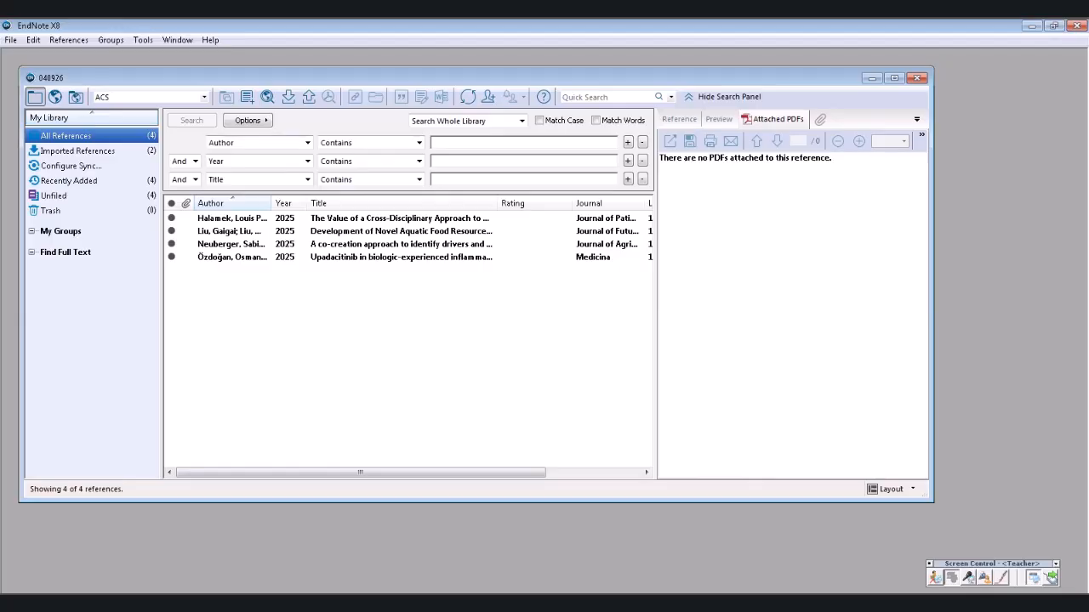
left_click(68, 40)
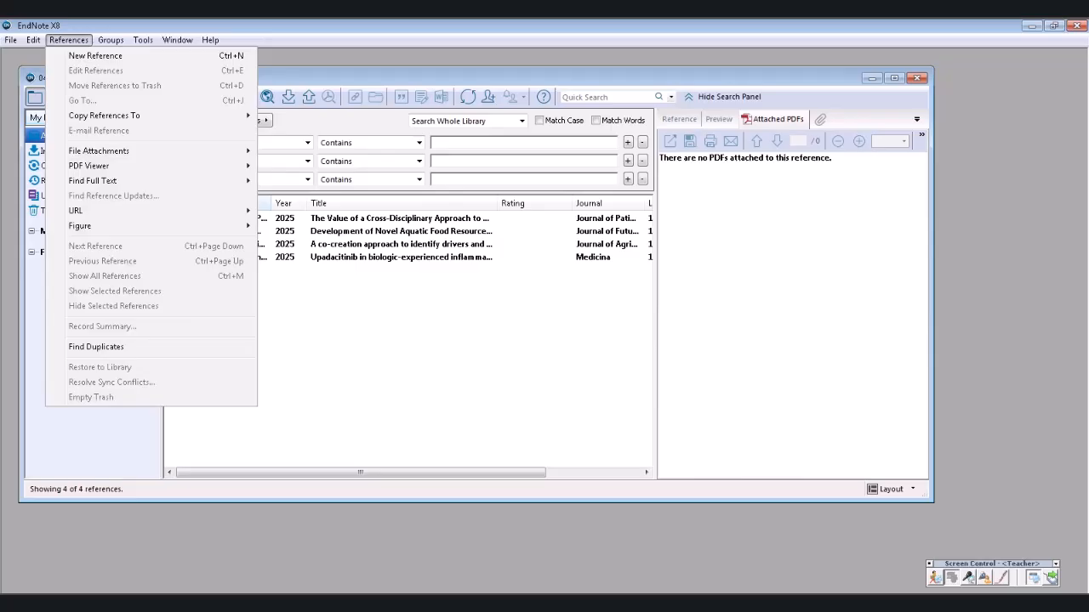
- Select the Medicina upadacitinib reference and bring up References > Figure > Attach Figure
mouse_move(102, 226)
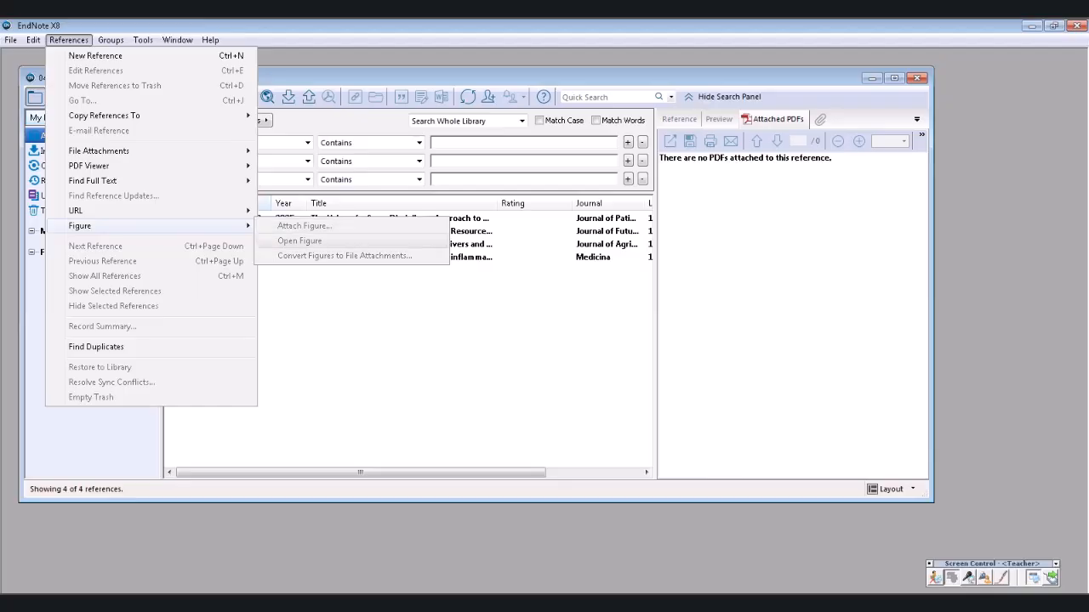
left_click(383, 341)
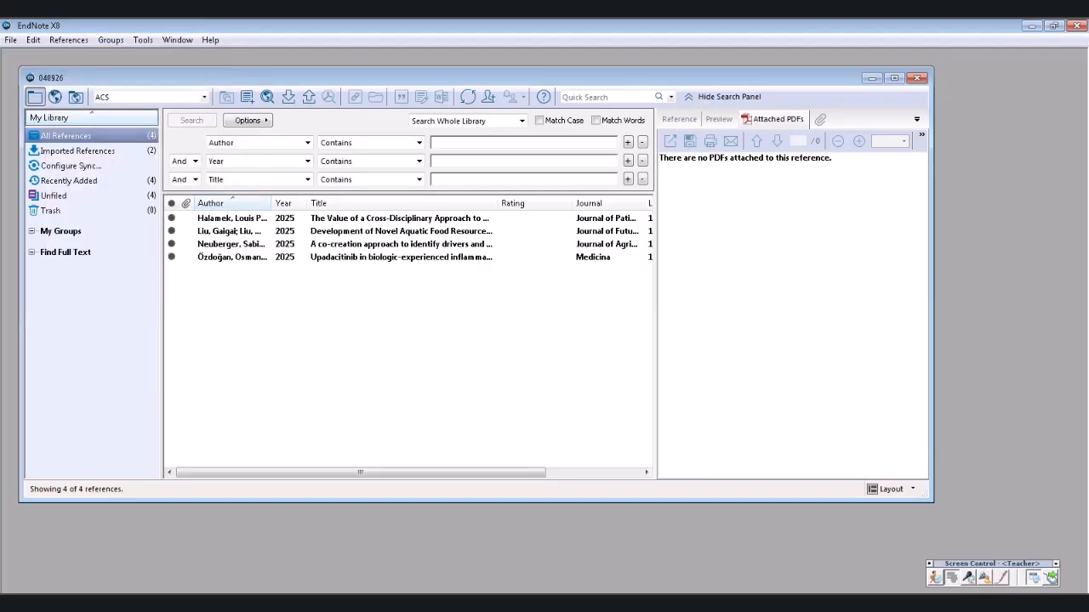
left_click(383, 257)
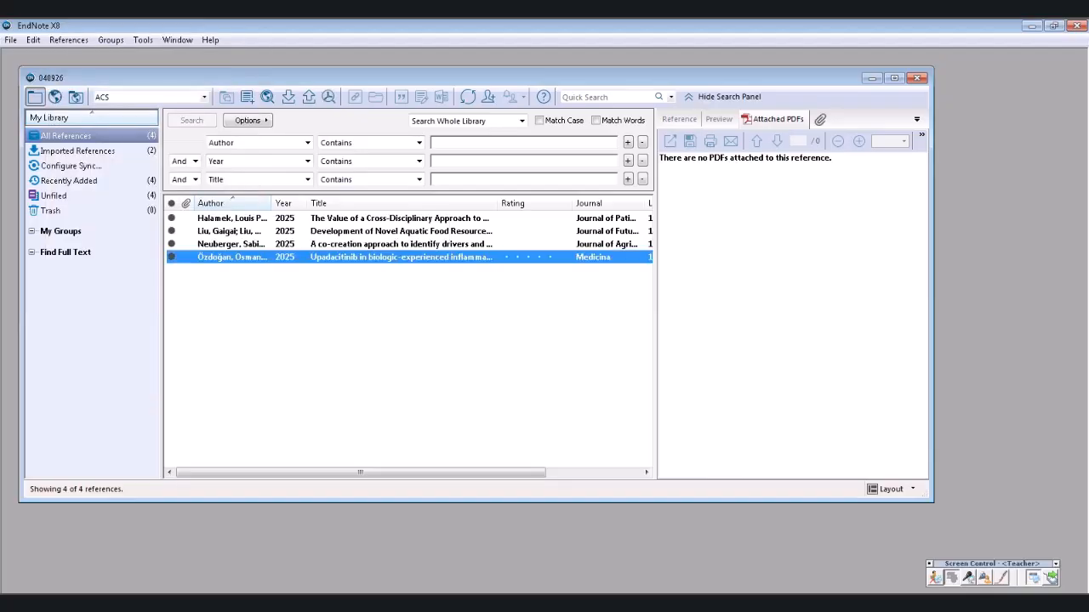
left_click(68, 40)
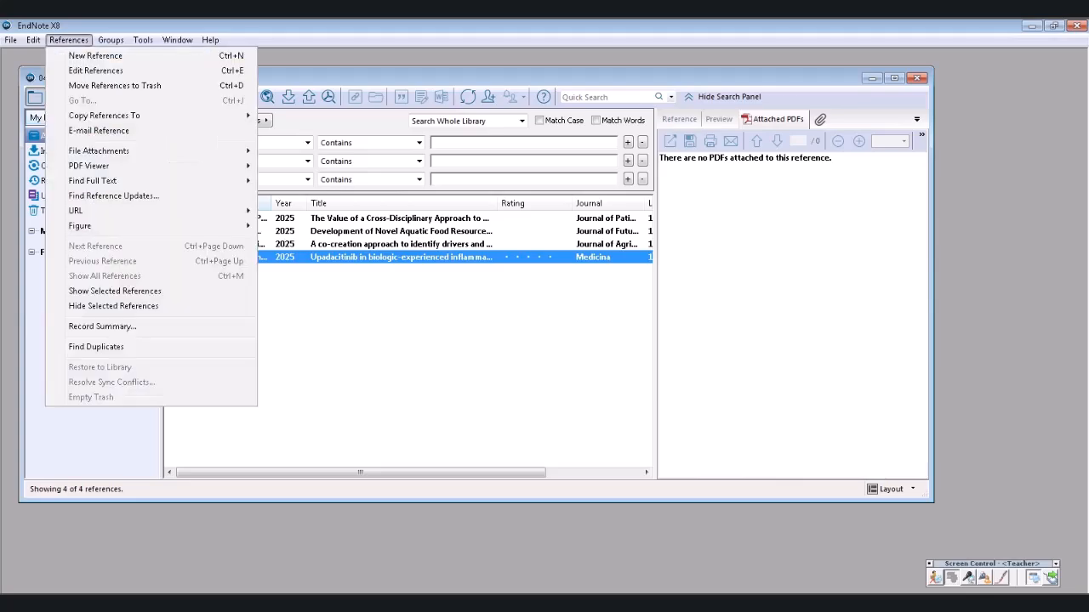
mouse_move(208, 226)
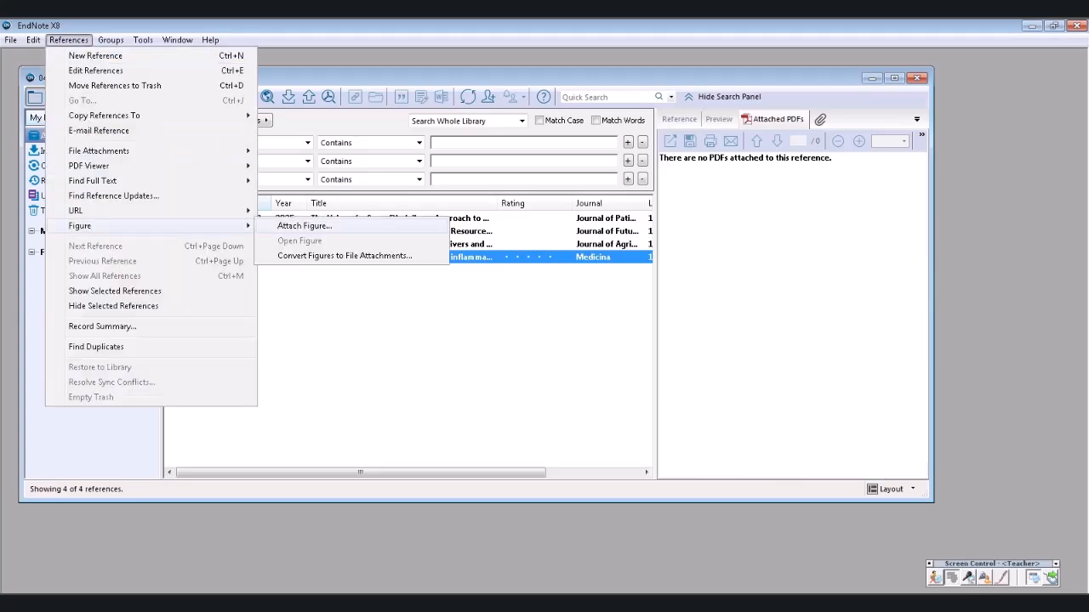
left_click(303, 225)
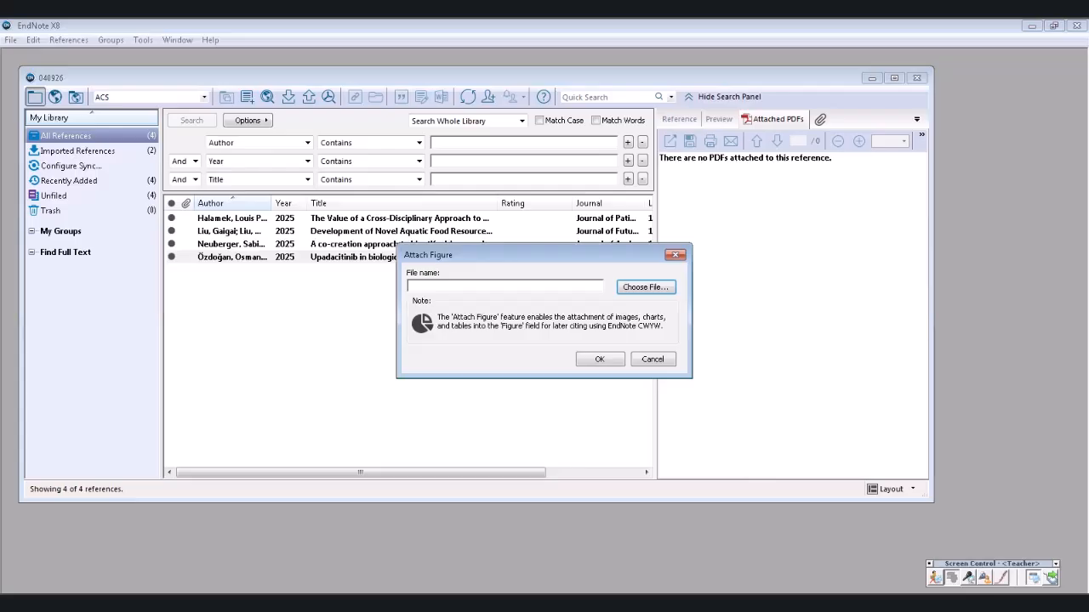
- Choose the NoHidden image from the Pictures library as the reference's figure file
left_click(646, 287)
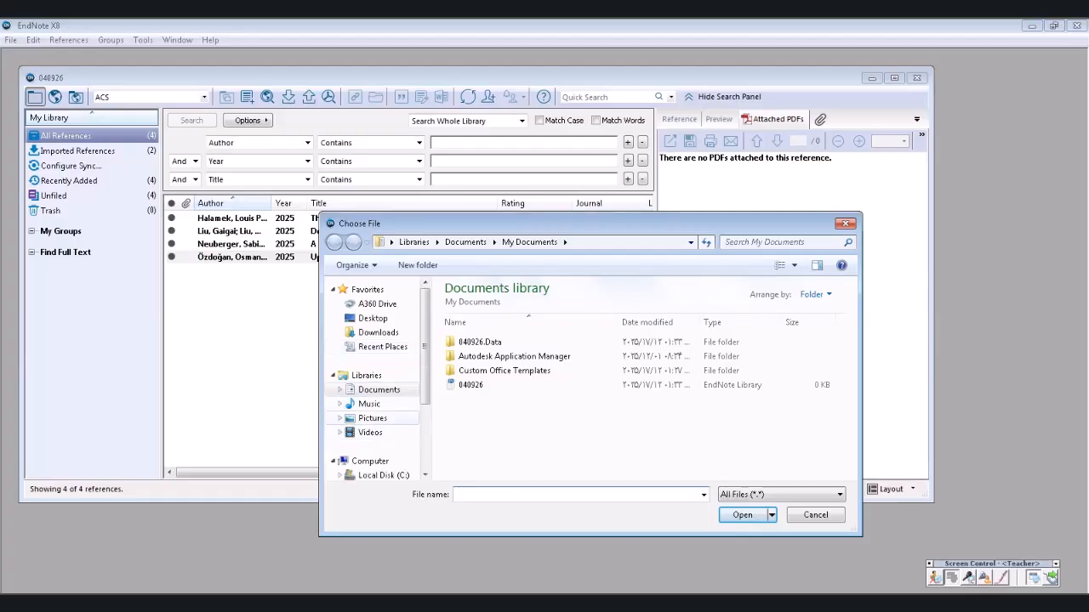
left_click(372, 418)
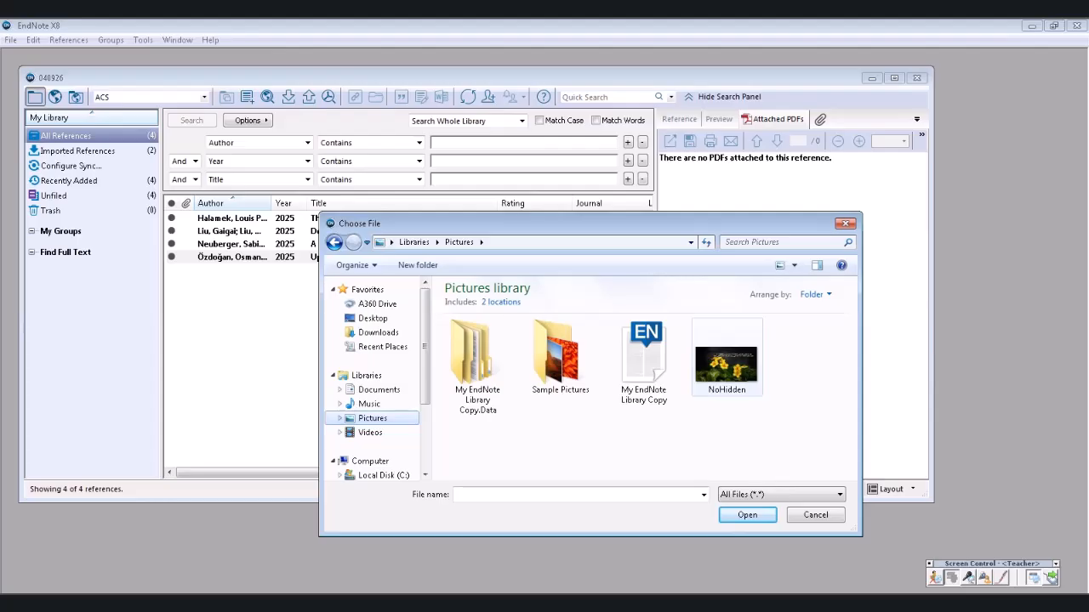
left_click(726, 362)
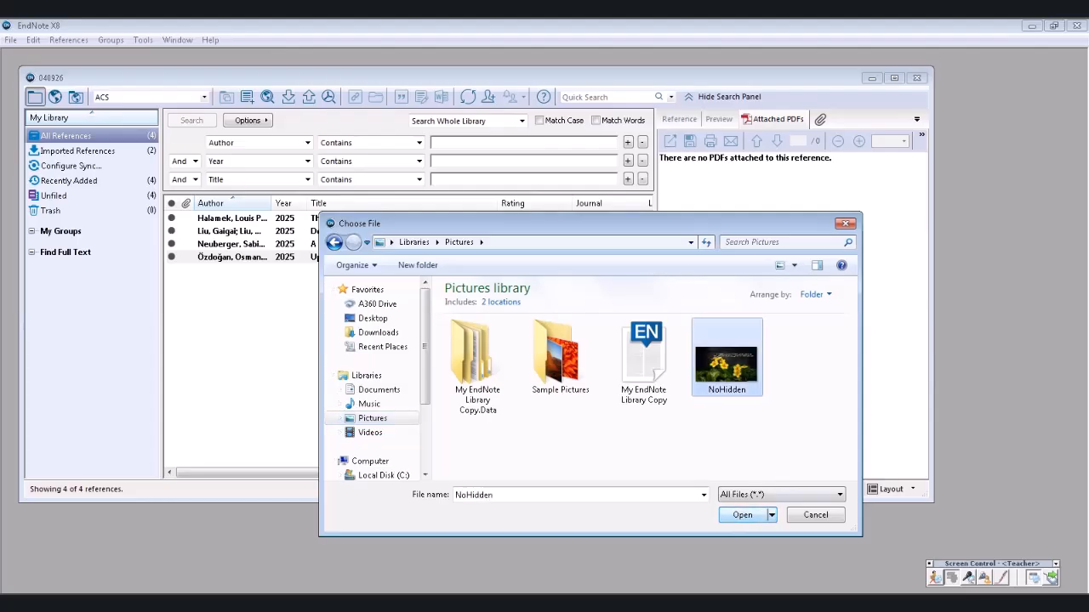
left_click(741, 515)
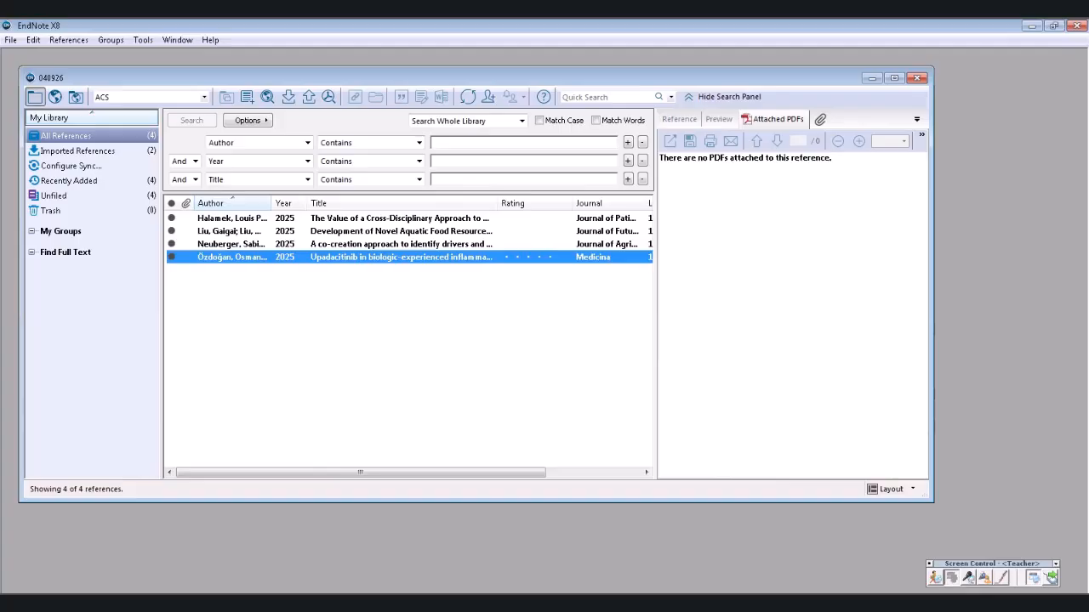
- Switch to Word document S03 and look over its 'Inserting a Figure into Word' section
key("alt+Tab")
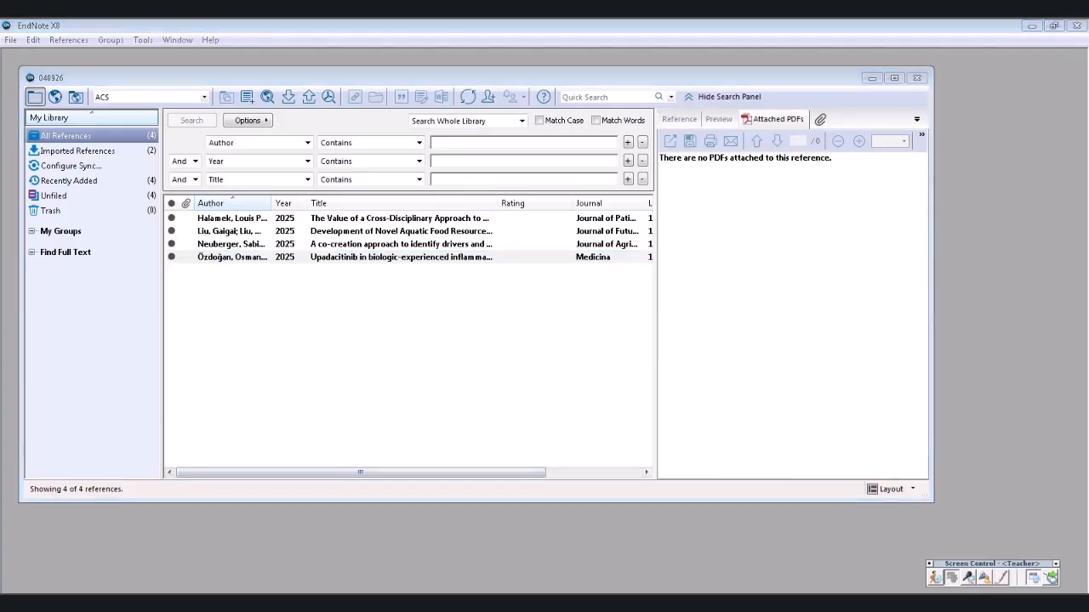
scroll(545, 358, "down", 3)
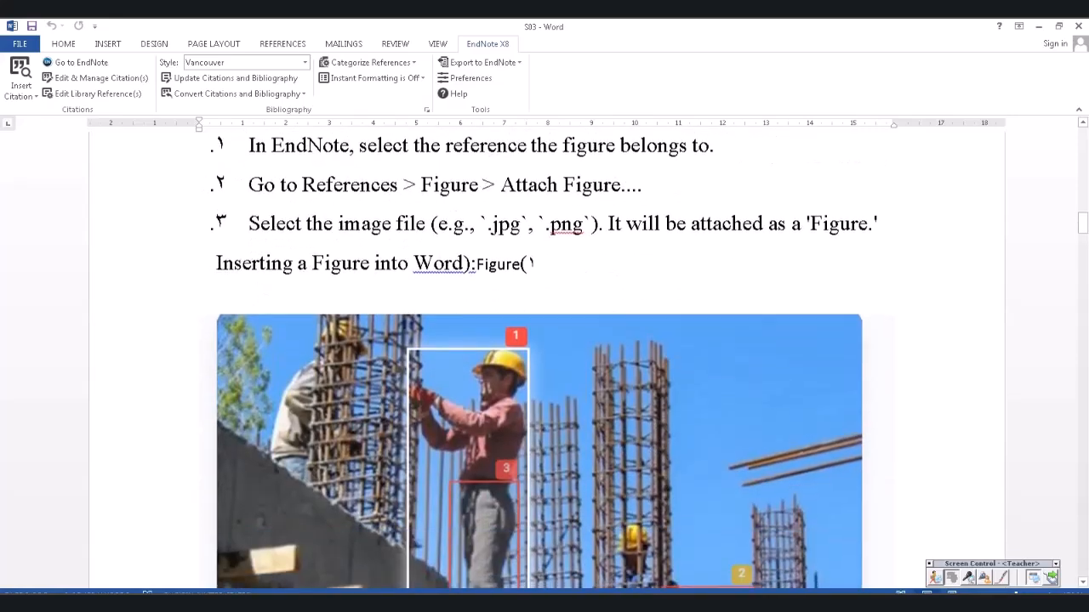
scroll(545, 358, "down", 2)
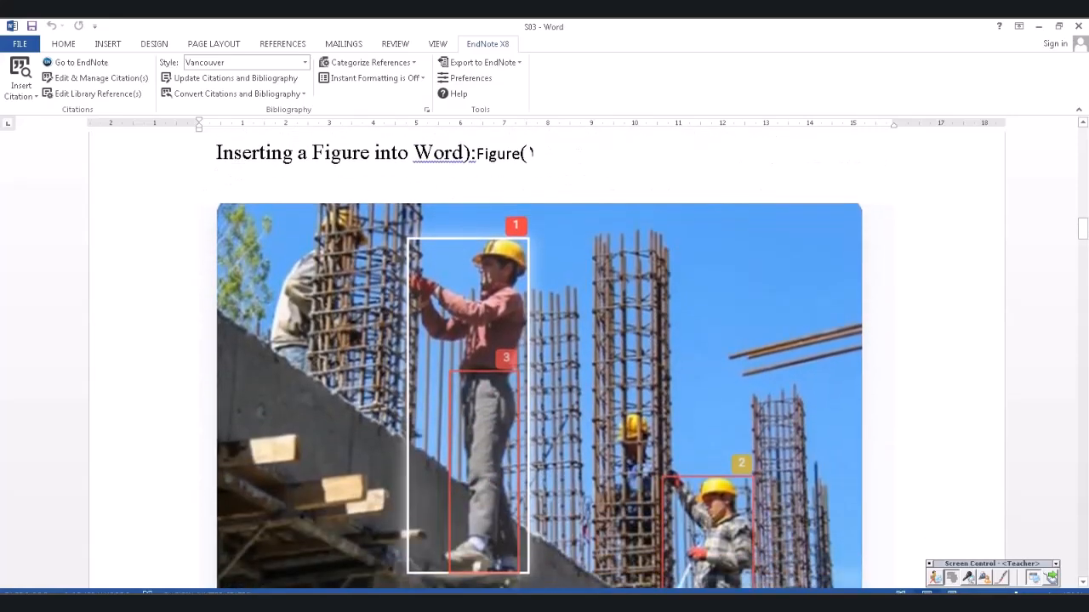
scroll(540, 366, "down", 1)
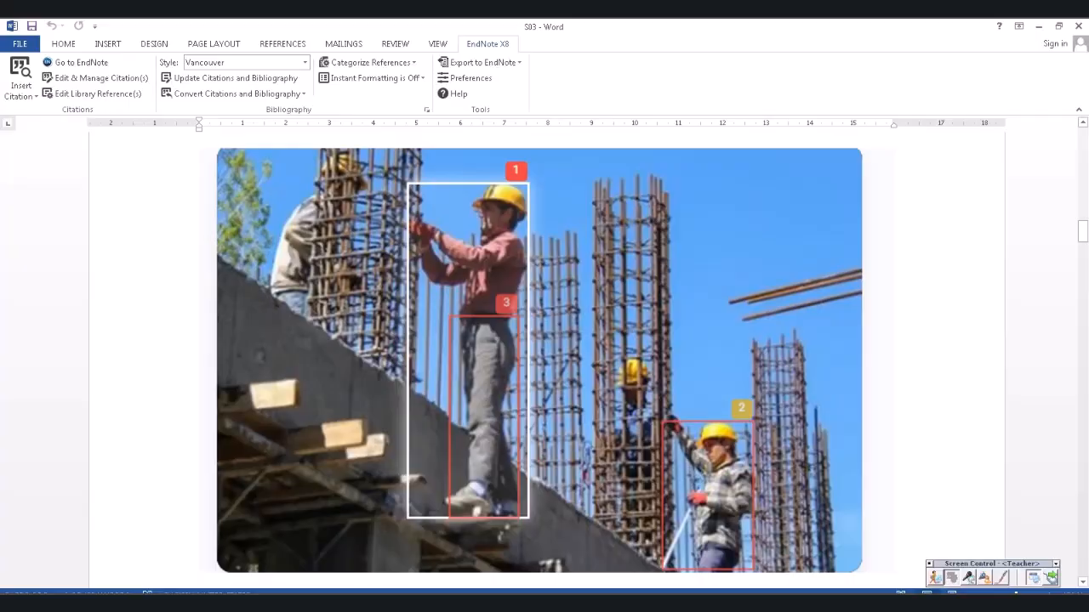
scroll(544, 366, "up", 2)
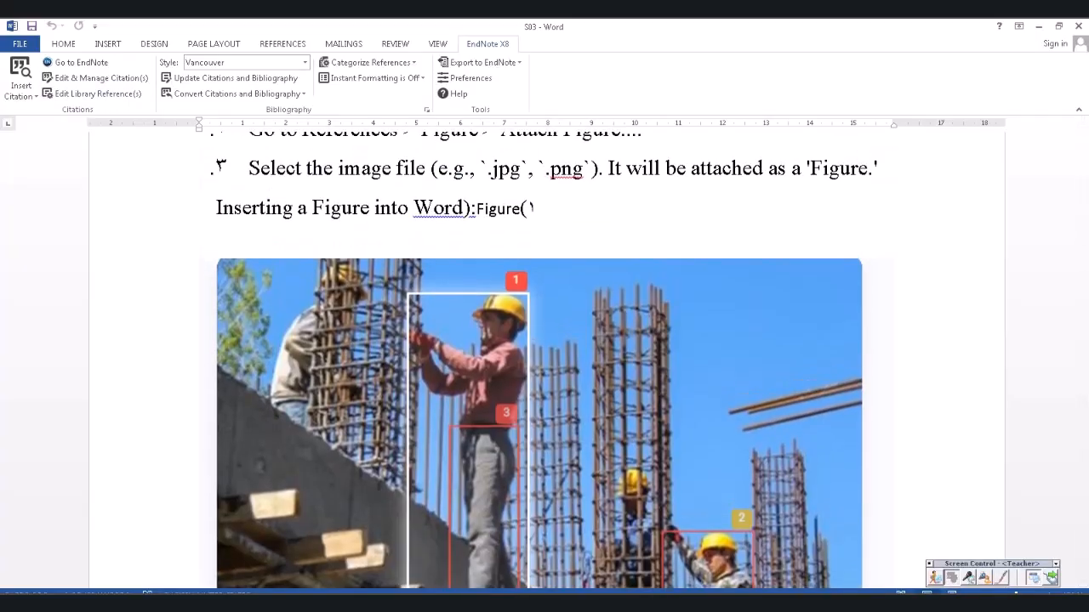
- Create a new blank document and type 'I have a paper that need a picture here'
left_click(20, 43)
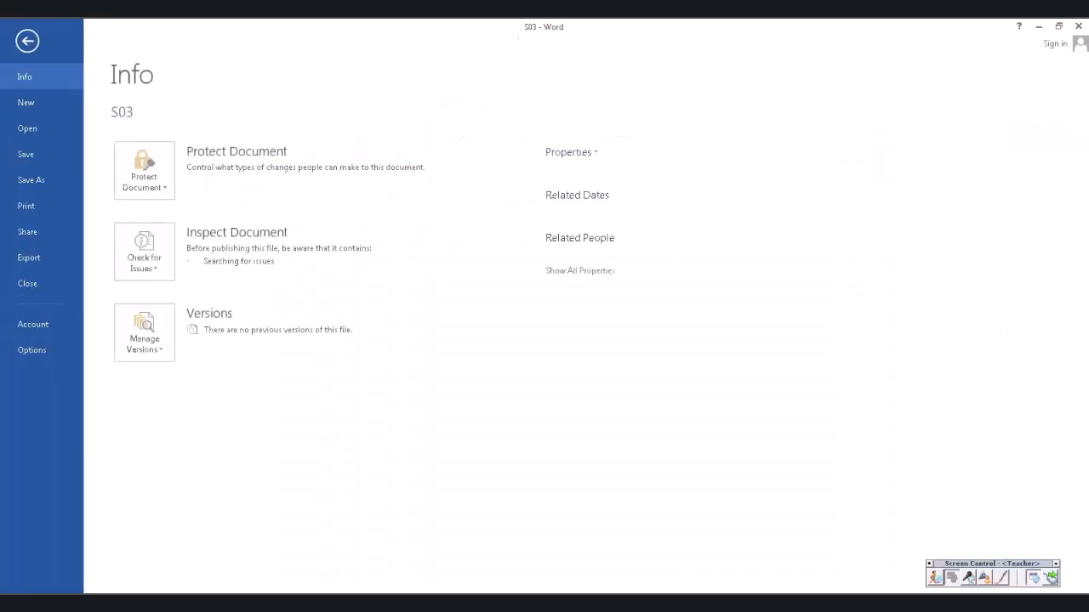
left_click(26, 103)
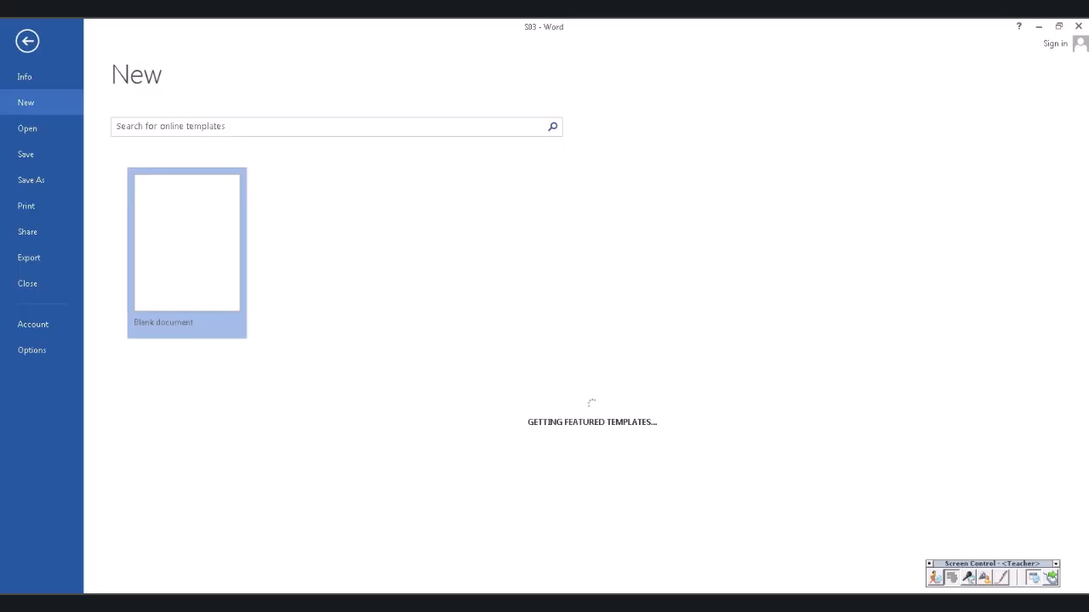
left_click(187, 252)
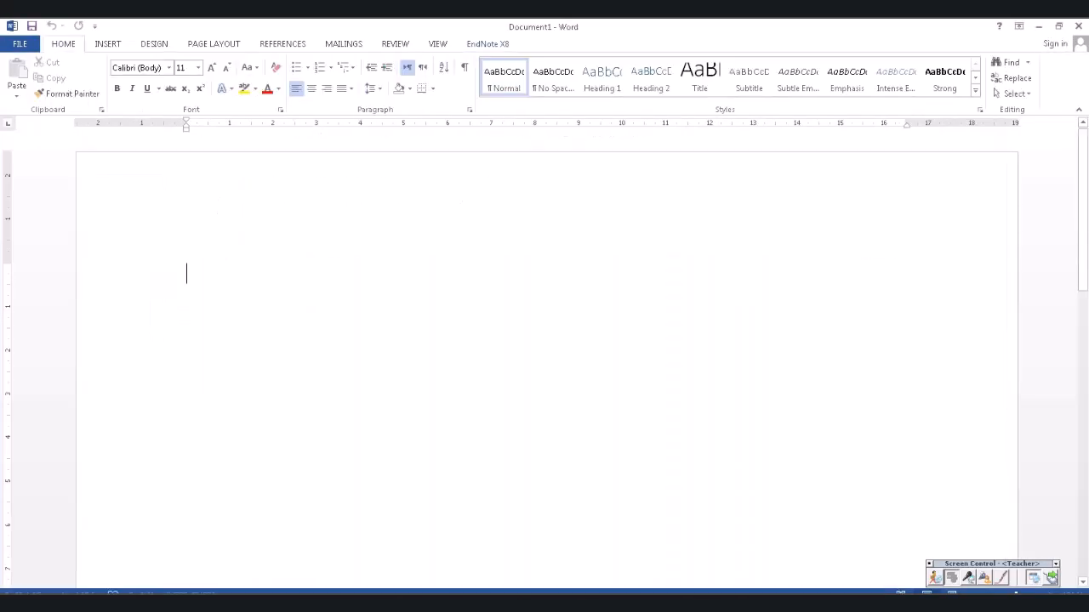
type("I ")
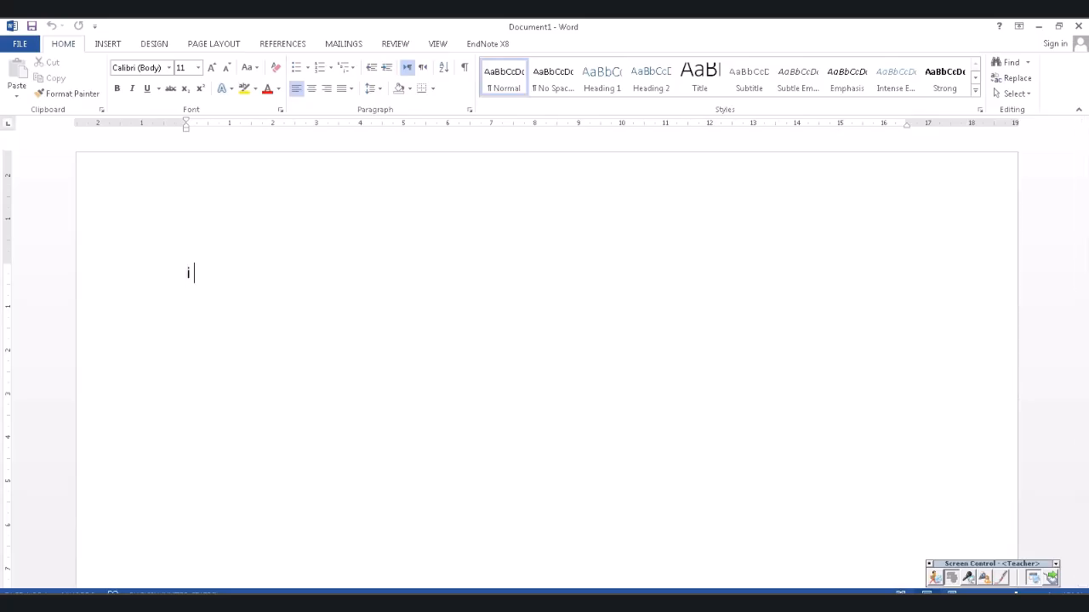
type("have a paper that ")
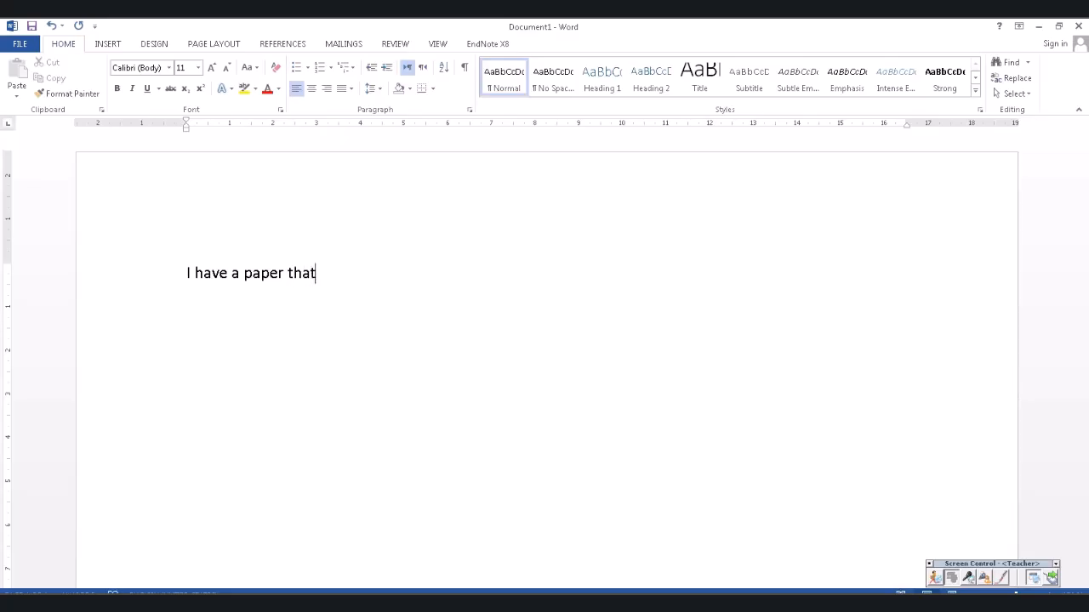
type("need a picture here")
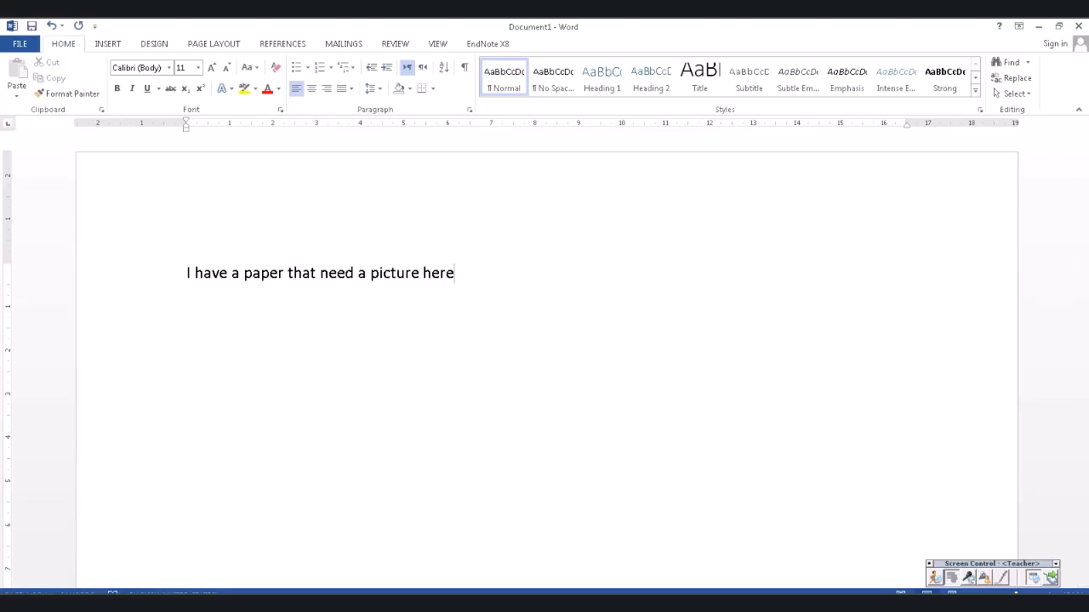
- Start EndNote's Insert Figure from Word, then bring the four-reference EndNote library forward
left_click(487, 44)
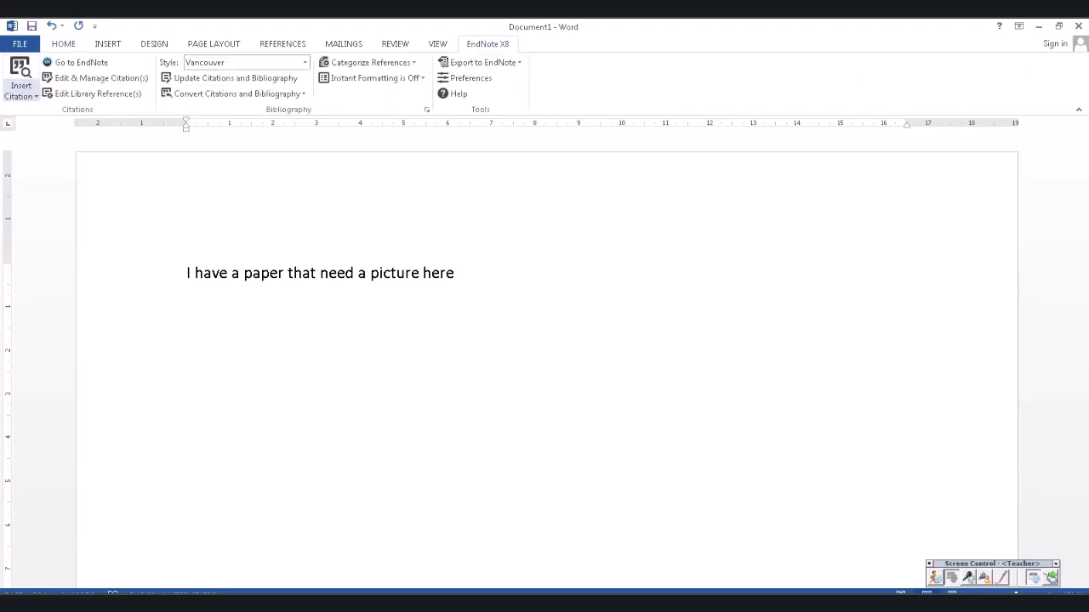
left_click(20, 95)
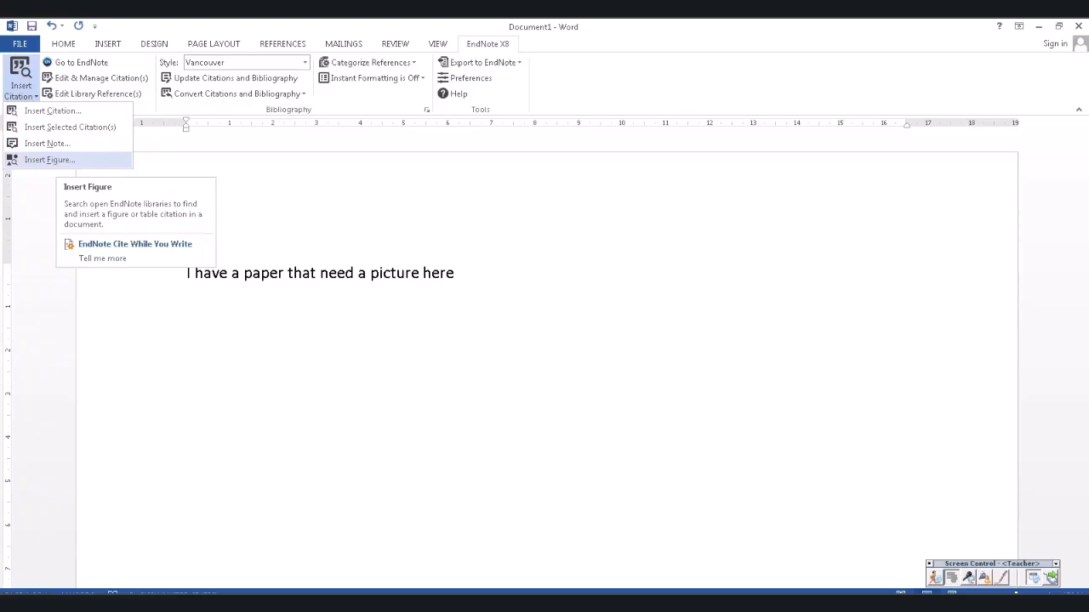
left_click(49, 160)
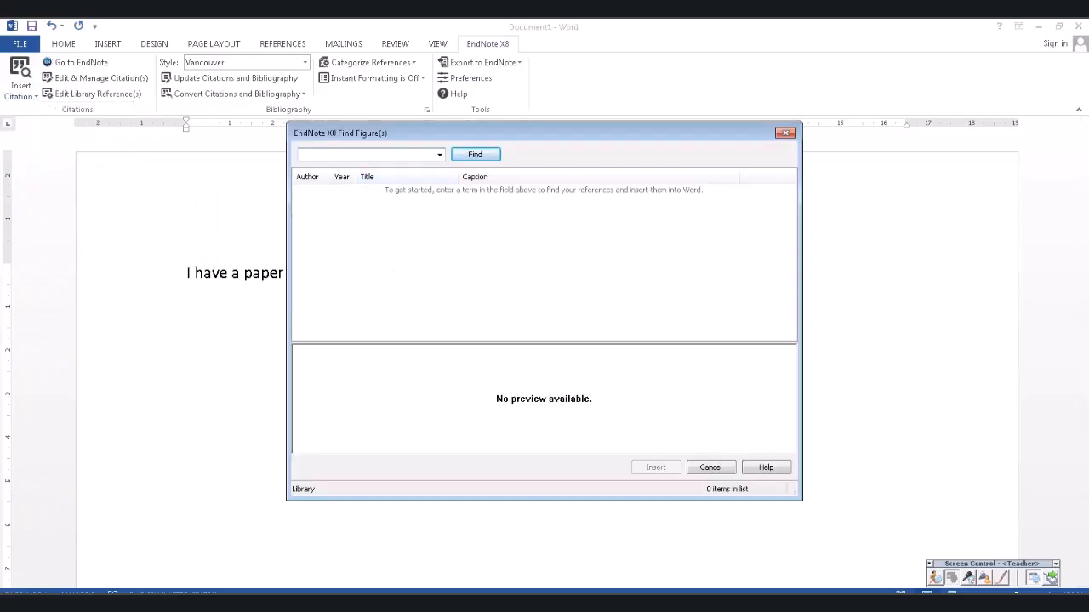
left_click(271, 604)
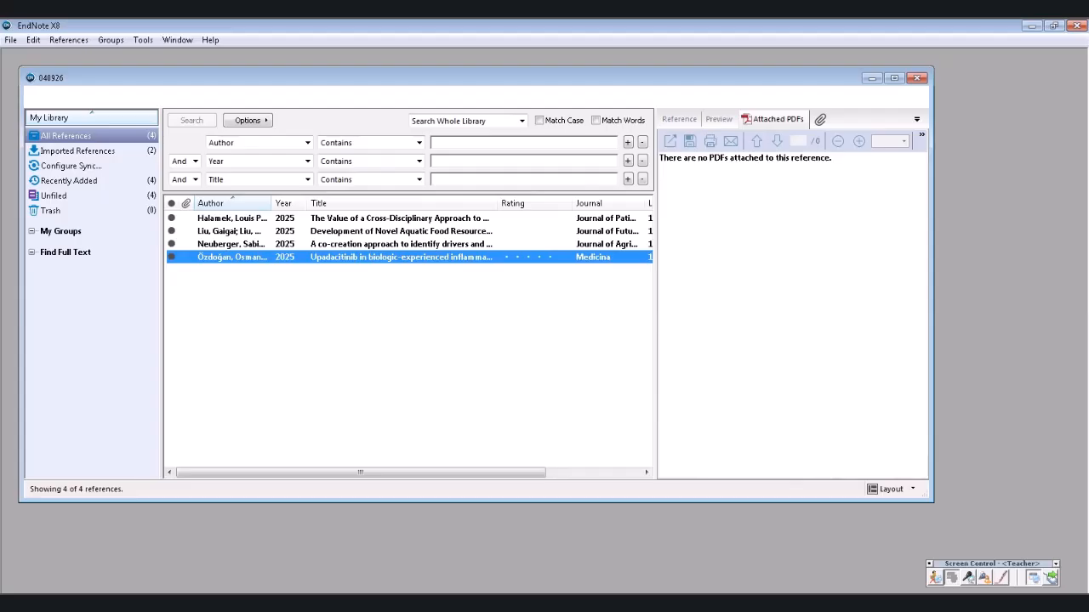
- In Document1's Find Figure(s), search for 'osman' and then a shortened term
left_click(356, 604)
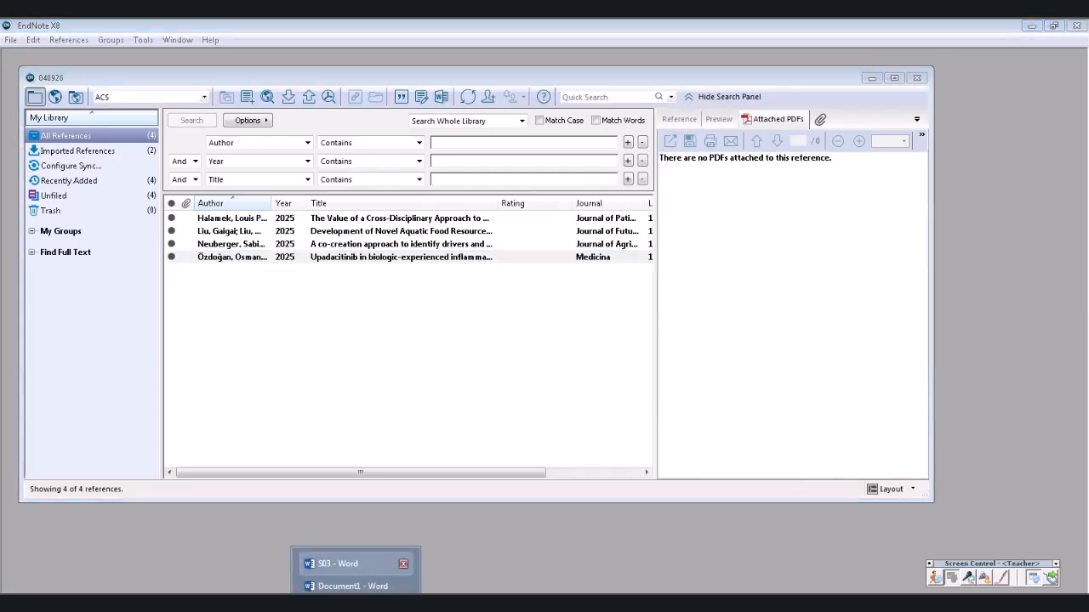
left_click(352, 586)
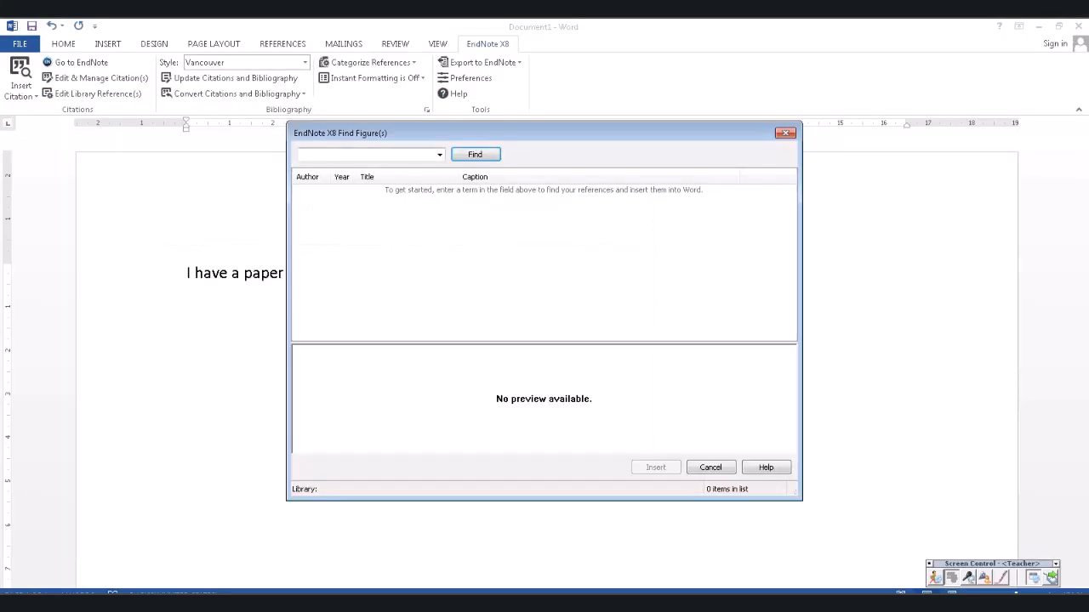
type("osman")
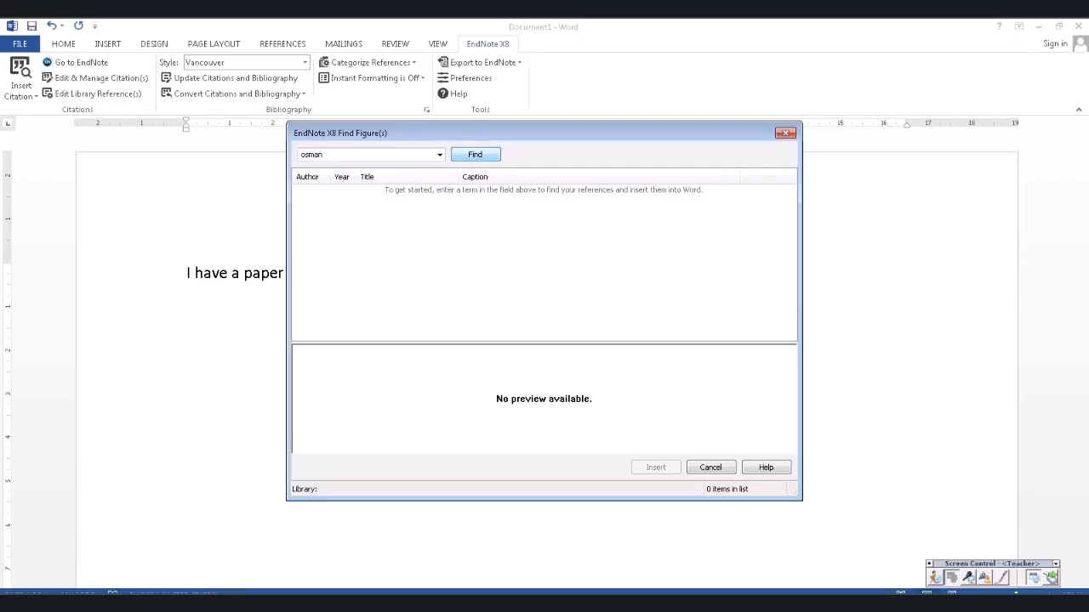
key("Return")
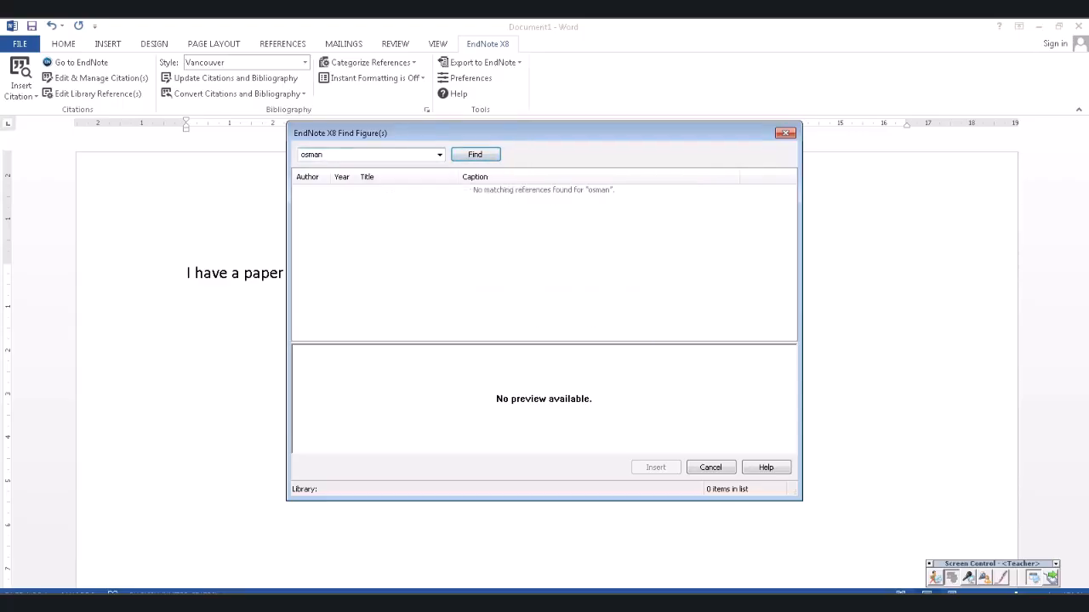
key("BackSpace")
key("Return")
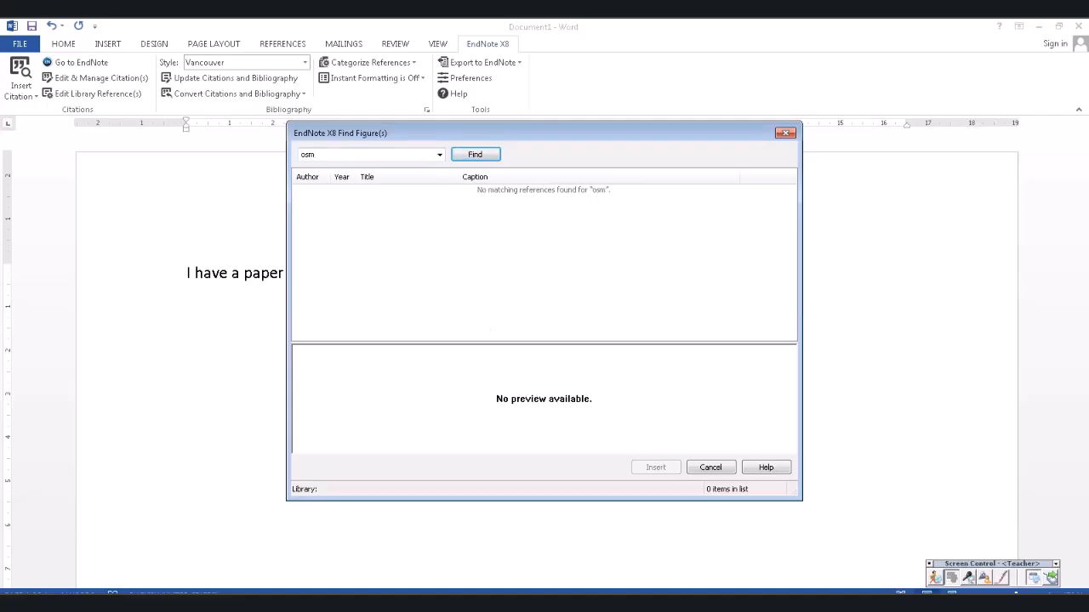
- Check the EndNote library, search figures for 'biolo', and close the empty search
left_click(270, 582)
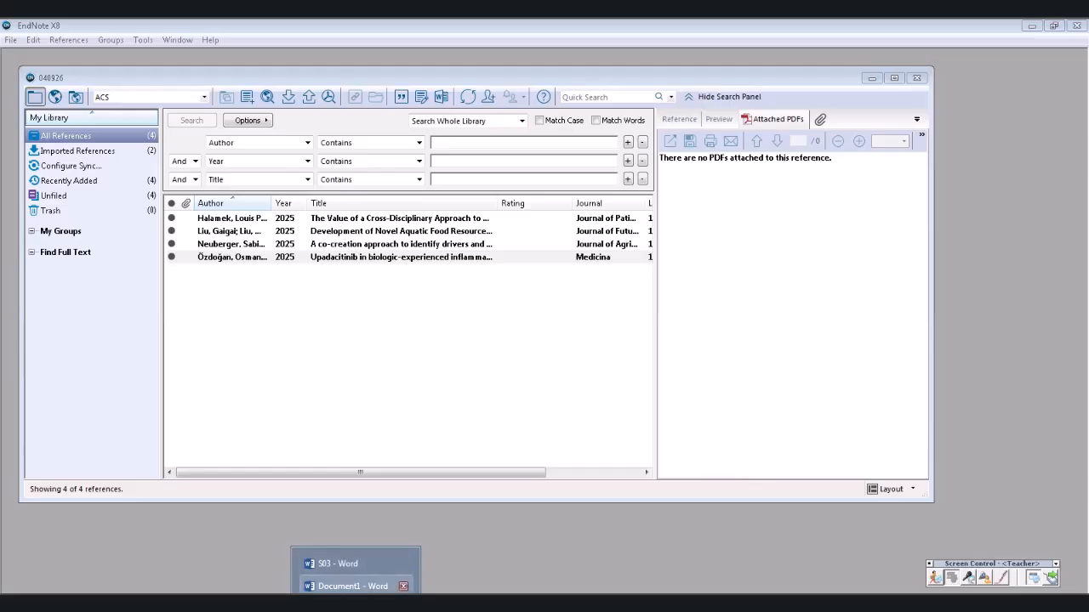
left_click(341, 584)
double_click(307, 155)
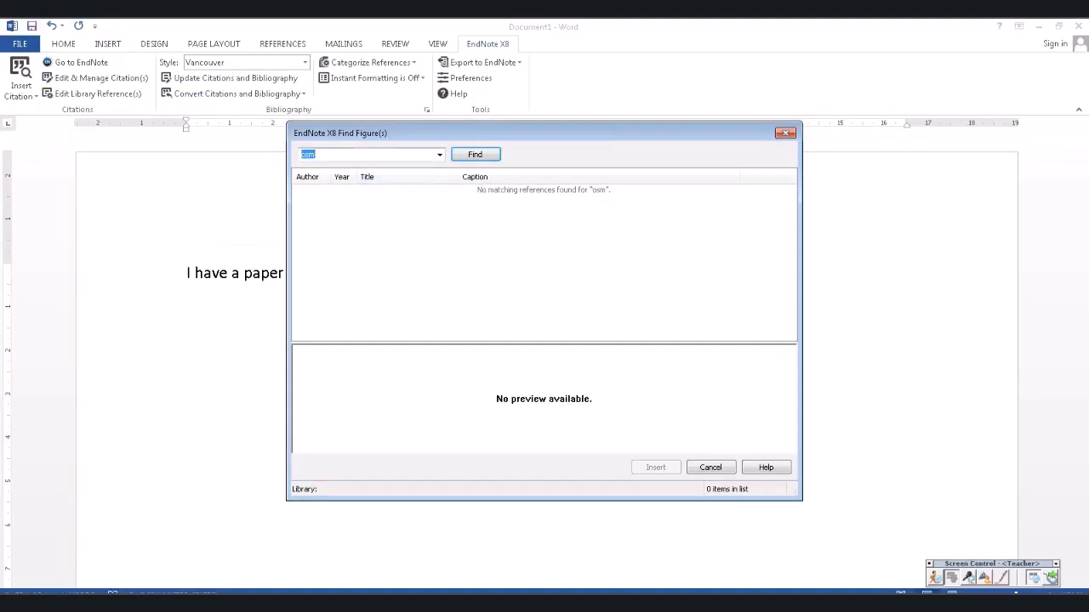
type("biolo")
key("Return")
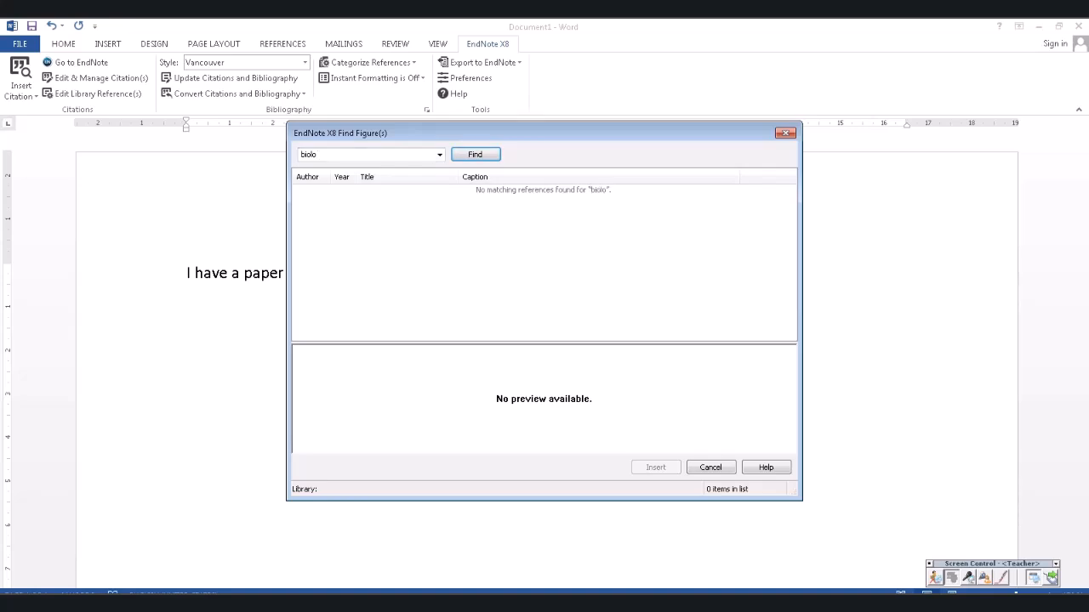
left_click(785, 133)
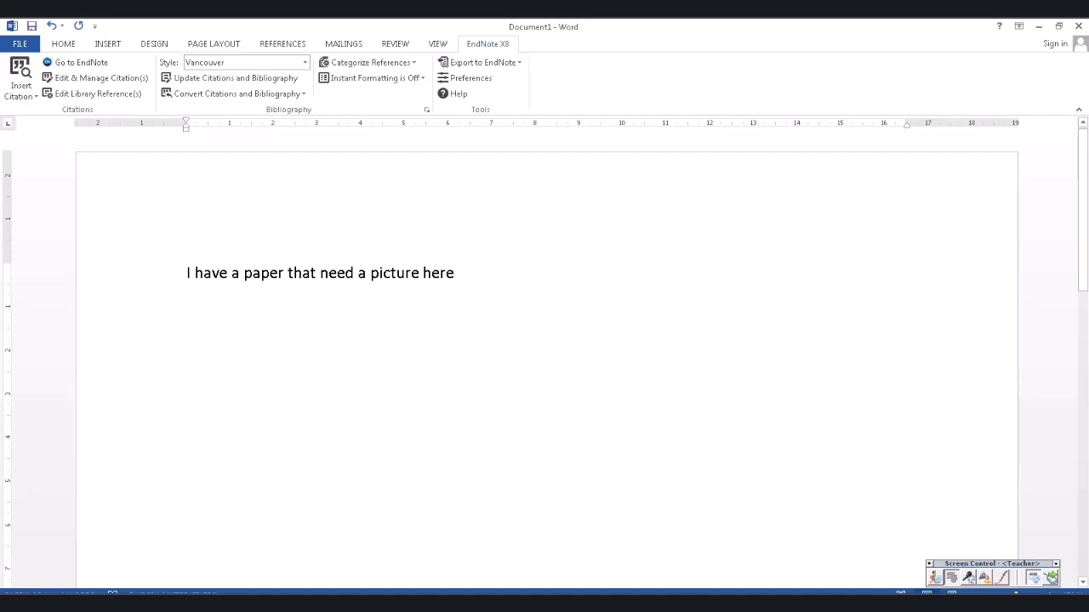
left_click(355, 604)
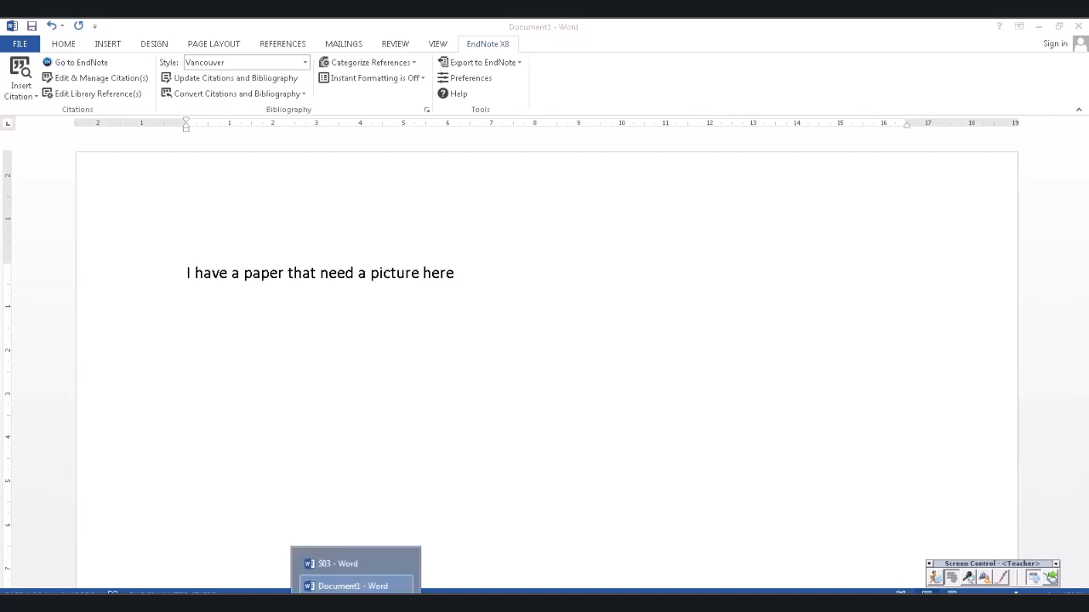
left_click(403, 603)
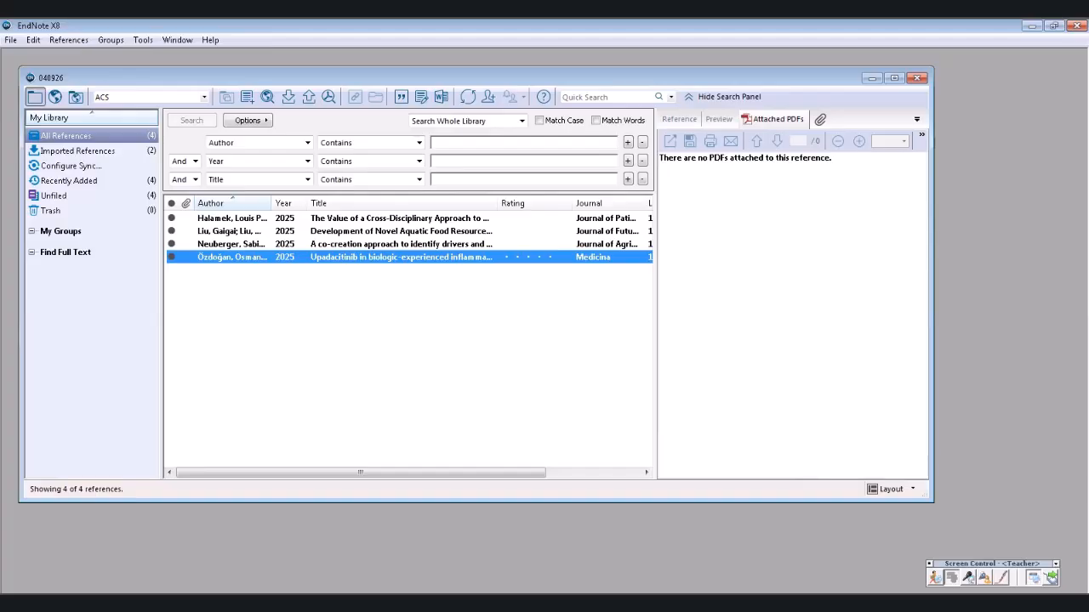
left_click(400, 219)
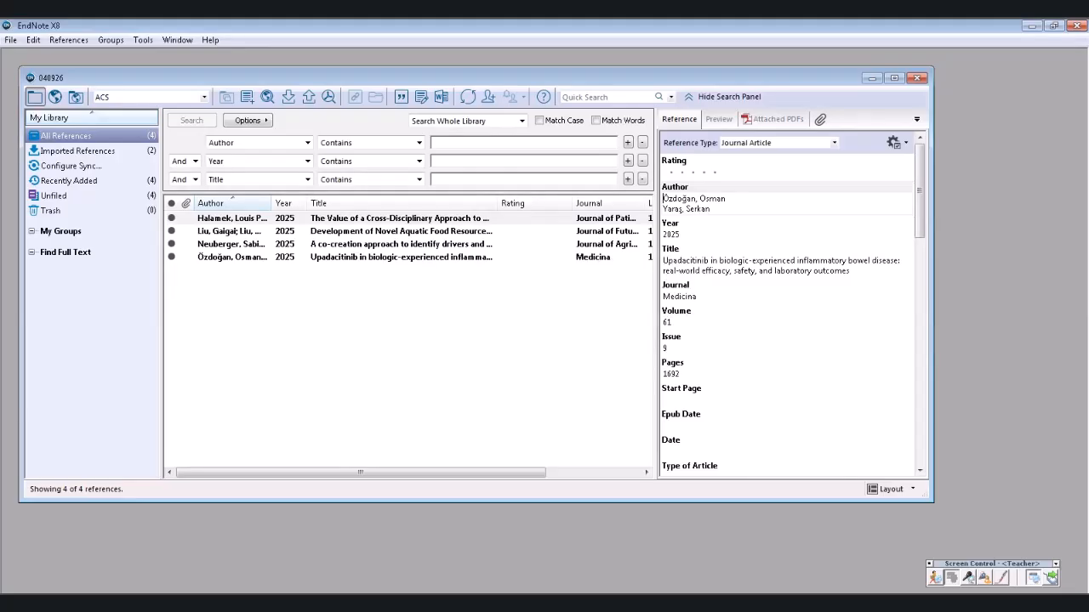
left_click(401, 256)
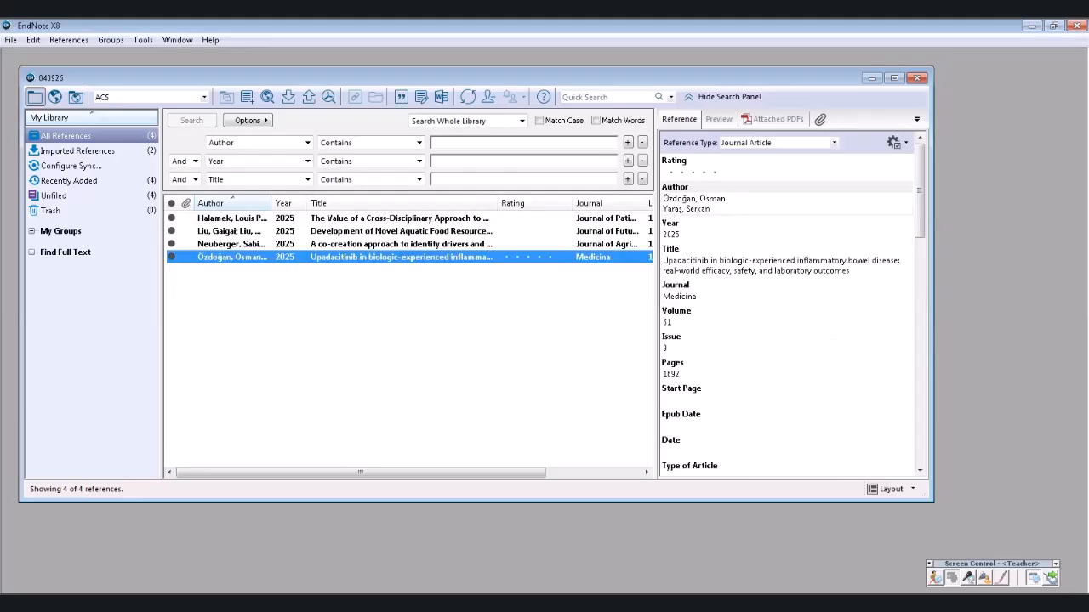
left_click(355, 602)
left_click(355, 585)
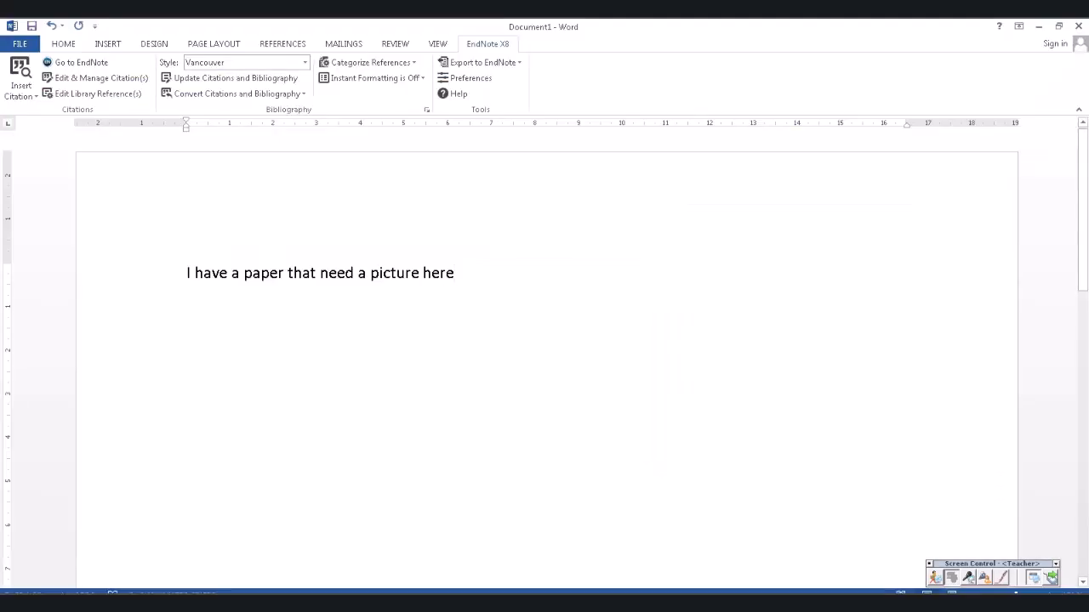
- Find the library figure by author 'osman' and insert the upadacitinib article's image as Figure 1
left_click(21, 94)
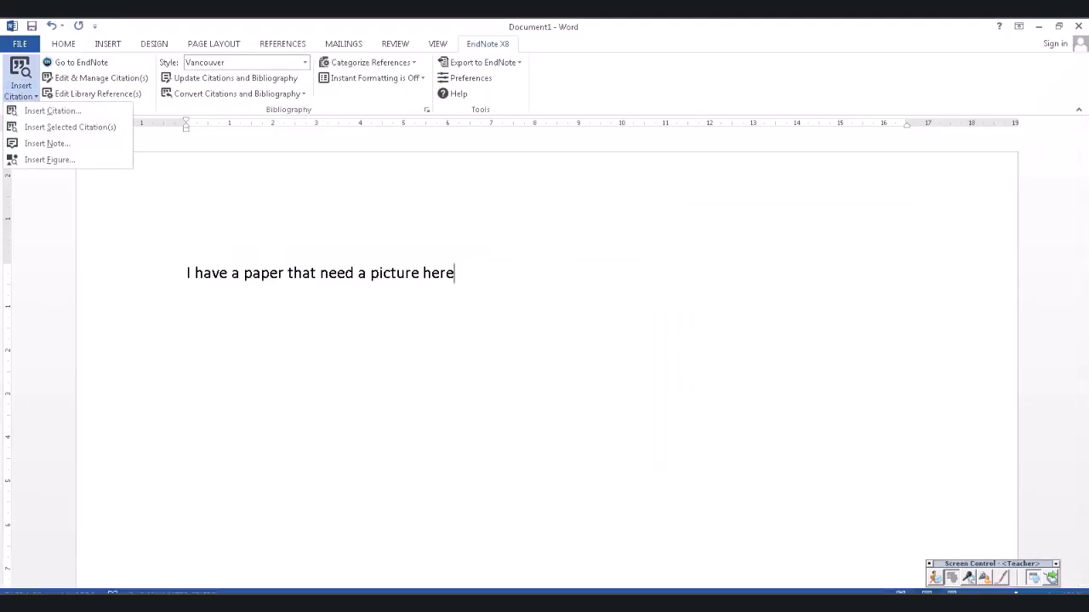
left_click(49, 159)
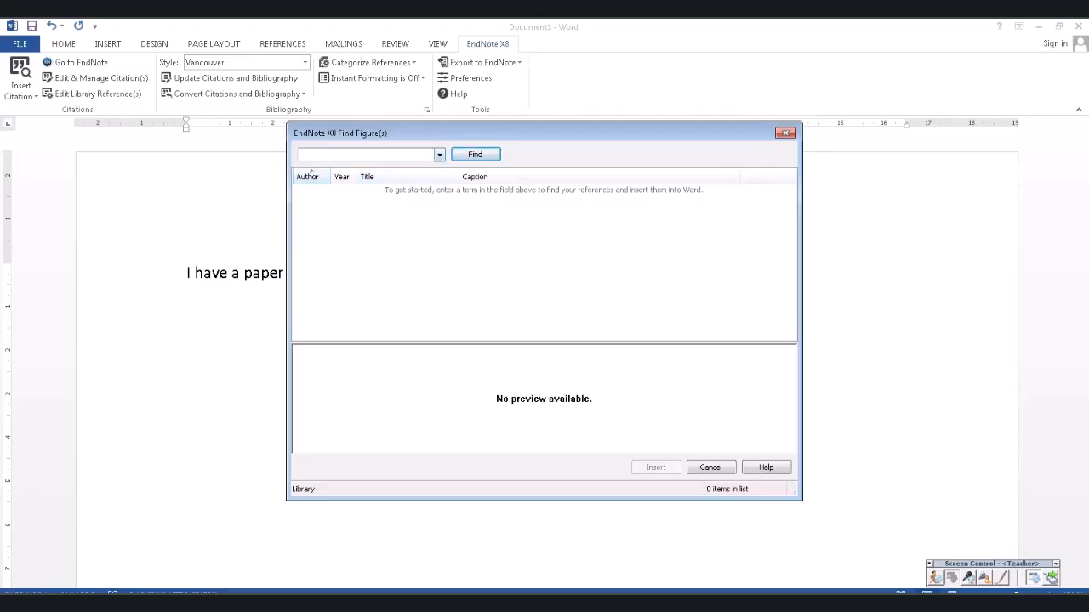
type("osman")
key("Return")
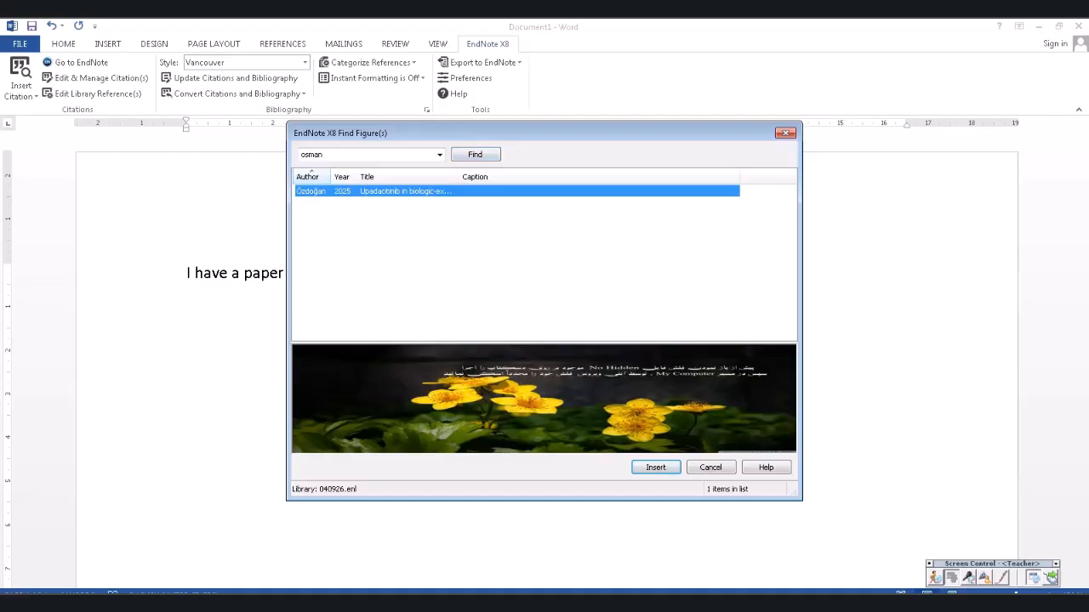
key("Return")
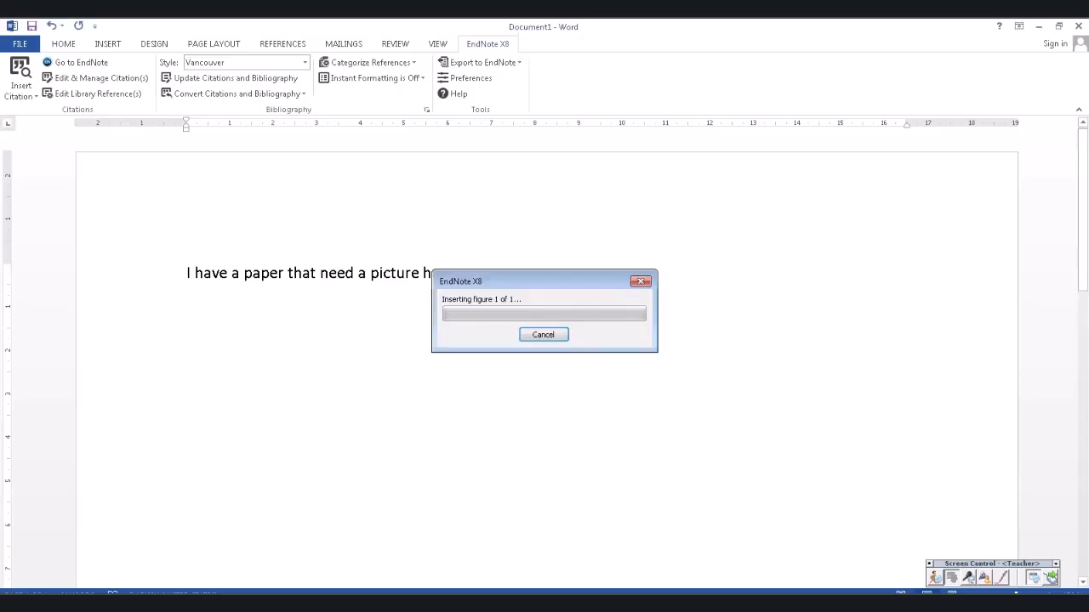
- Select the 'Figure 1.' caption under the flower picture and begin typing its description
scroll(546, 369, "down", 3)
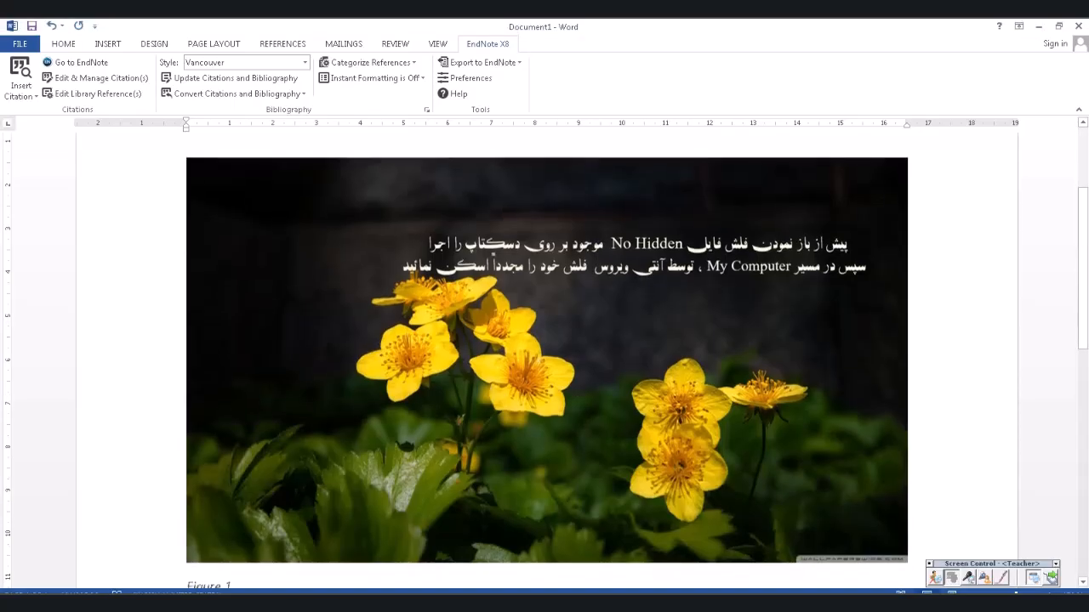
scroll(546, 370, "up", 2)
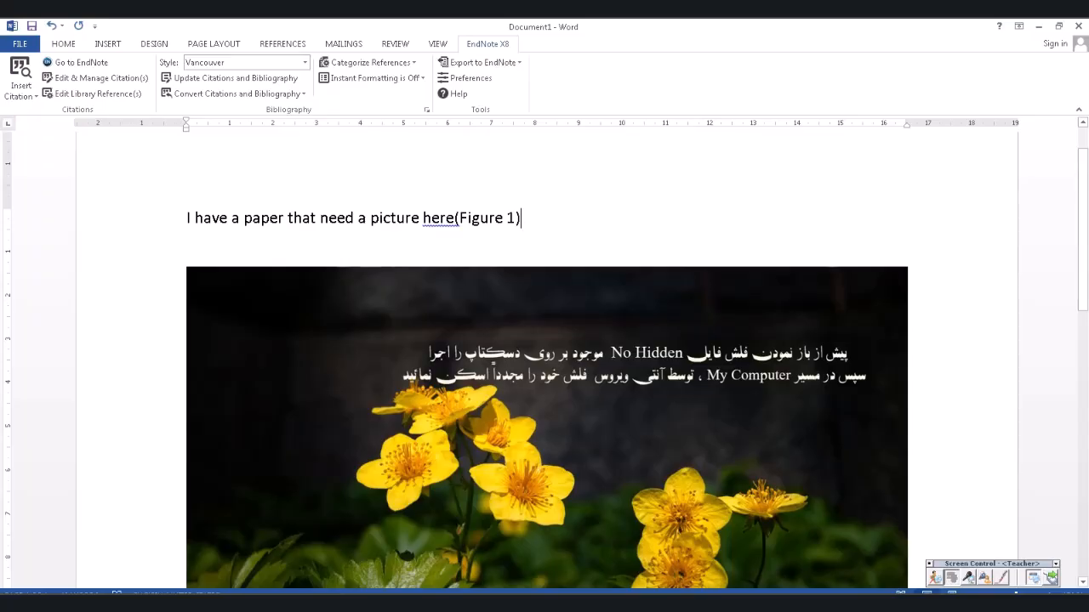
scroll(546, 357, "down", 5)
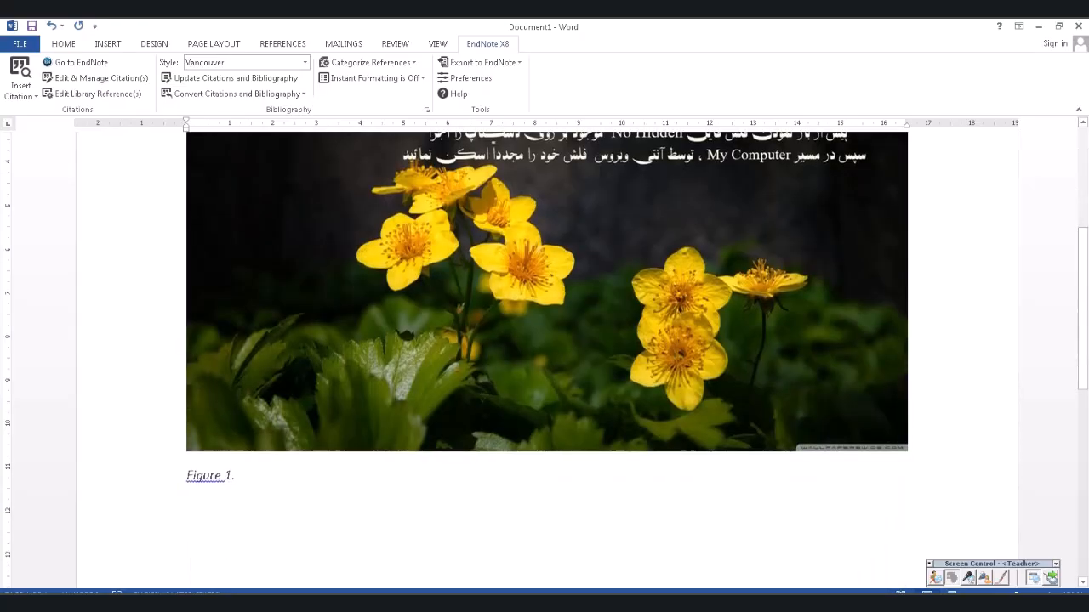
left_click_drag(236, 476, 186, 476)
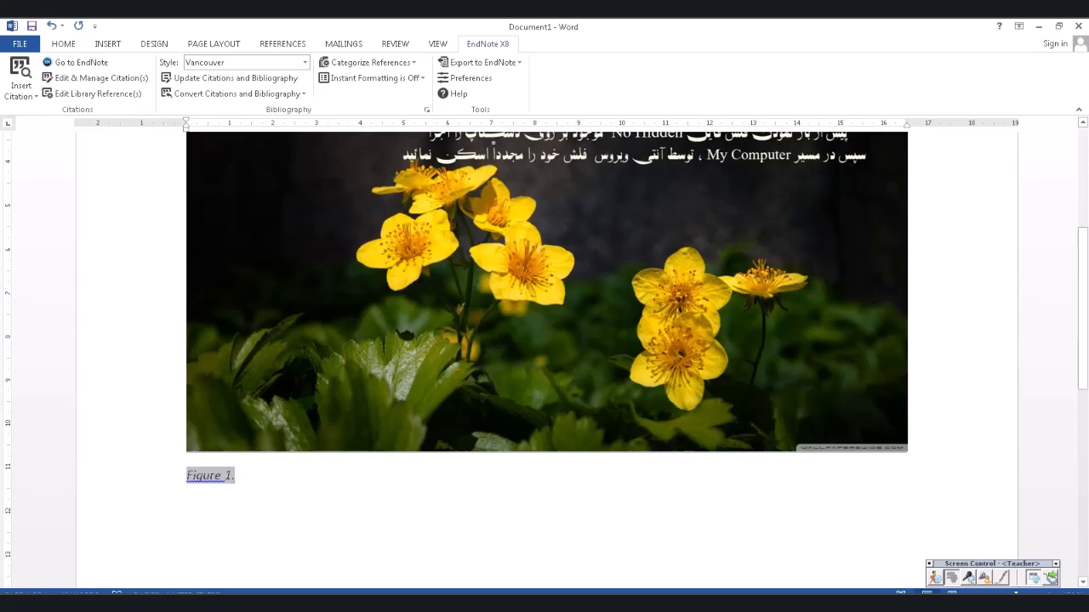
type("sha")
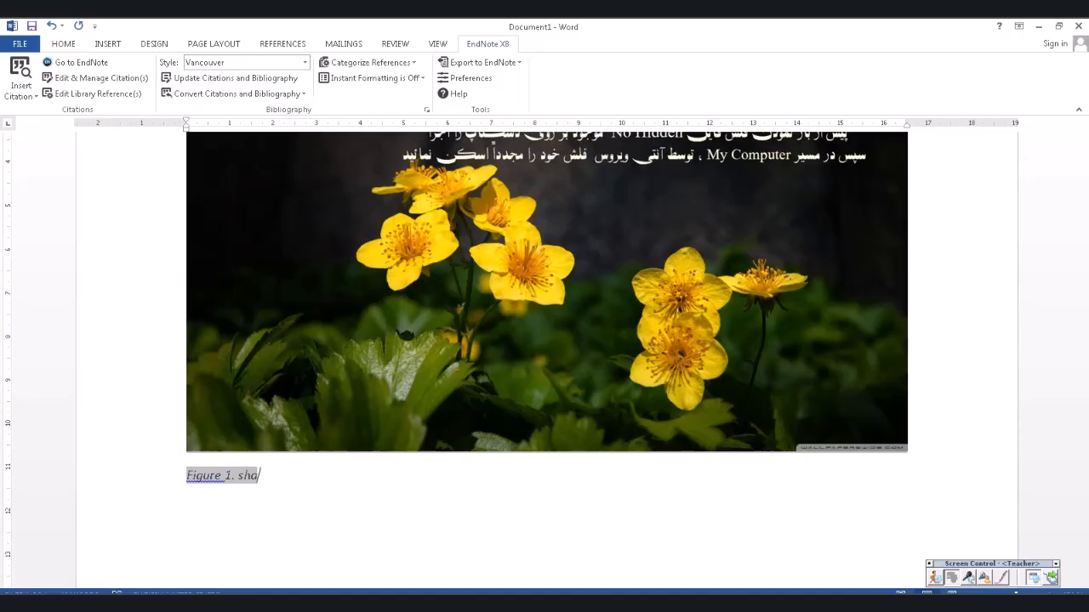
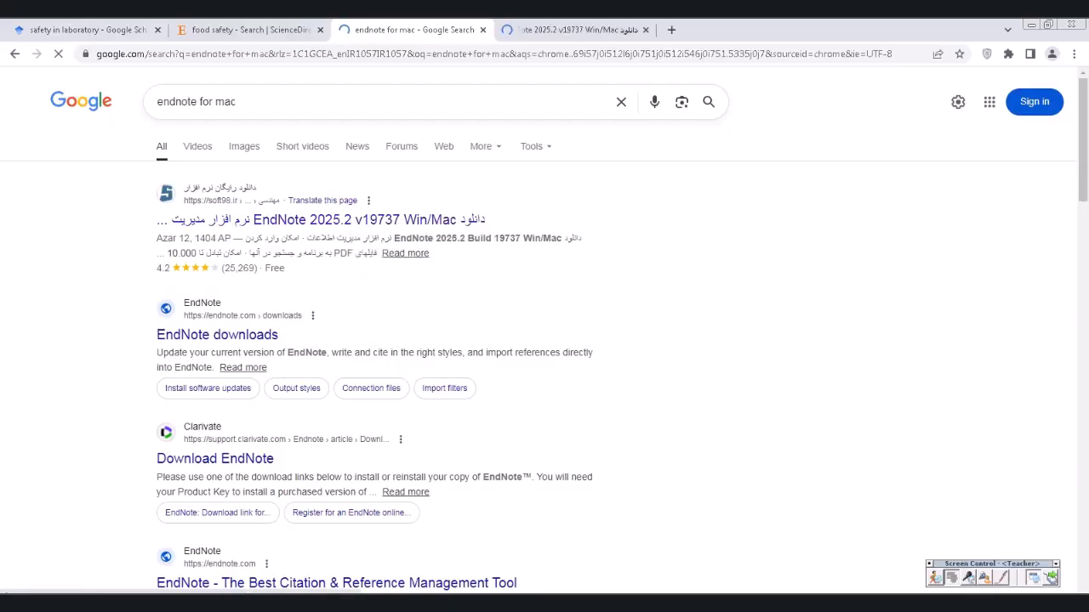
- Open the 'EndNote downloads' result in a new tab and switch to the soft98 EndNote 2025.2 page
right_click(212, 335)
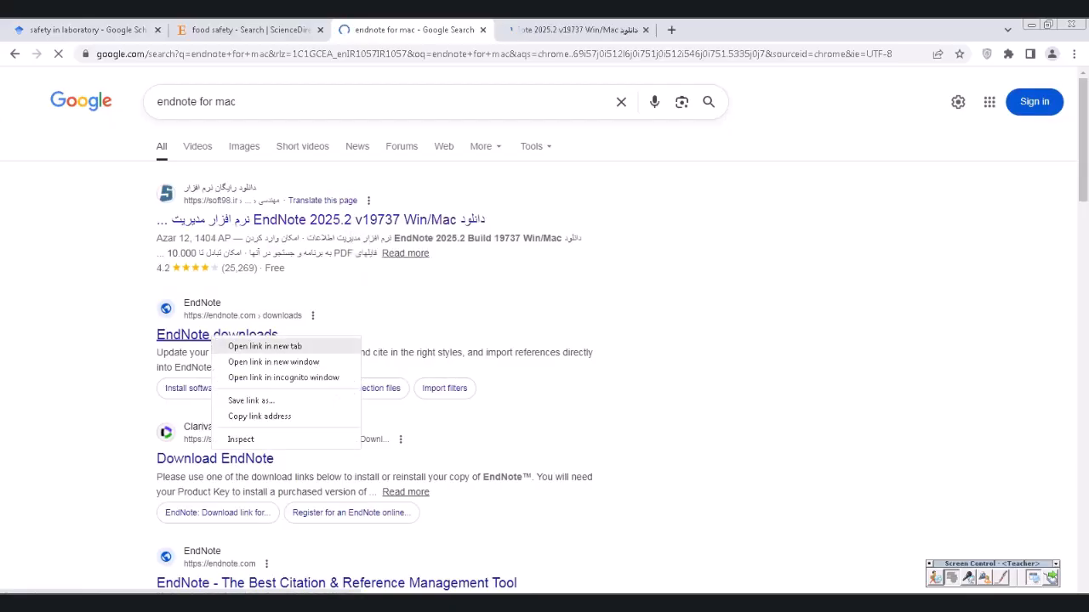
left_click(255, 345)
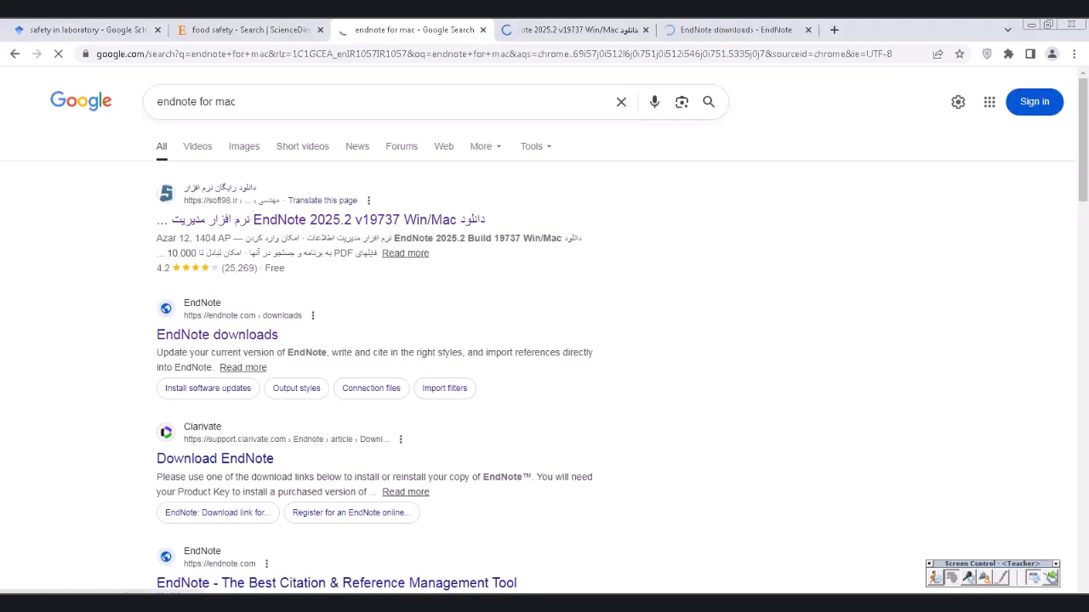
key("ctrl+Tab")
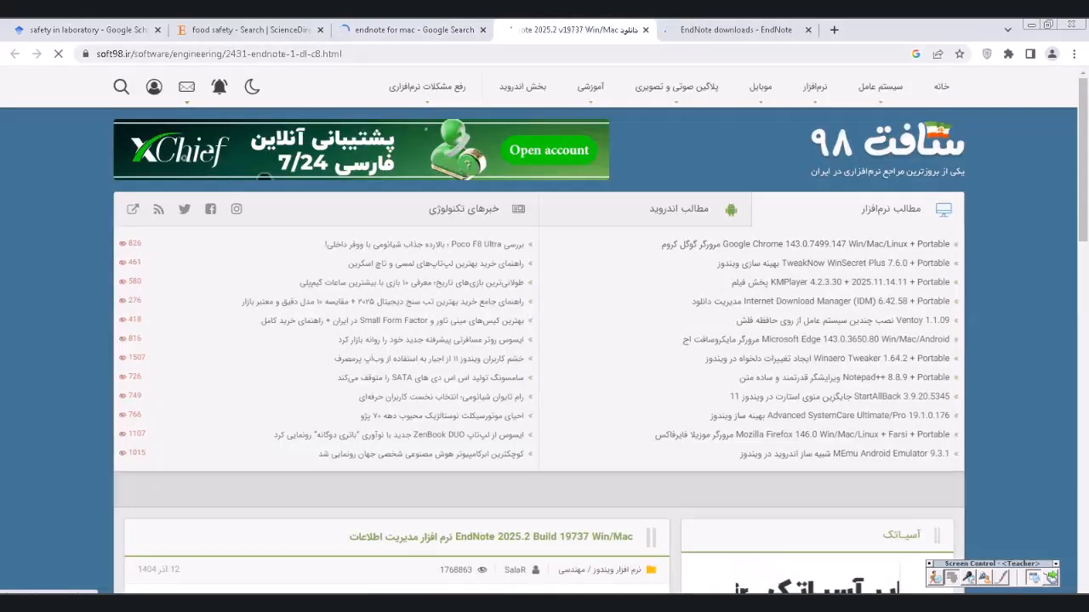
- Scroll the soft98 EndNote 2025.2 article to its download list, then go to the official EndNote Downloads tab
scroll(510, 281, "down", 2)
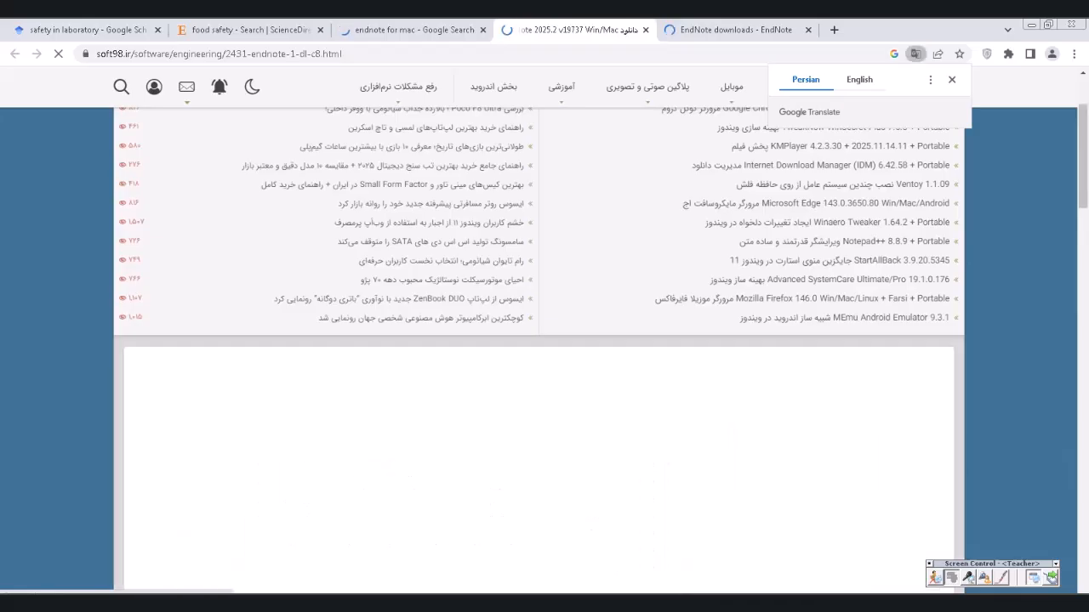
scroll(538, 340, "down", 2)
scroll(538, 340, "down", 5)
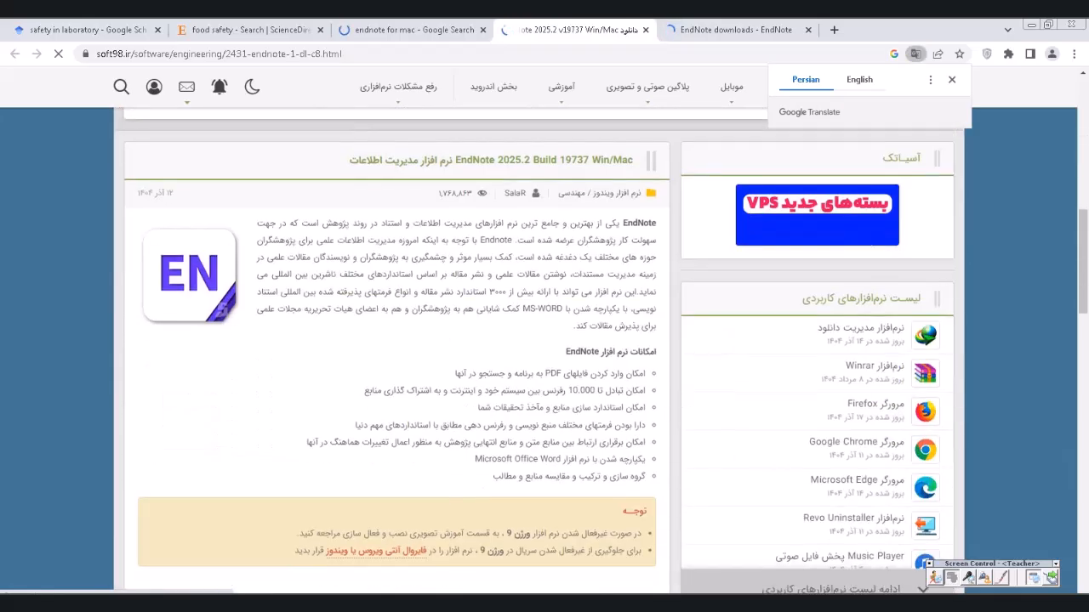
scroll(539, 340, "down", 2)
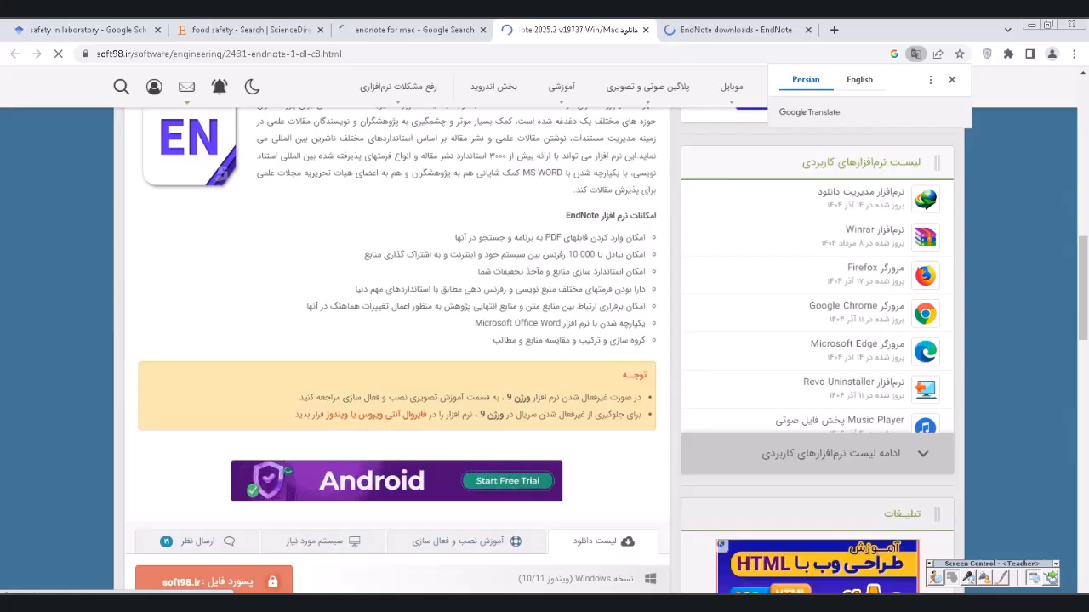
scroll(538, 341, "down", 4)
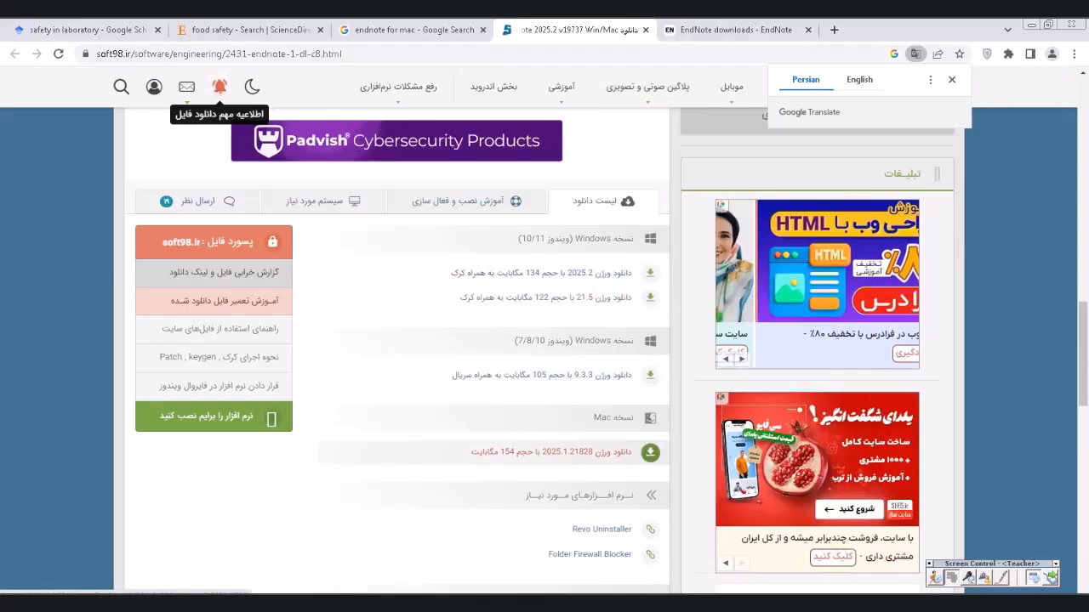
left_click(736, 29)
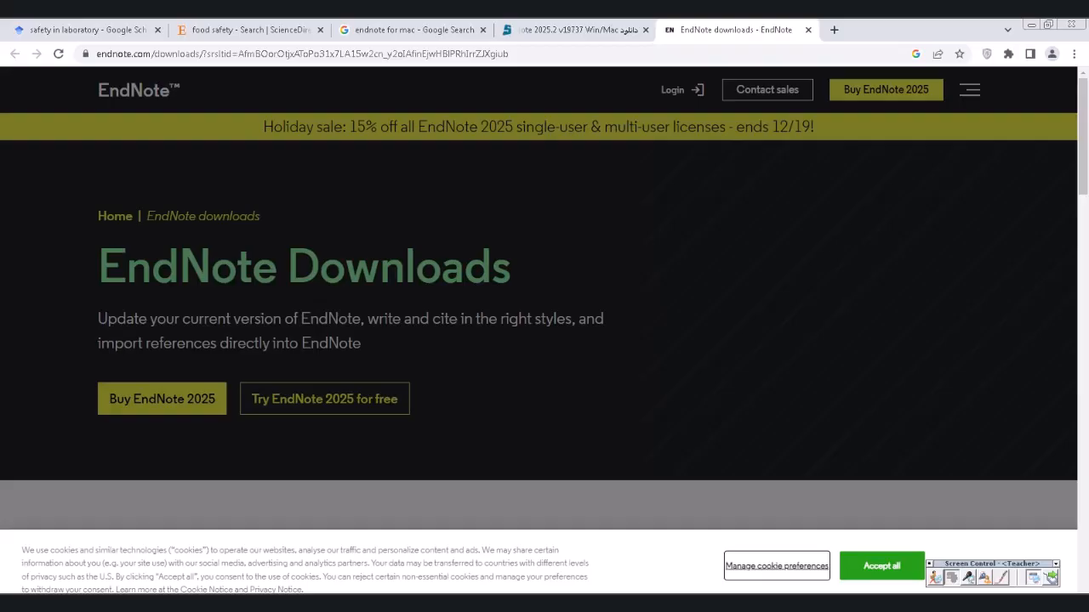
- Accept endnote.com's cookies, revisit the soft98, Google and ScienceDirect tabs, then bring up Word's Document1
left_click(881, 566)
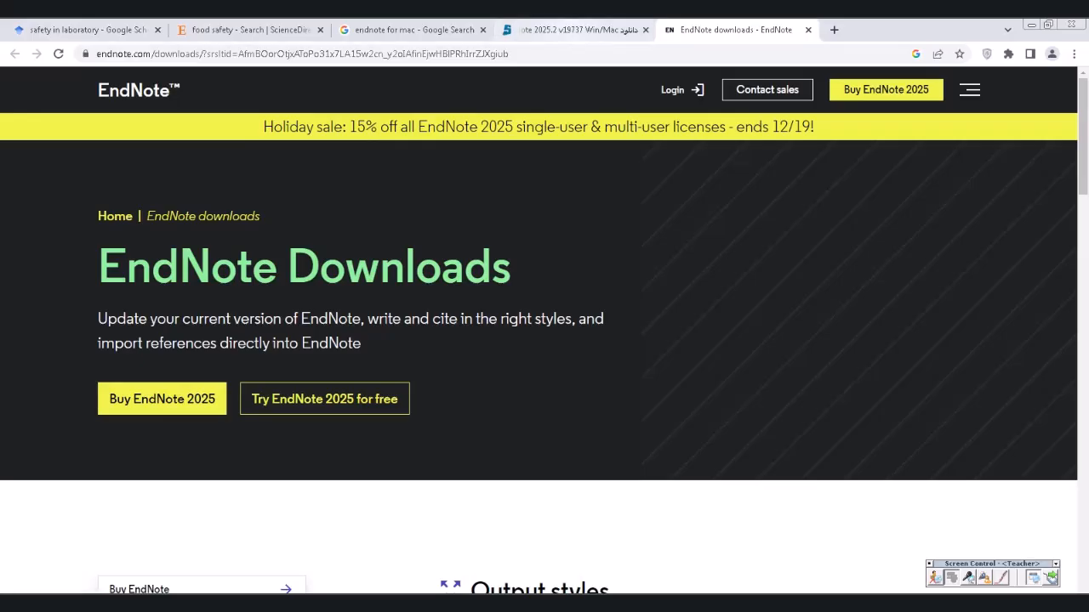
left_click(572, 29)
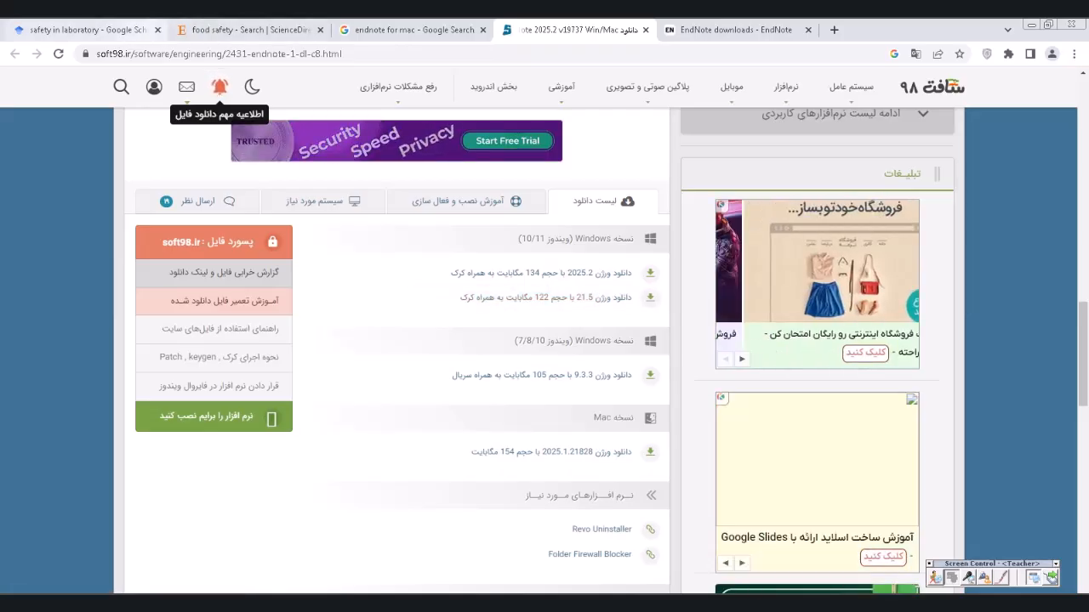
left_click(413, 29)
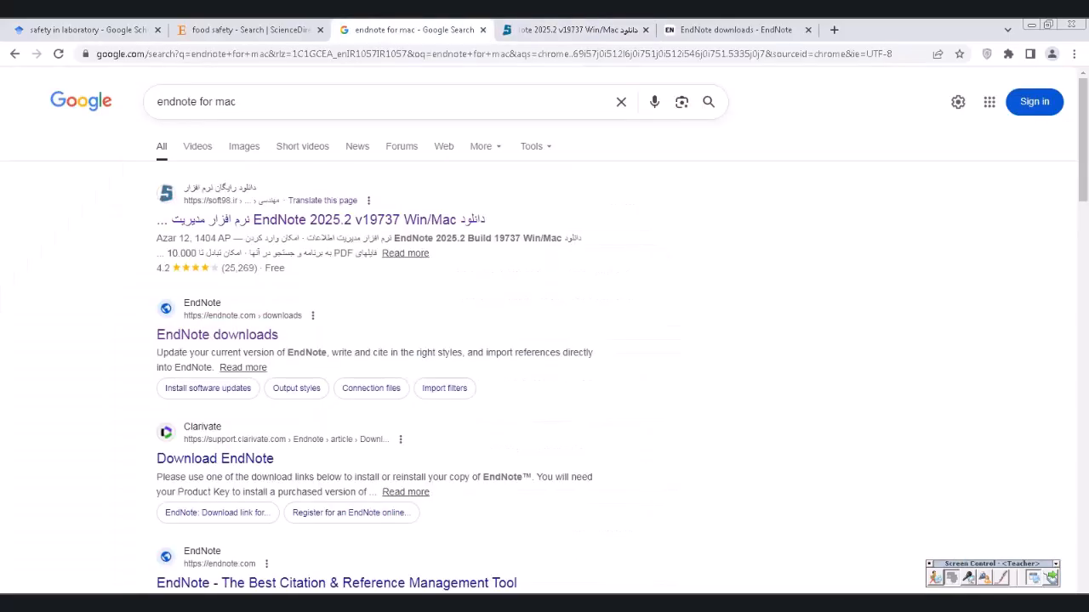
left_click(250, 29)
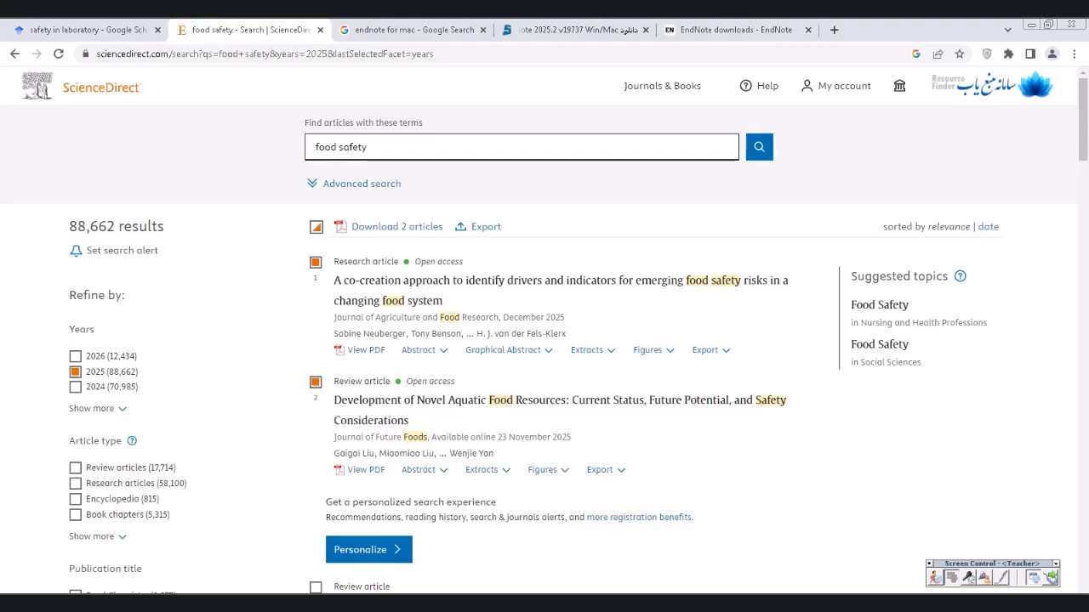
left_click(355, 604)
left_click(352, 586)
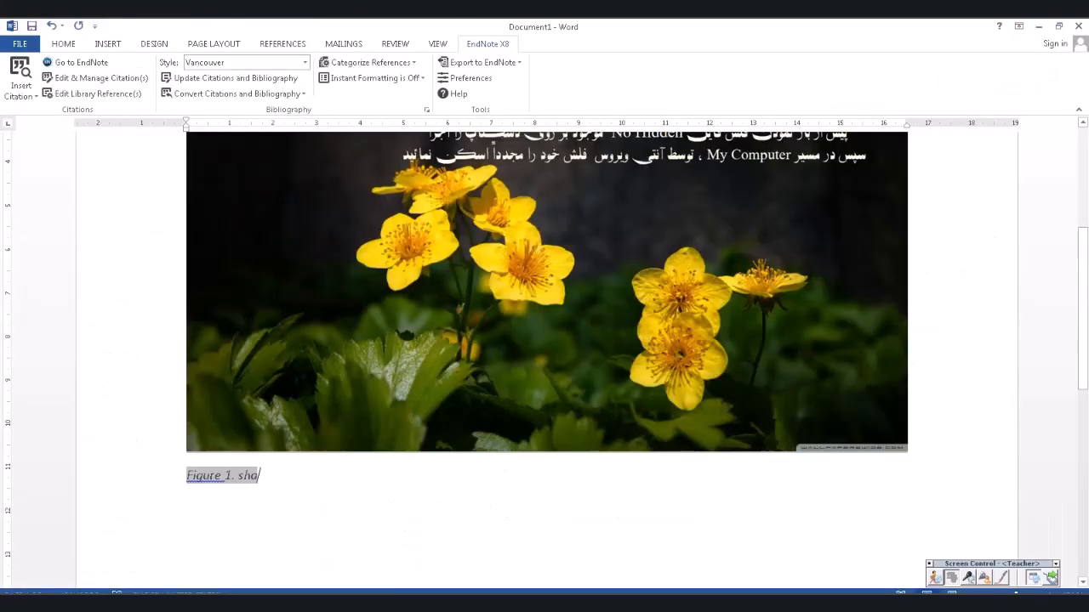
- After '(Figure 1)', add a period and the text 'i type some thing', fixing the typo
scroll(545, 357, "up", 3)
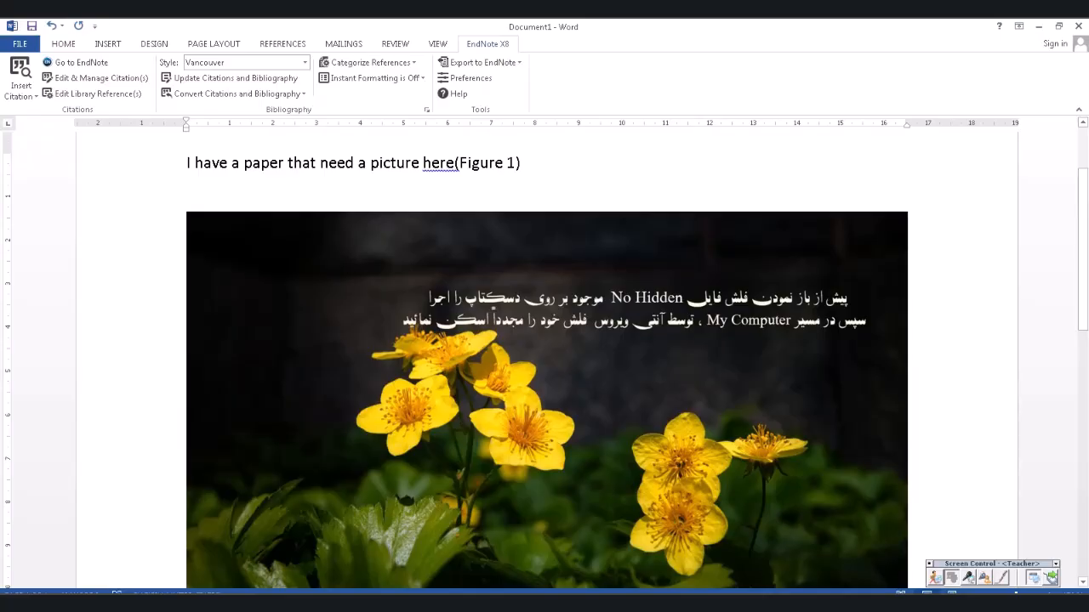
scroll(544, 357, "down", 3)
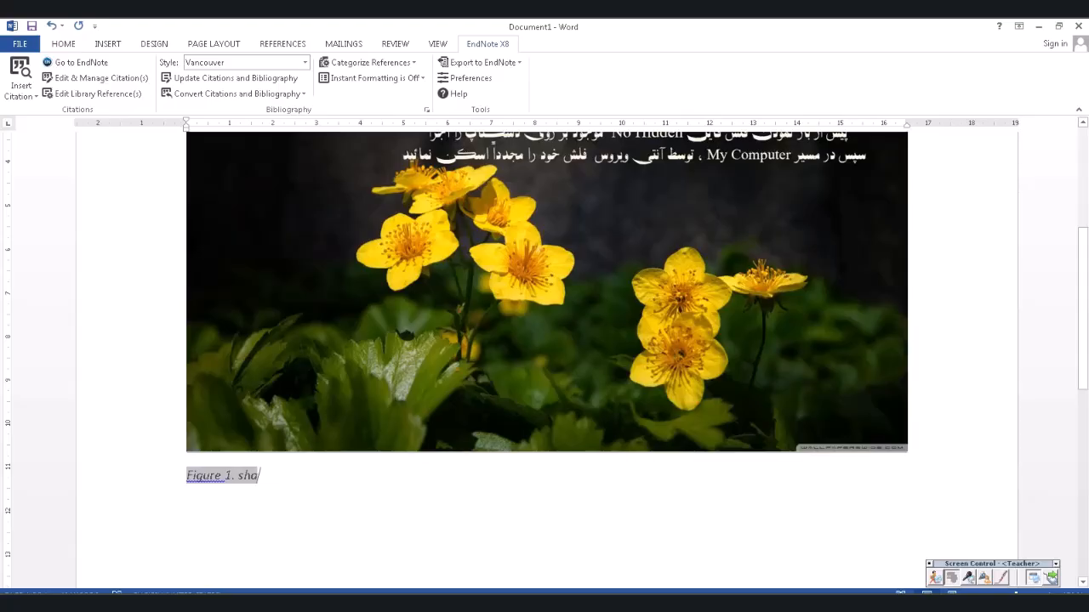
scroll(544, 357, "up", 3)
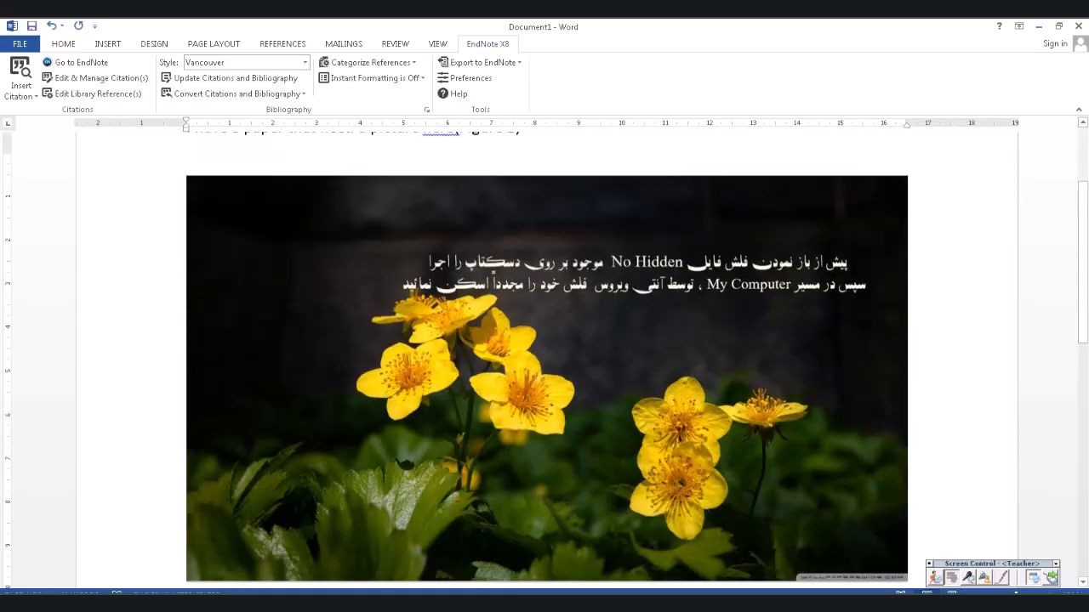
scroll(544, 357, "up", 2)
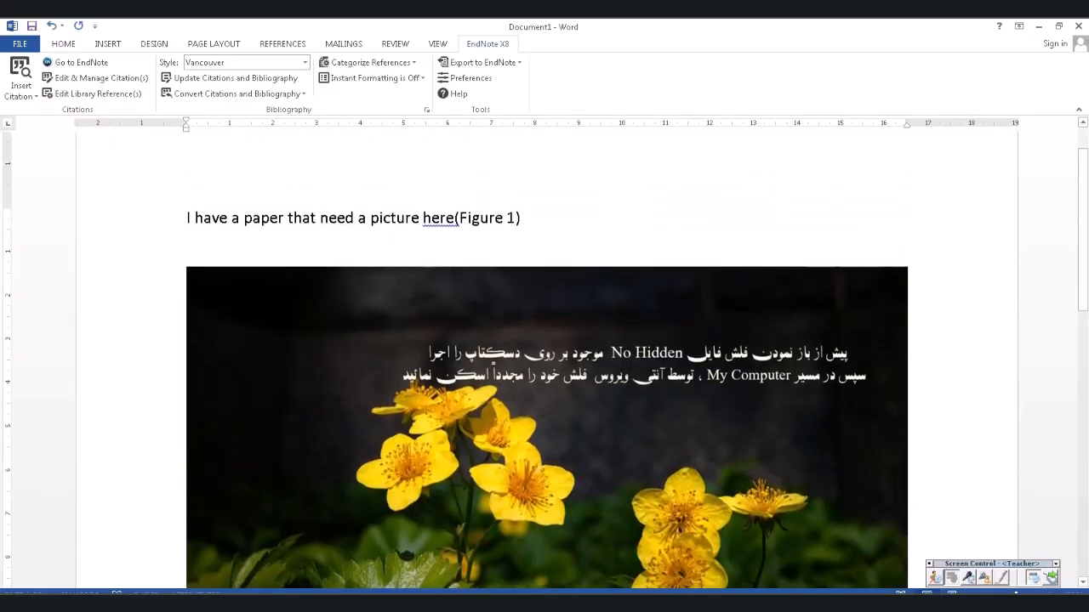
scroll(544, 358, "down", 2)
scroll(544, 357, "down", 3)
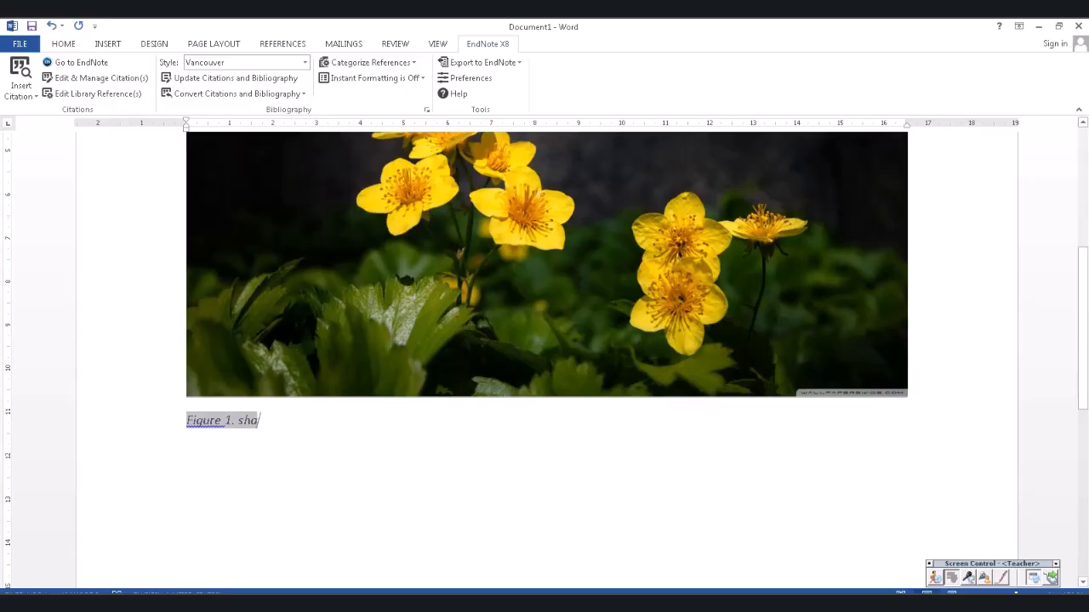
scroll(545, 357, "up", 5)
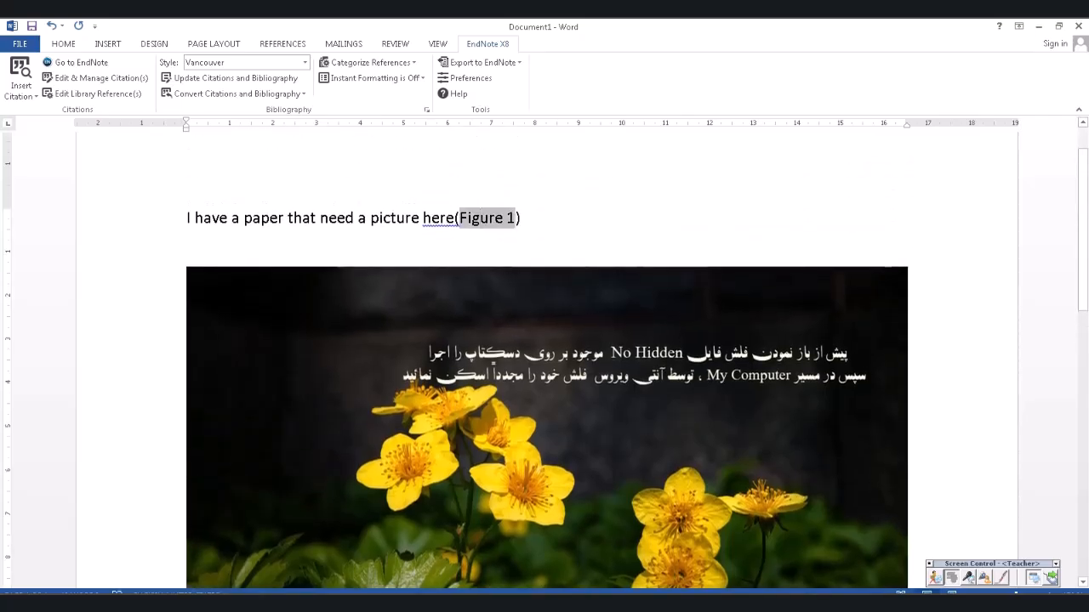
left_click(521, 219)
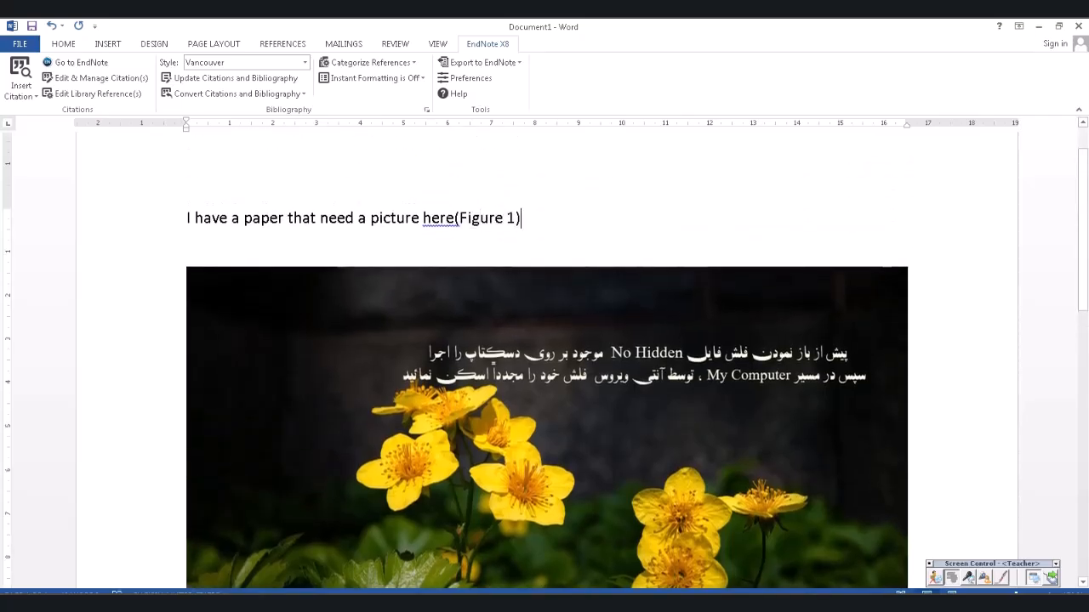
type(".")
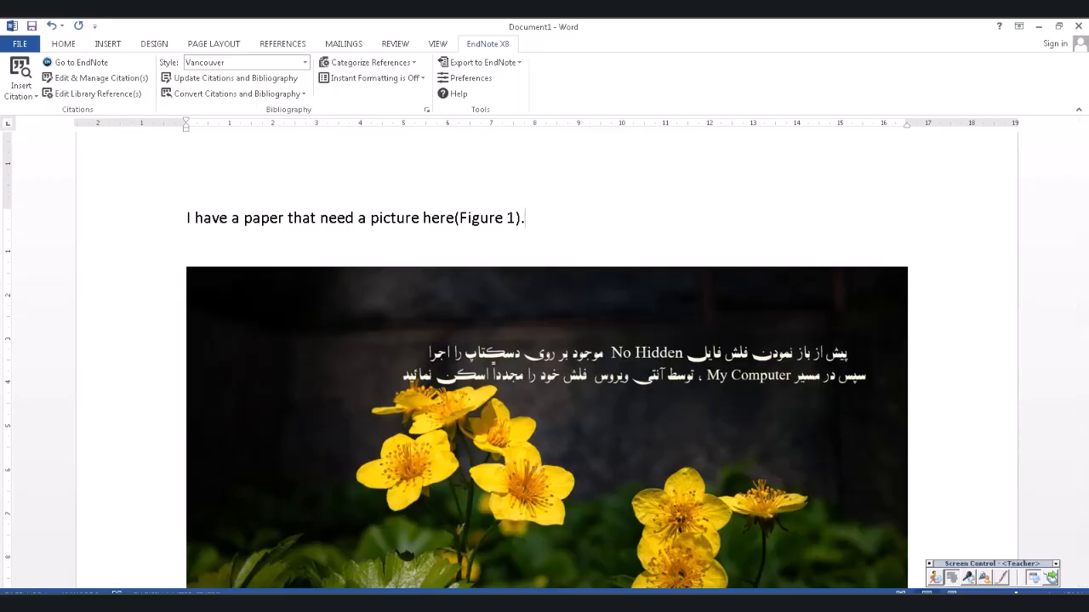
type("i ty")
type("pe some ")
type("thim")
key("BackSpace")
key("BackSpace")
type("ing")
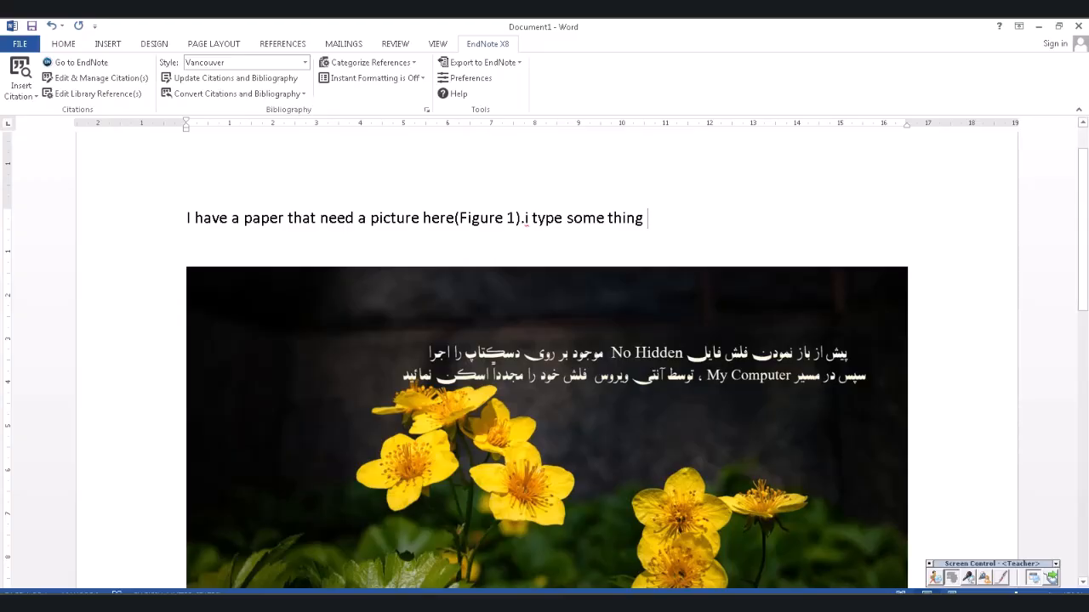
- Select the flower picture, click back into the text, and switch to the EndNote X8 library
left_click(547, 425)
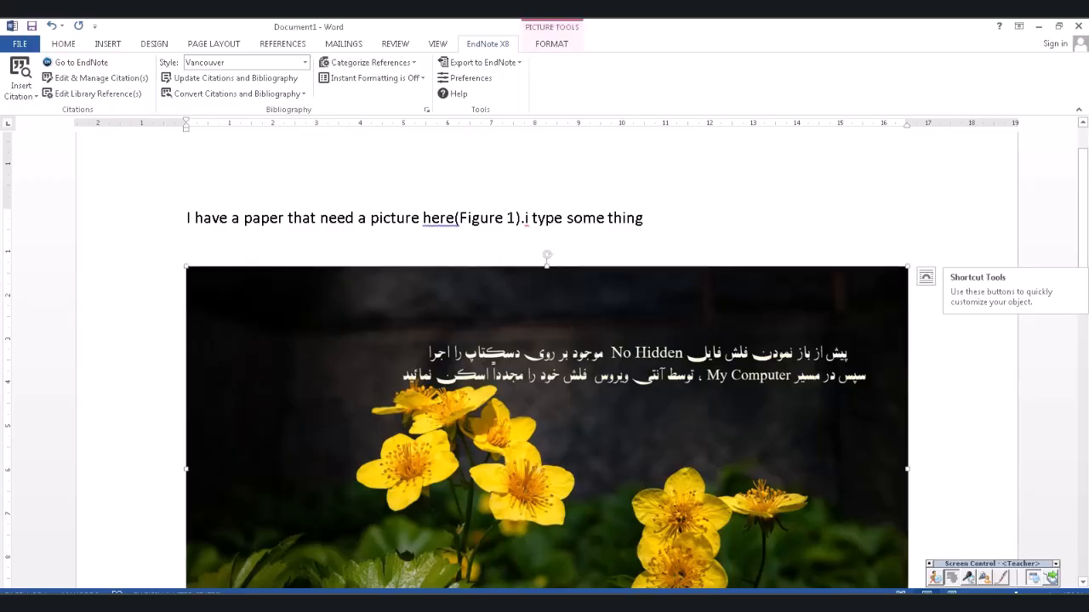
left_click(645, 218)
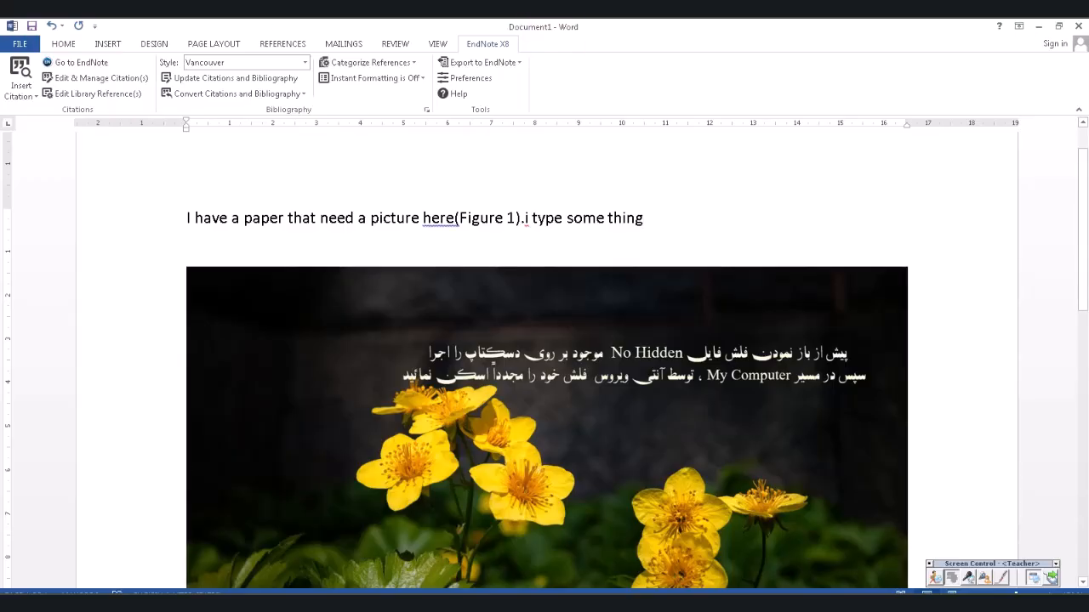
key("alt+Tab")
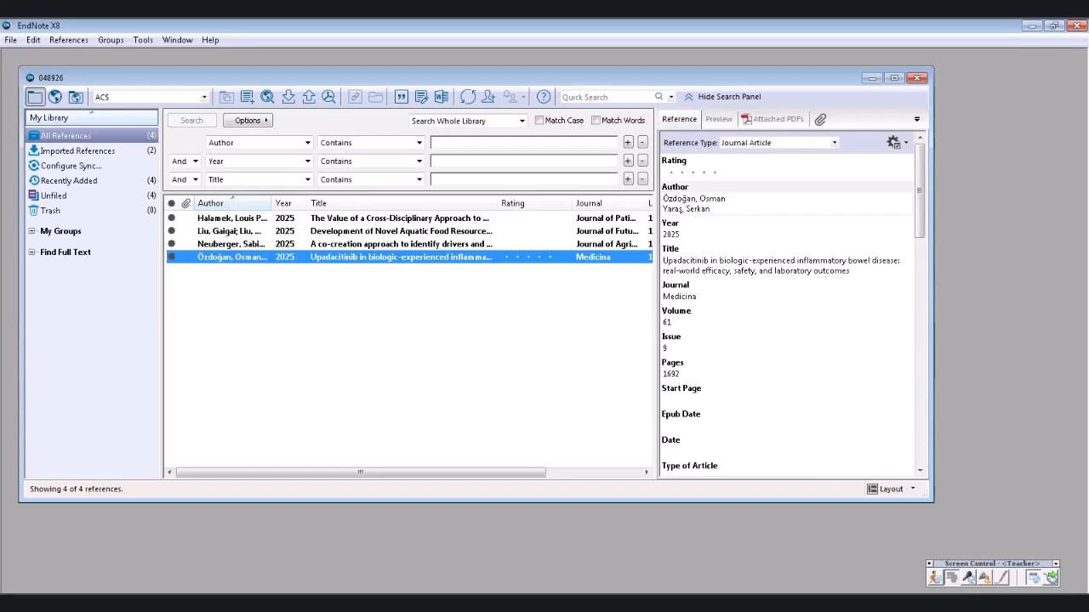
- Attach the Penguins sample picture as a figure to the 'Development of Novel Aquatic Food Resources' reference
left_click(400, 232)
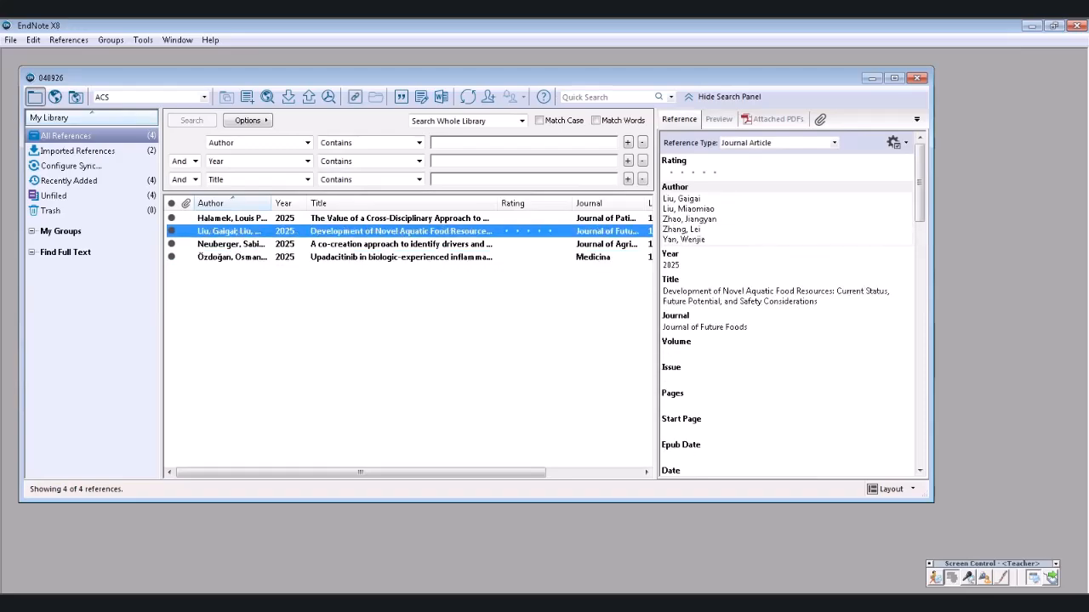
left_click(68, 40)
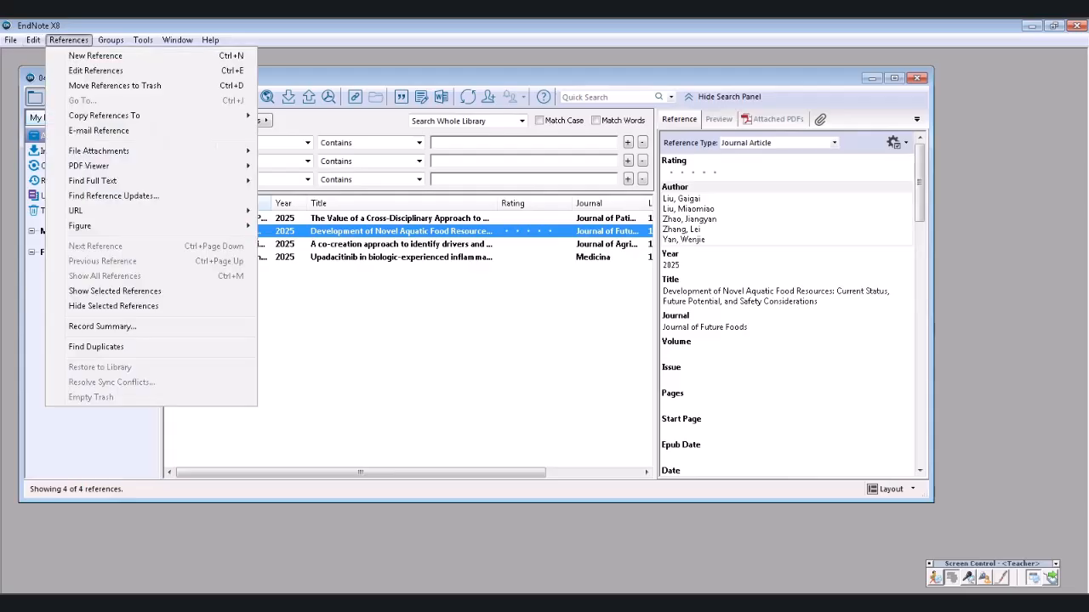
mouse_move(102, 226)
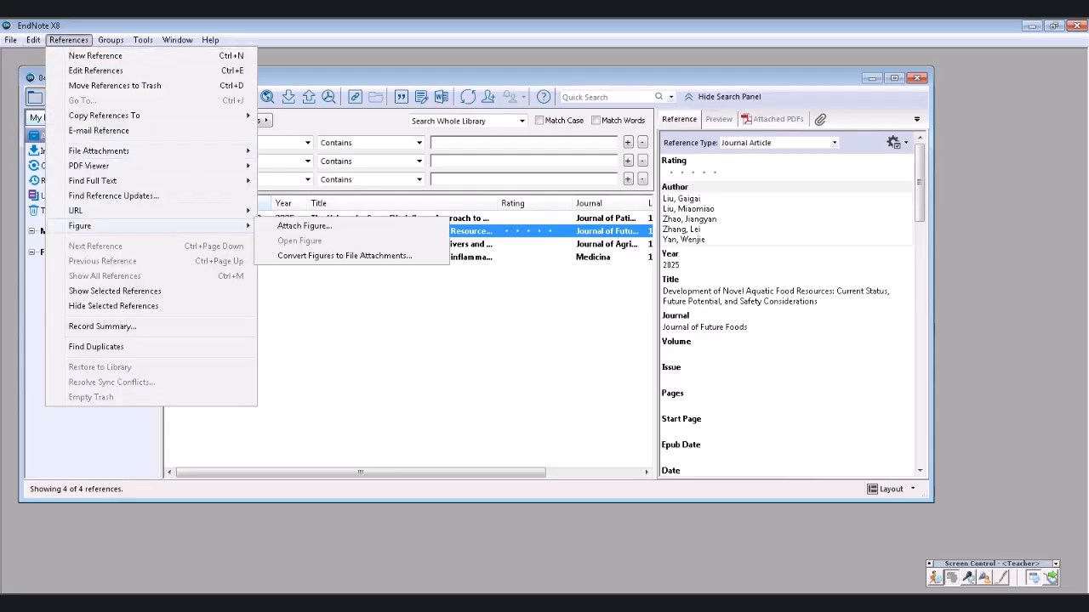
left_click(304, 226)
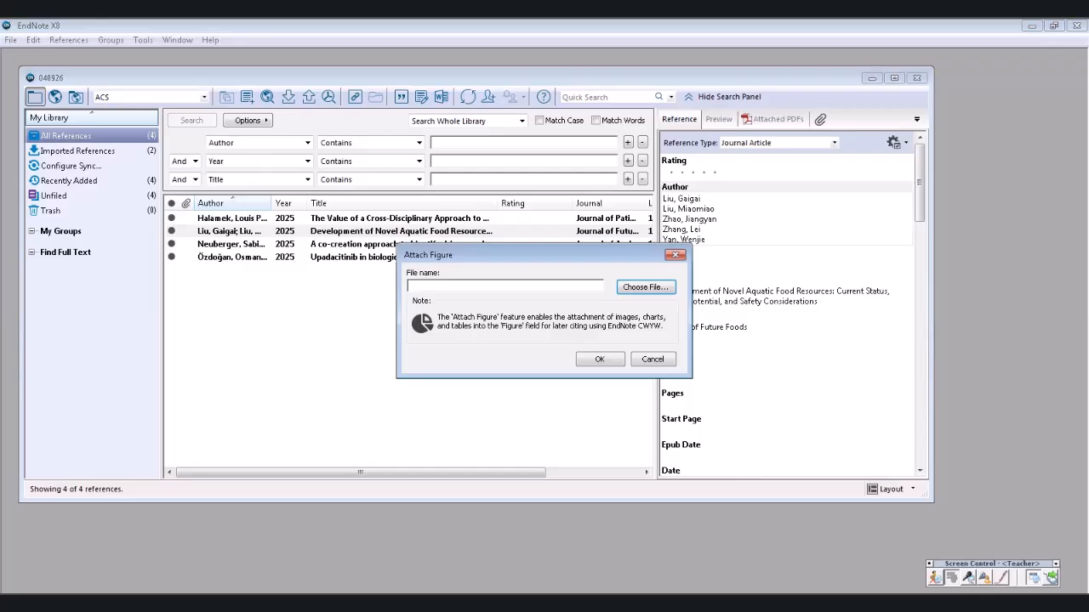
left_click(645, 287)
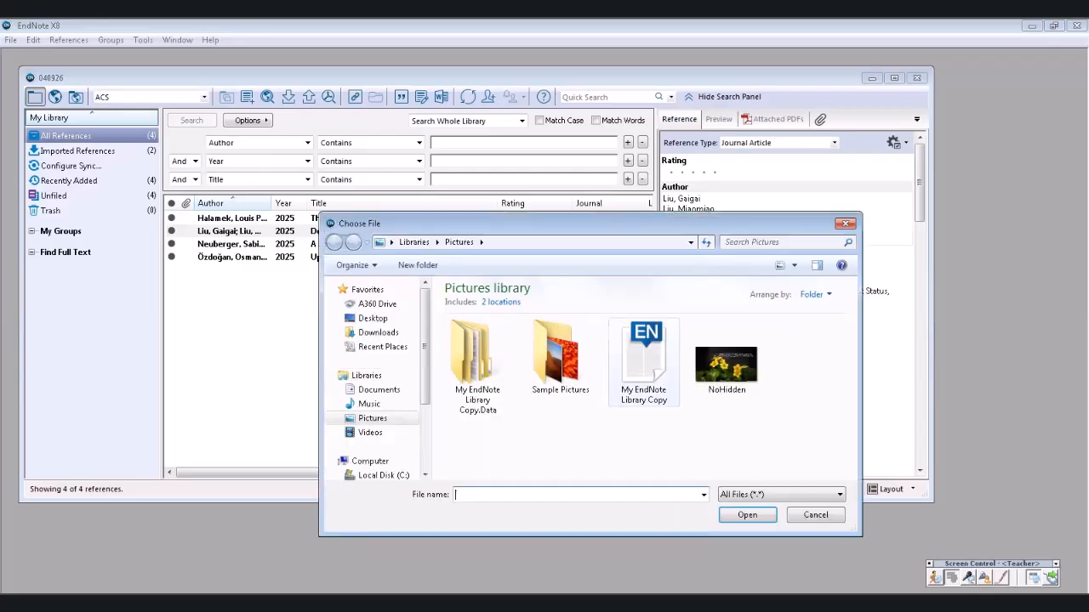
double_click(560, 358)
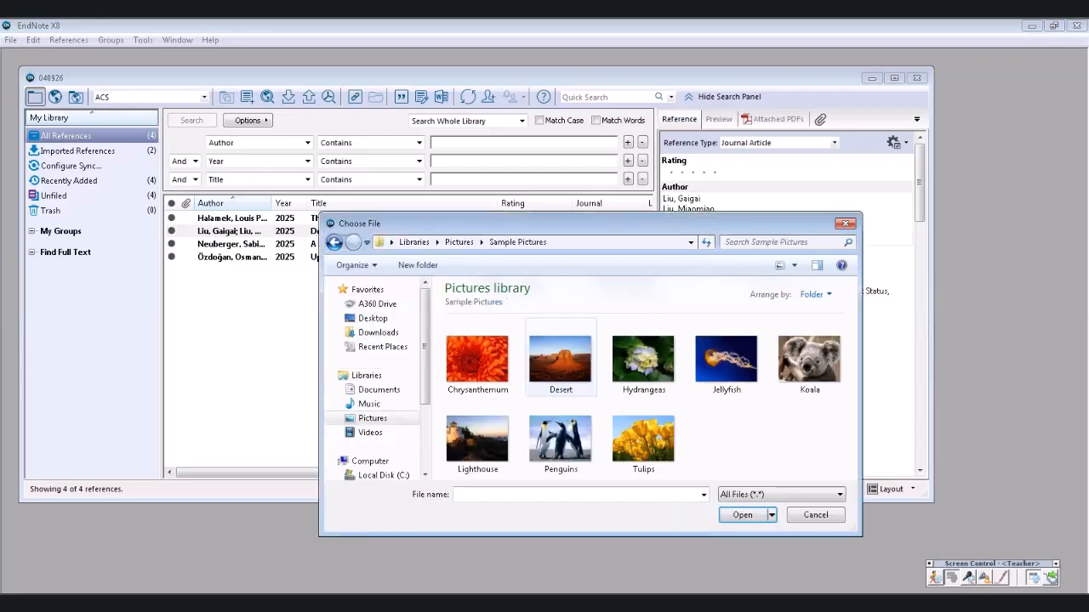
left_click(561, 439)
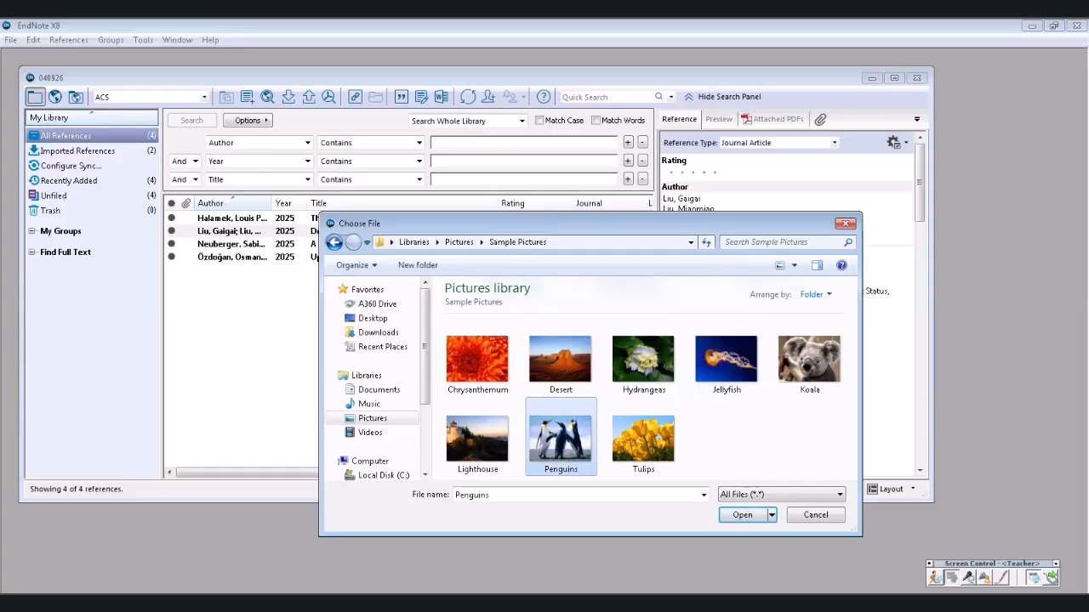
left_click(742, 516)
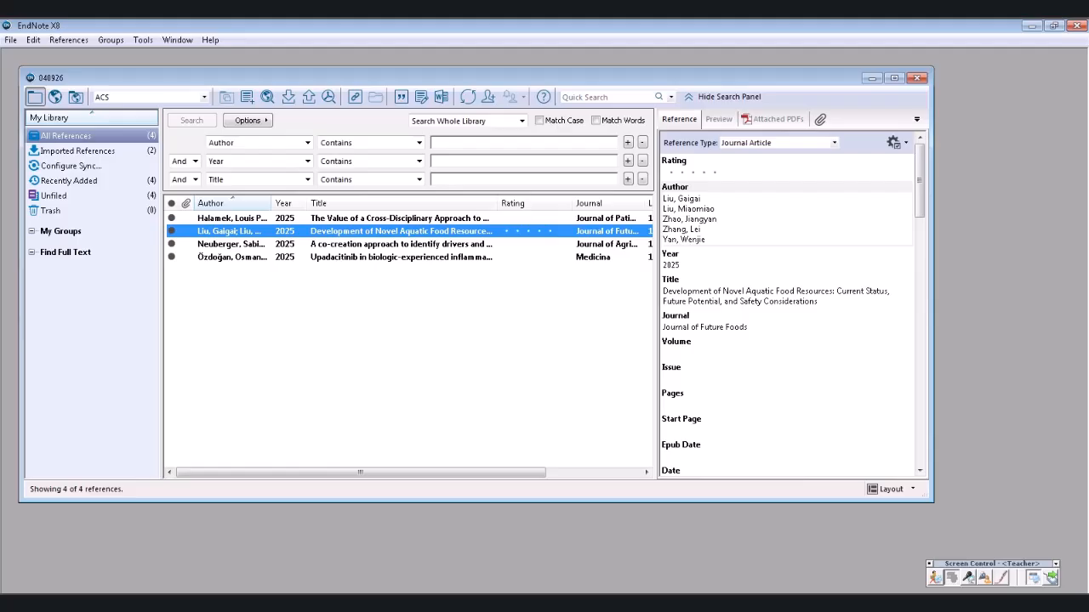
- Save the reference changes, reselect the aquatic food reference, and return to Word's Document1
left_click(400, 244)
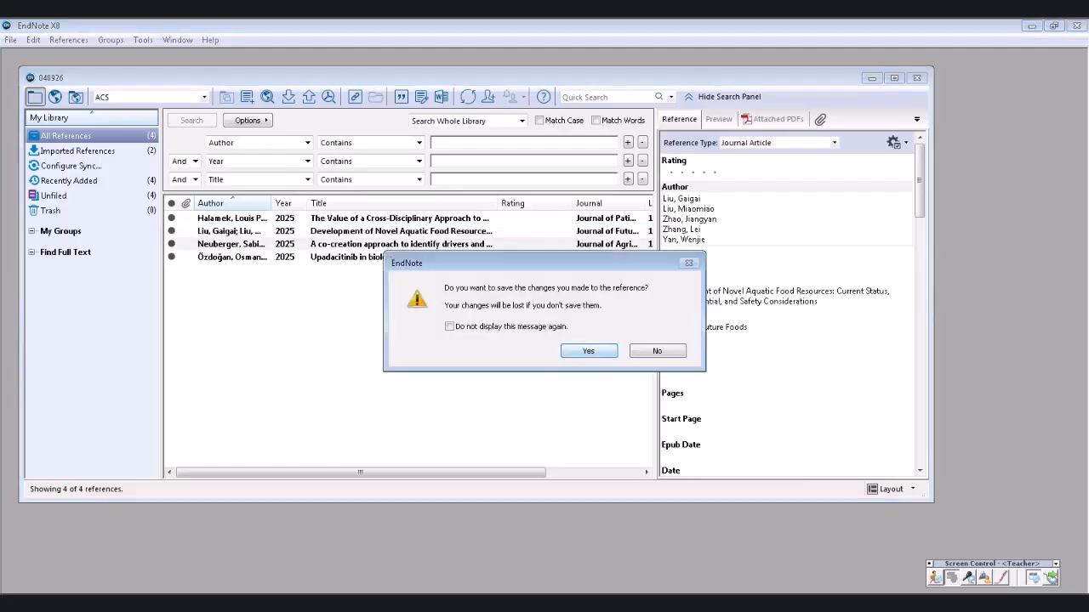
left_click(589, 351)
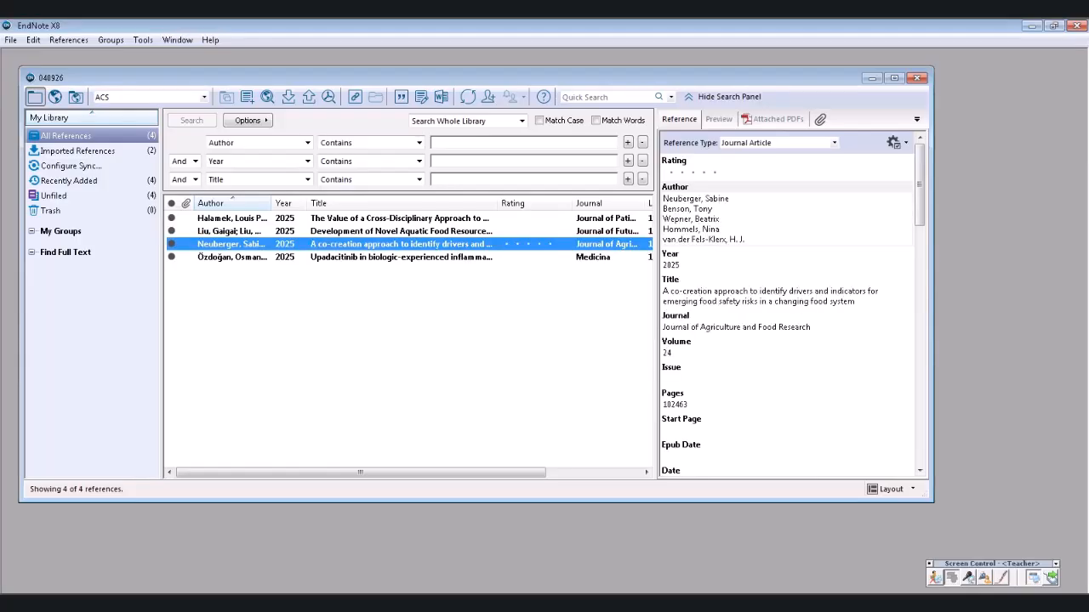
left_click(401, 232)
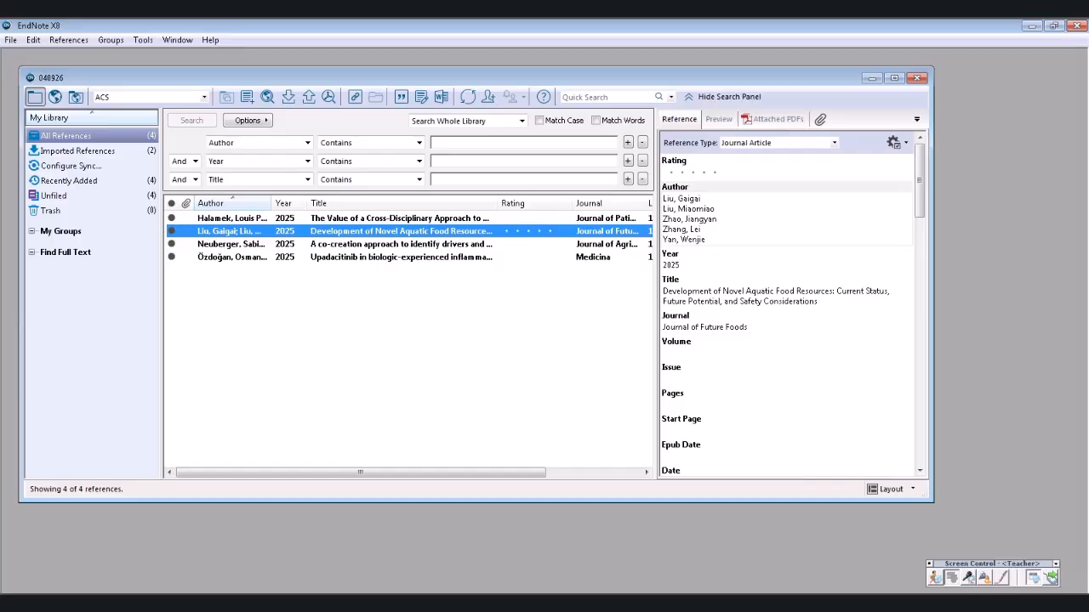
left_click(355, 604)
left_click(352, 585)
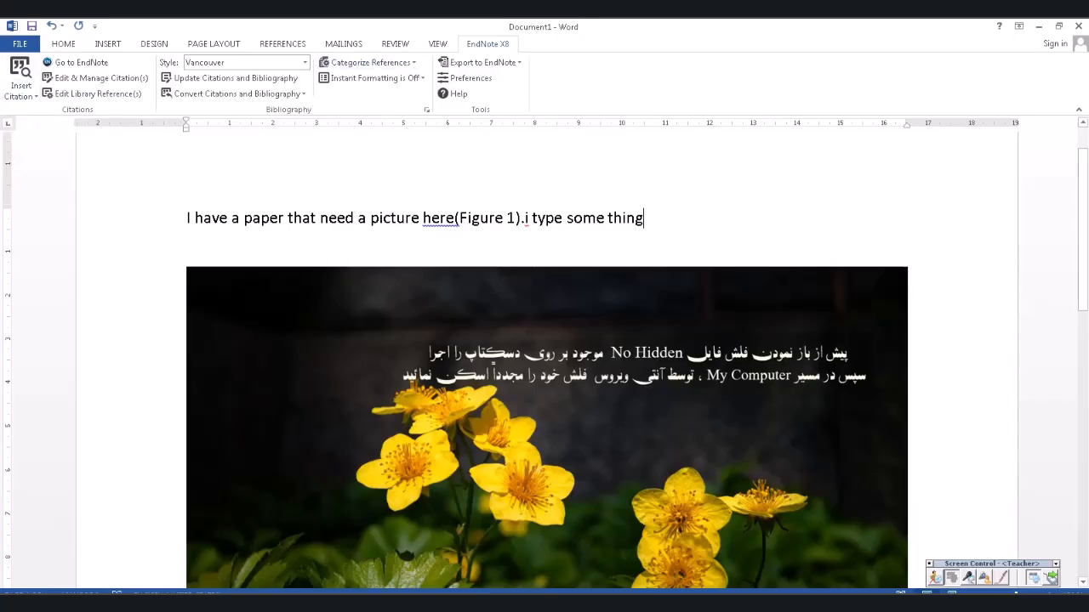
- Use EndNote's Insert Figure to search 'develop' and insert the penguin figure as Figure 2
left_click(20, 91)
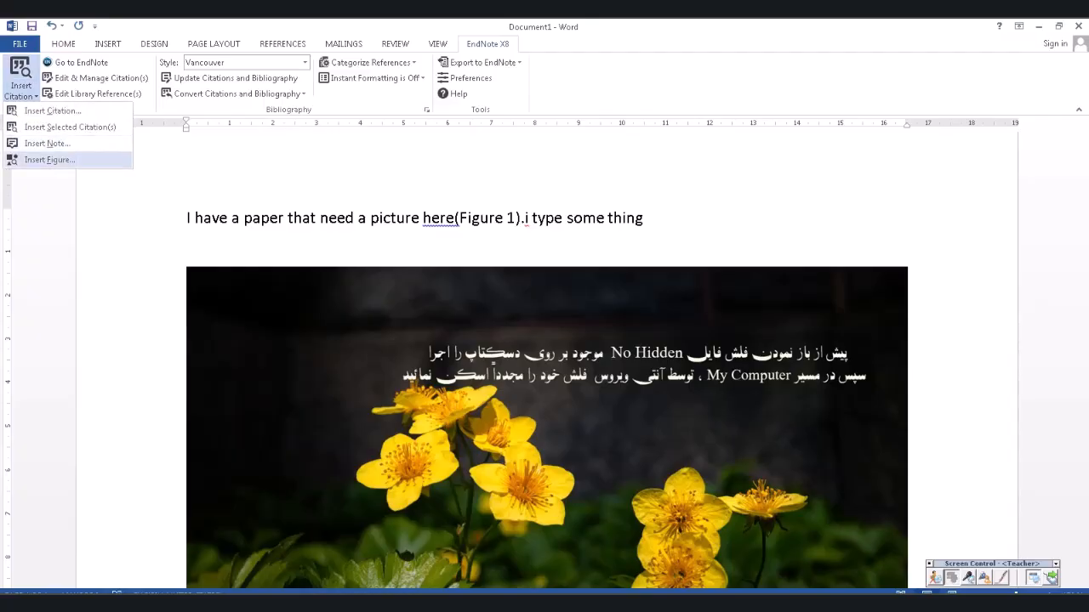
left_click(50, 160)
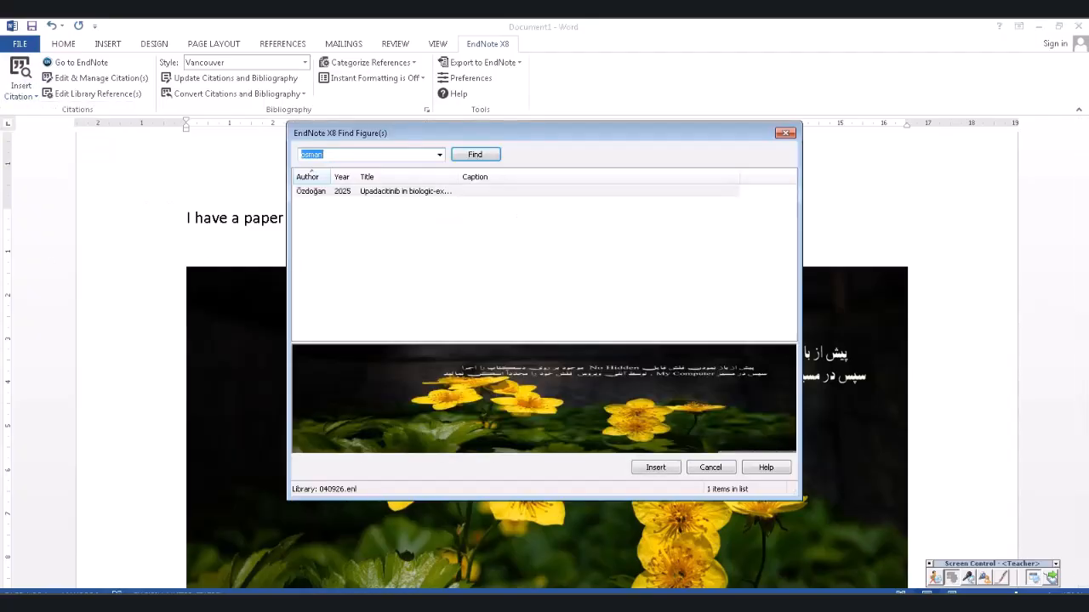
type("develop")
key("Return")
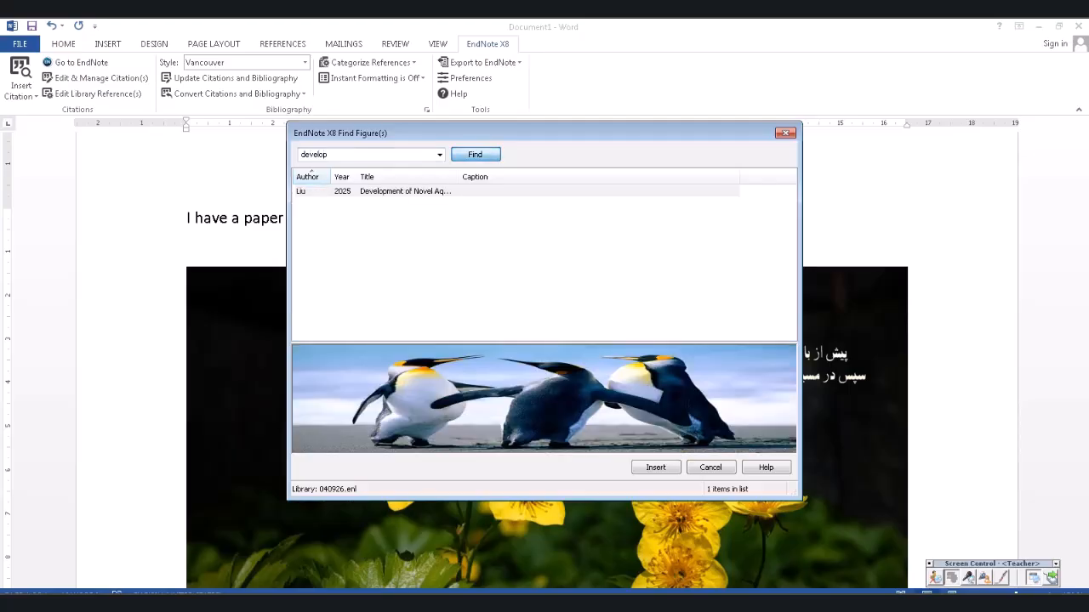
left_click(656, 467)
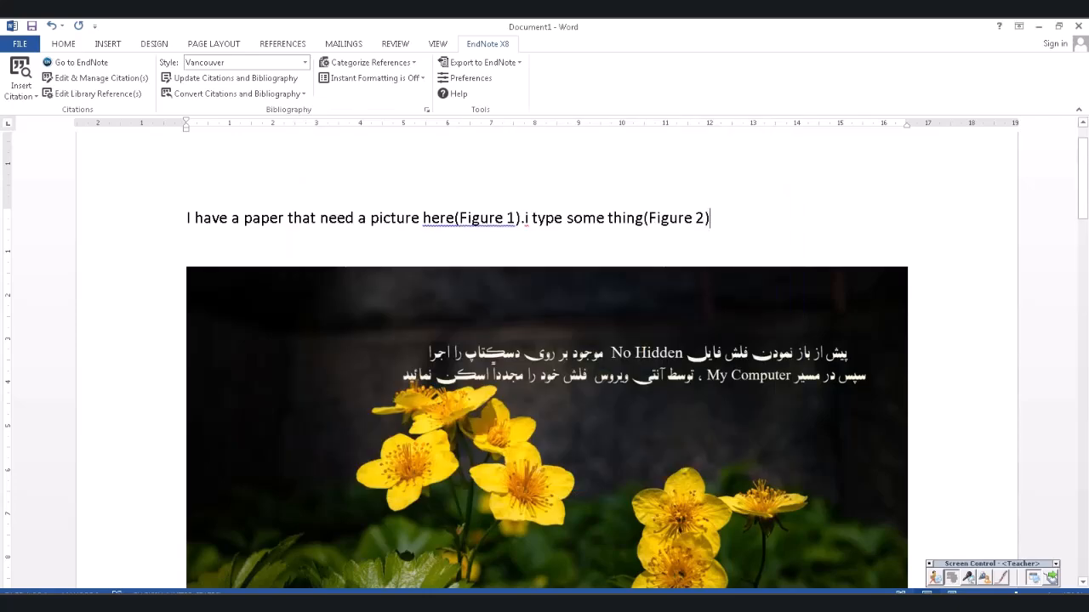
- Shrink the penguin picture by dragging its corner handle inward
scroll(547, 359, "down", 8)
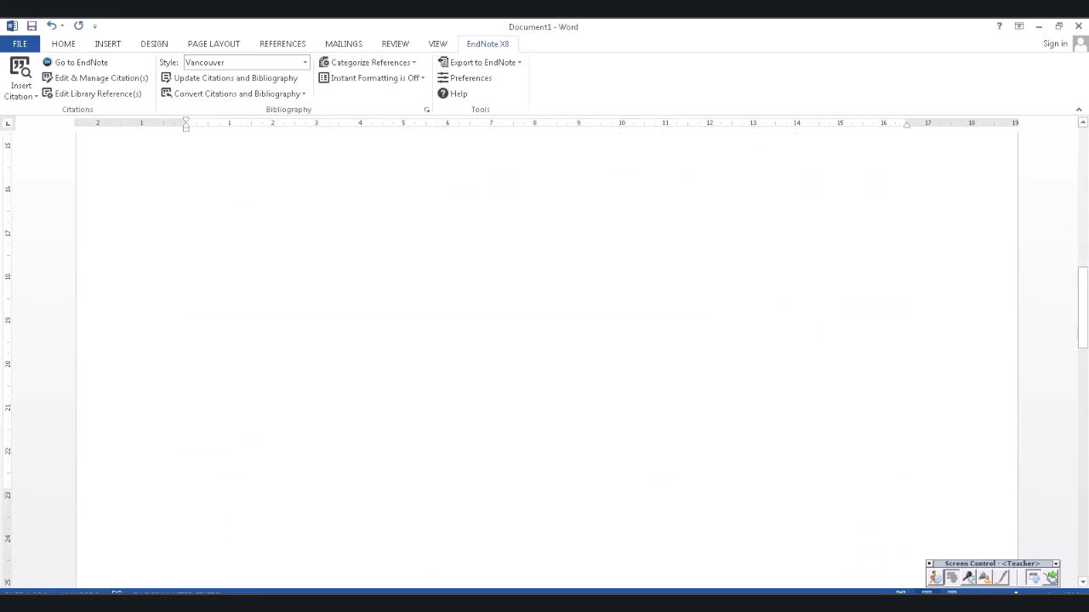
scroll(547, 360, "down", 10)
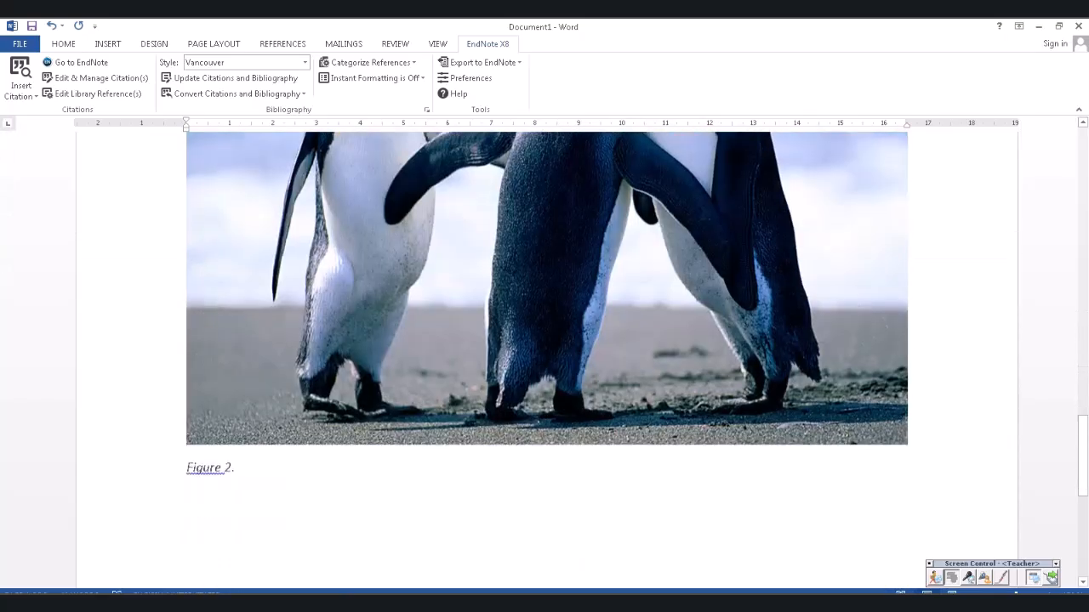
scroll(547, 360, "up", 1)
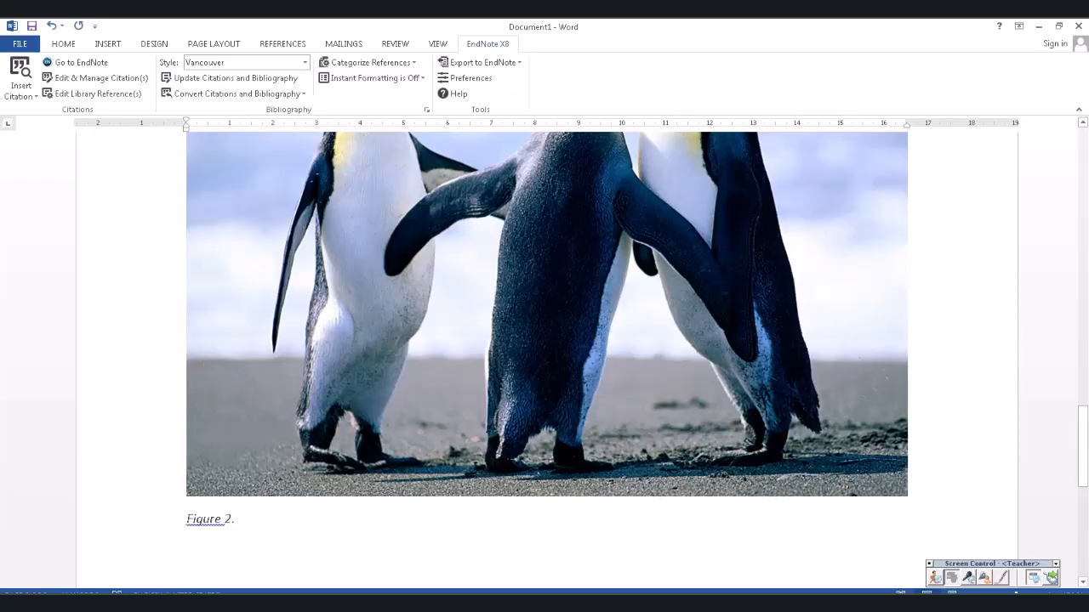
scroll(547, 360, "up", 5)
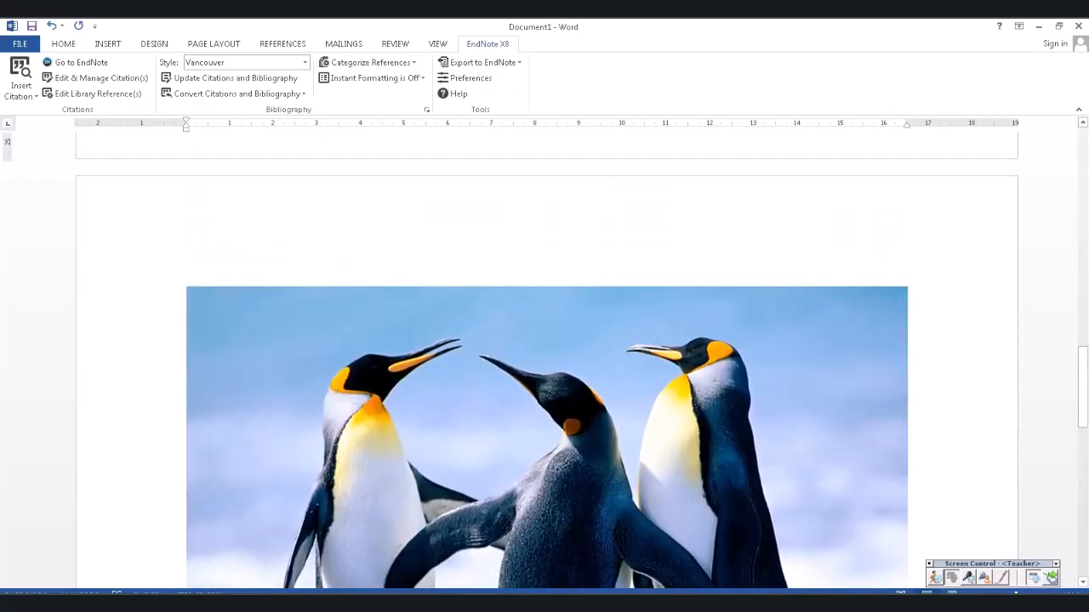
scroll(547, 360, "down", 2)
left_click(547, 360)
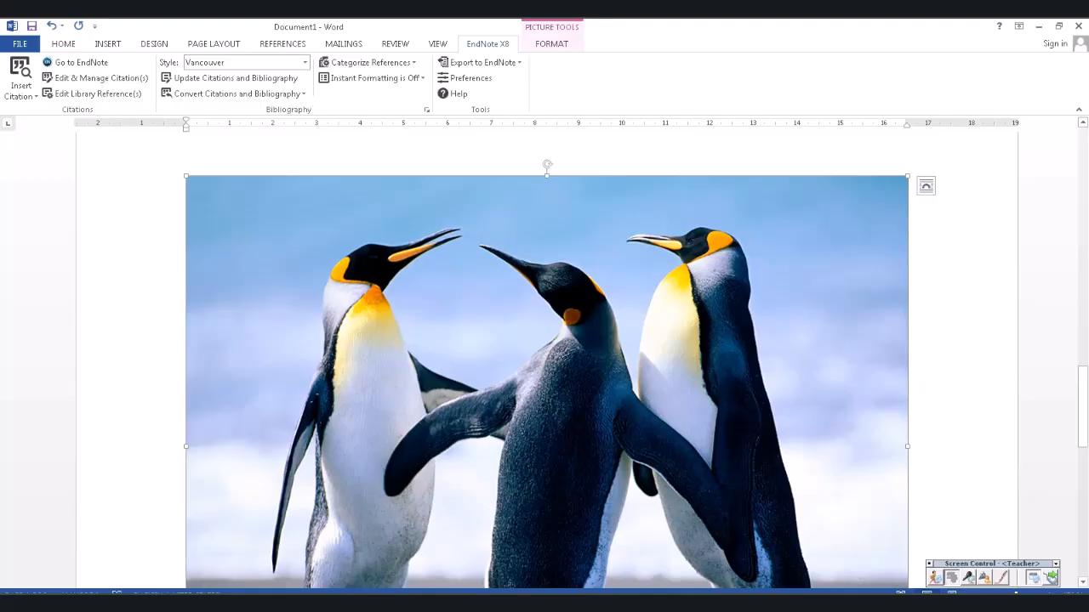
left_click_drag(907, 176, 594, 466)
scroll(593, 466, "up", 5)
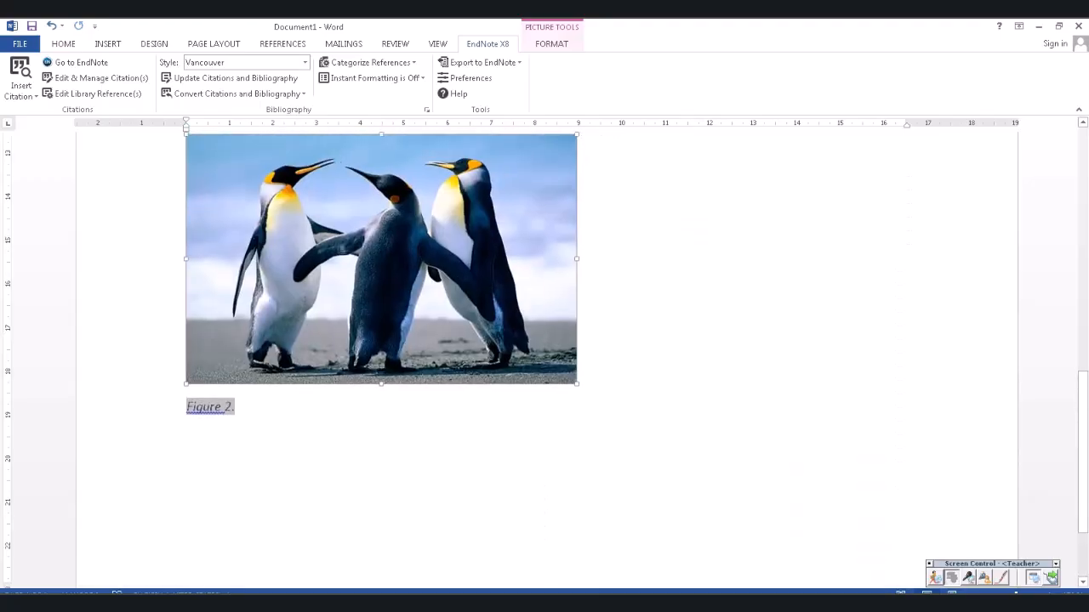
- Shrink the Figure 1 flower picture to about half width
scroll(544, 357, "up", 5)
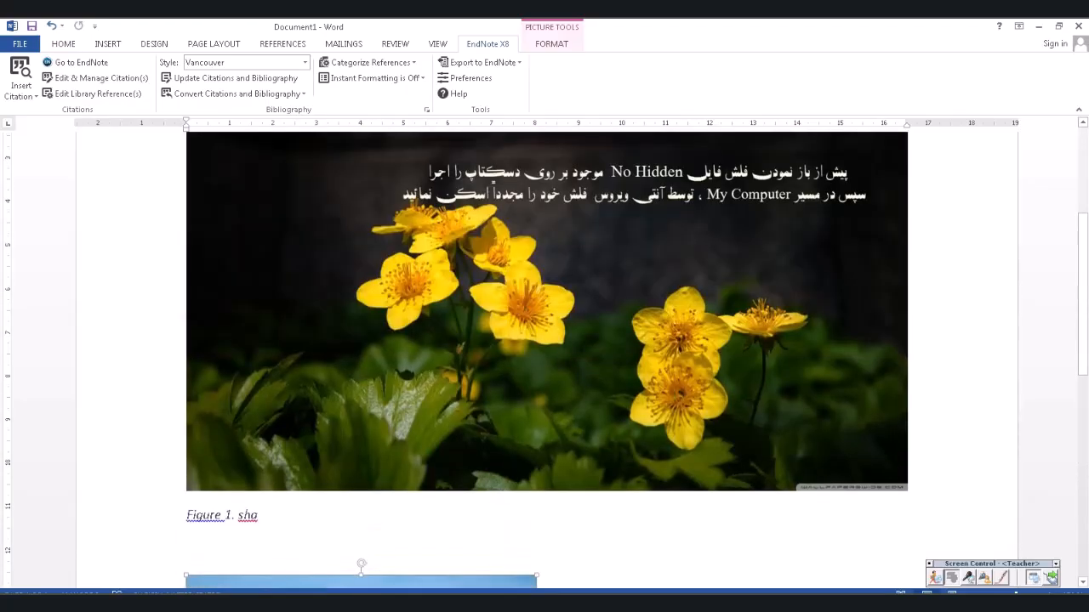
left_click(547, 312)
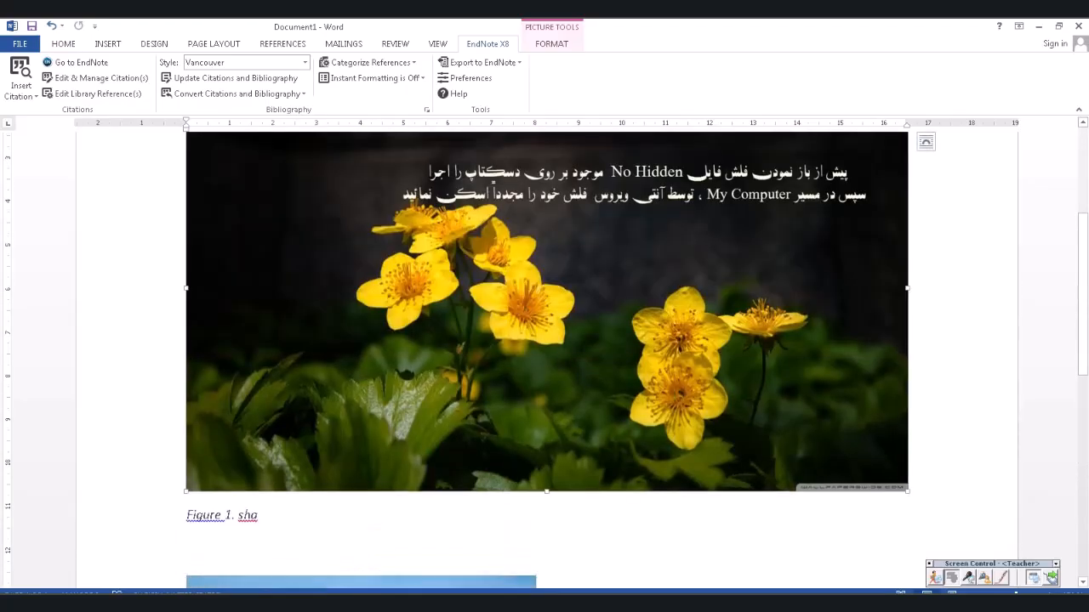
left_click_drag(907, 490, 518, 385)
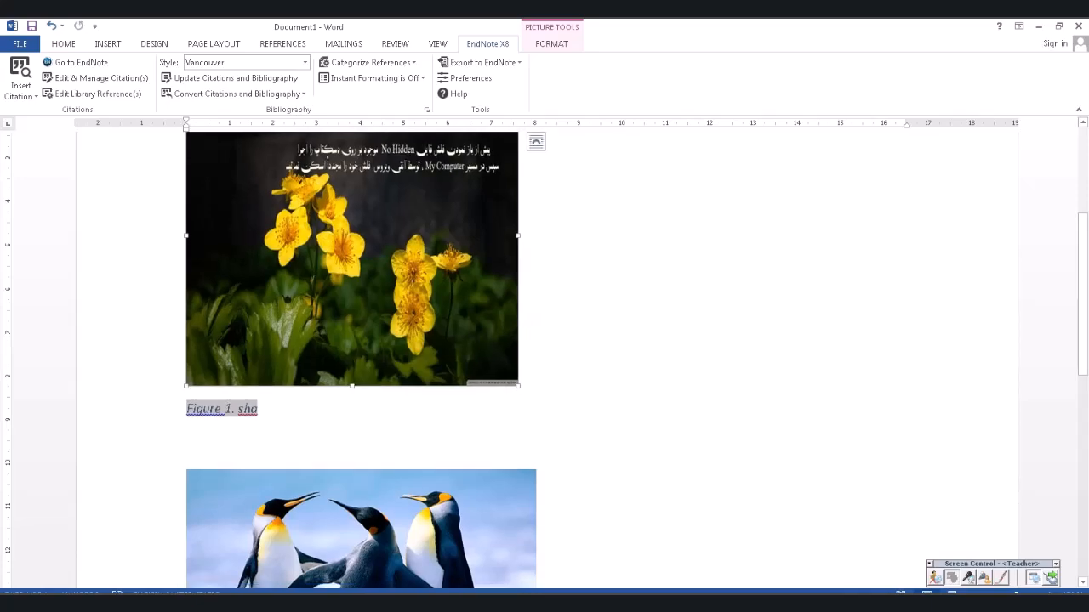
scroll(518, 385, "down", 2)
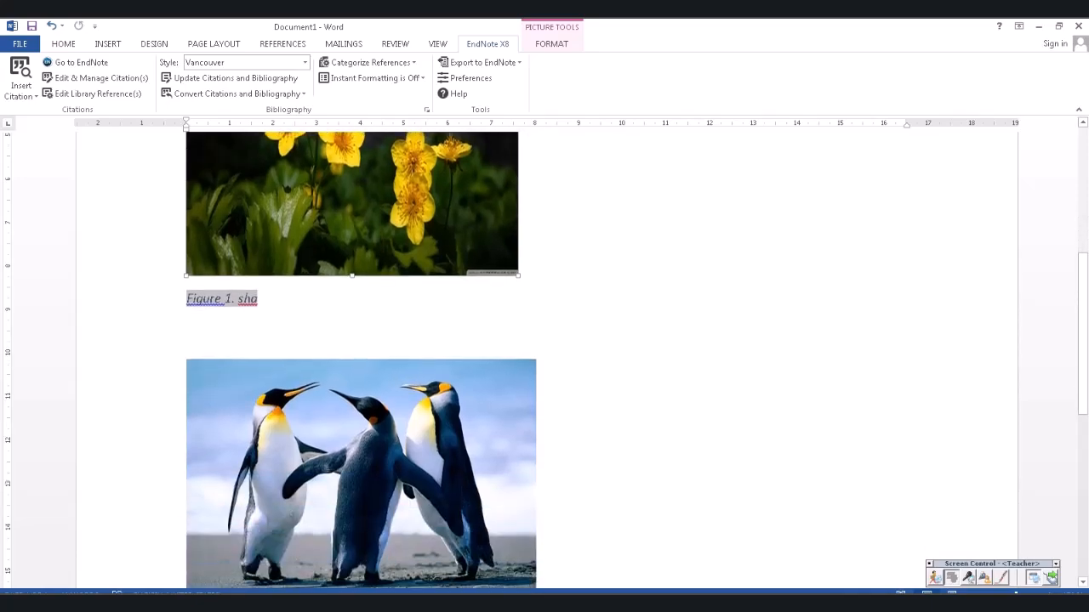
left_click(259, 299)
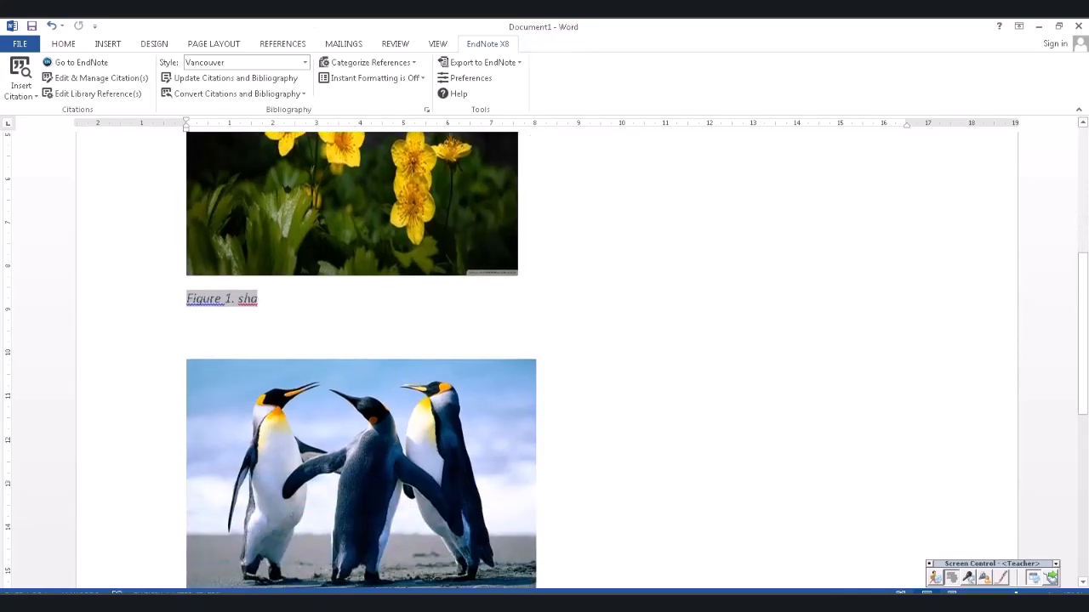
- Caption the penguin figure 'Figure 2.peingu in north polar'
scroll(361, 359, "down", 3)
left_click(236, 452)
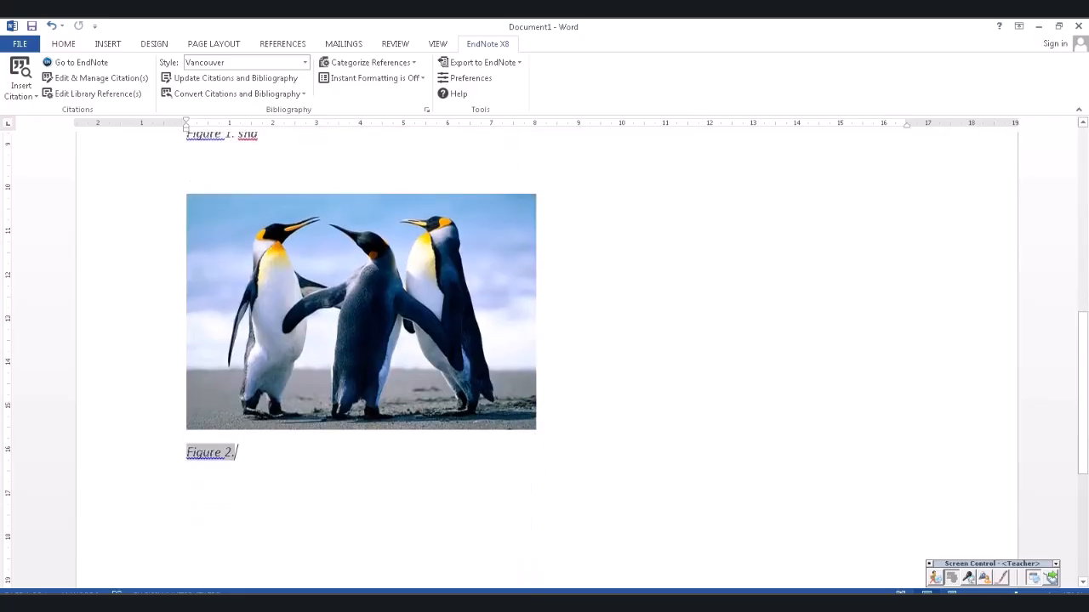
type("peingu")
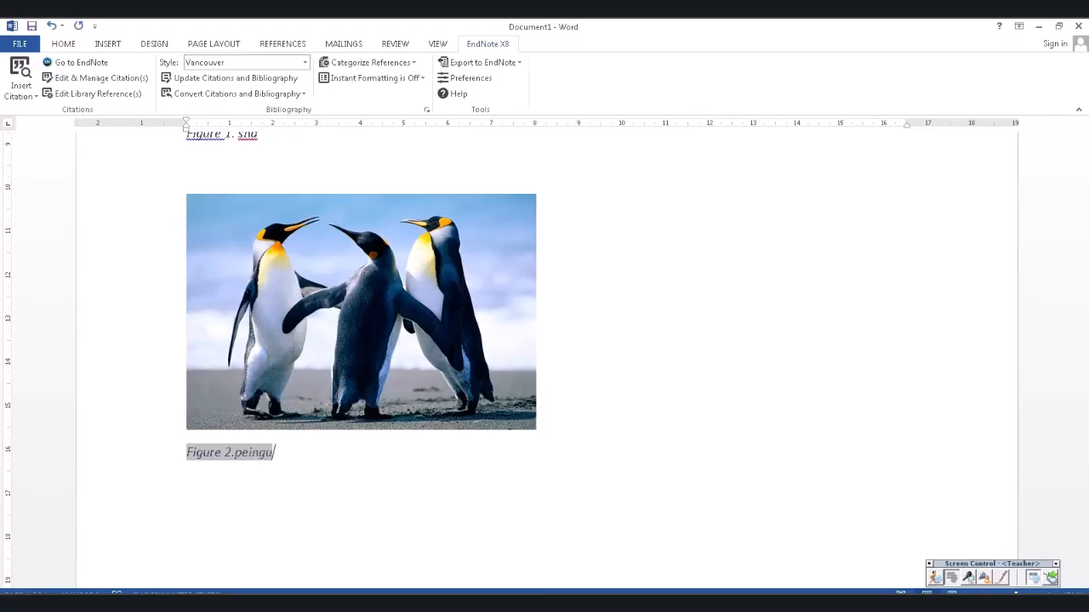
type("e")
key("BackSpace")
type("in north")
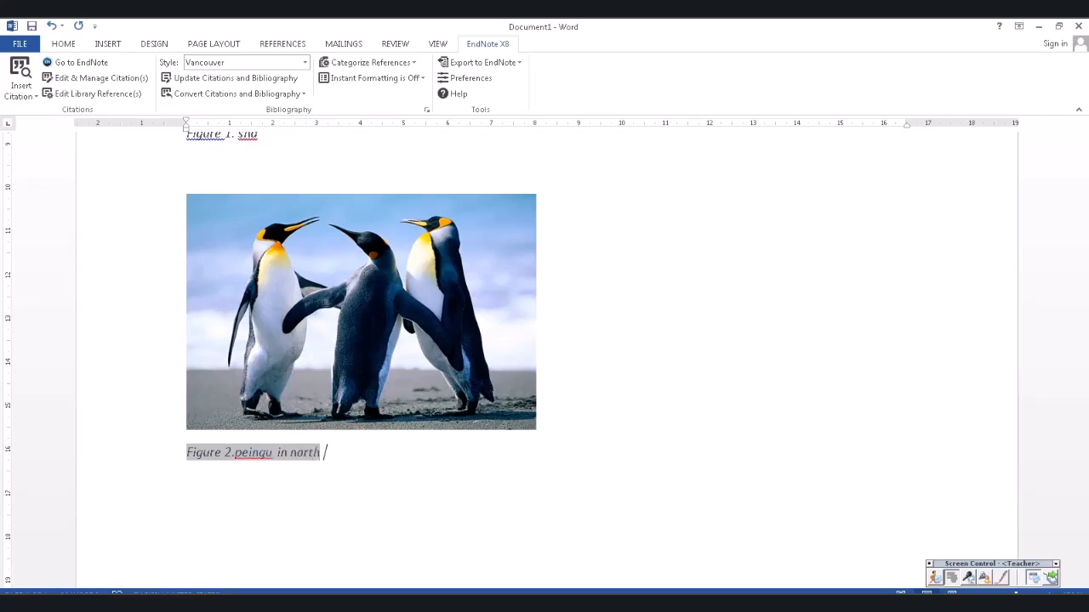
type(" polar")
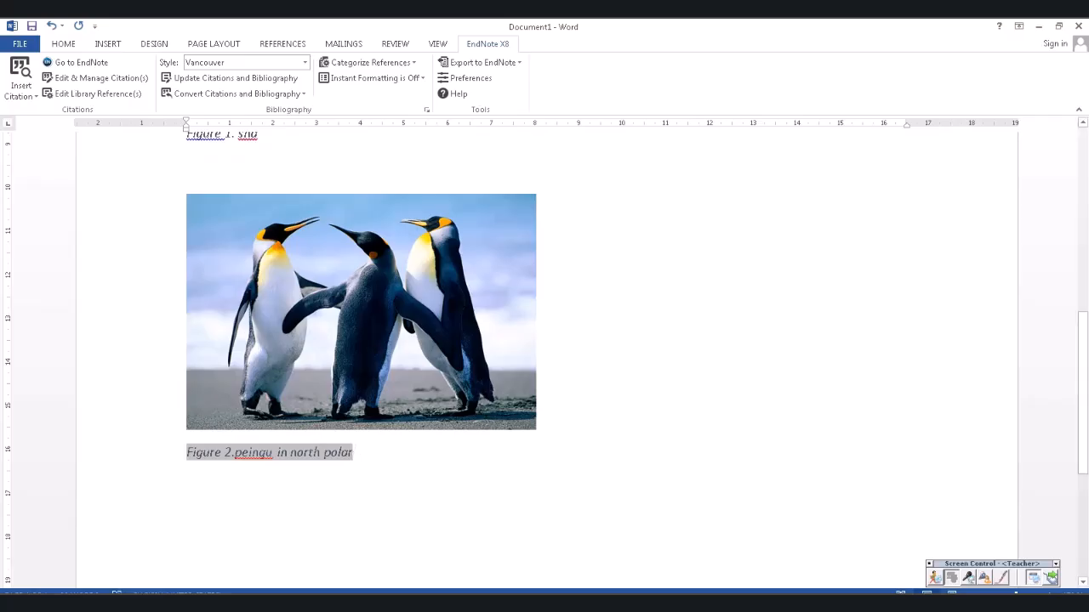
scroll(544, 357, "up", 5)
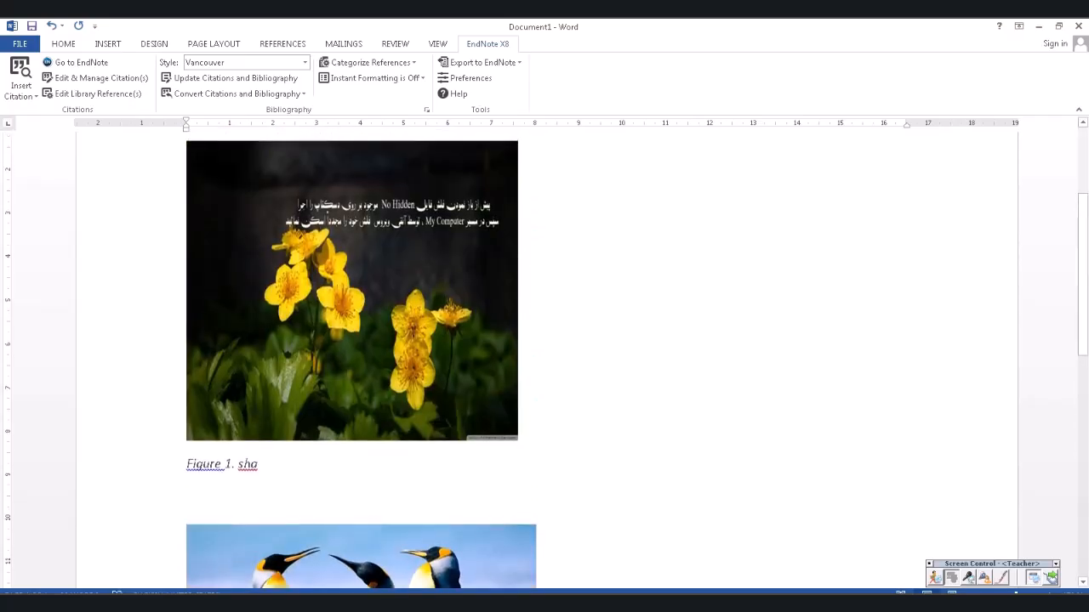
scroll(544, 357, "up", 3)
- Review the Insert Figure steps in the S03 lesson document, then head back to Document1
left_click(354, 602)
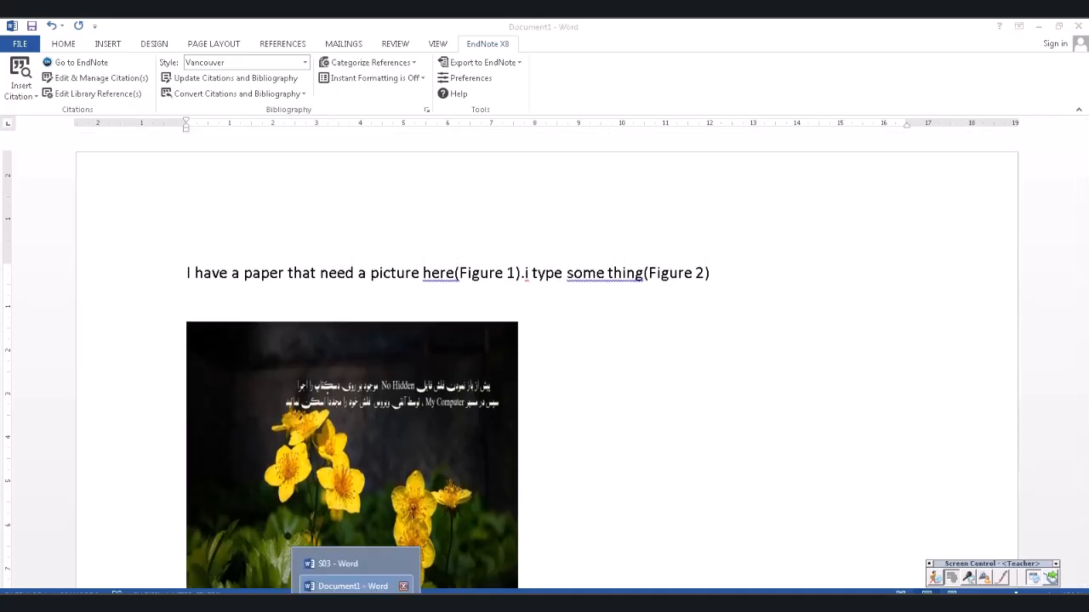
left_click(349, 564)
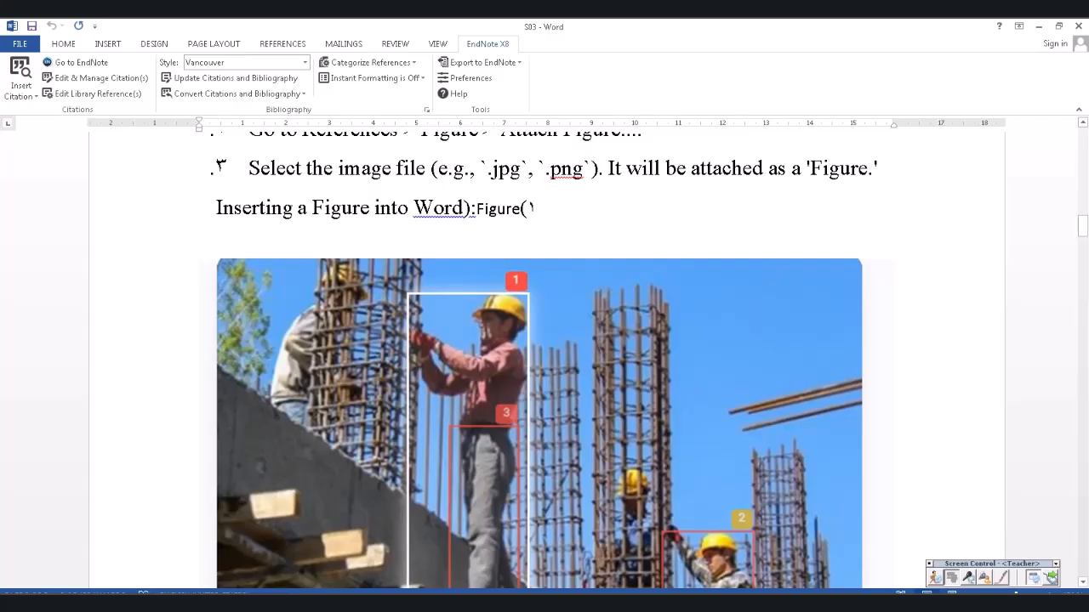
scroll(545, 357, "down", 1)
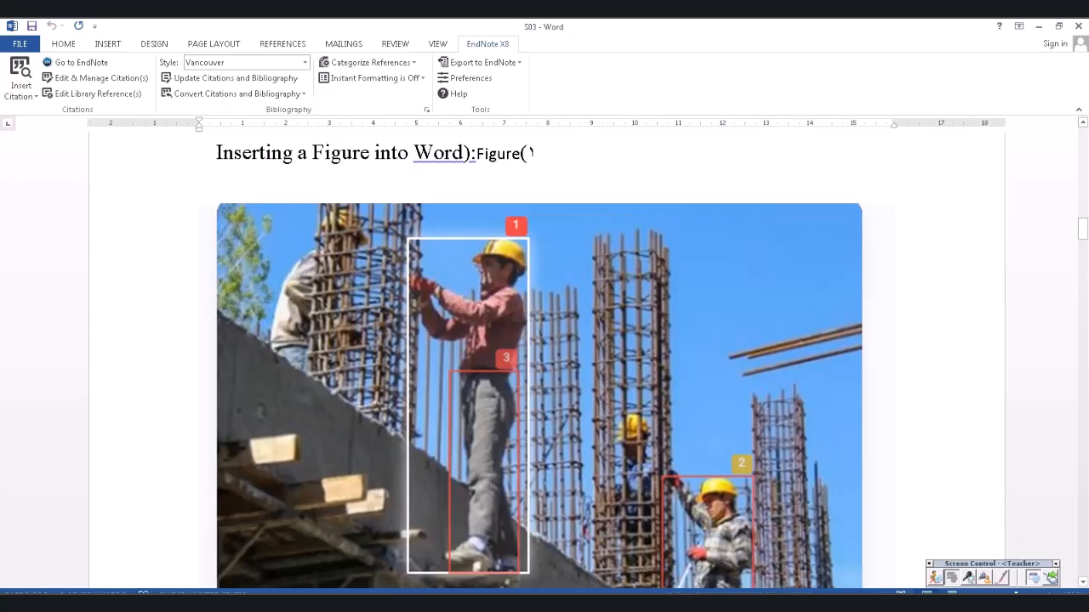
scroll(540, 383, "down", 1)
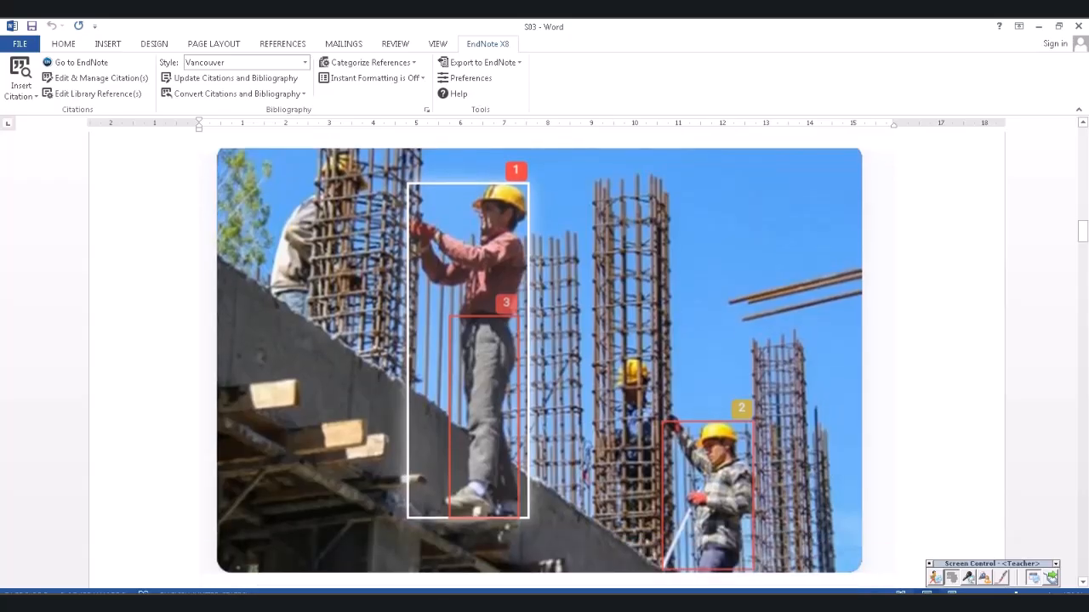
scroll(539, 358, "up", 1)
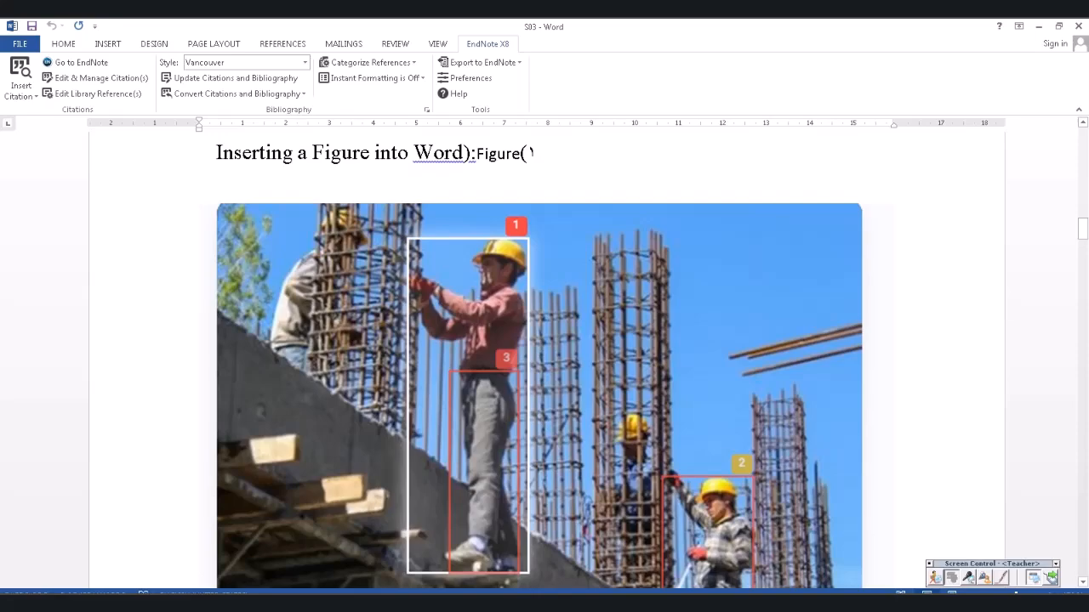
scroll(540, 358, "up", 1)
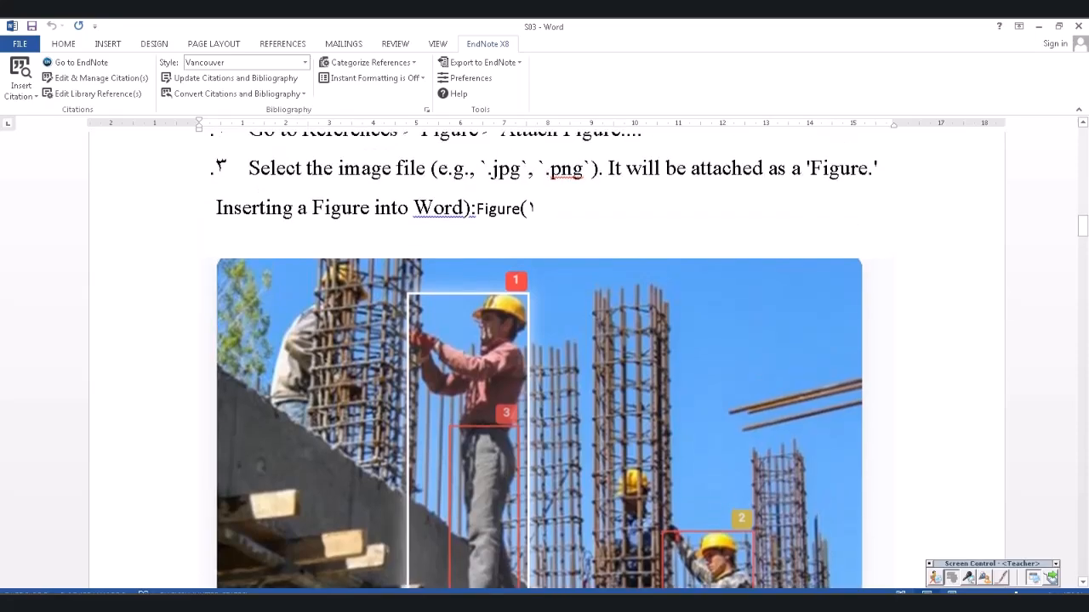
scroll(540, 357, "up", 2)
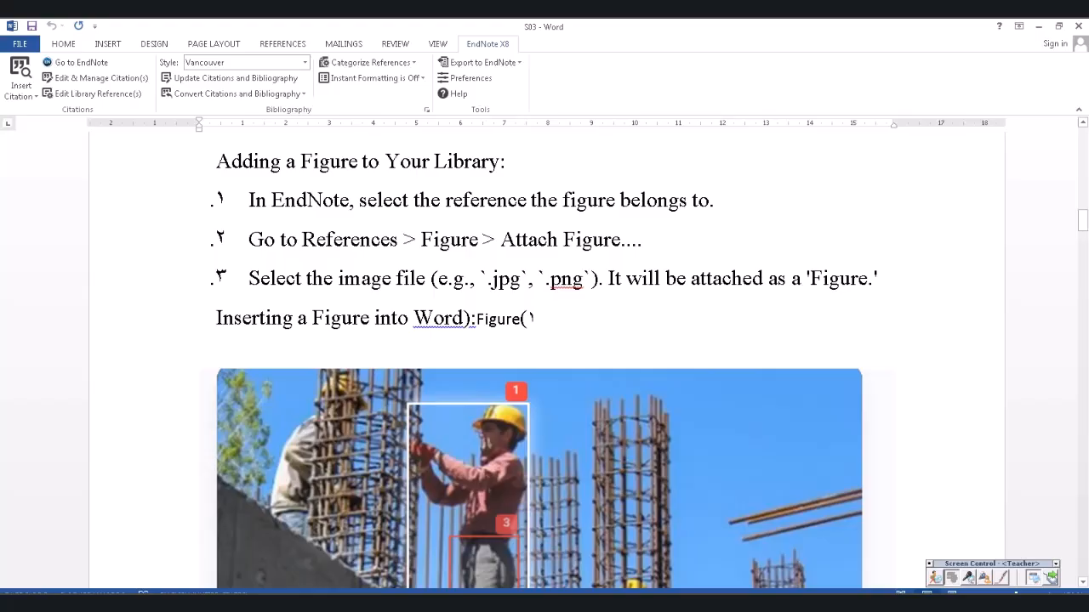
scroll(544, 357, "down", 8)
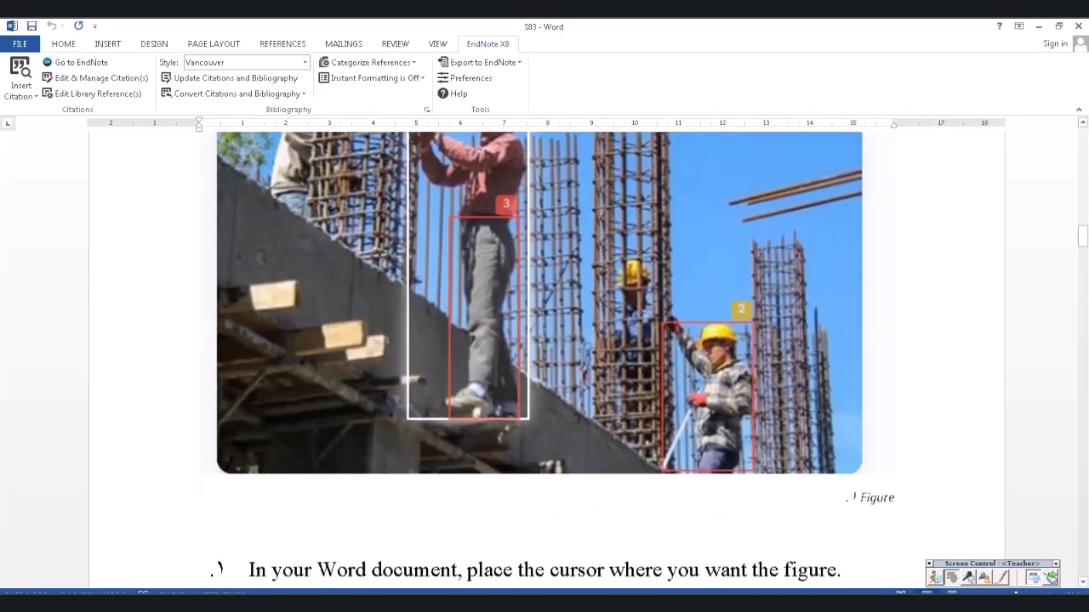
scroll(544, 357, "down", 1)
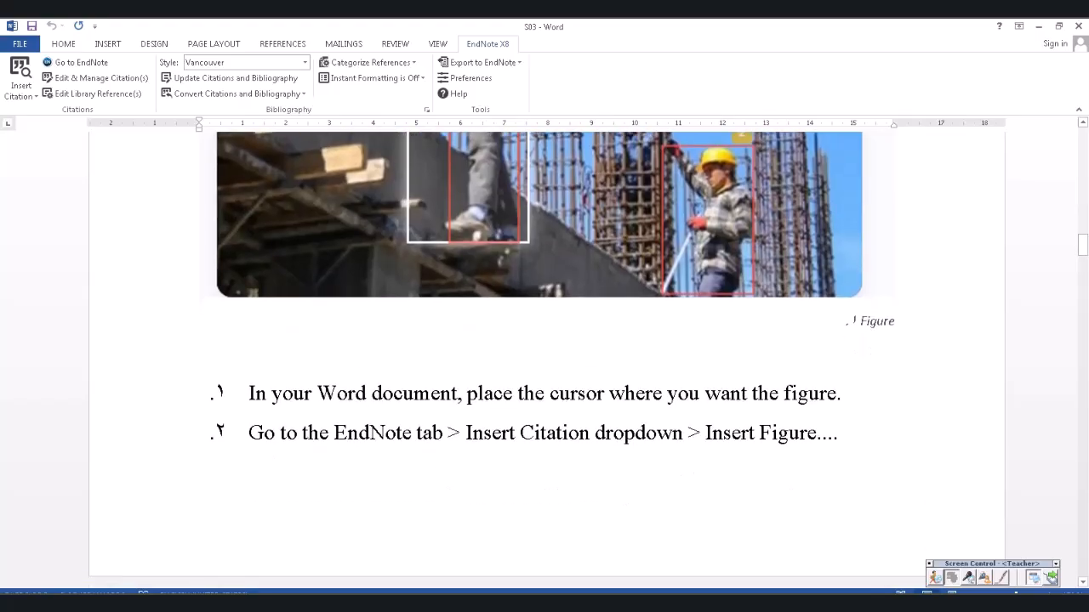
scroll(545, 357, "down", 2)
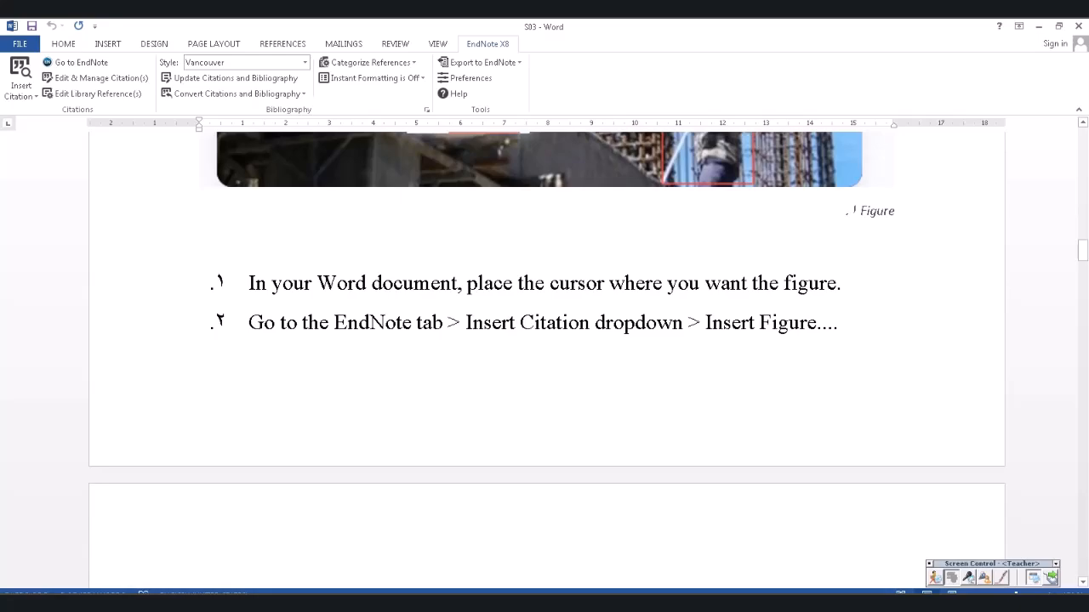
left_click(356, 602)
- Bring up Document1, check the EndNote Insert Citation options, then return to S03's steps 3–4
left_click(357, 586)
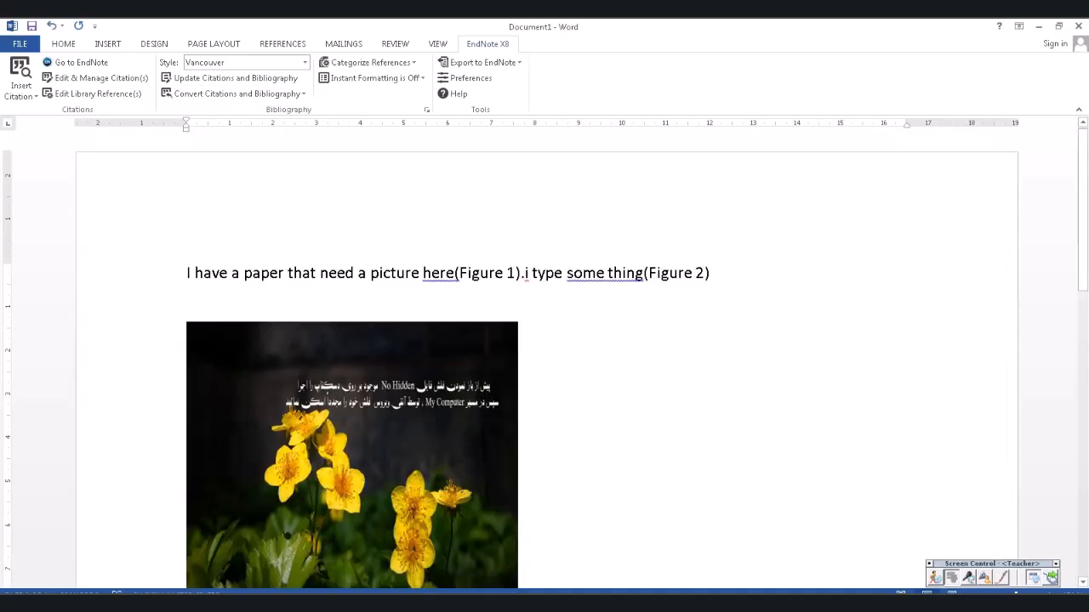
left_click(21, 95)
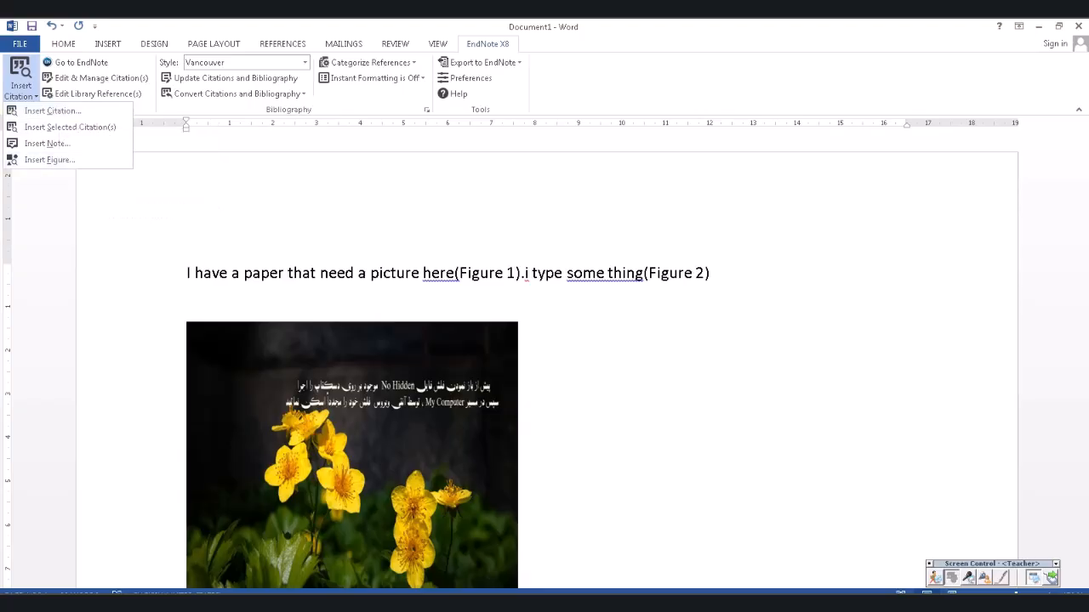
left_click(356, 602)
left_click(340, 565)
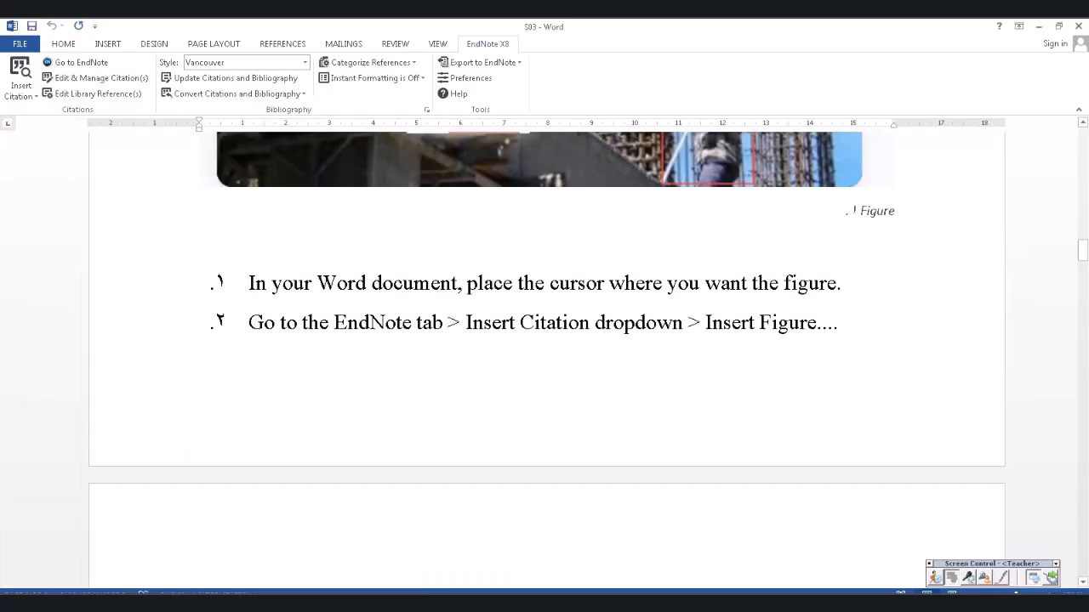
scroll(547, 357, "down", 8)
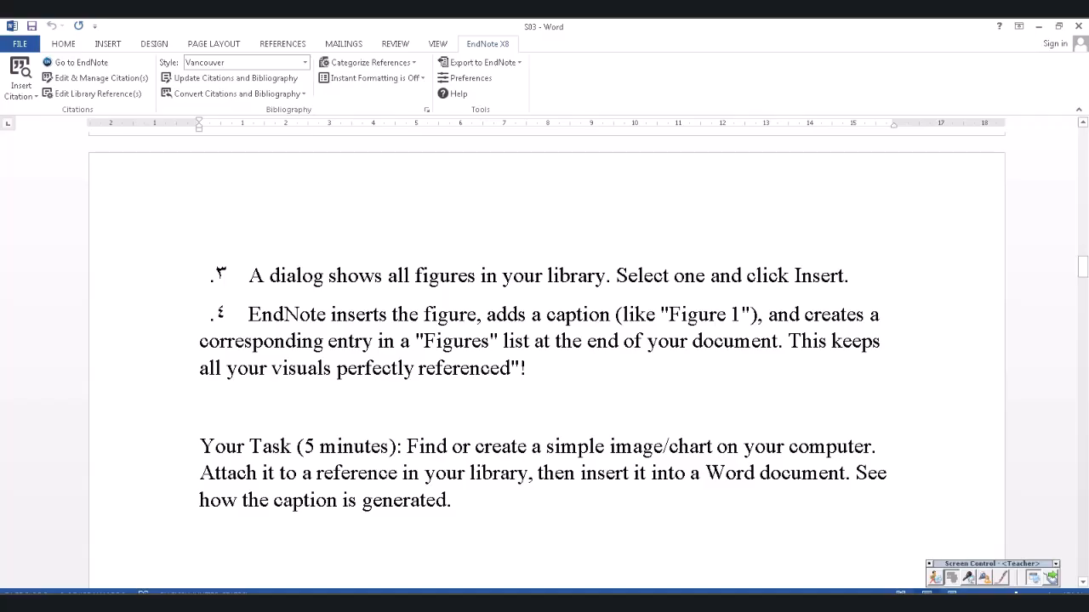
- In Document1, run EndNote's Update Citations and Bibliography to refresh the citations and figure captions
left_click(355, 603)
left_click(355, 585)
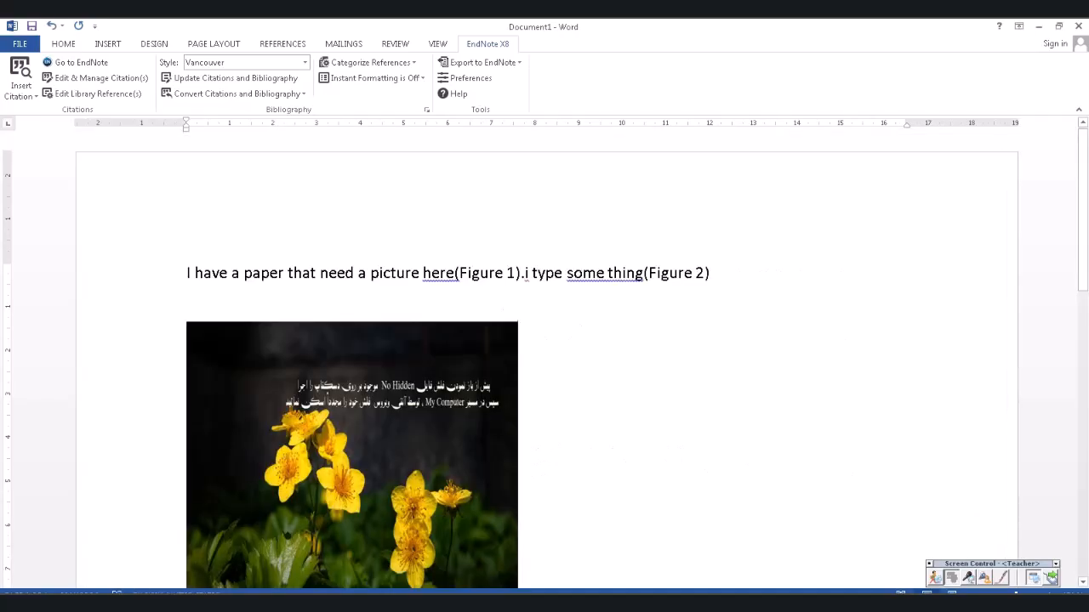
scroll(544, 361, "down", 4)
scroll(545, 361, "down", 6)
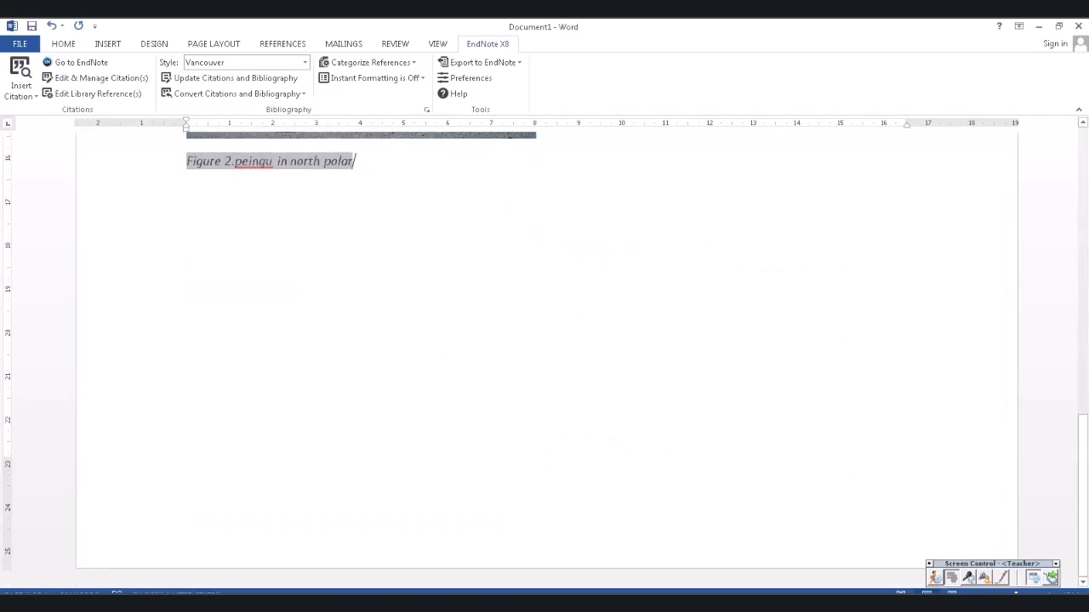
scroll(544, 360, "up", 3)
scroll(544, 360, "up", 6)
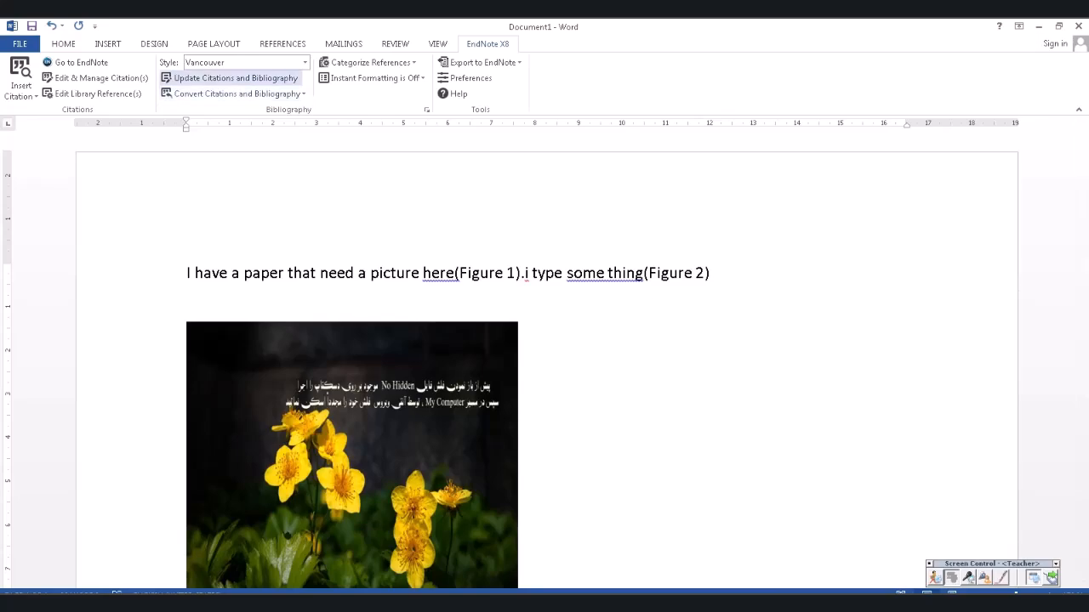
left_click(236, 78)
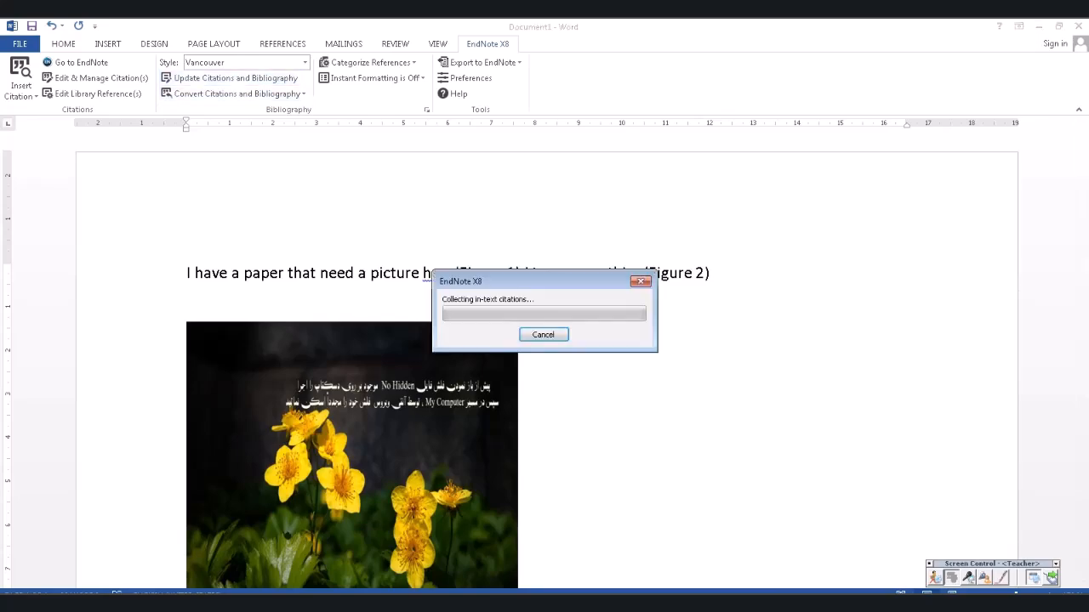
scroll(544, 360, "down", 8)
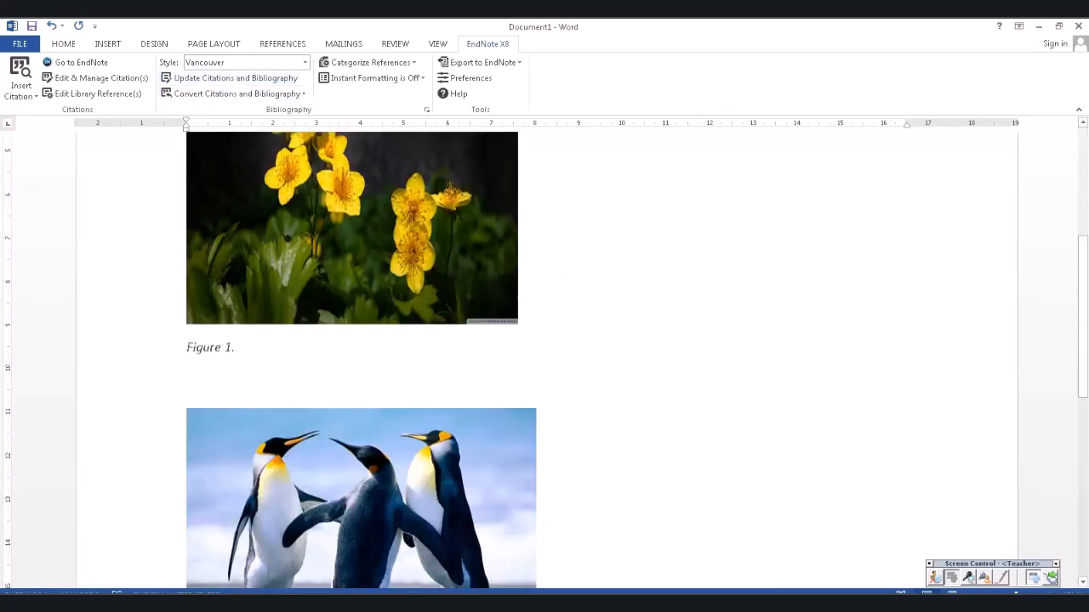
scroll(545, 361, "down", 2)
scroll(544, 361, "up", 9)
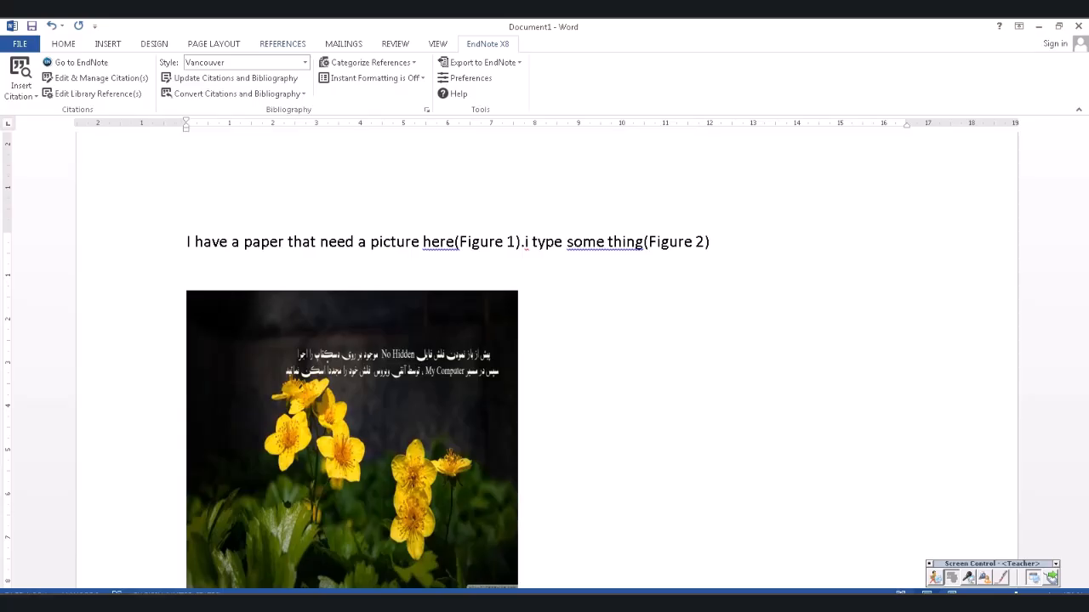
- From References, insert a default table of figures listing Figure 1 and Figure 2 under the penguin photo
left_click(282, 43)
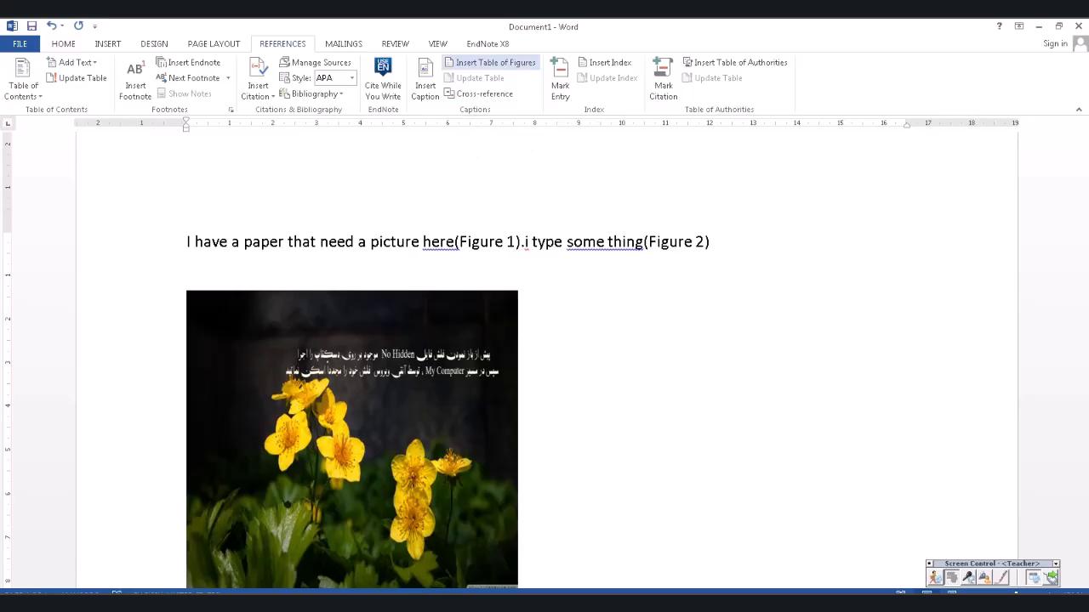
left_click(490, 62)
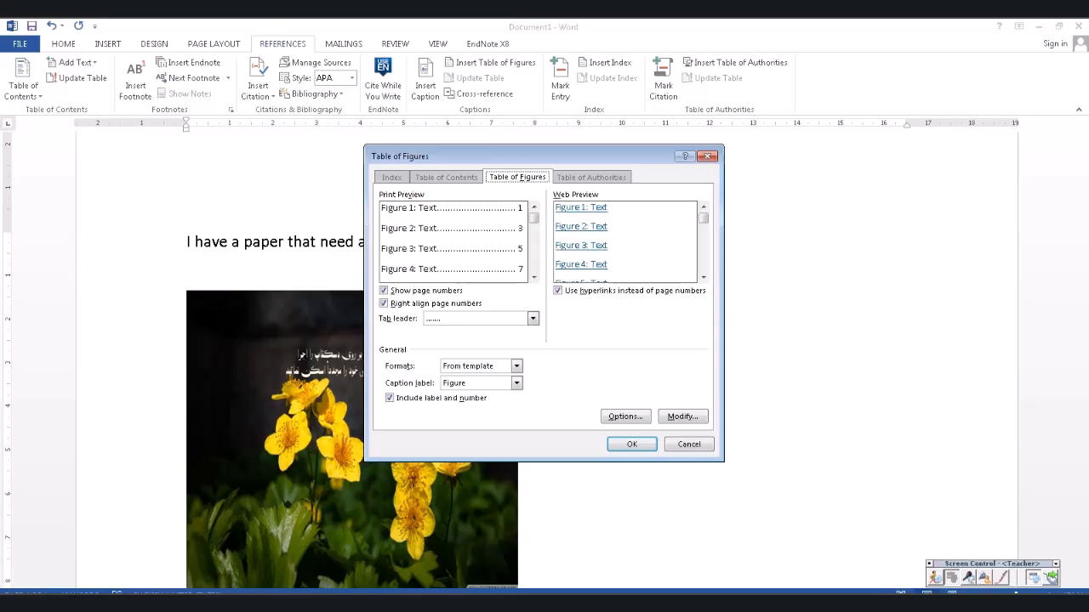
left_click(632, 444)
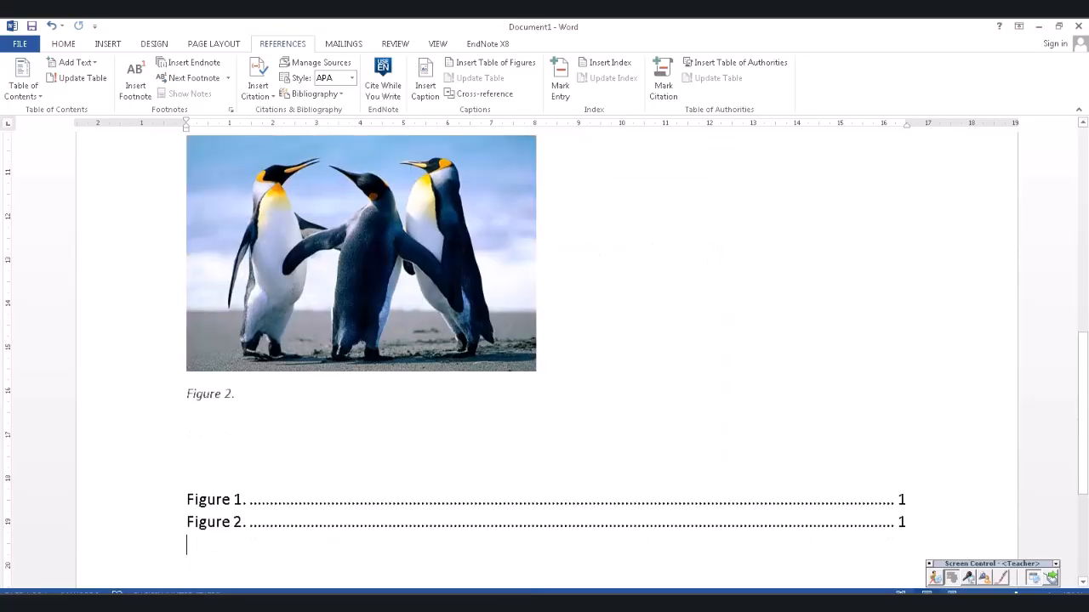
scroll(547, 359, "down", 2)
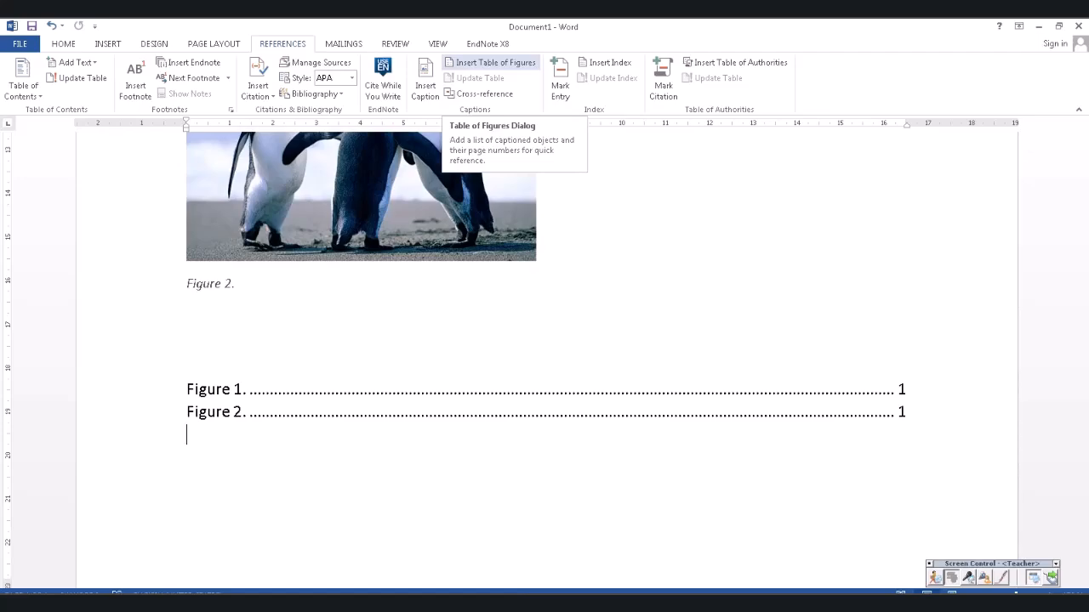
- Move the table of figures from below the pictures to the top of the document
left_click_drag(192, 357, 510, 437)
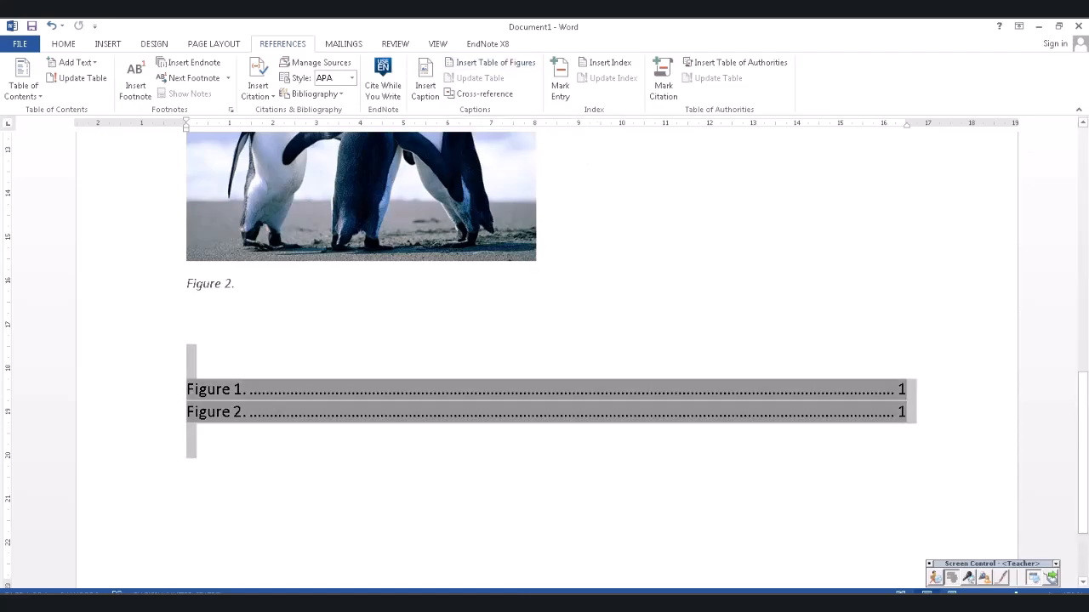
key("Delete")
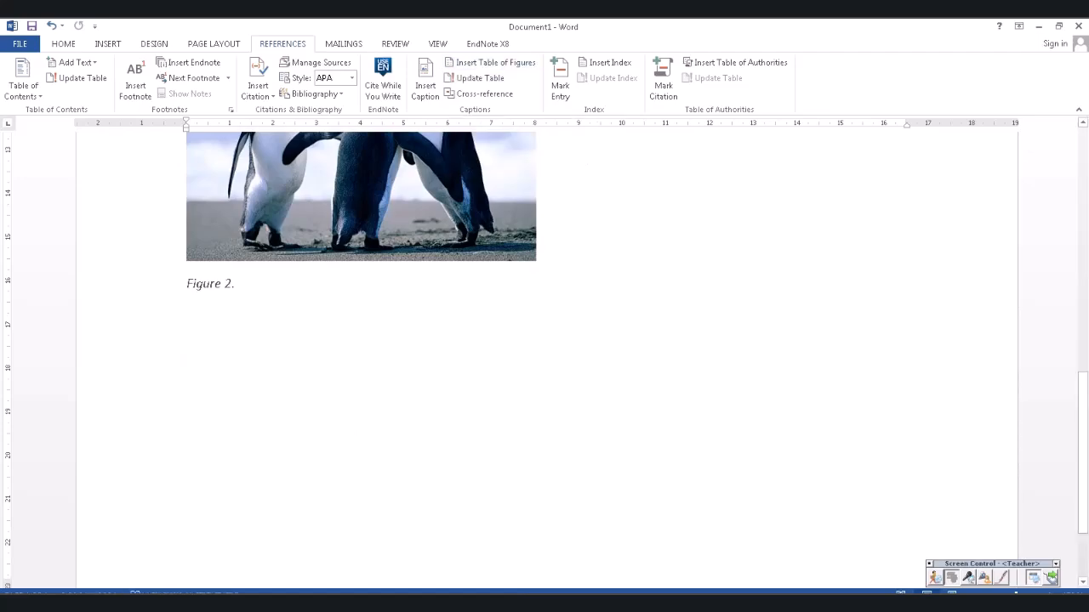
scroll(544, 358, "up", 6)
scroll(544, 357, "up", 5)
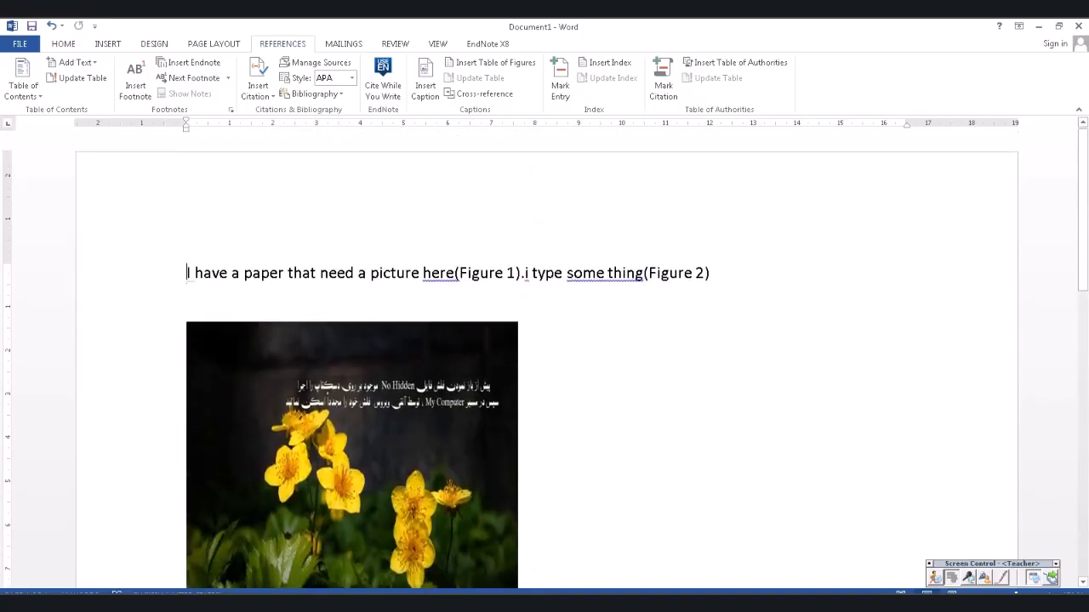
key("Return")
key("Return")
key("Return")
key("Return")
key("Up")
key("Up")
key("Up")
key("Up")
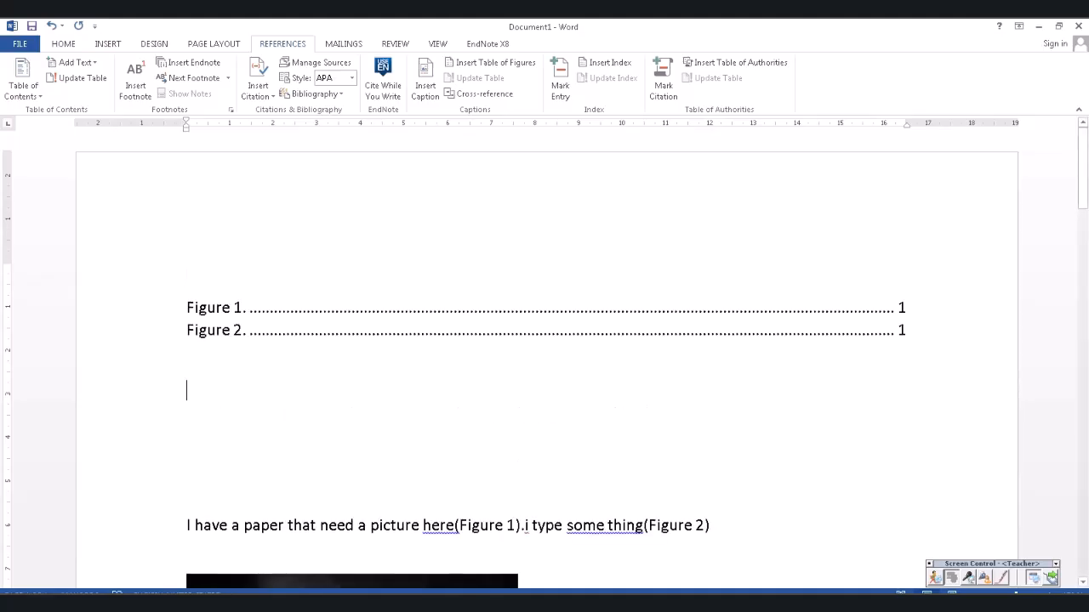
- Add line breaks after the Figure 1 caption to push the penguin picture onto the next page
scroll(545, 358, "down", 6)
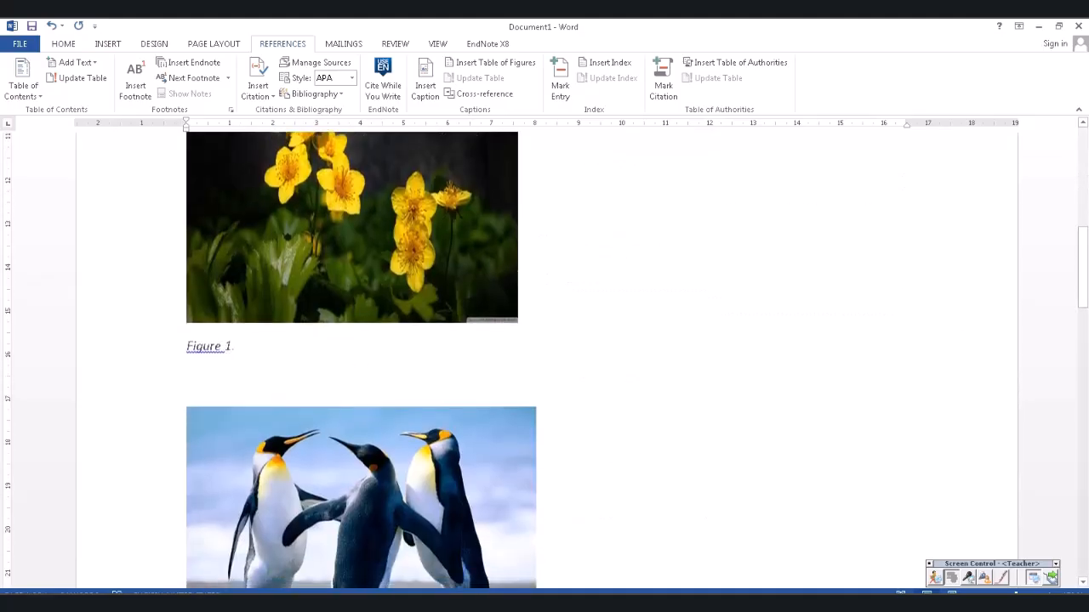
scroll(544, 357, "down", 4)
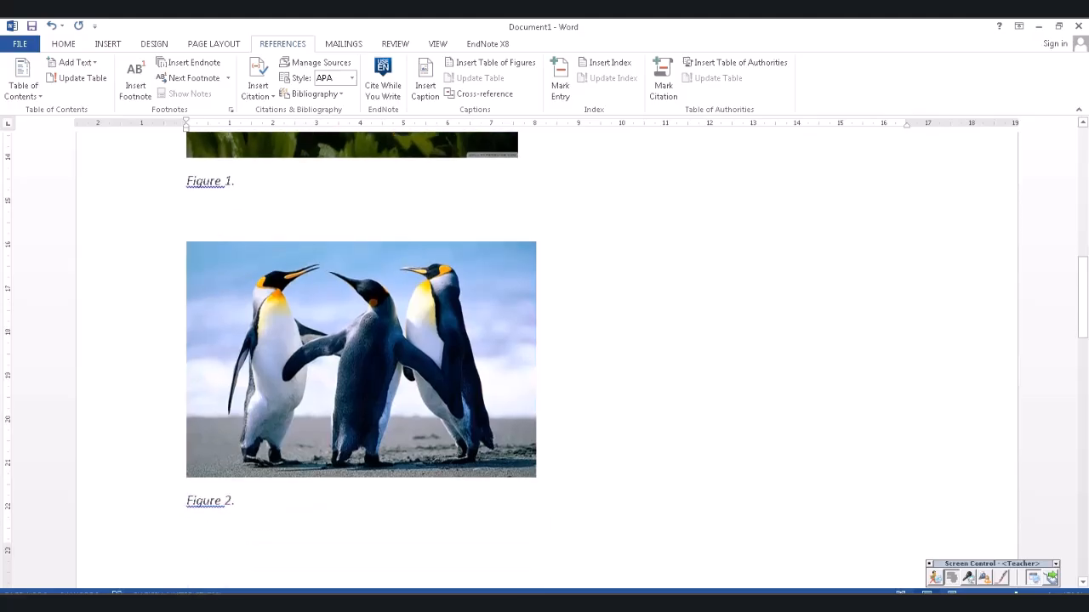
scroll(545, 357, "down", 4)
scroll(545, 358, "up", 15)
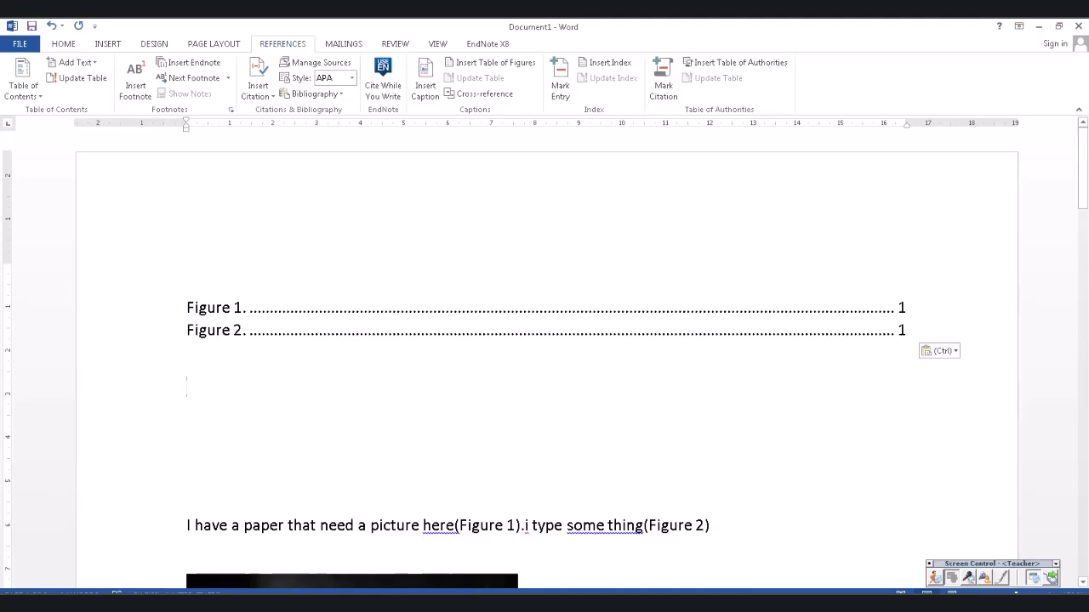
scroll(544, 357, "down", 15)
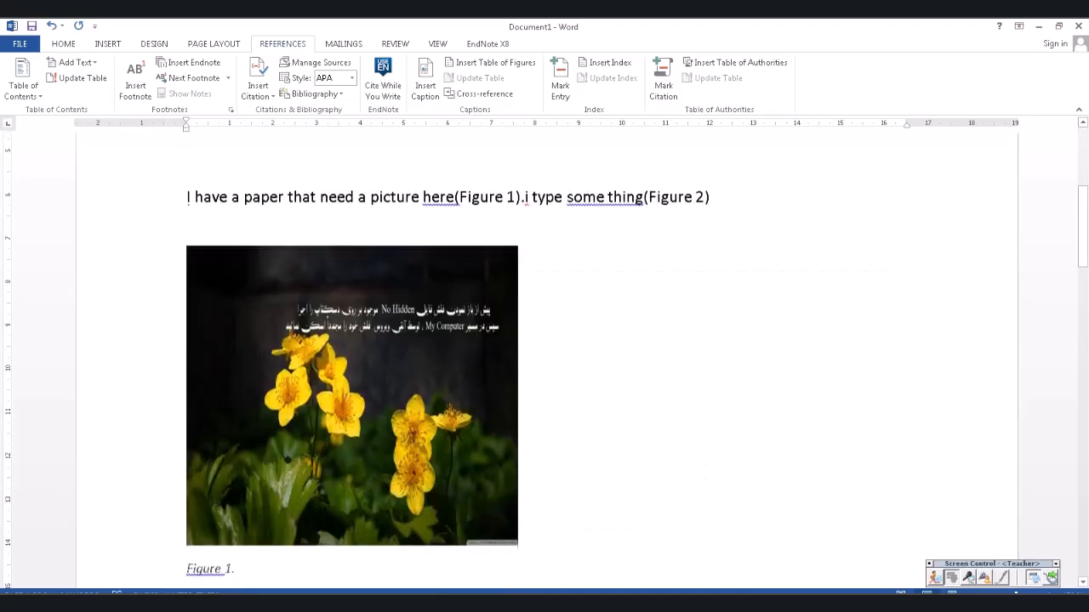
left_click_drag(186, 237, 235, 237)
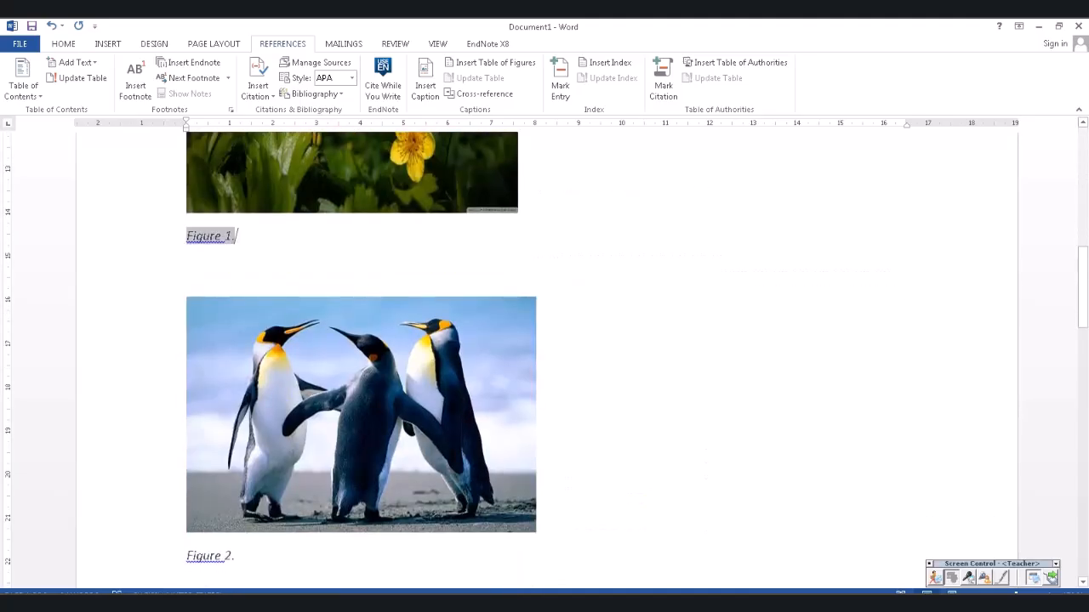
key("Return")
key("Return")
key("Return")
key("Return")
key("Return")
key("Return")
key("Return")
key("Return")
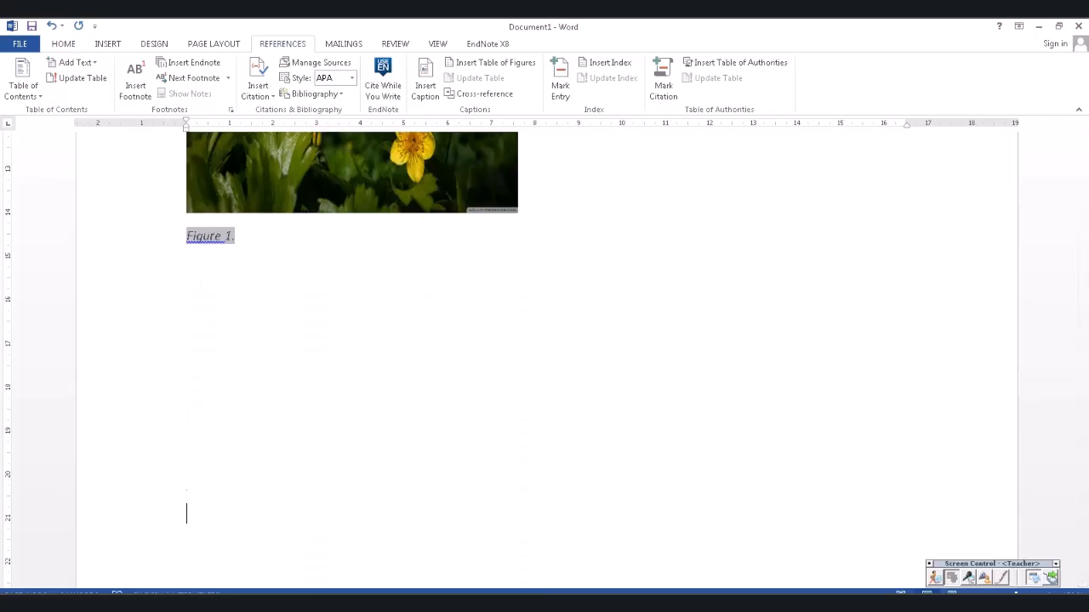
scroll(544, 357, "up", 4)
scroll(544, 357, "up", 5)
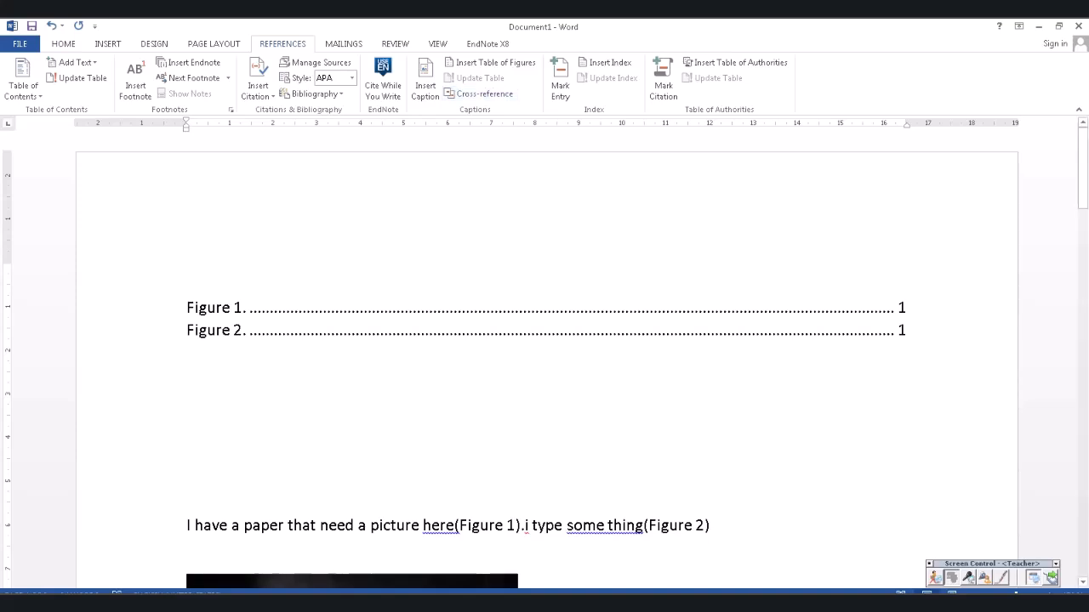
- Update the table of figures, refreshing page numbers only
left_click(899, 330)
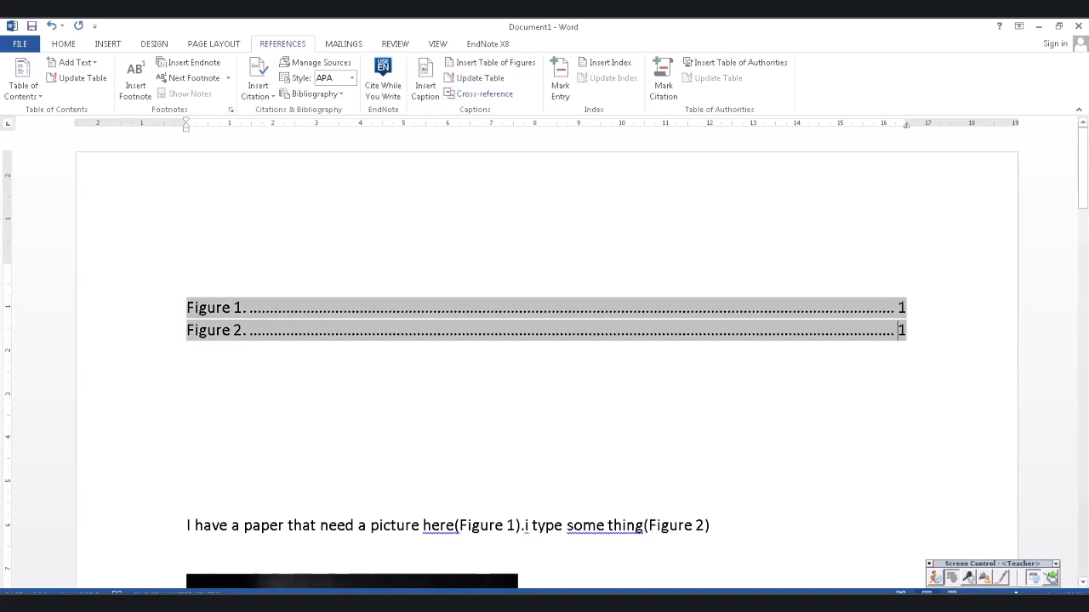
right_click(387, 312)
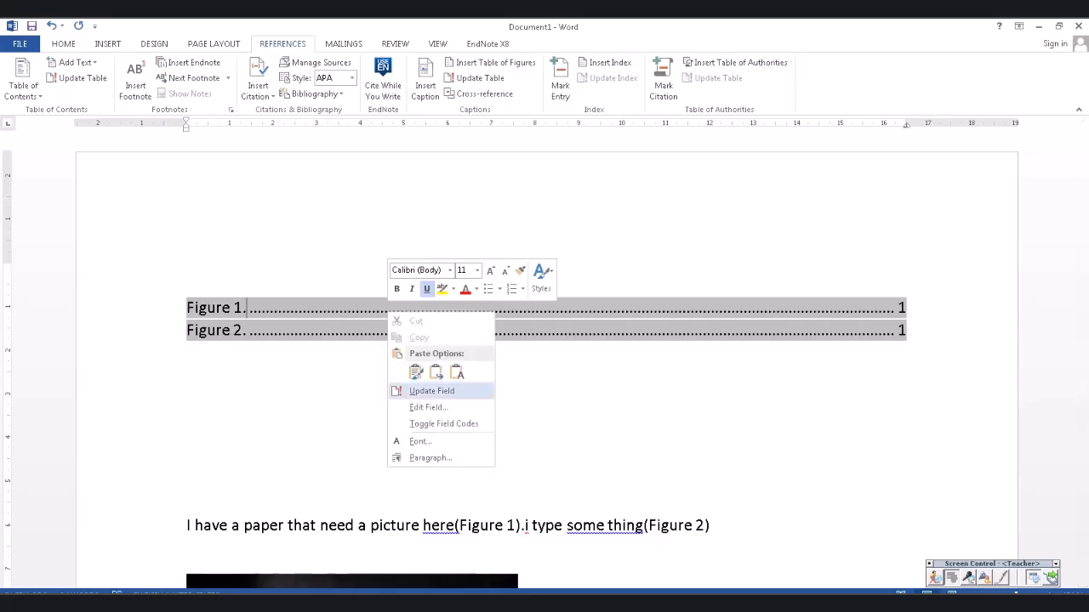
left_click(431, 391)
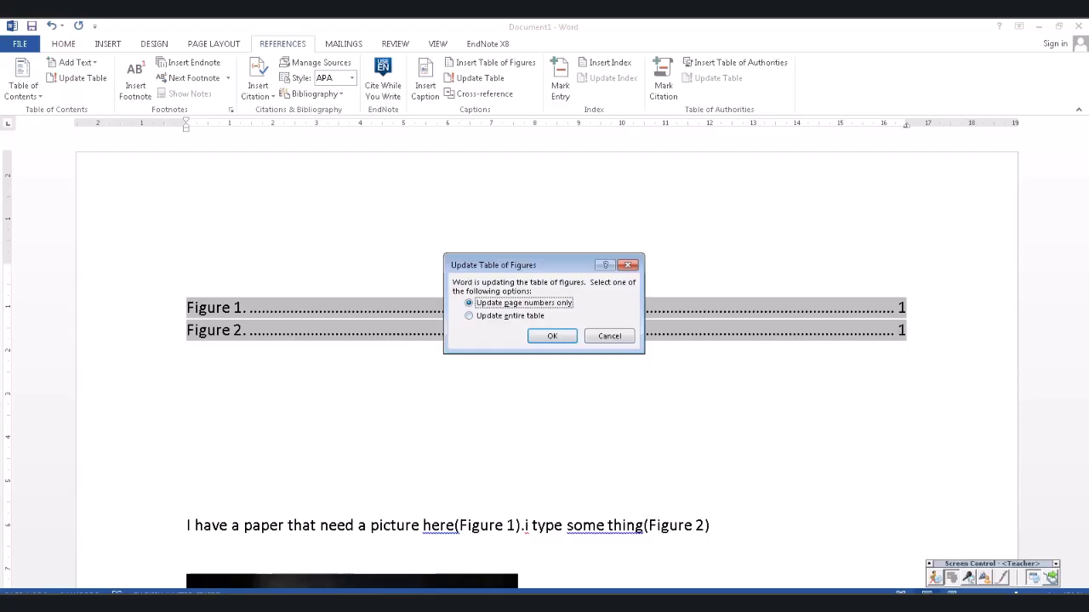
key("Return")
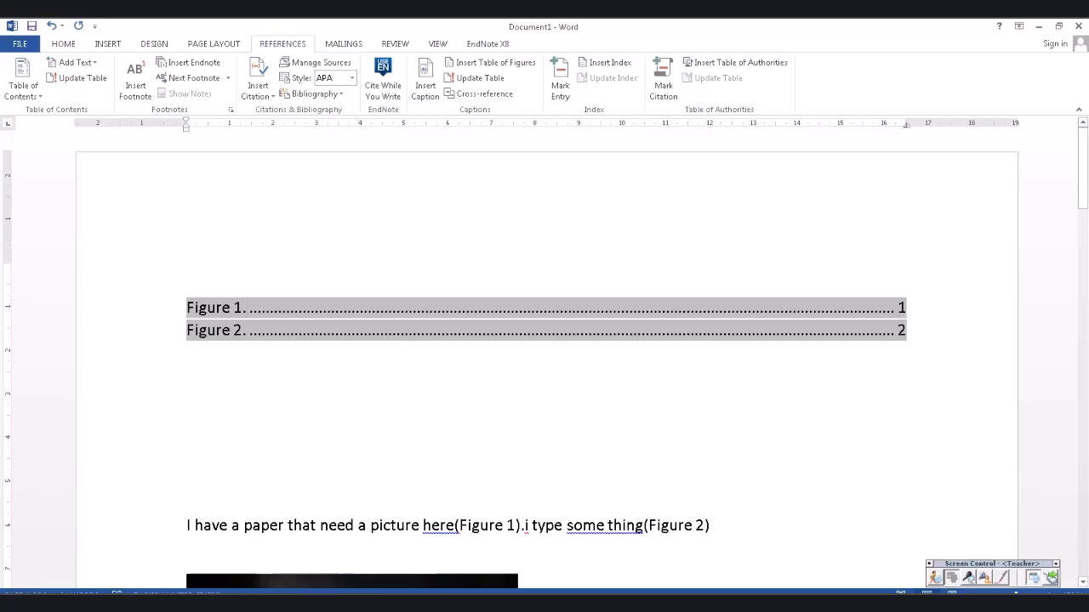
- Scroll through Document1, then switch to the S03 lesson document
scroll(547, 357, "down", 18)
scroll(546, 357, "down", 2)
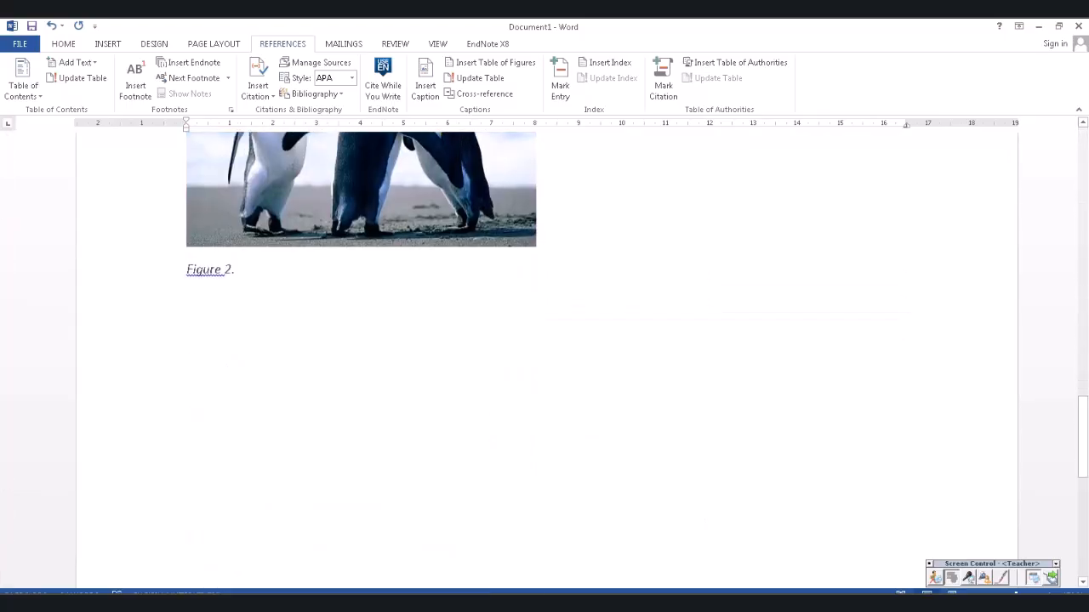
scroll(546, 358, "up", 4)
scroll(546, 357, "down", 10)
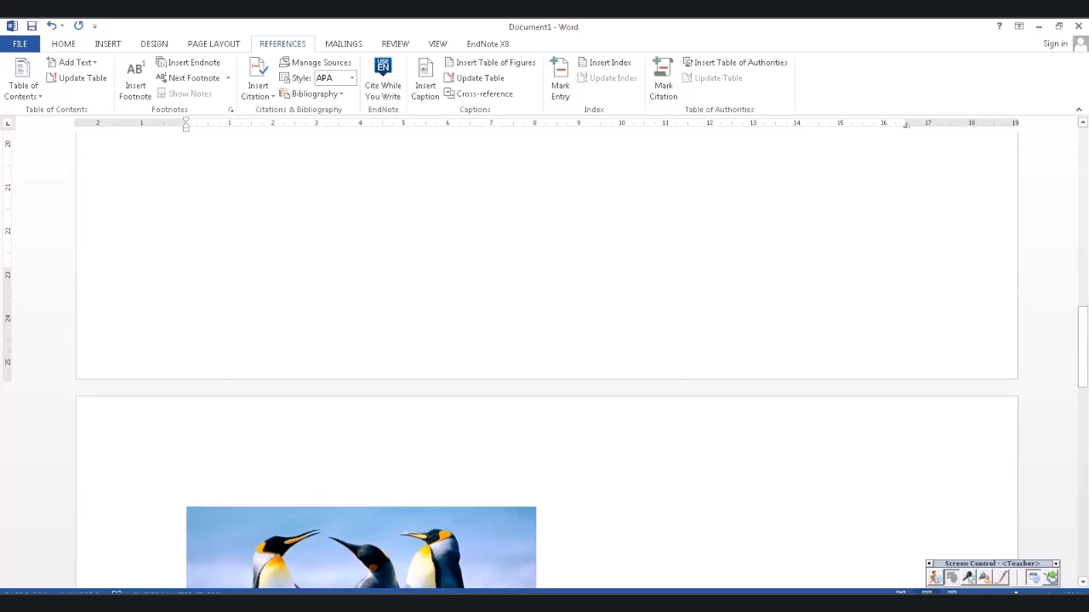
left_click(356, 603)
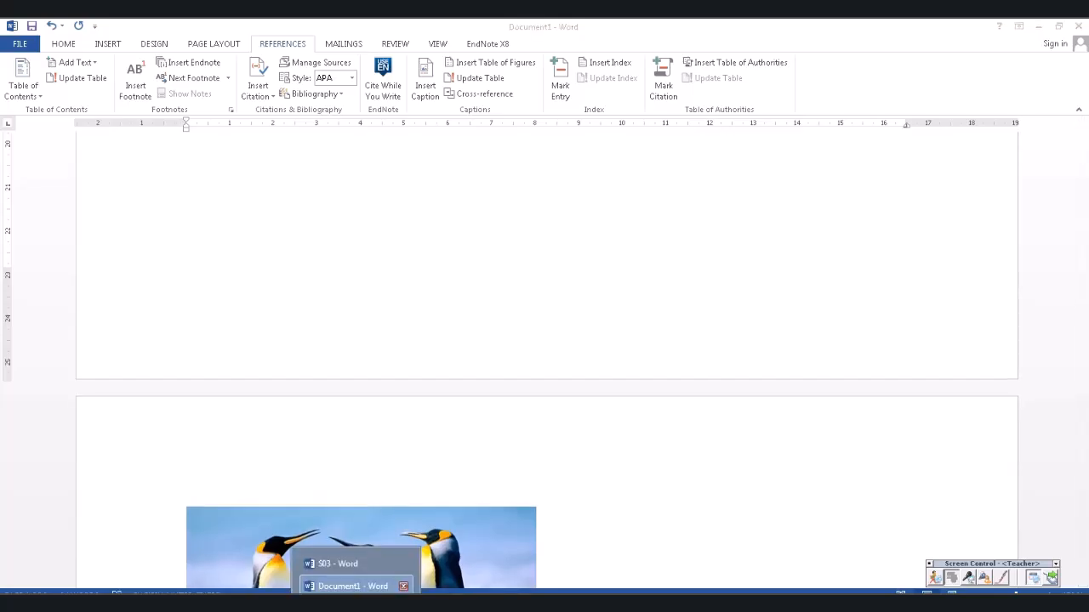
left_click(337, 564)
- Scroll to the Part 2 Customizing Citation Styles section in S03, then switch to the browser
scroll(546, 362, "down", 3)
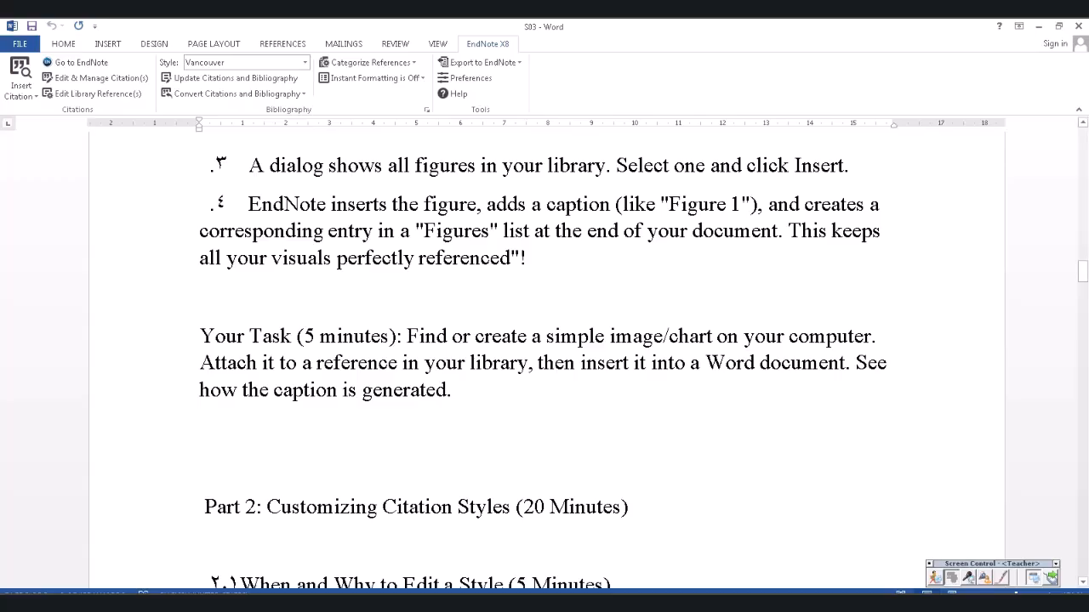
scroll(544, 357, "down", 3)
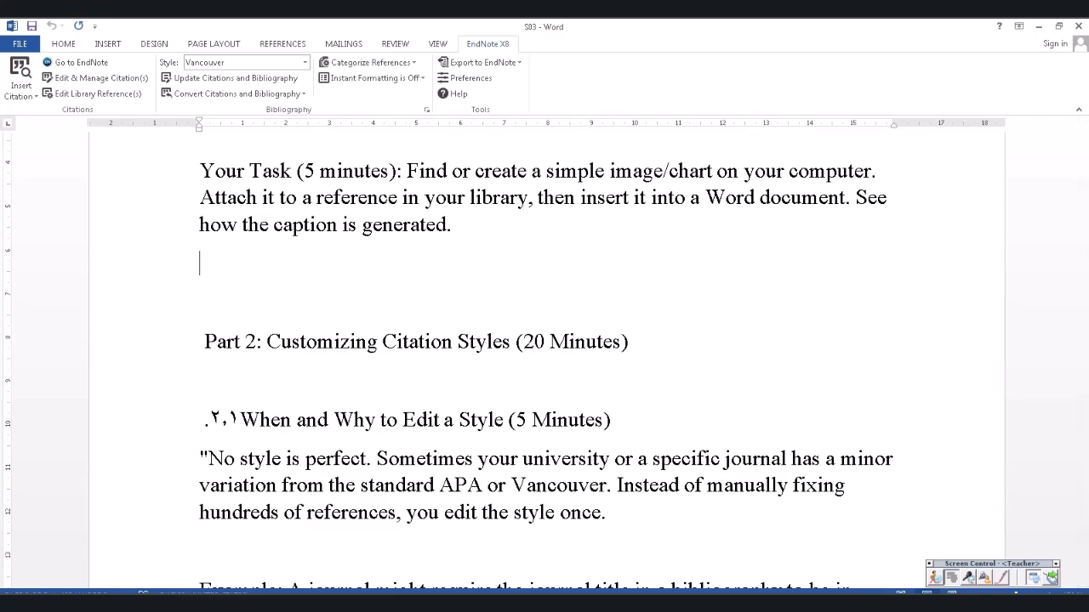
key("alt+Tab")
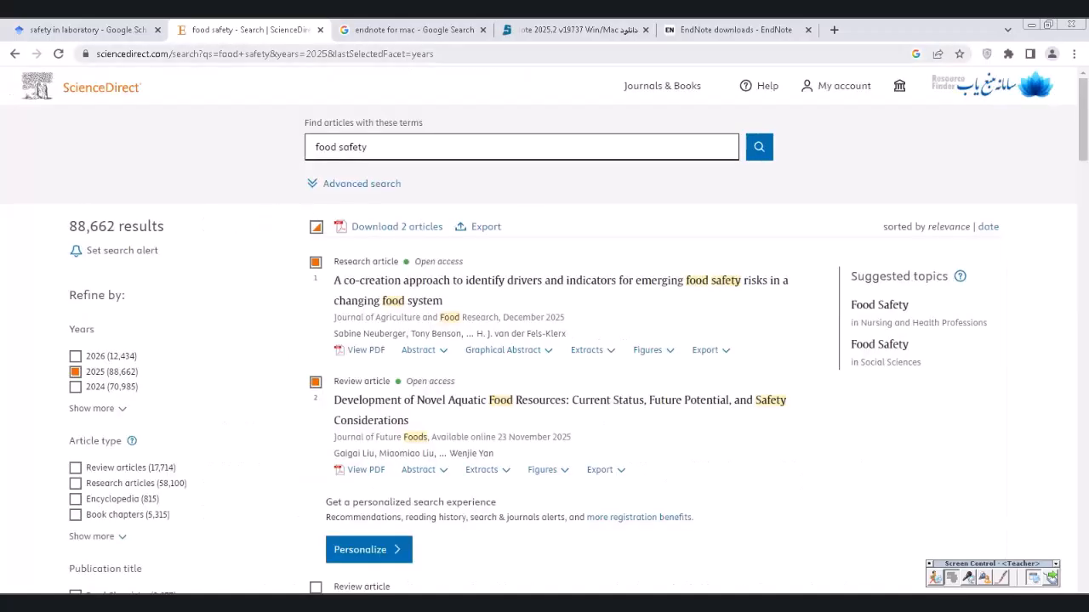
- In the next Chrome tab, search Google for 'applied ergonomics'
key("ctrl+Tab")
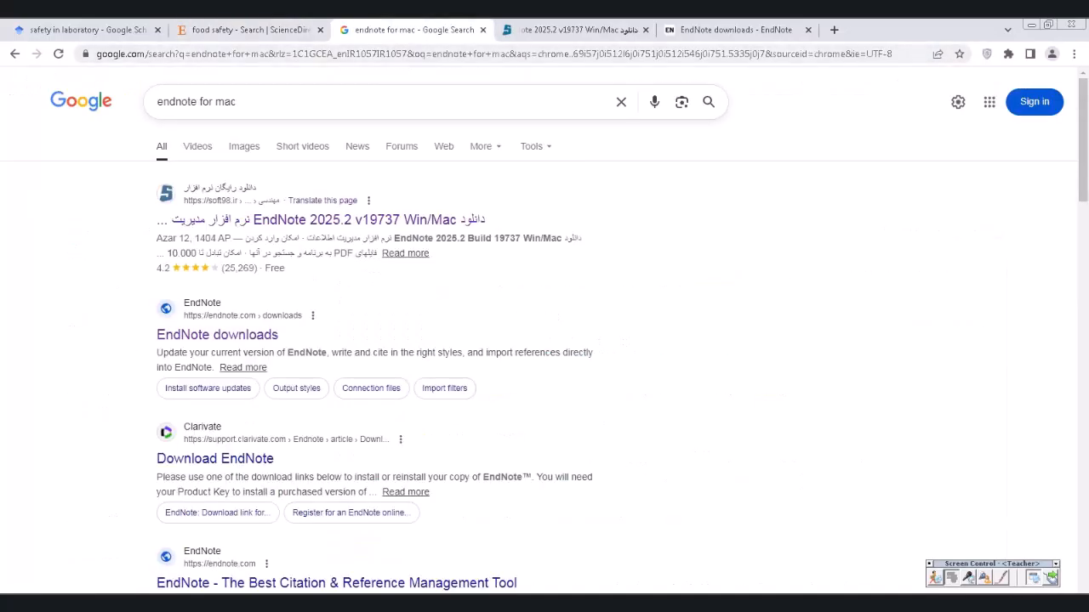
key("ctrl+l")
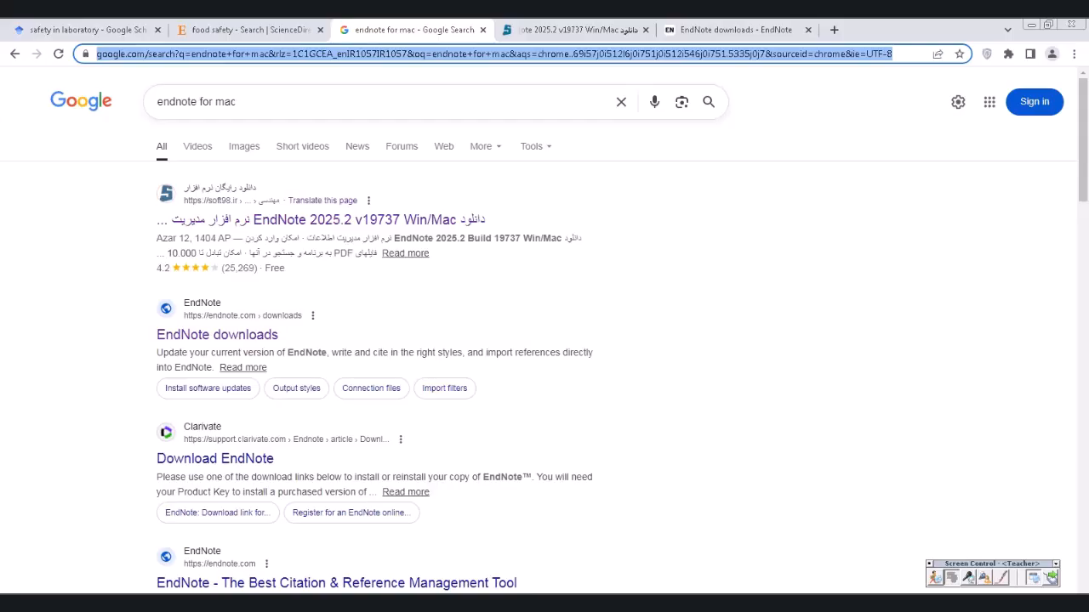
type("app")
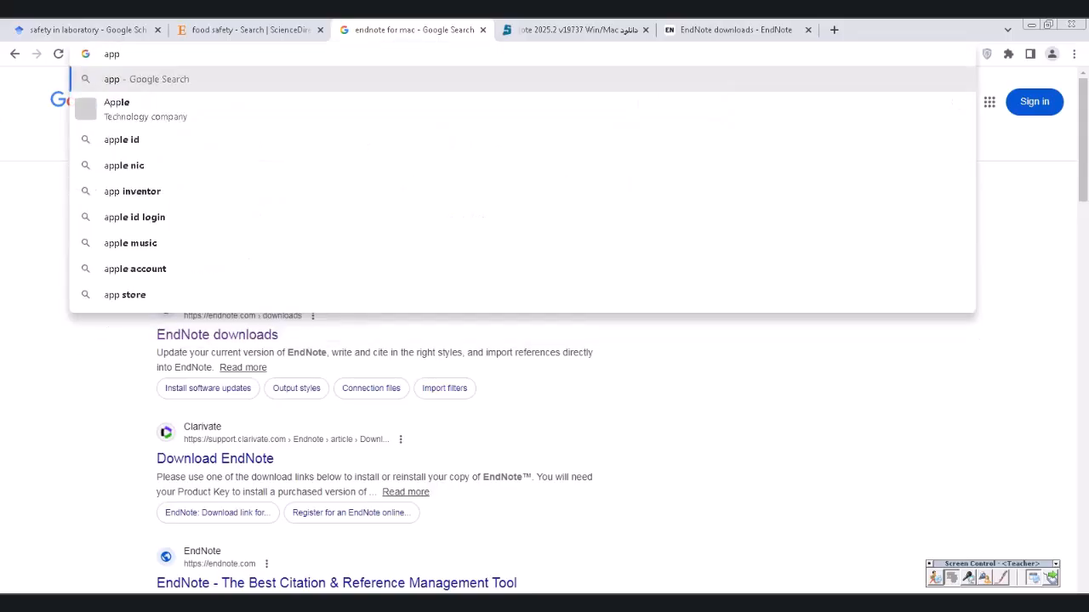
type("le")
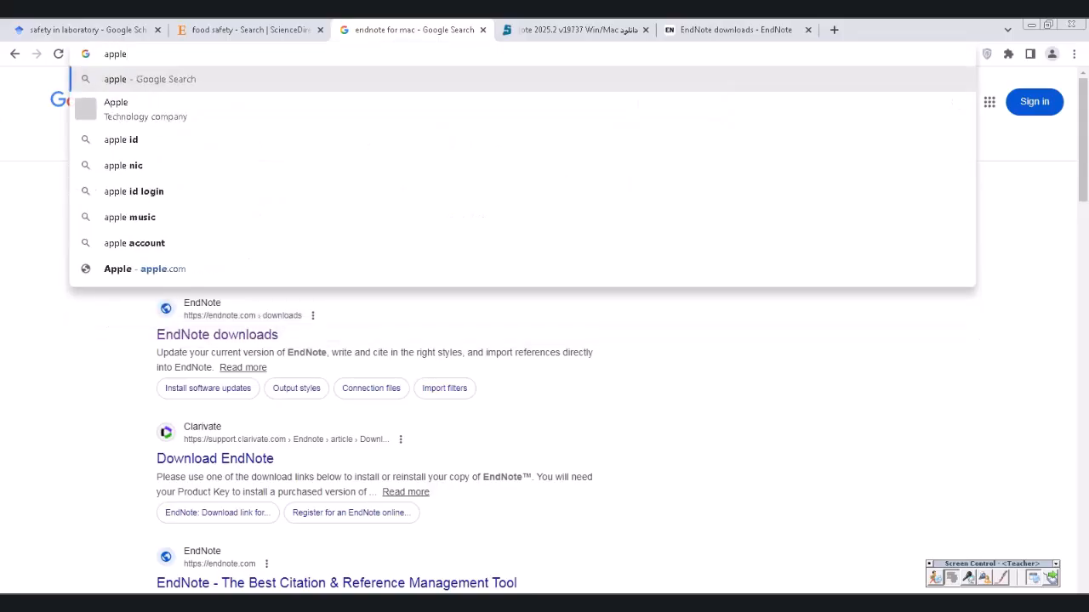
key("BackSpace")
type("ied ")
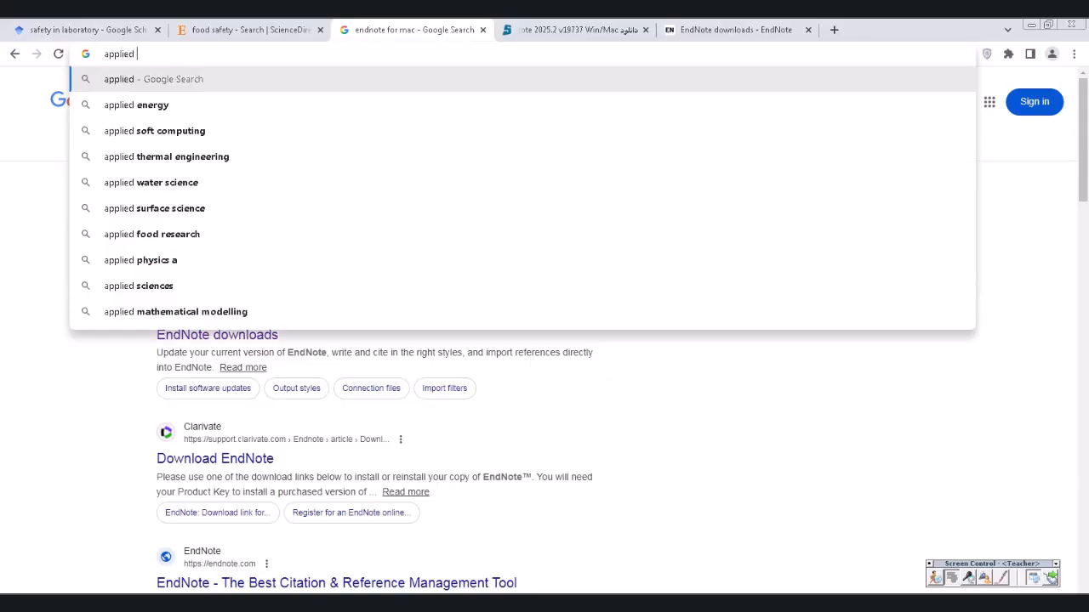
type("ergon")
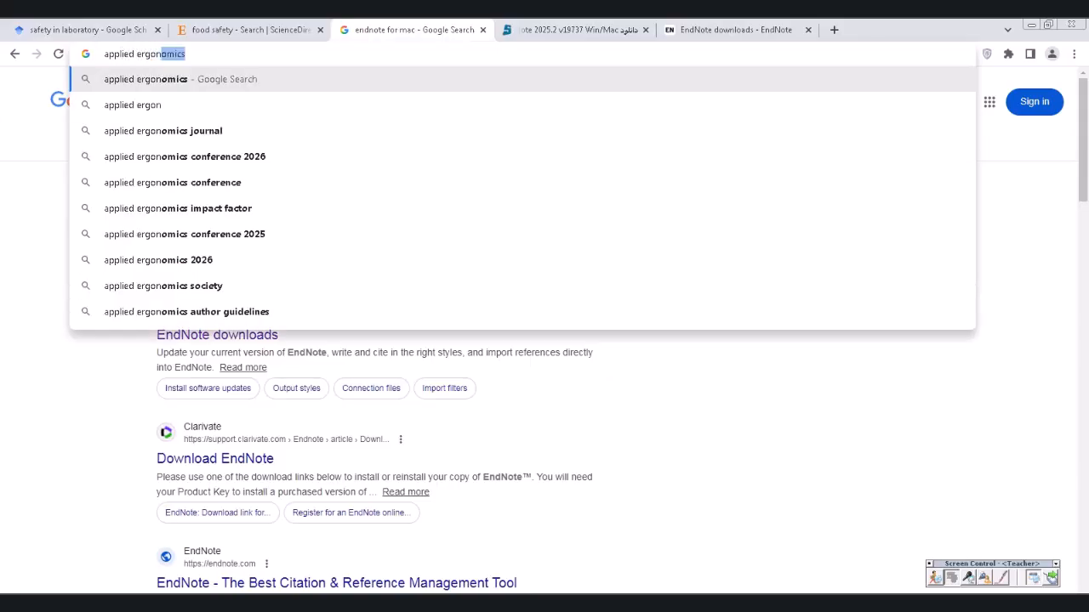
type("omics")
key("Return")
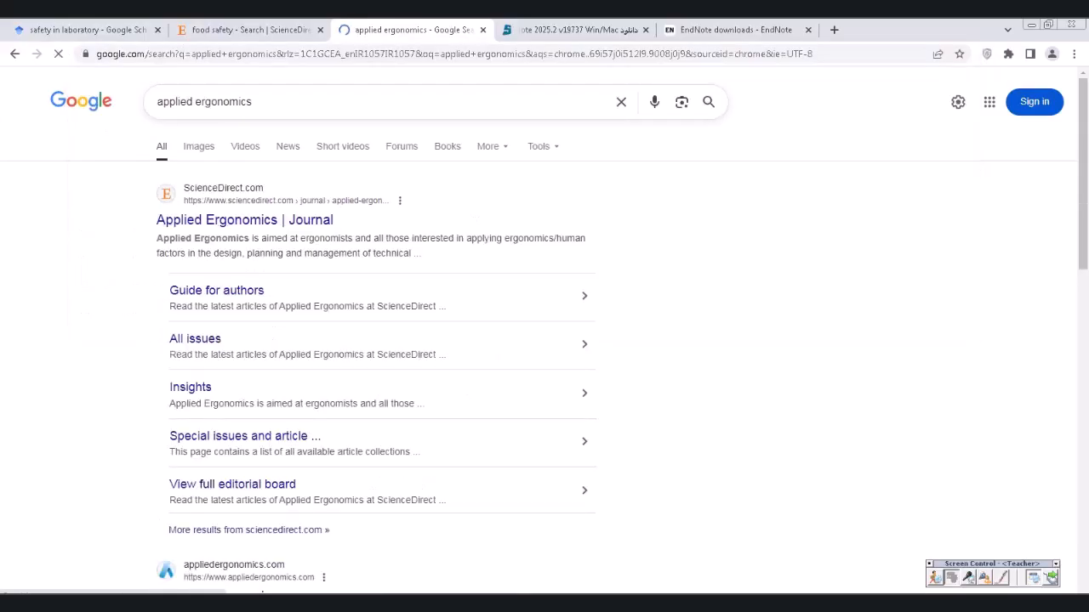
- Read the Reference formatting section of the Applied Ergonomics guide for authors, then return to S03 in Word
left_click(244, 220)
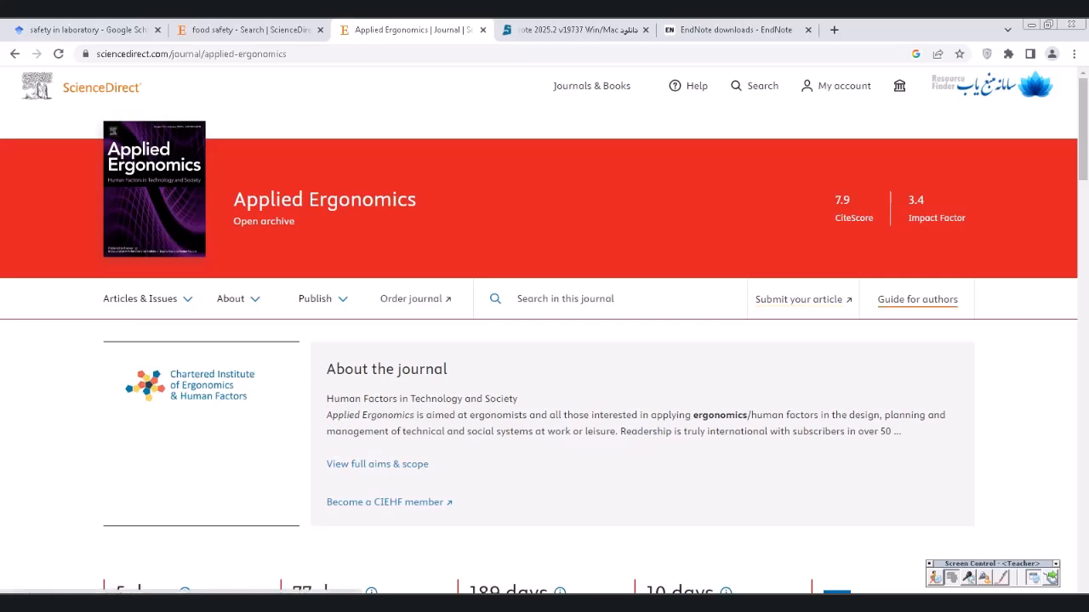
left_click(917, 298)
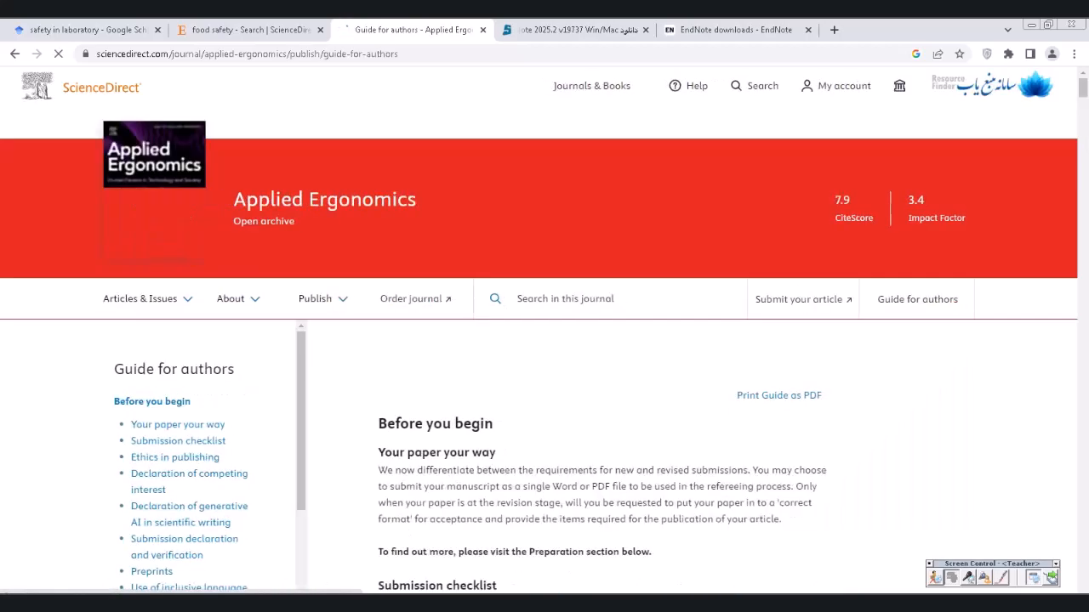
scroll(544, 332, "down", 2)
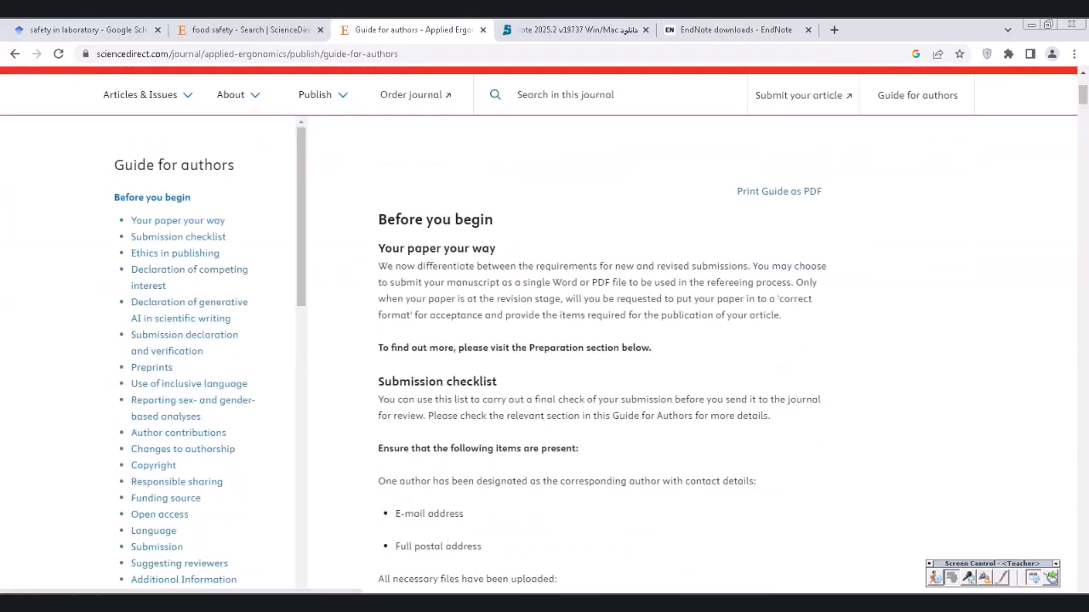
scroll(545, 340, "down", 2)
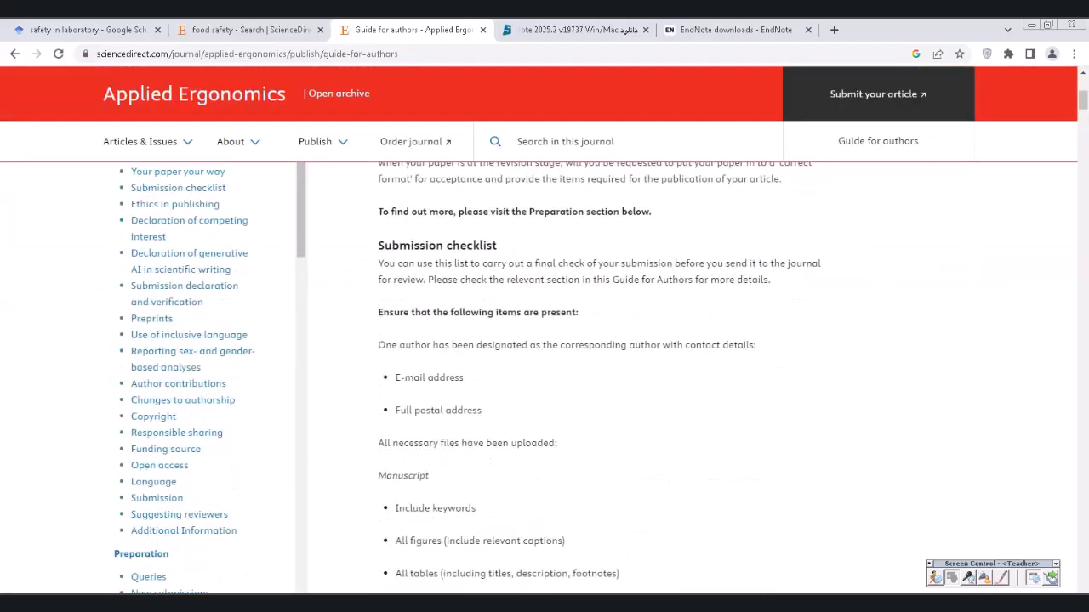
scroll(210, 377, "down", 3)
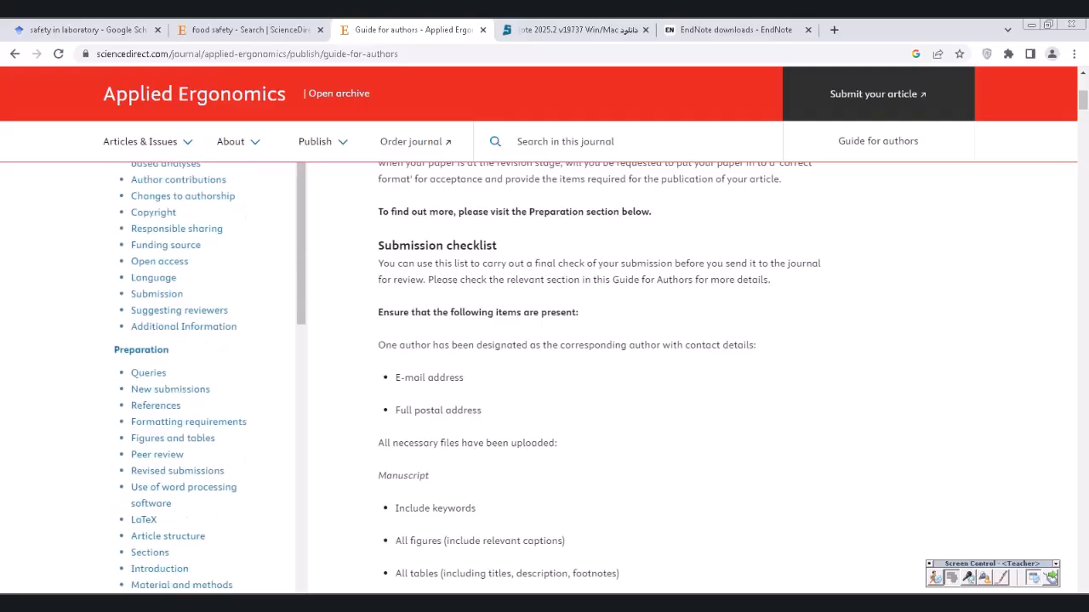
scroll(210, 378, "down", 3)
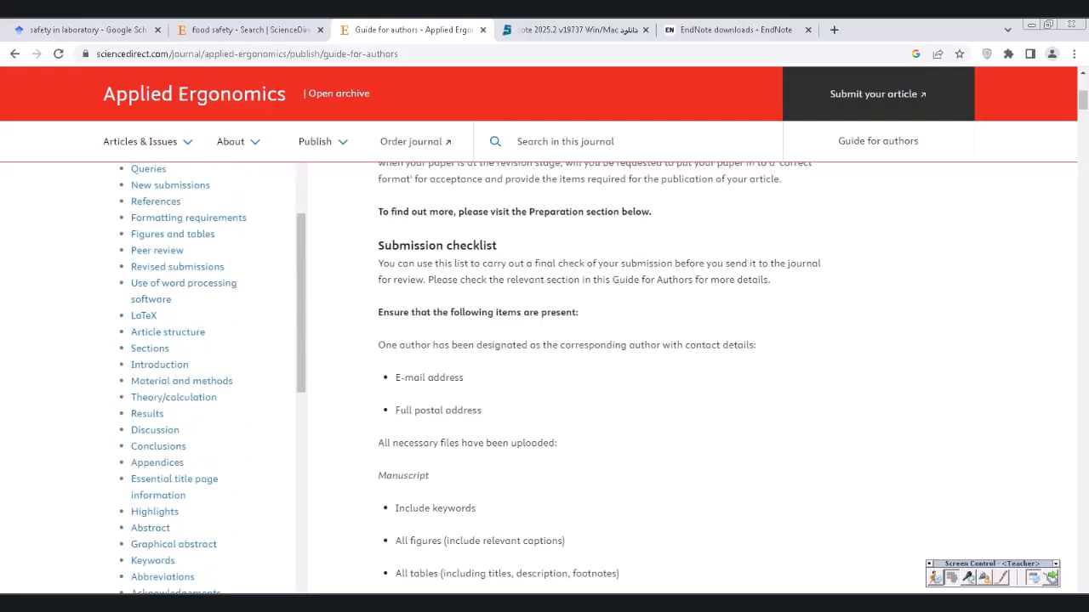
scroll(211, 378, "down", 7)
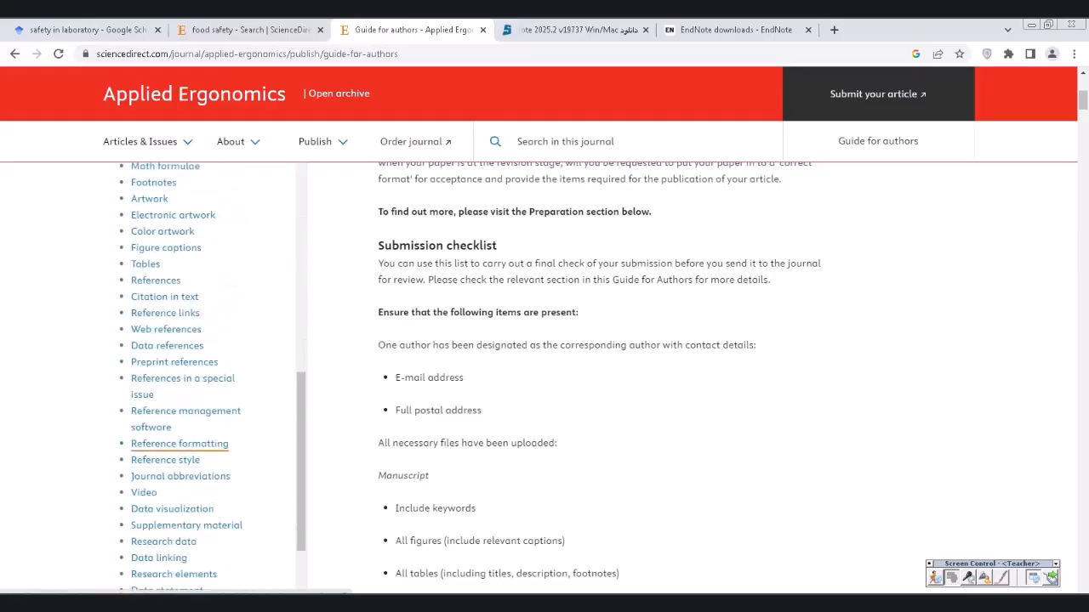
left_click(180, 443)
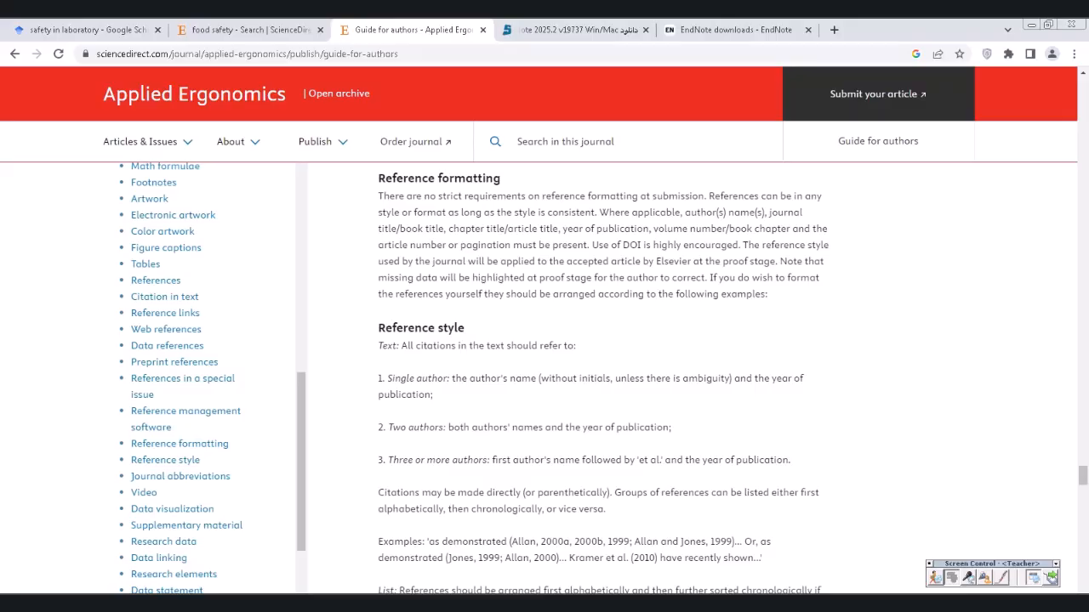
left_click(356, 604)
left_click(355, 564)
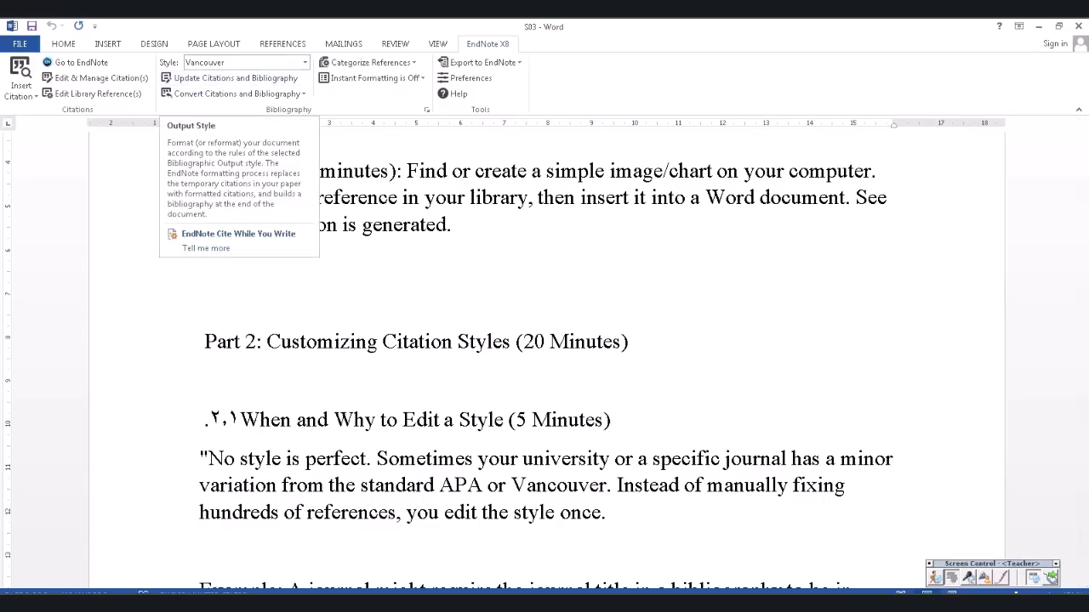
- Keep Vancouver as the output style, place the cursor after 'computer', and switch to EndNote
left_click(306, 63)
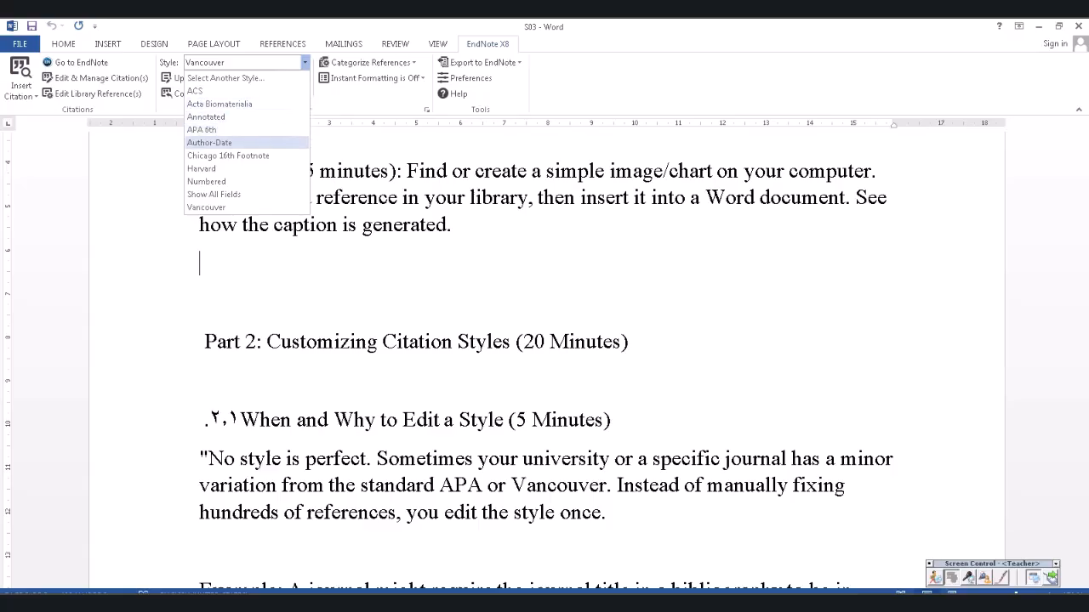
left_click(207, 208)
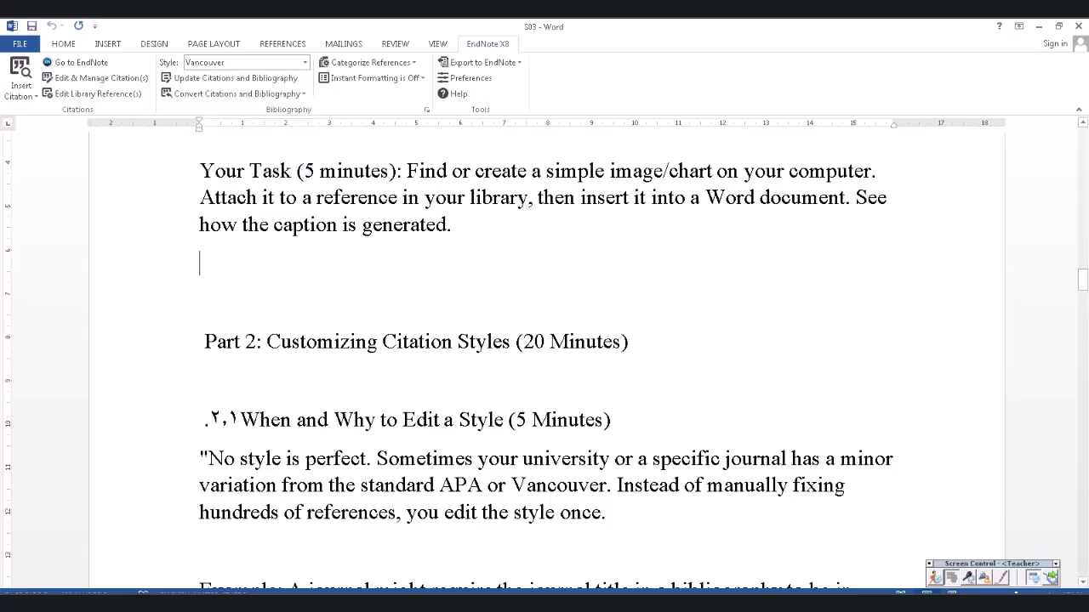
scroll(544, 357, "up", 1)
left_click(452, 279)
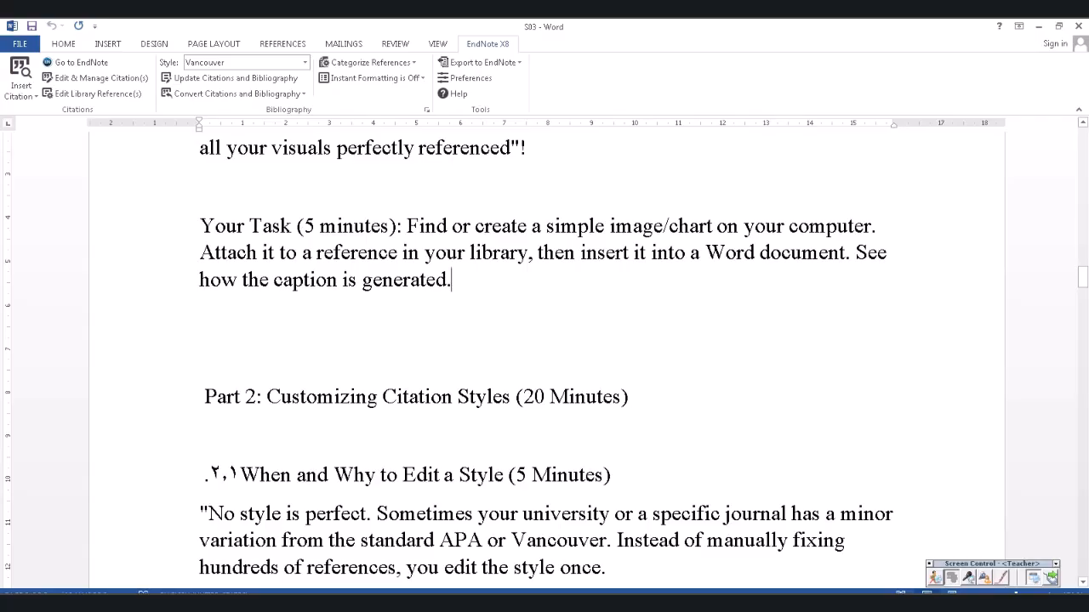
left_click(872, 226)
key("alt+Tab")
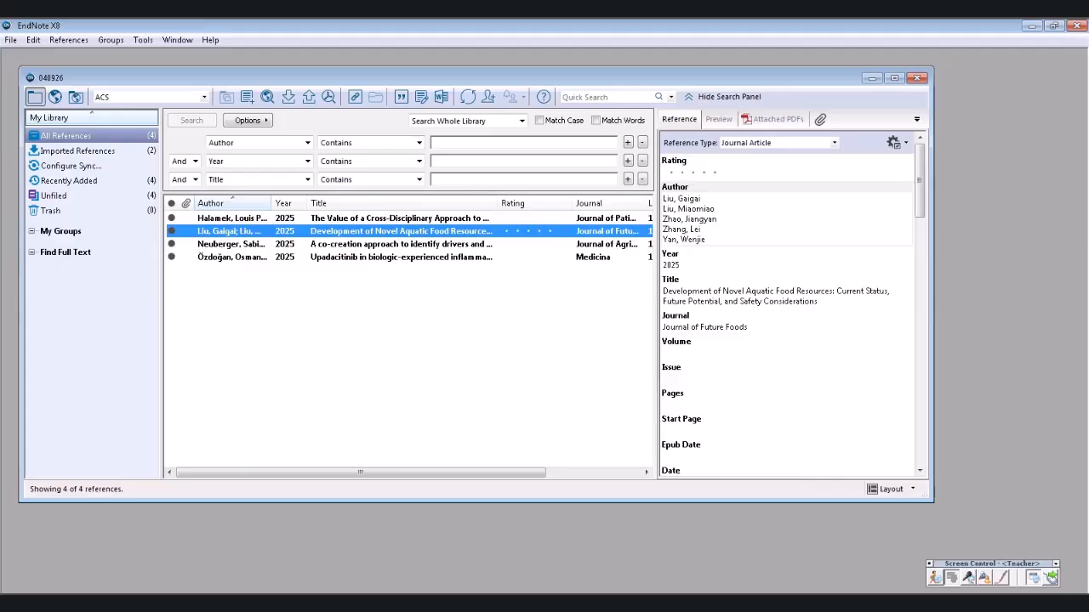
- Select the 2025 co-creation food safety risks reference, then return to S03 in Word
left_click(399, 245)
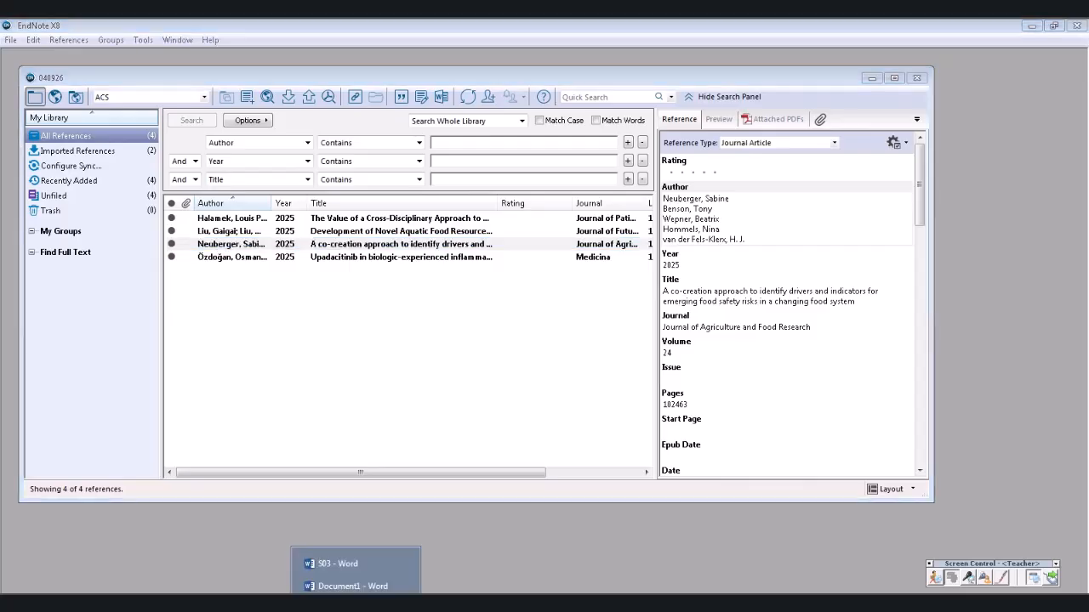
left_click(340, 564)
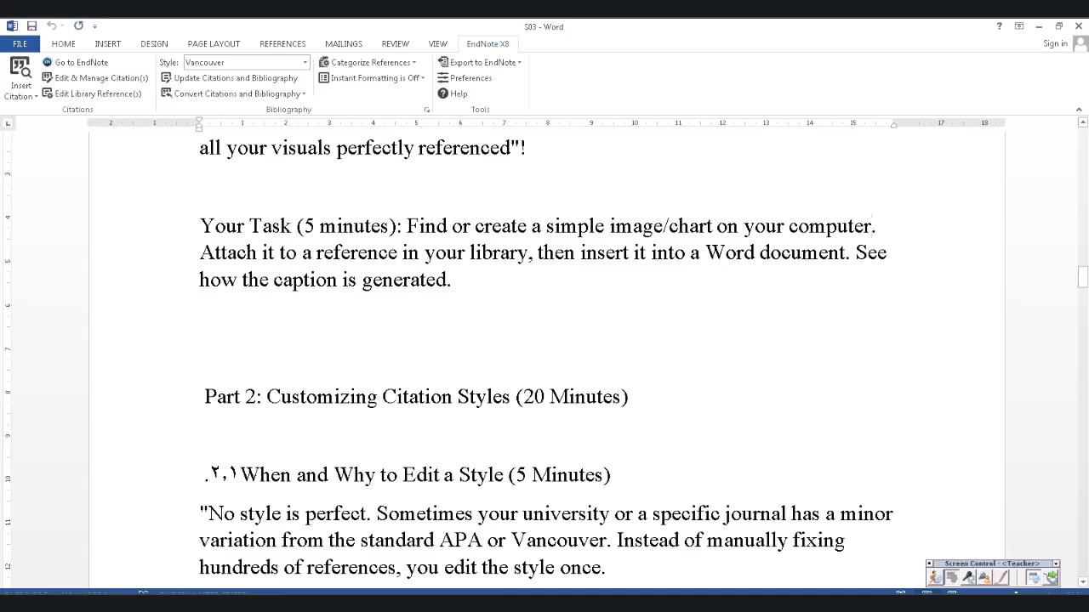
- Attempt to insert the selected citation and cancel the empty reference-match prompt
left_click(21, 90)
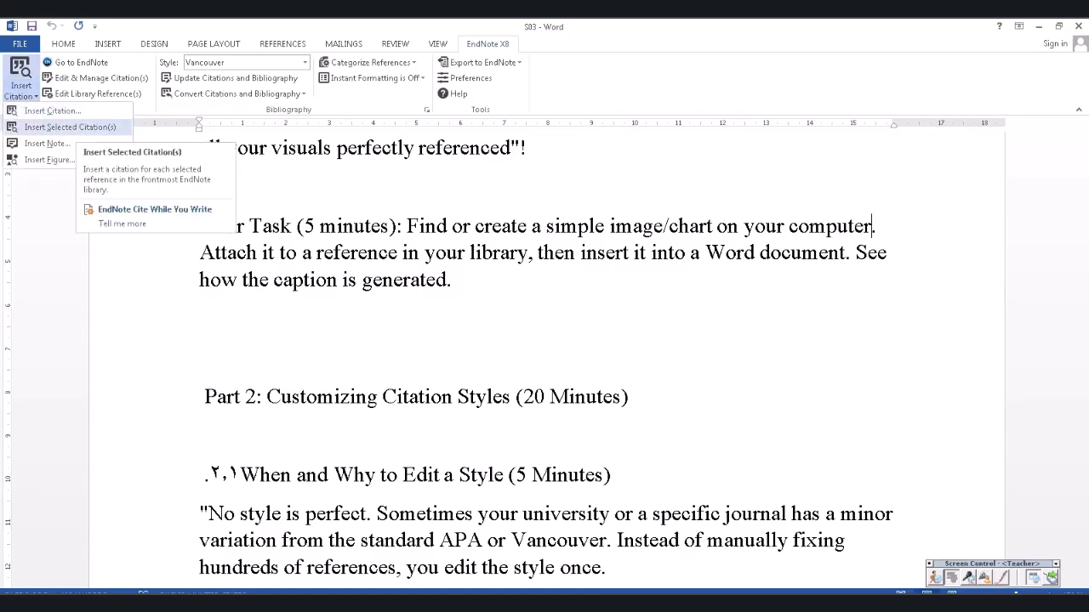
left_click(70, 127)
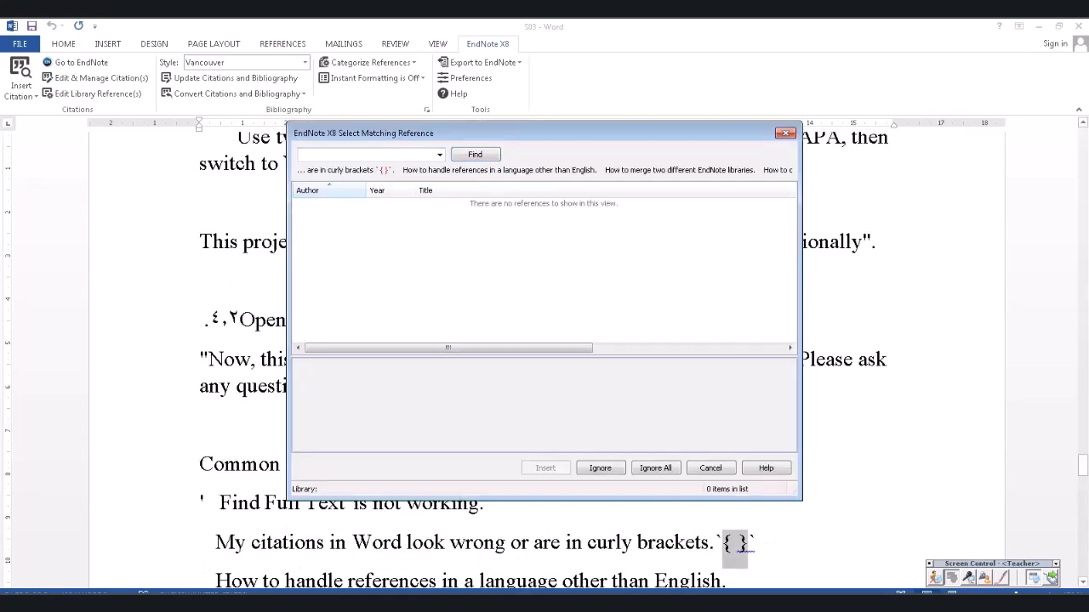
left_click(785, 133)
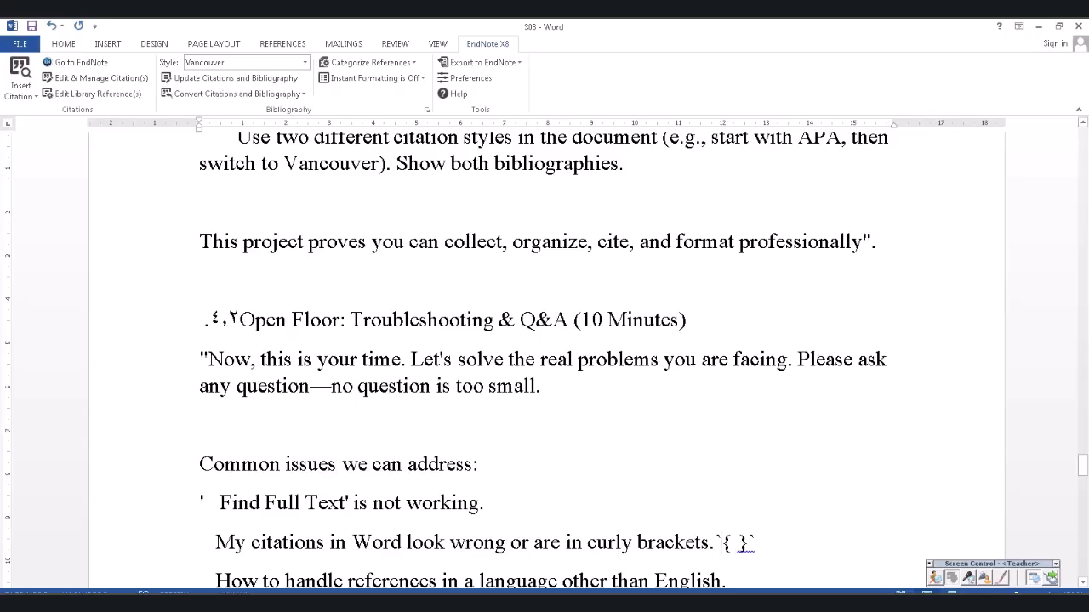
- Cite the Neuberger 2025 reference after 'Smart Groups' and run Update Citations and Bibliography
scroll(546, 357, "up", 4)
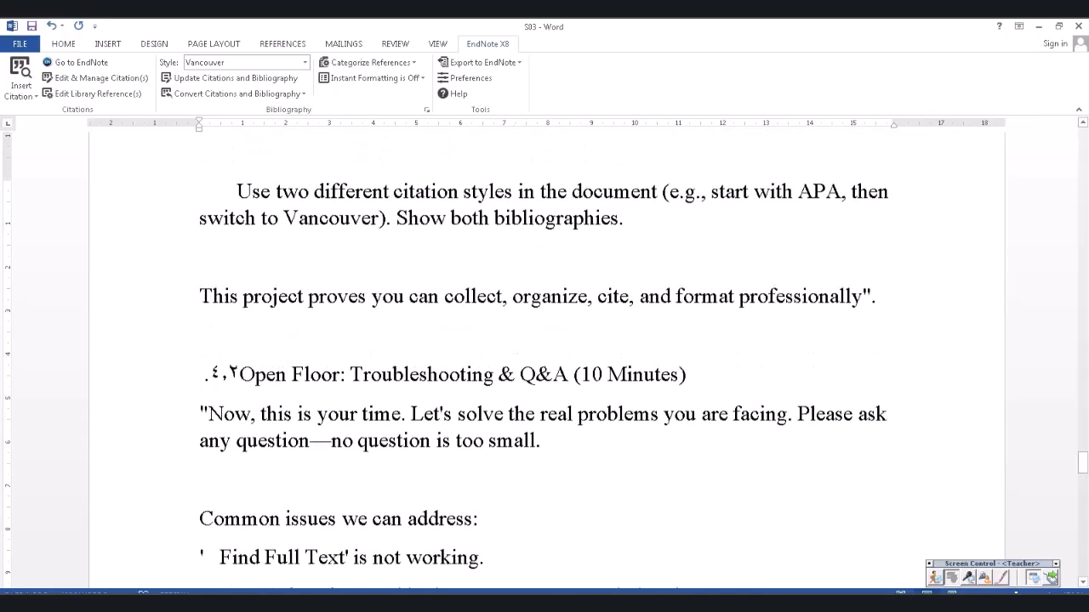
scroll(546, 357, "down", 3)
scroll(546, 357, "down", 4)
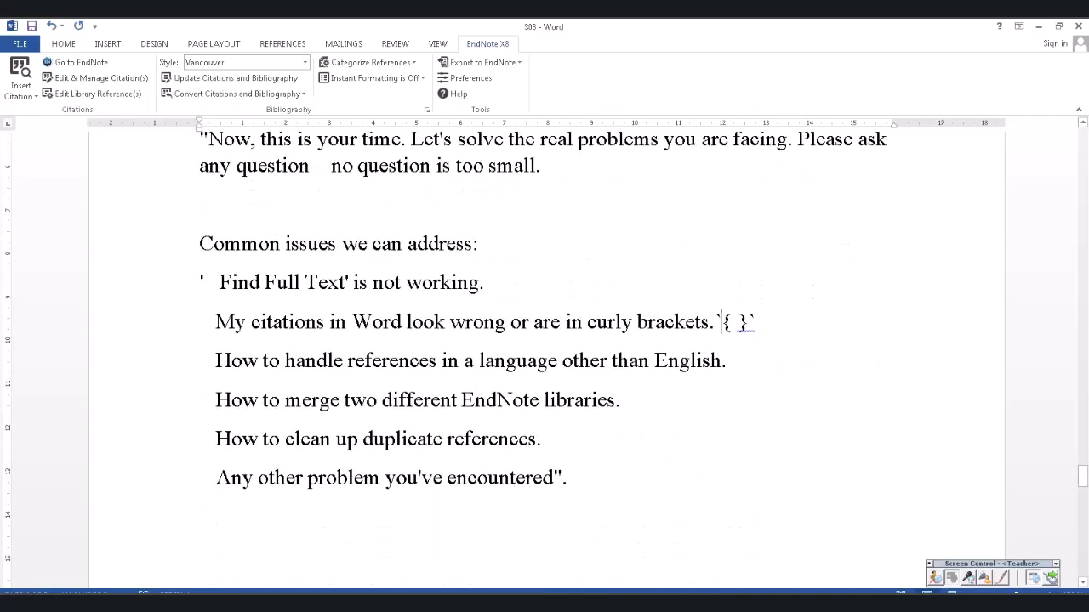
scroll(546, 357, "up", 5)
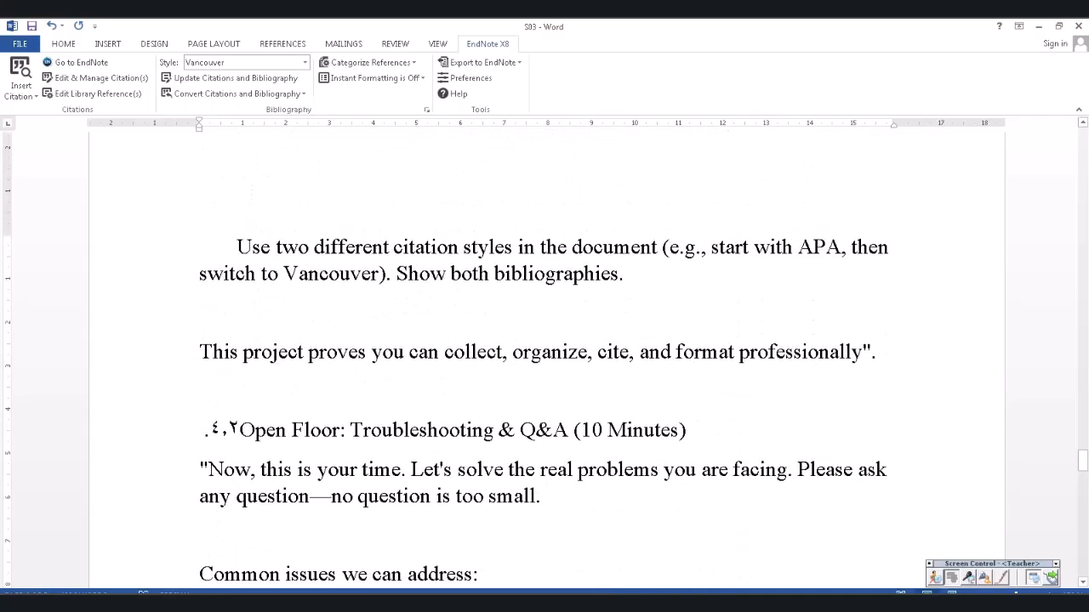
left_click_drag(1082, 460, 1081, 136)
scroll(545, 357, "down", 6)
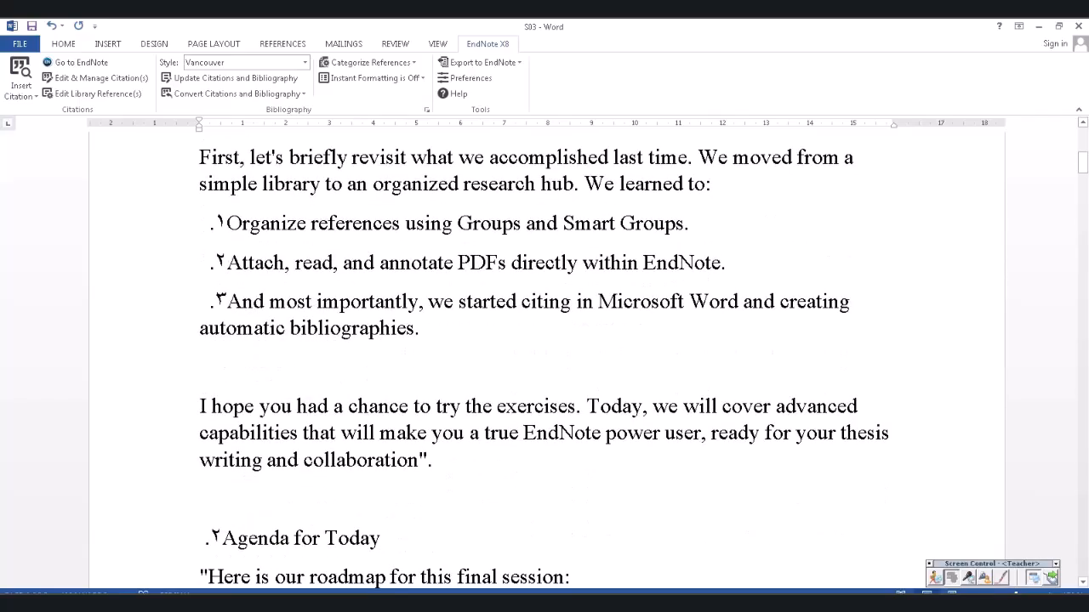
left_click(691, 224)
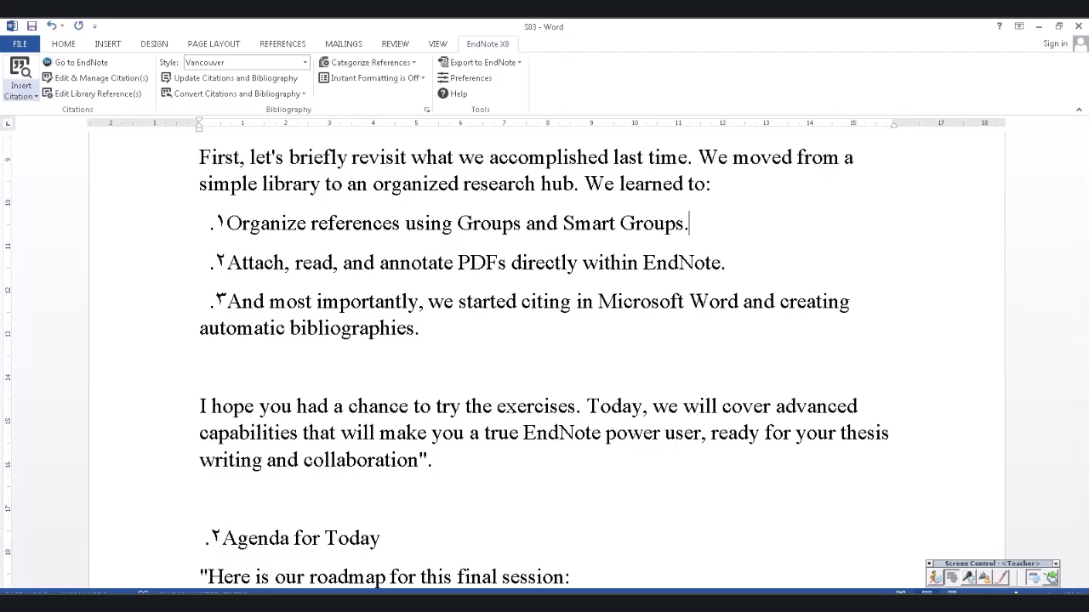
left_click(20, 96)
left_click(70, 127)
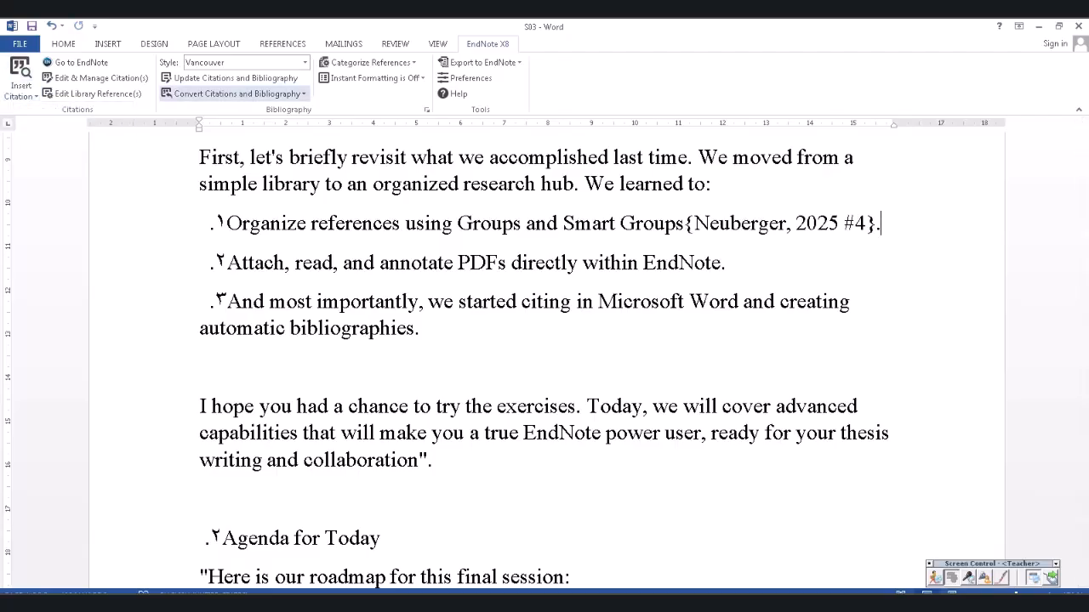
left_click(236, 77)
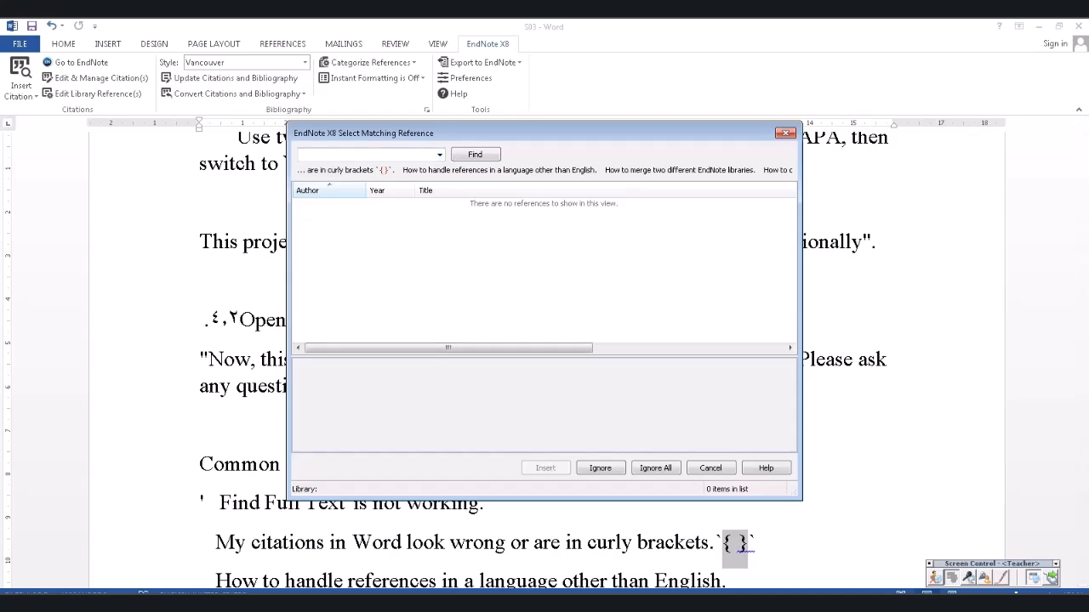
- Match the { } placeholder to the Liu 2025 reference and accept the bibliography configuration
left_click(440, 155)
left_click(366, 177)
left_click(474, 154)
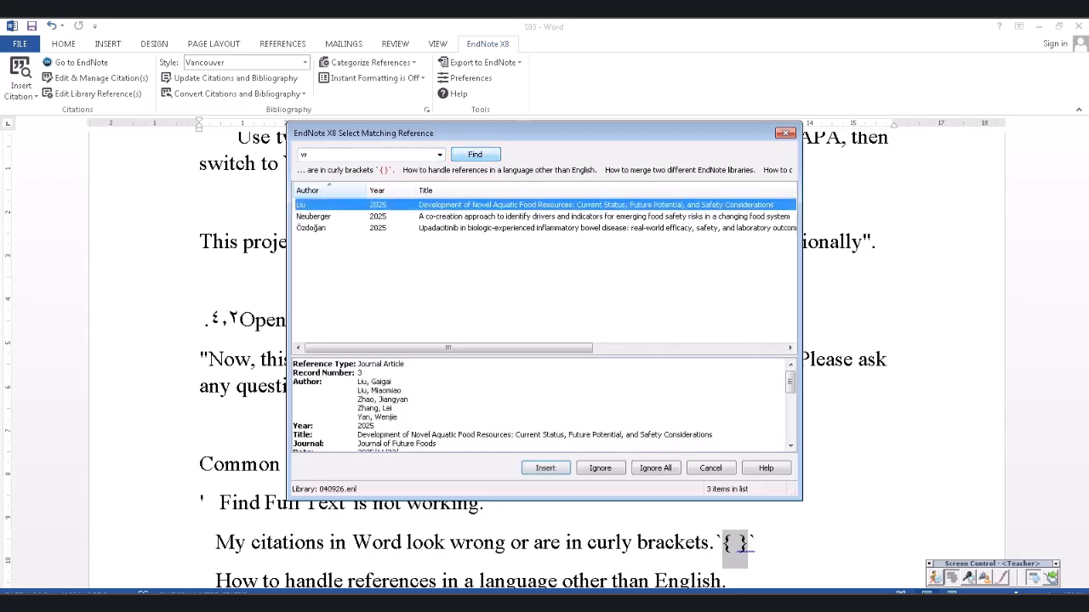
left_click(545, 468)
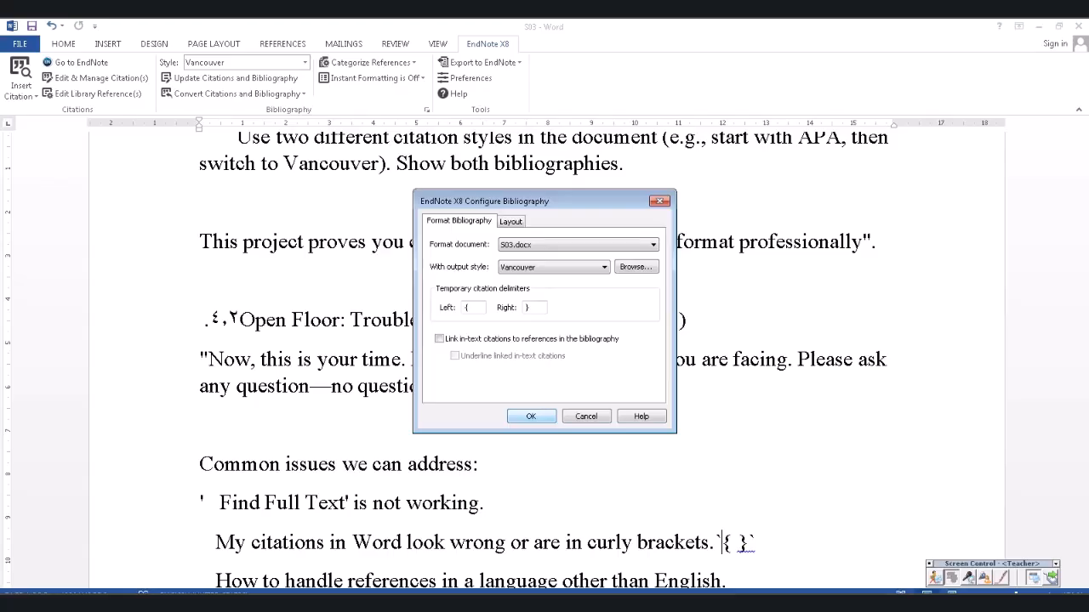
key("Return")
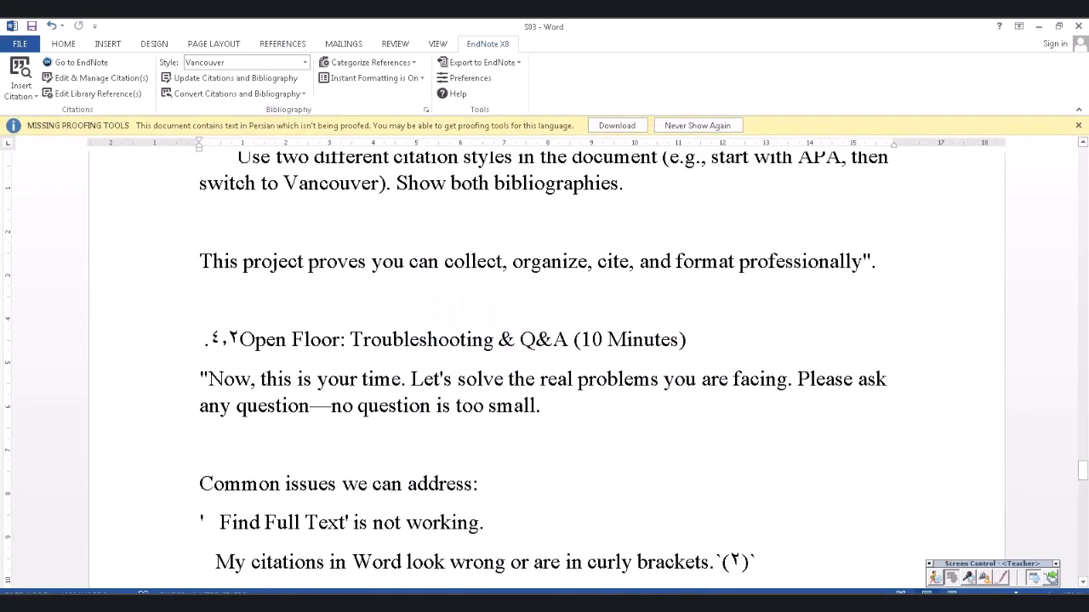
scroll(545, 366, "down", 3)
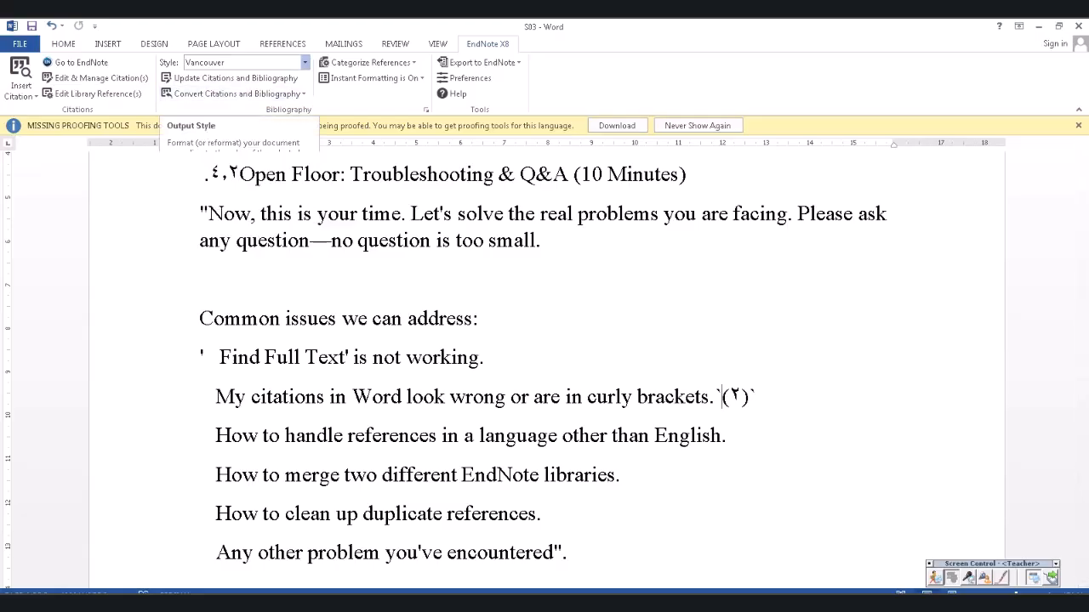
- Change the EndNote citation style to Author-Date and look over the updated bibliography
left_click(304, 62)
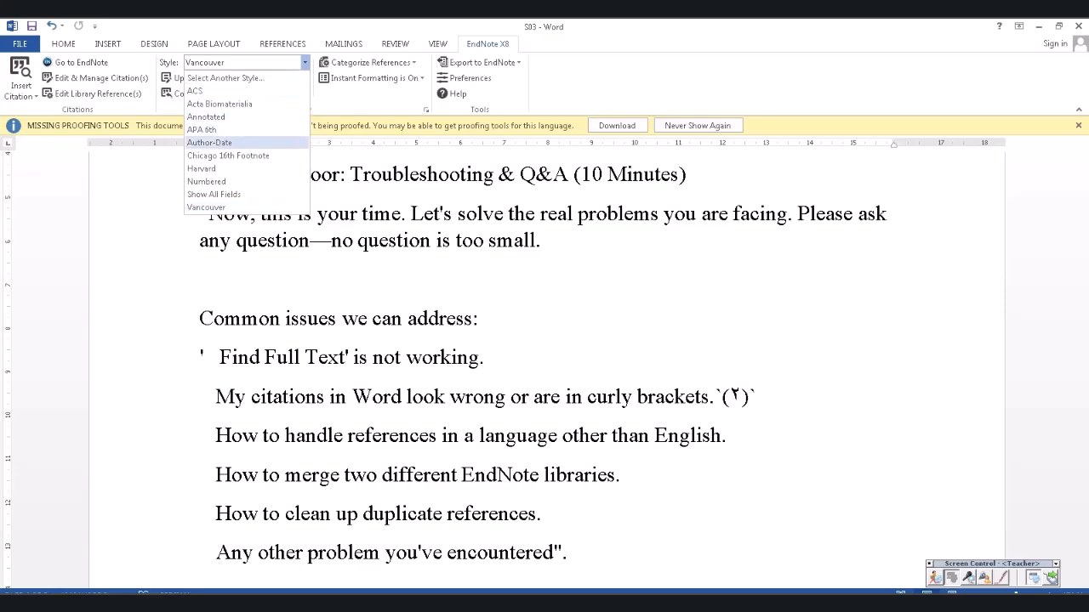
left_click(209, 142)
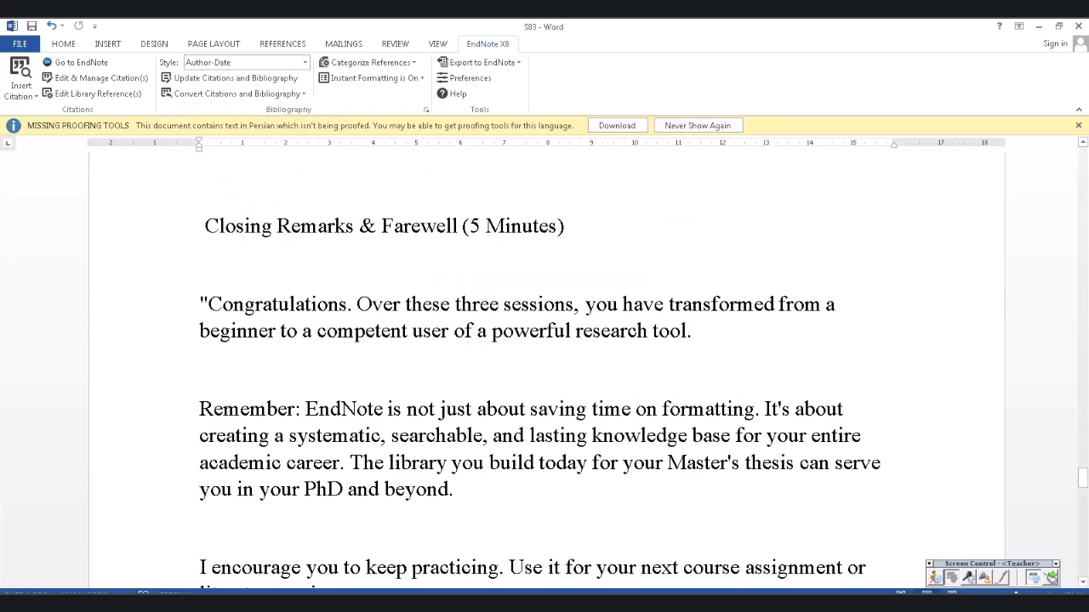
scroll(545, 370, "down", 4)
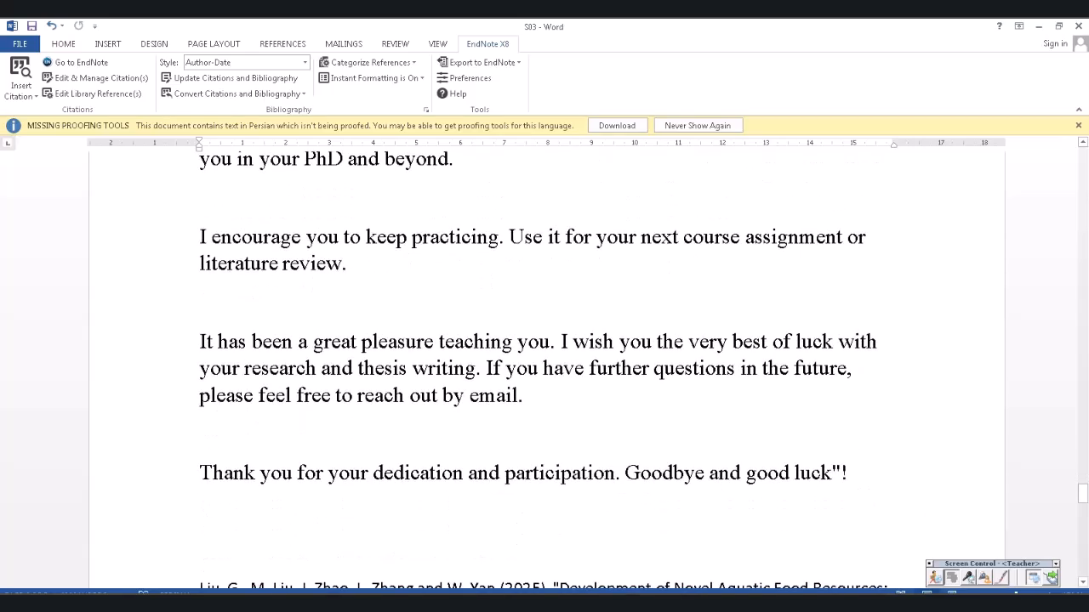
scroll(544, 370, "down", 2)
scroll(544, 370, "up", 6)
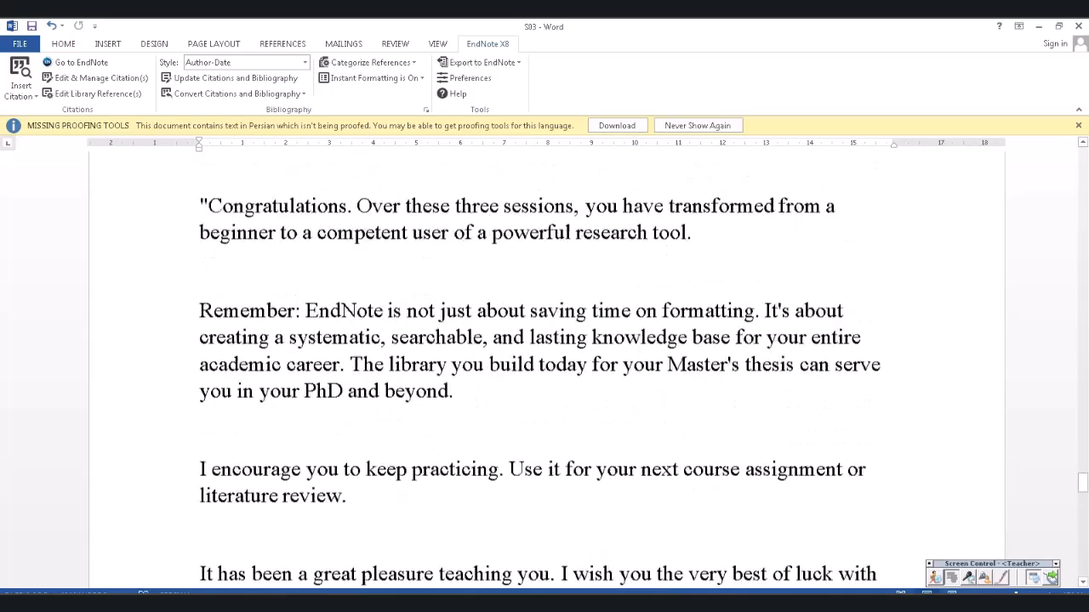
- Check the reformatted Neuberger citation, then begin a new citation after 'within EndNote.'
left_click_drag(1083, 478, 1083, 157)
scroll(544, 370, "down", 2)
scroll(545, 370, "down", 4)
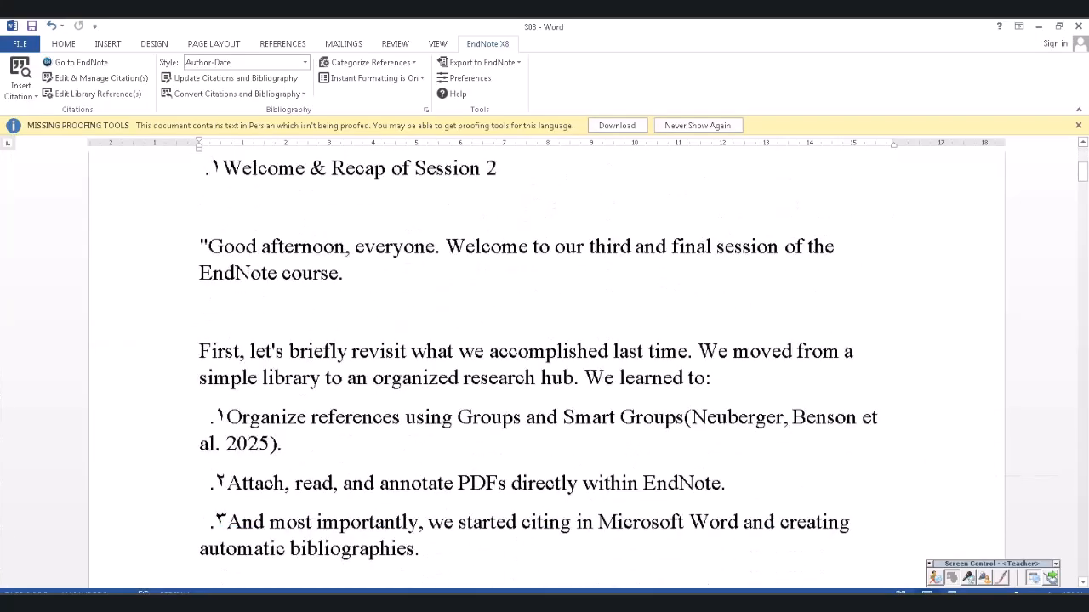
scroll(544, 370, "up", 1)
left_click(717, 243)
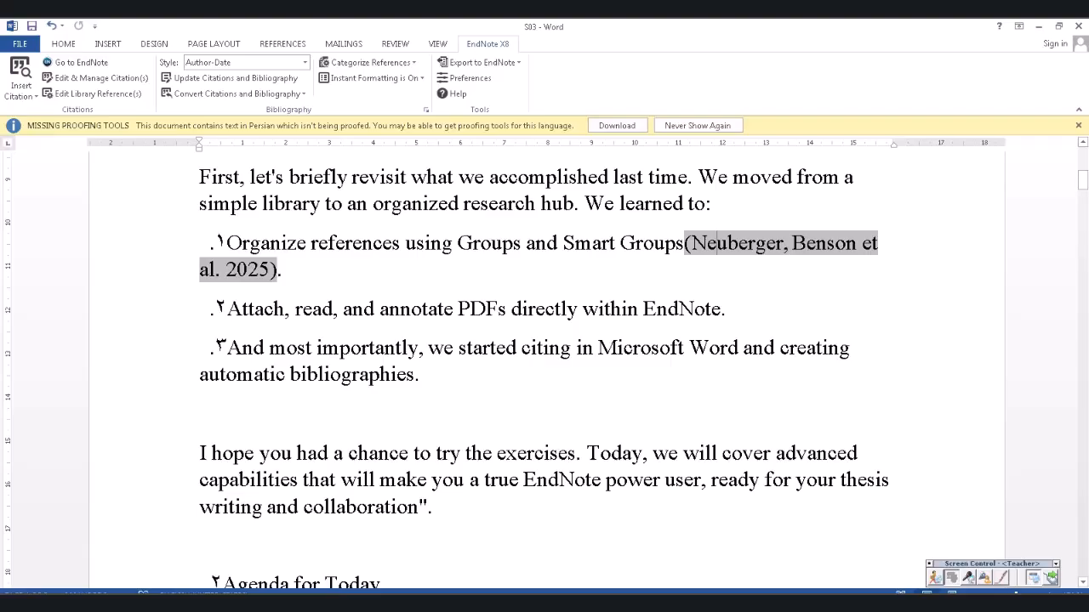
left_click(726, 308)
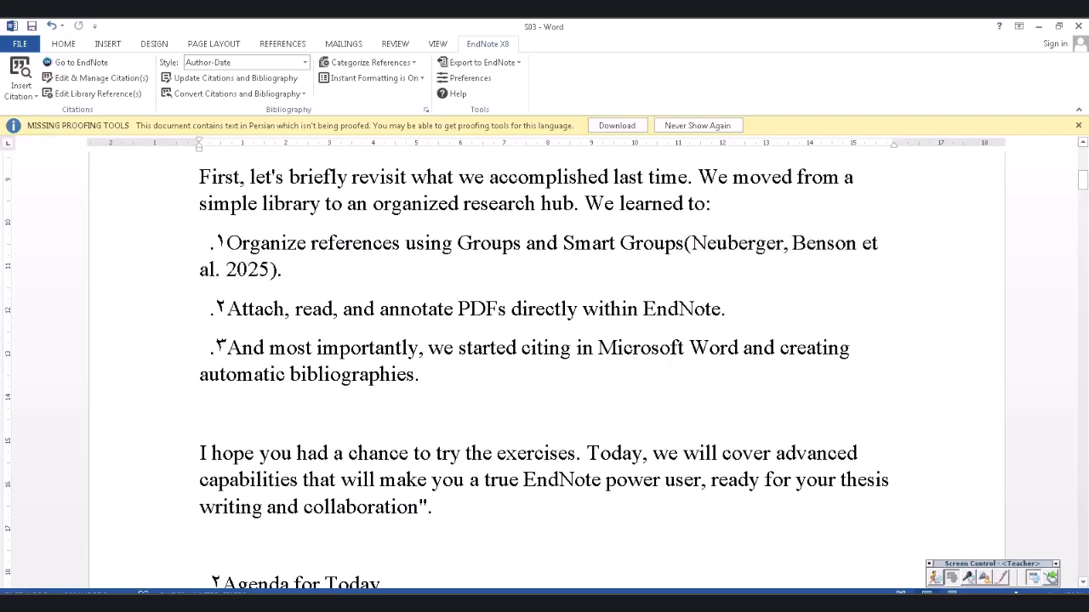
left_click(21, 92)
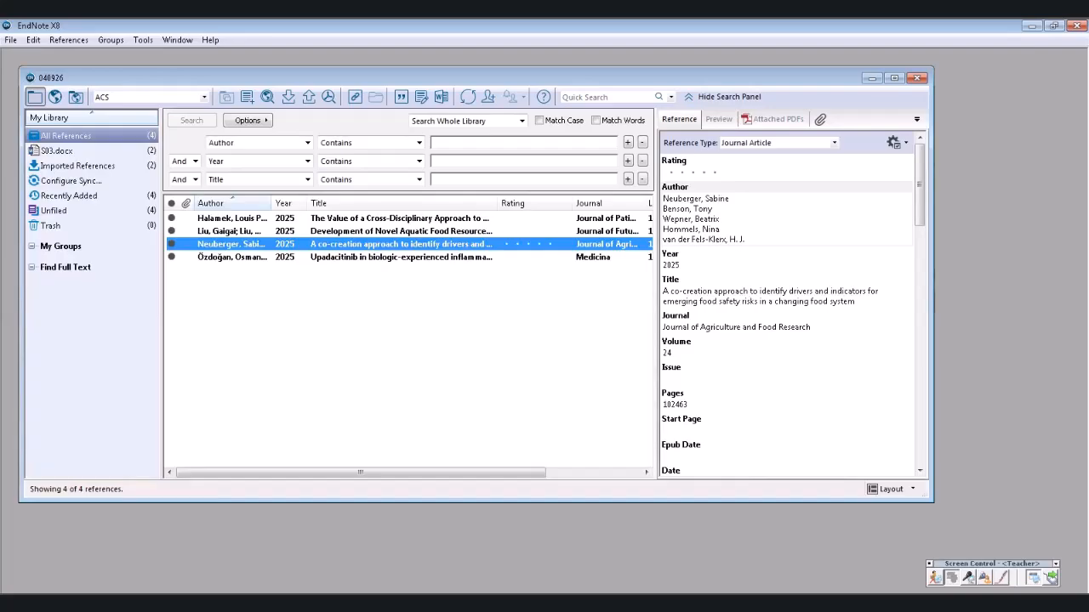
- Select the Halamek 2025 reference in EndNote and return to the S03 Word document
left_click(399, 231)
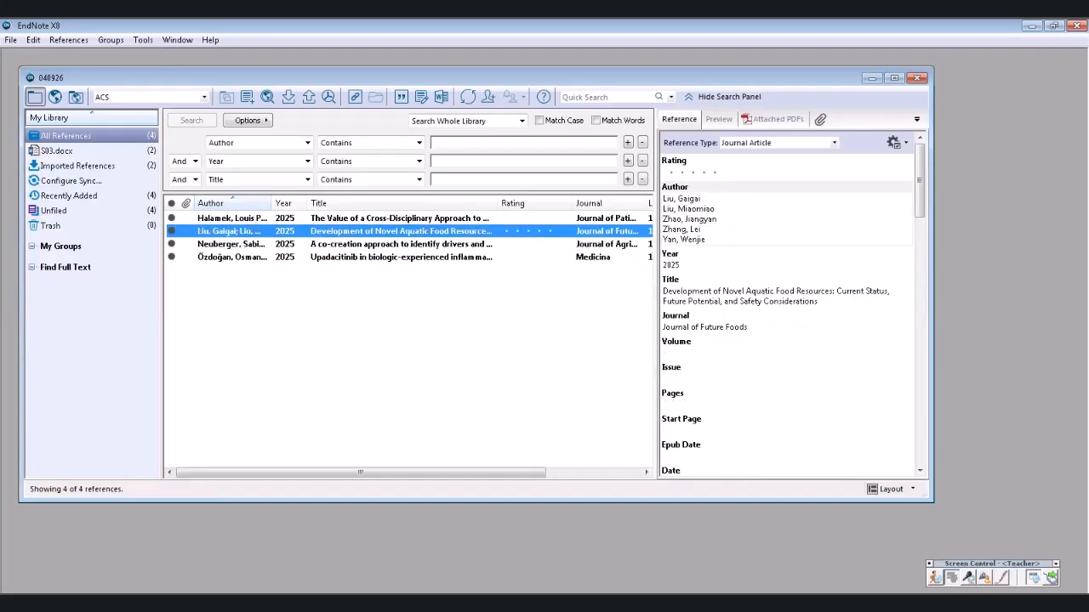
left_click(400, 218)
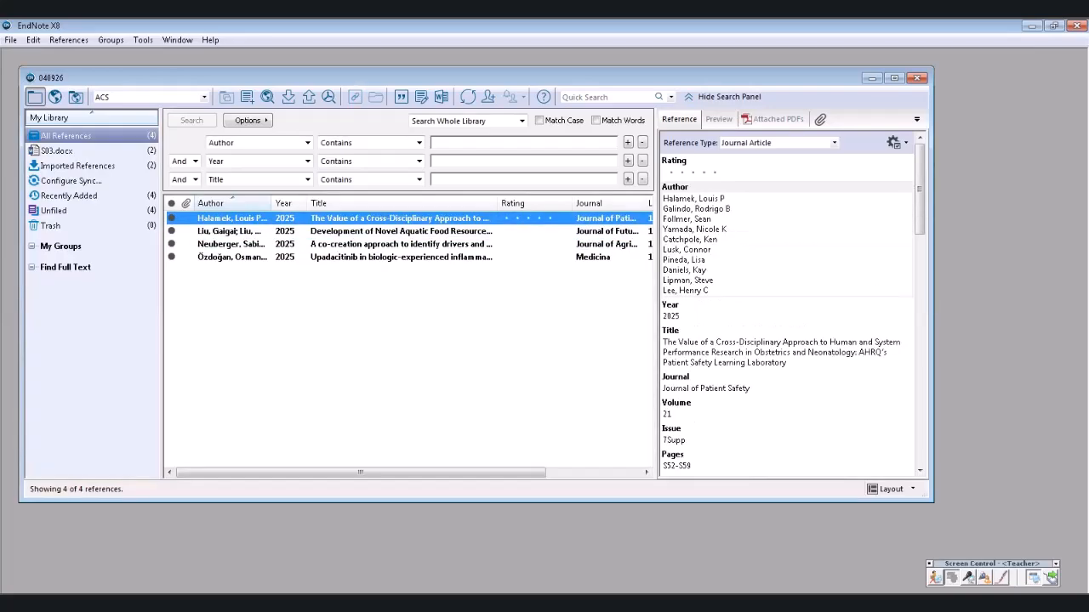
left_click(355, 603)
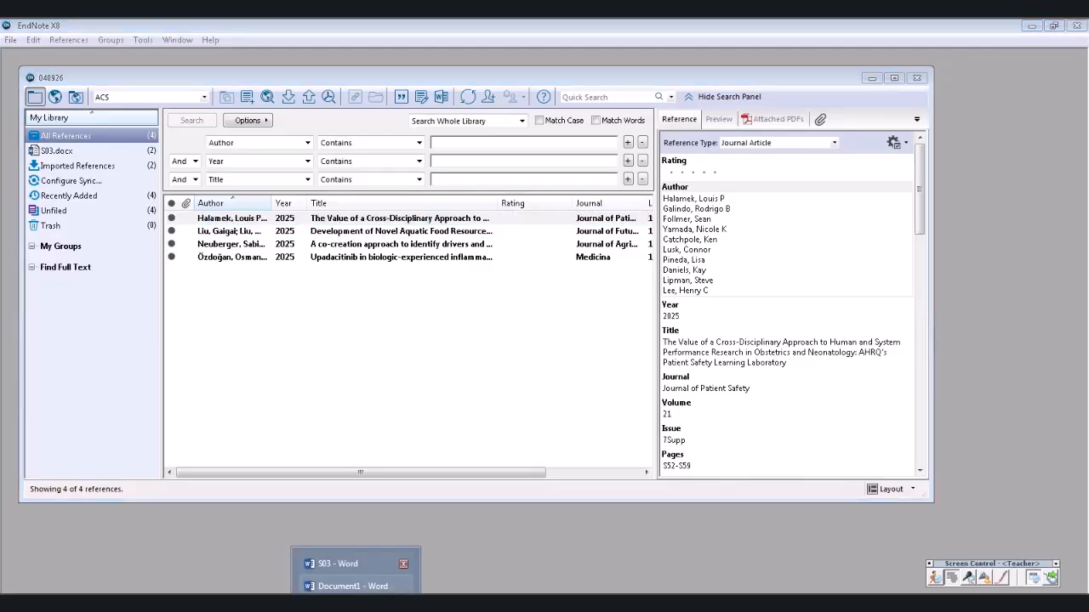
left_click(400, 563)
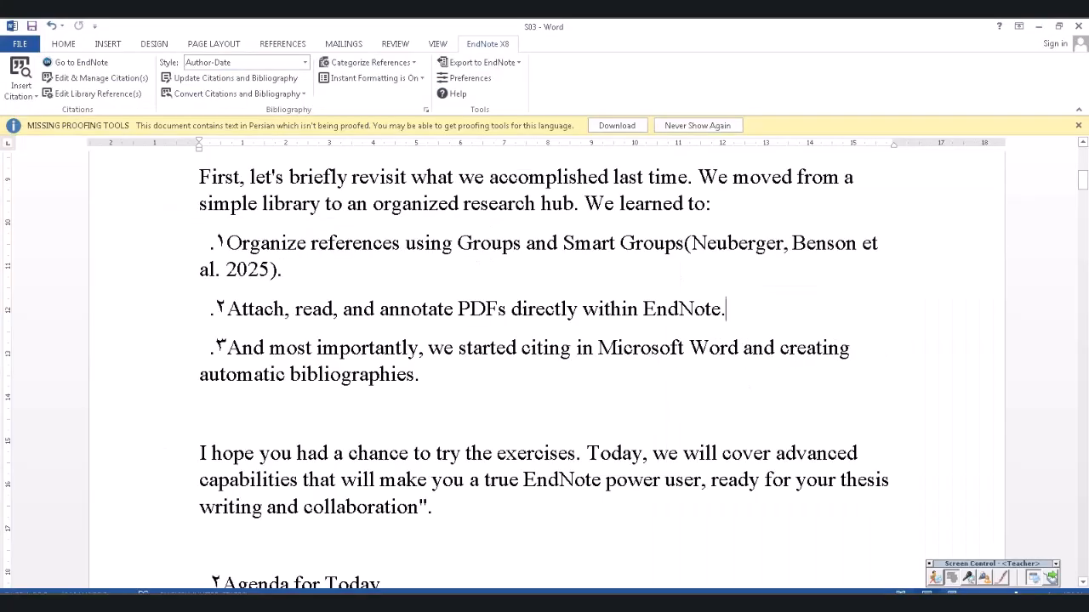
- Cite the Halamek reference after 'within EndNote' and restore Vancouver style, numbering citations (1) and (2)
left_click(21, 92)
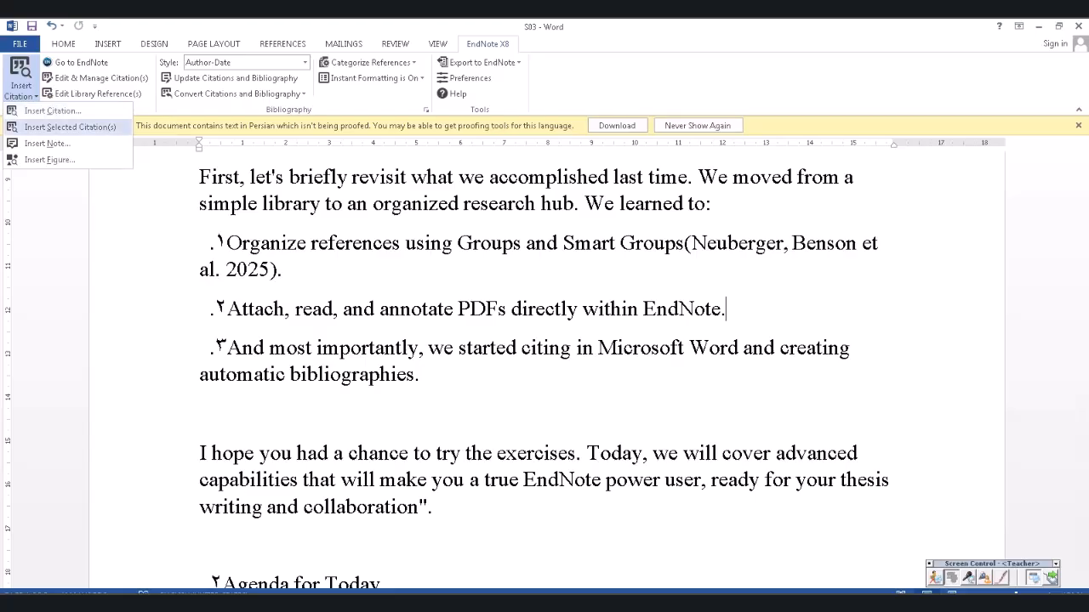
left_click(70, 127)
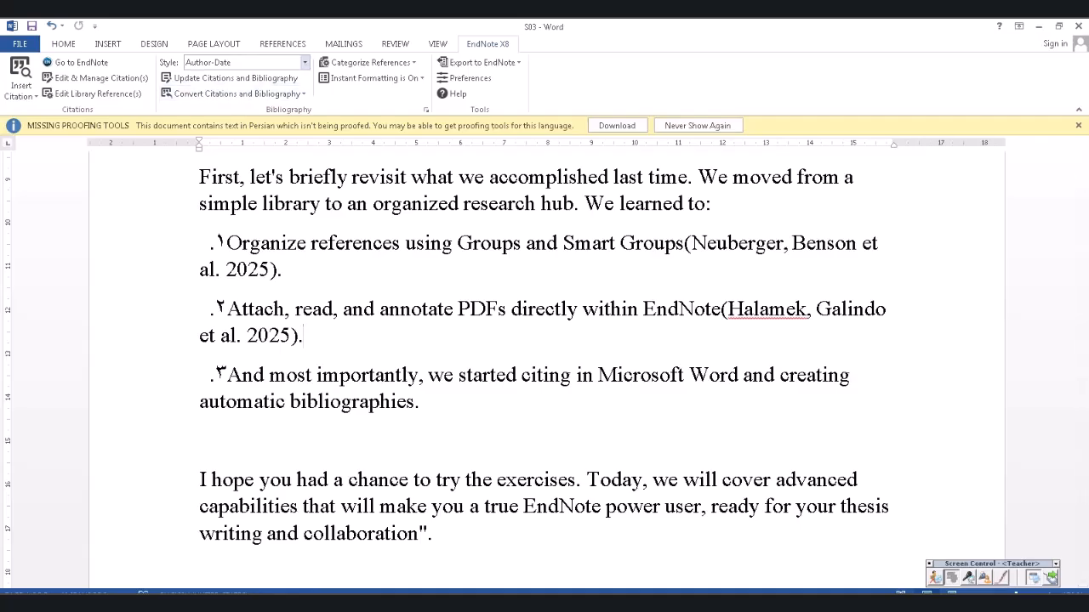
left_click(305, 62)
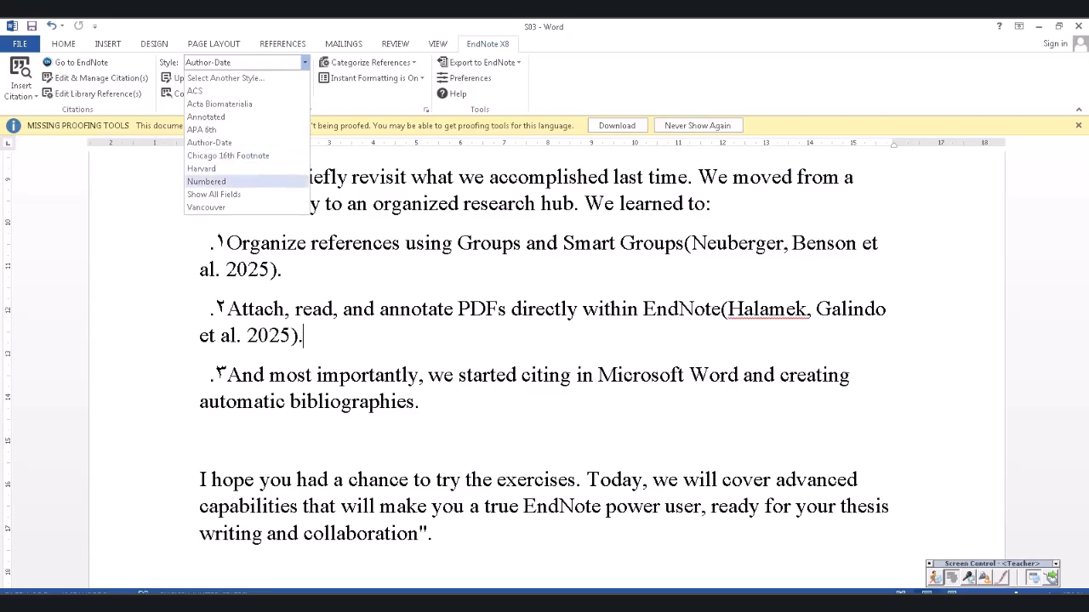
left_click(206, 206)
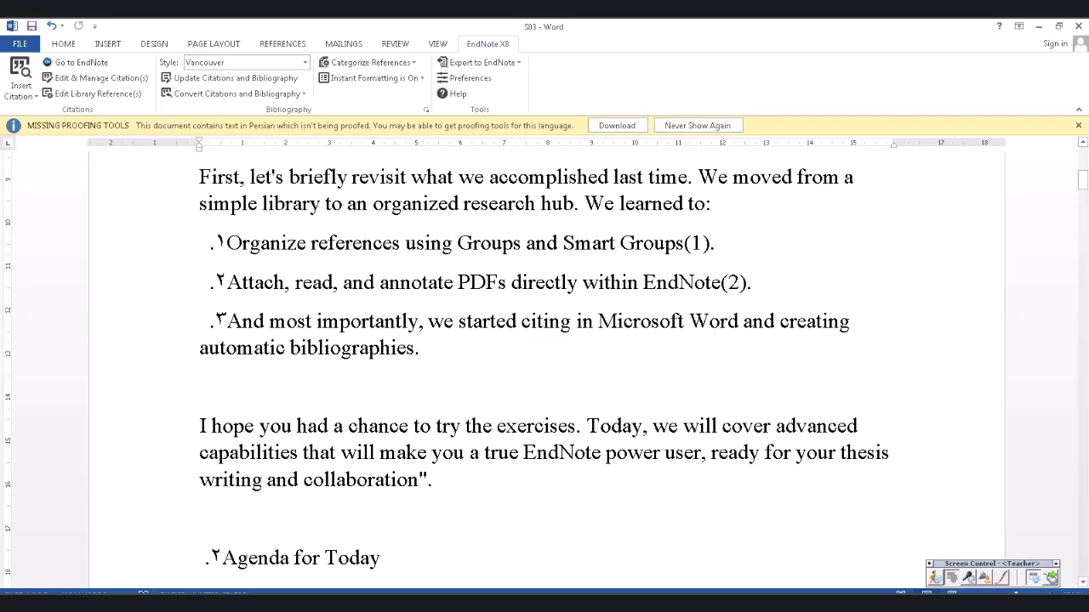
scroll(545, 366, "down", 20)
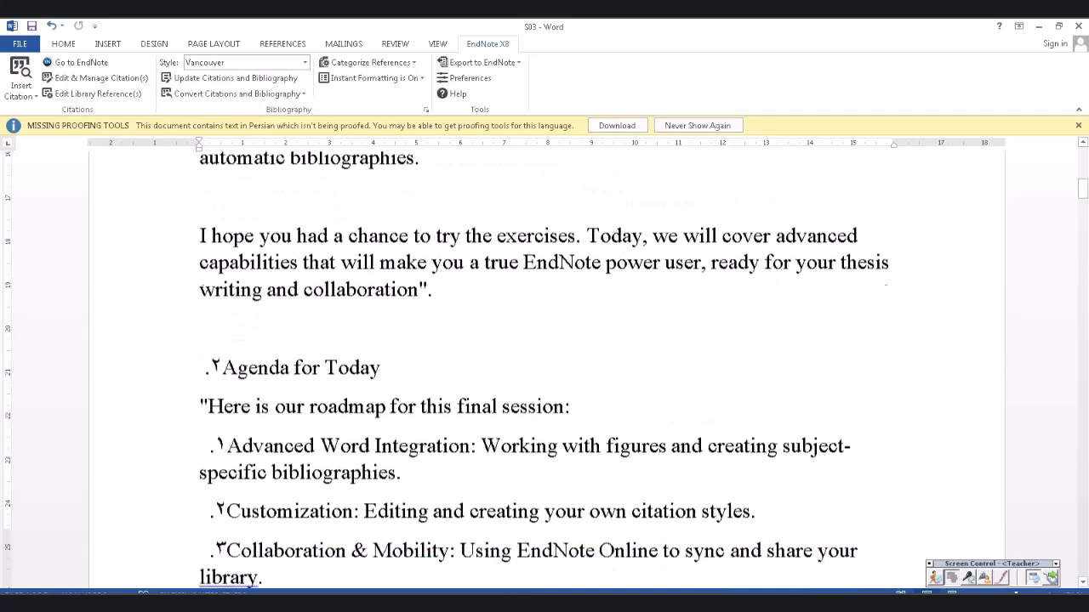
scroll(544, 366, "down", 4)
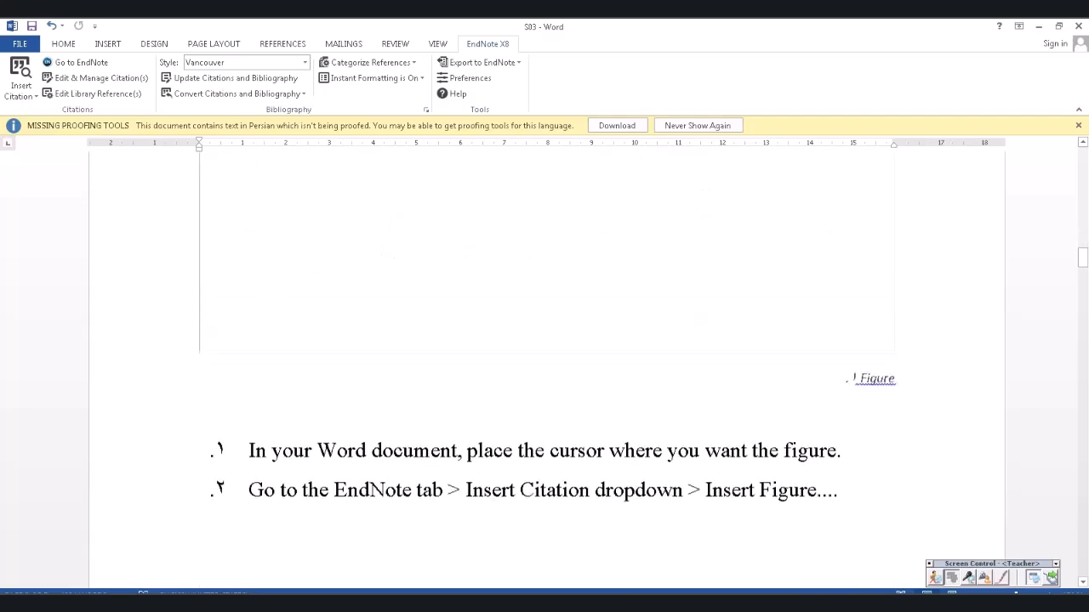
left_click_drag(1081, 257, 1082, 557)
scroll(545, 365, "up", 5)
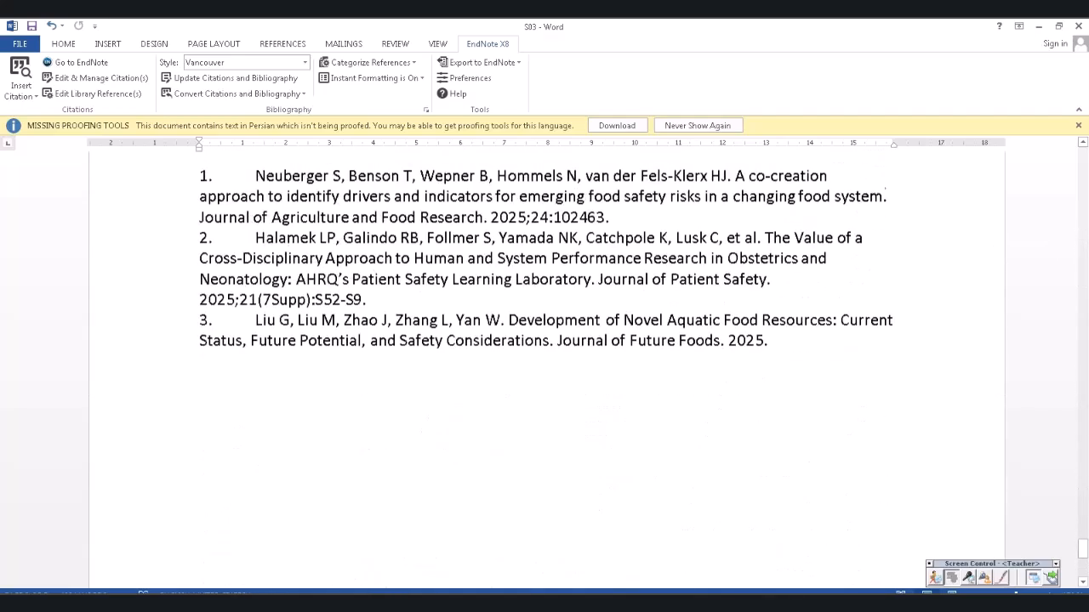
left_click(317, 347)
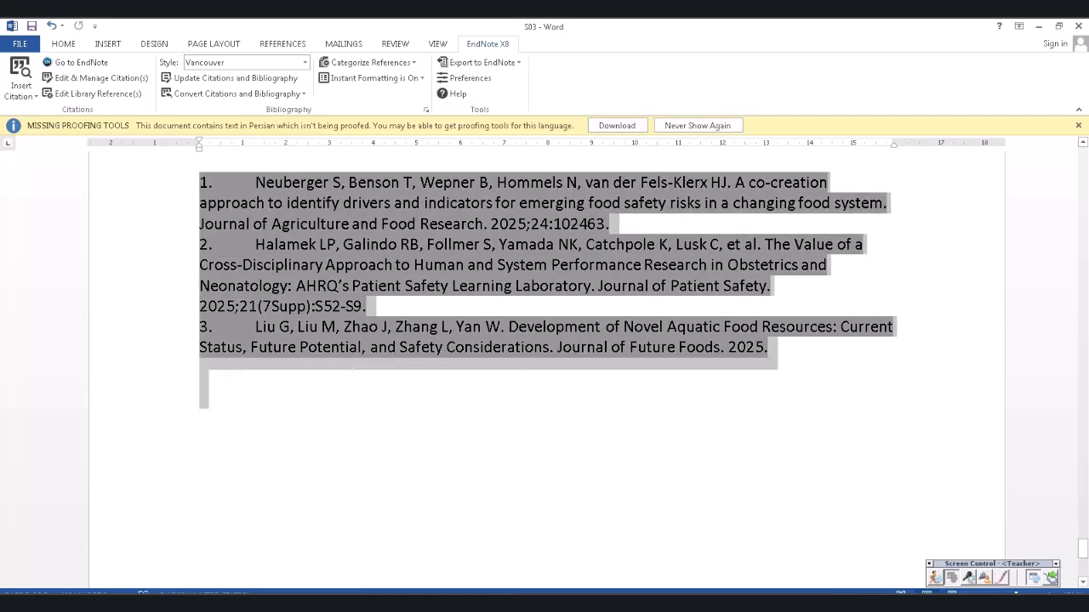
left_click_drag(1082, 548, 1082, 158)
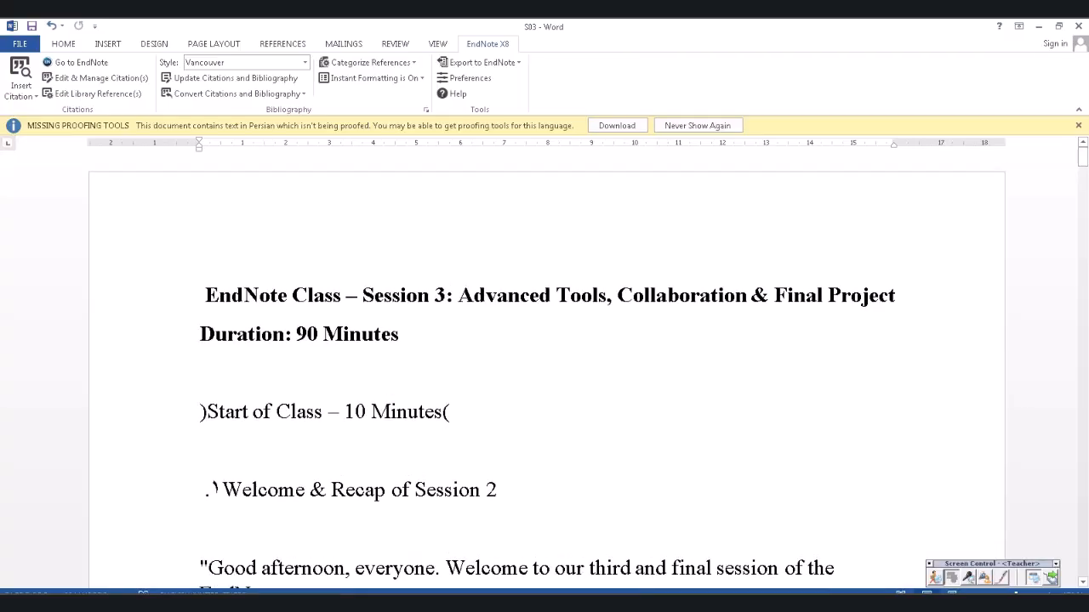
scroll(544, 366, "down", 3)
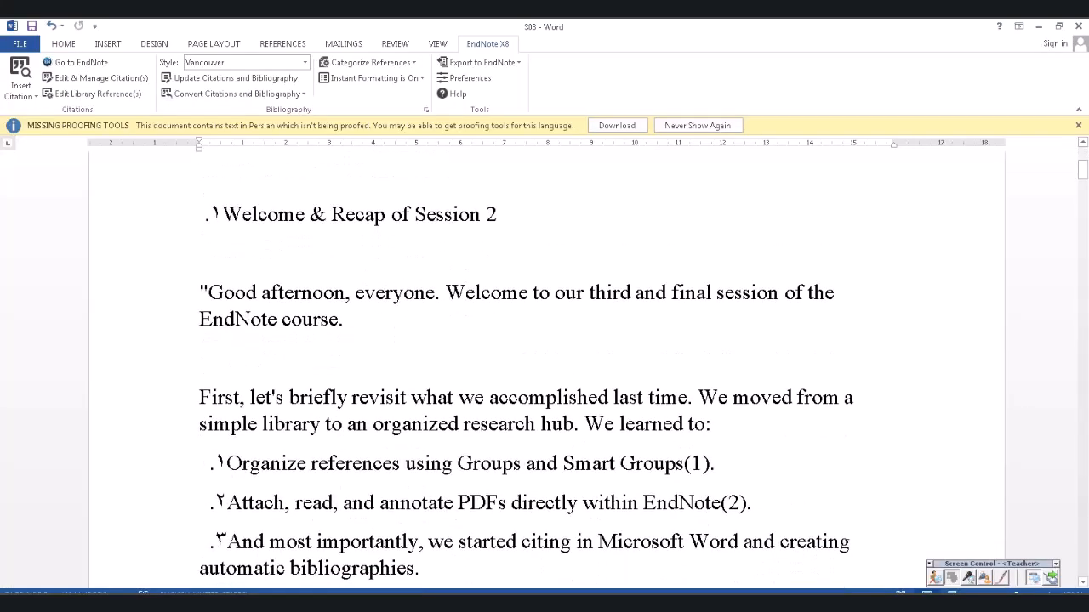
scroll(544, 366, "down", 3)
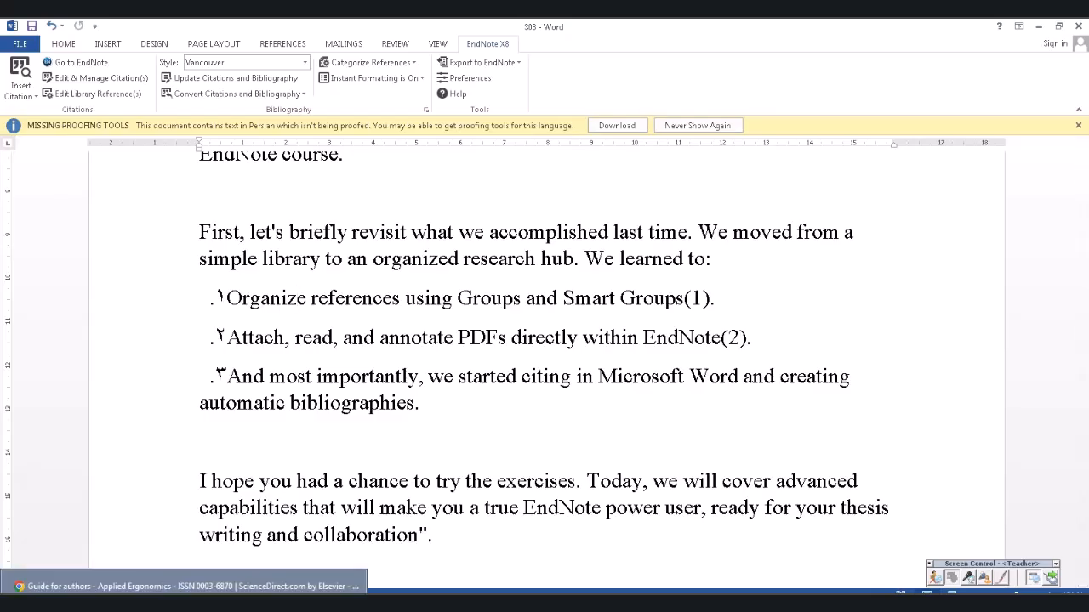
- Review the Applied Ergonomics reference style rules, highlighting the single-author rule and an example citation
left_click(184, 586)
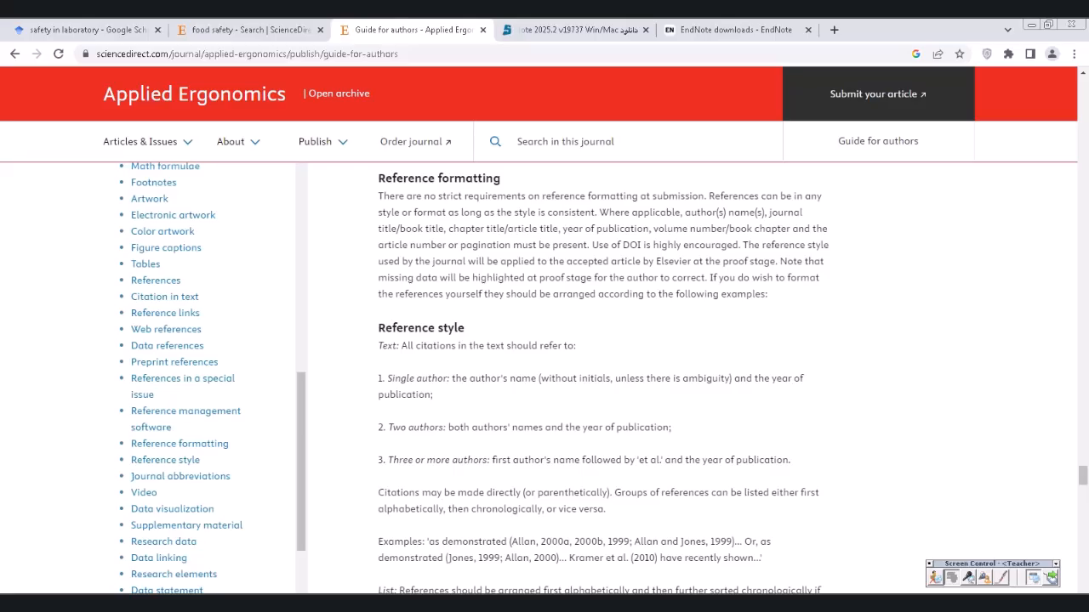
left_click_drag(387, 377, 433, 394)
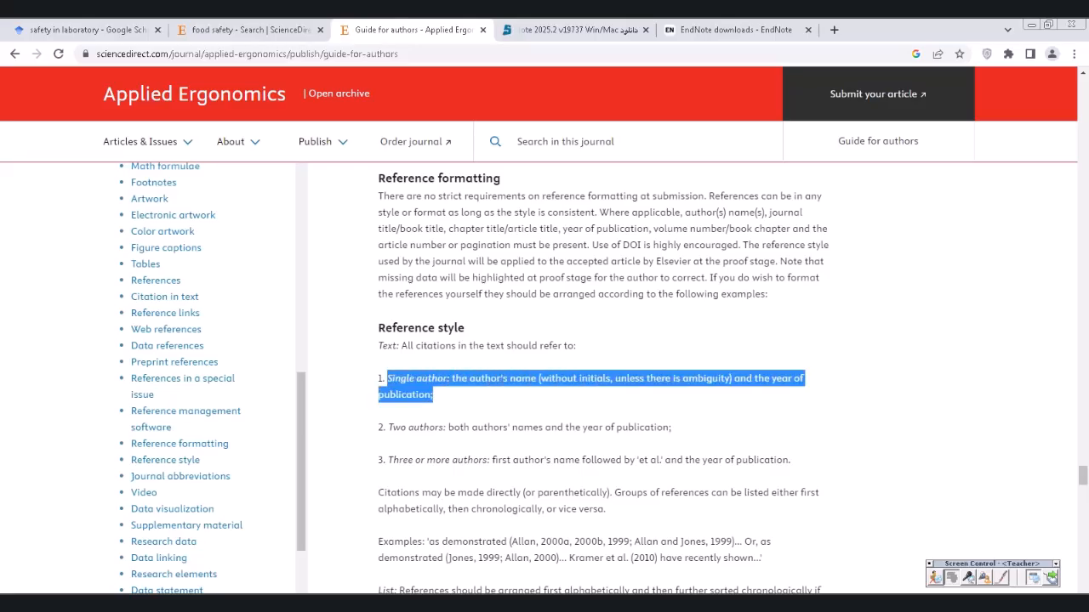
left_click(459, 399)
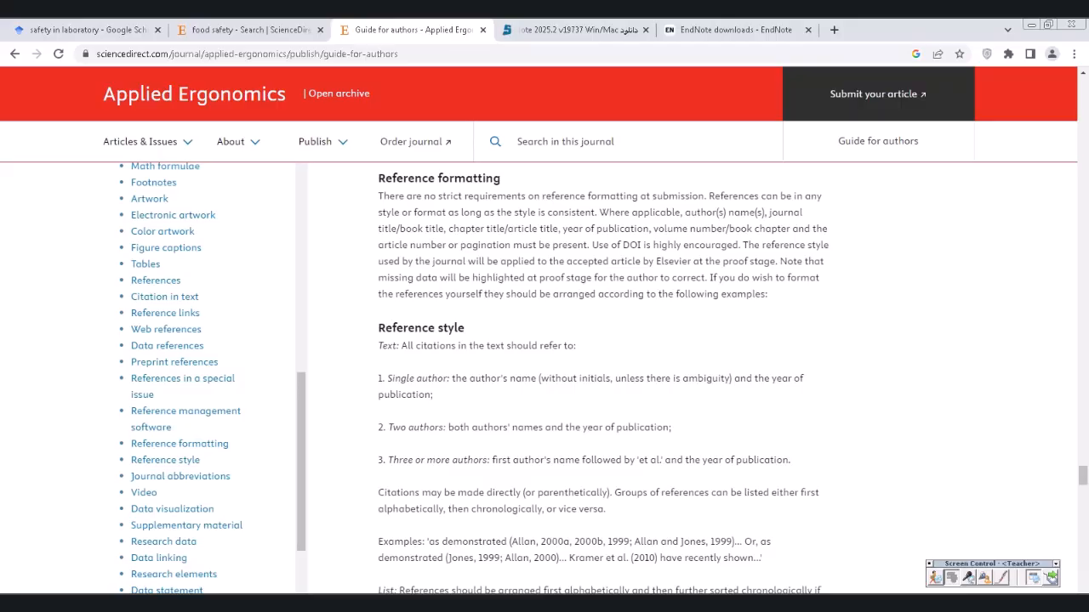
scroll(604, 378, "down", 2)
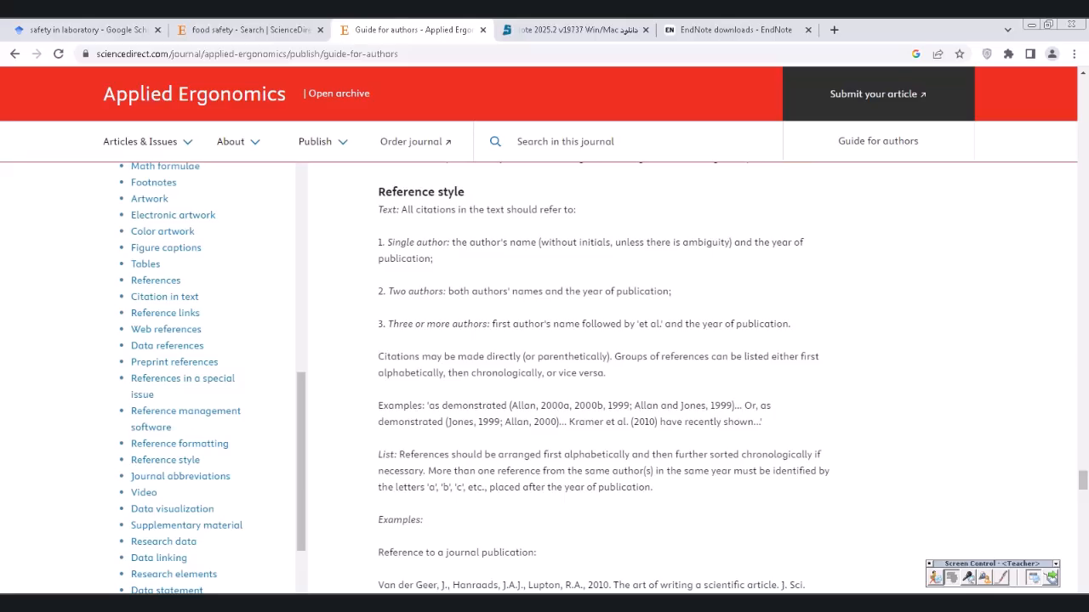
left_click_drag(511, 405, 722, 406)
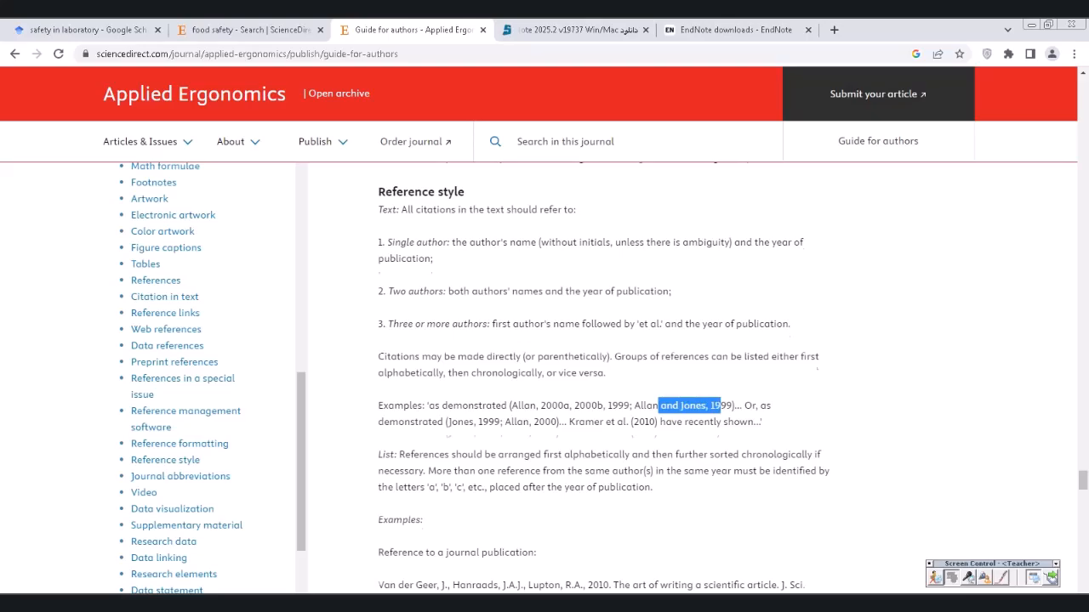
scroll(603, 378, "up", 14)
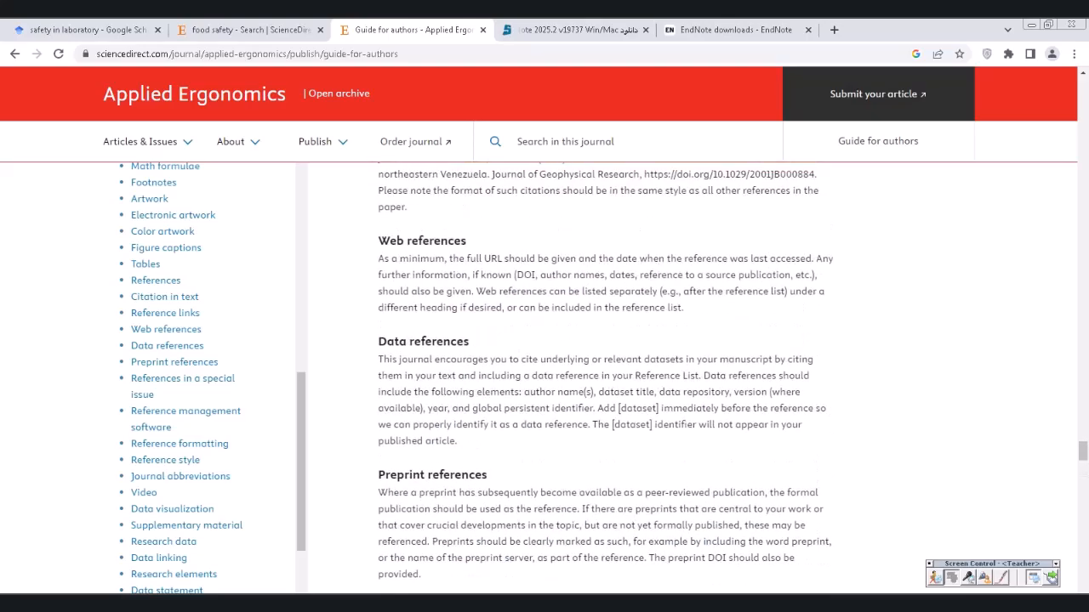
scroll(603, 377, "up", 5)
left_click_drag(1083, 437, 1083, 88)
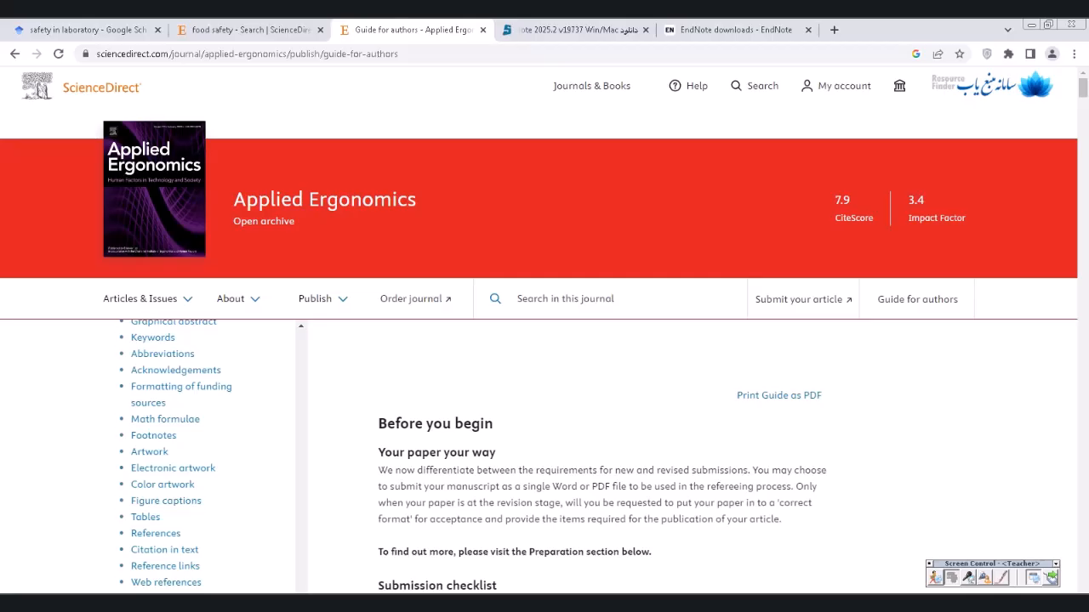
- Select the guide page's full web address in the address bar
left_click(408, 54)
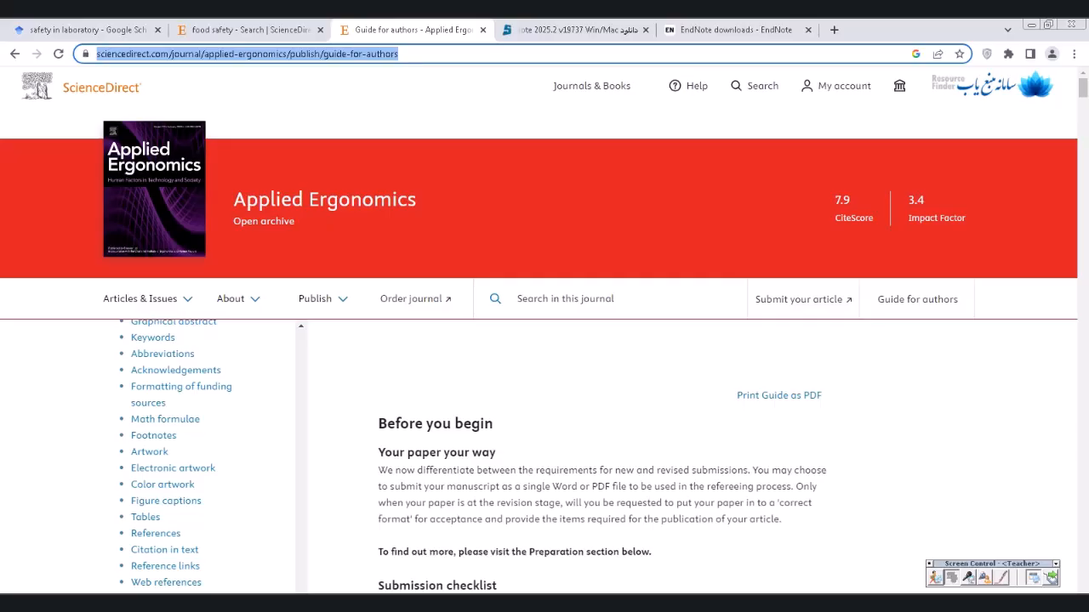
left_click(452, 54)
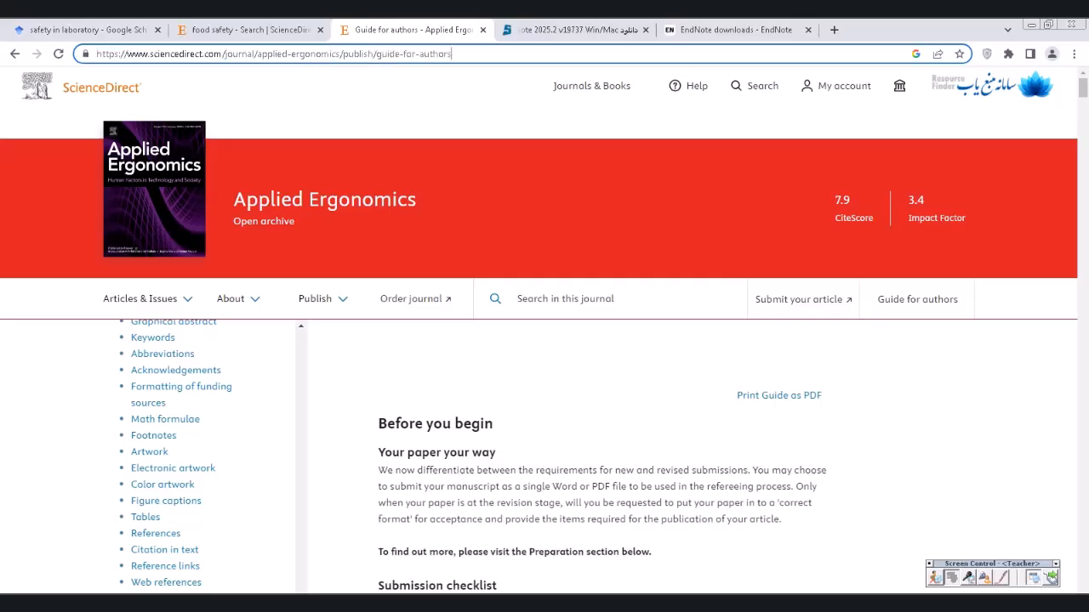
left_click_drag(451, 54, 96, 53)
left_click(134, 54)
- Scroll to the Submission checklist and return to the Google Scholar 'safety in laboratory' results
scroll(545, 357, "down", 2)
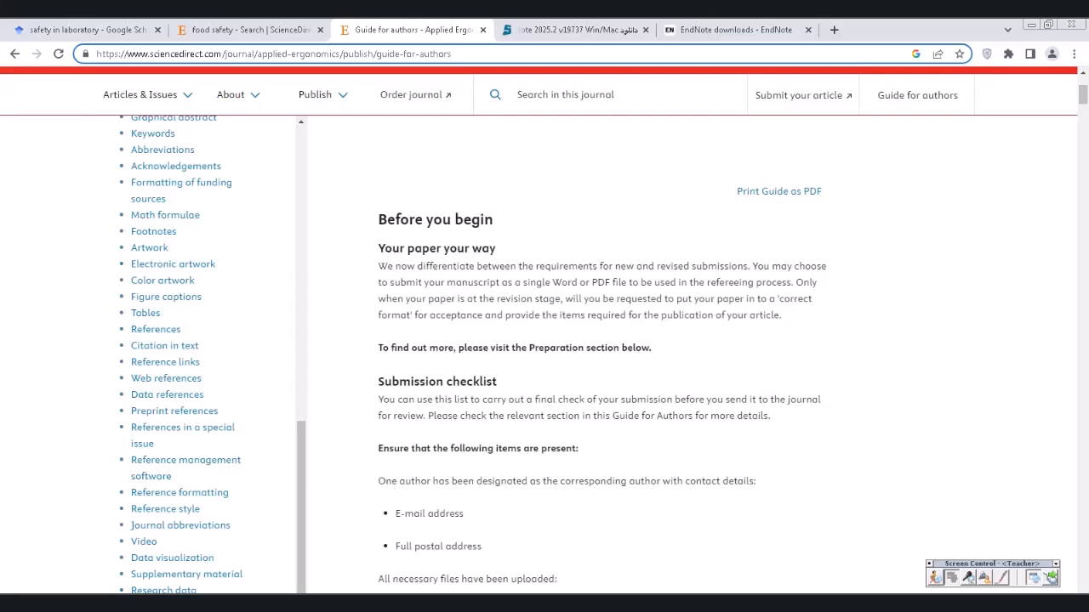
scroll(596, 357, "down", 3)
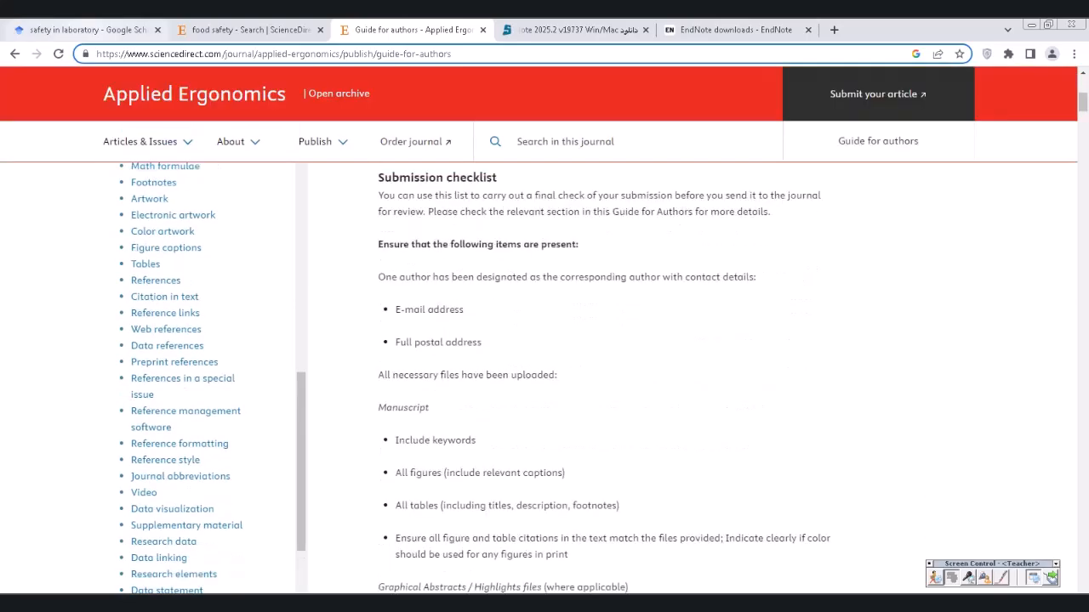
left_click(89, 30)
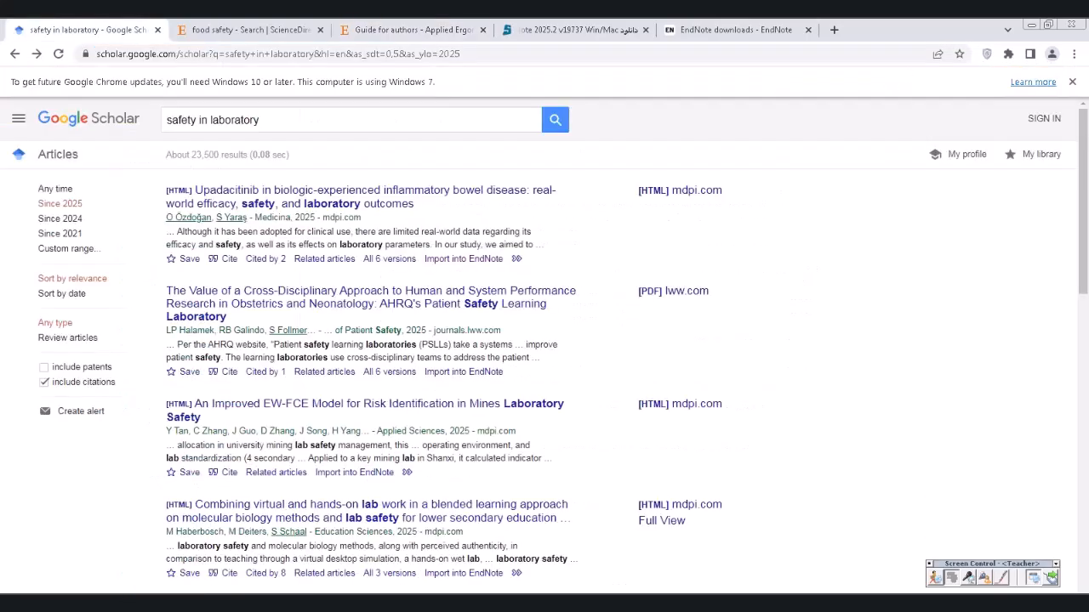
- Bring the S03 lesson document back in Word and scroll to its Agenda for Today
left_click(349, 584)
mouse_move(355, 595)
left_click(349, 563)
scroll(544, 366, "down", 7)
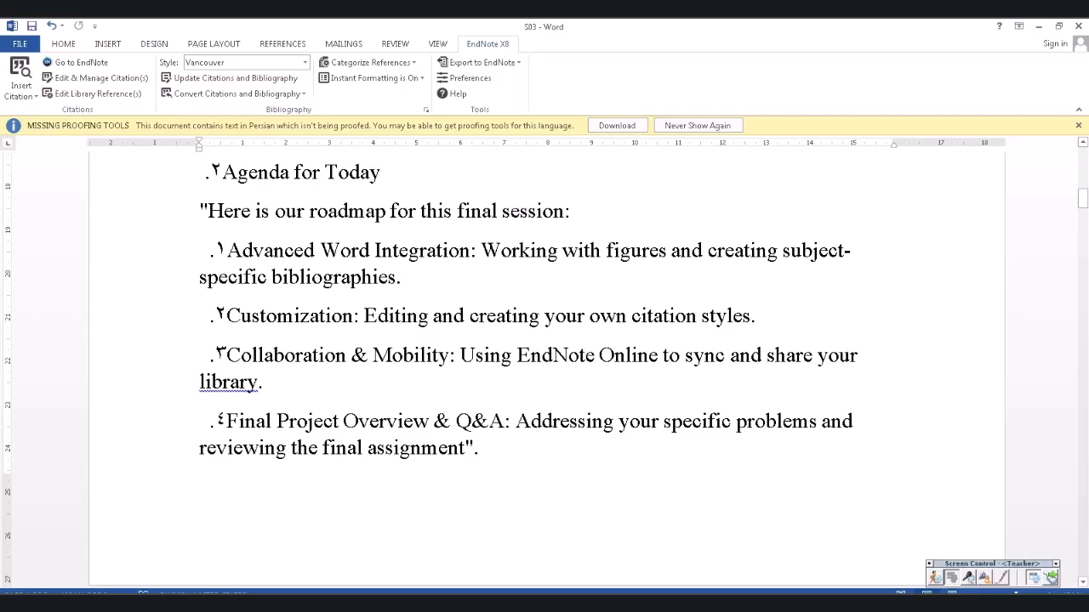
- Add '(its not worked in iran ).' after 'library.' in the Collaboration & Mobility agenda item
scroll(544, 340, "down", 1)
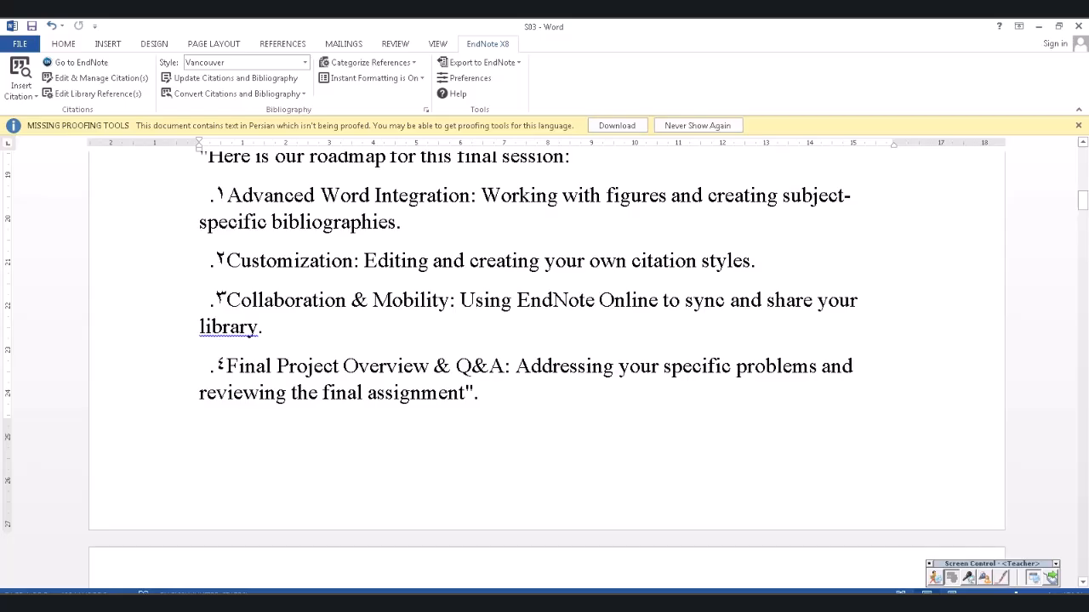
triple_click(414, 300)
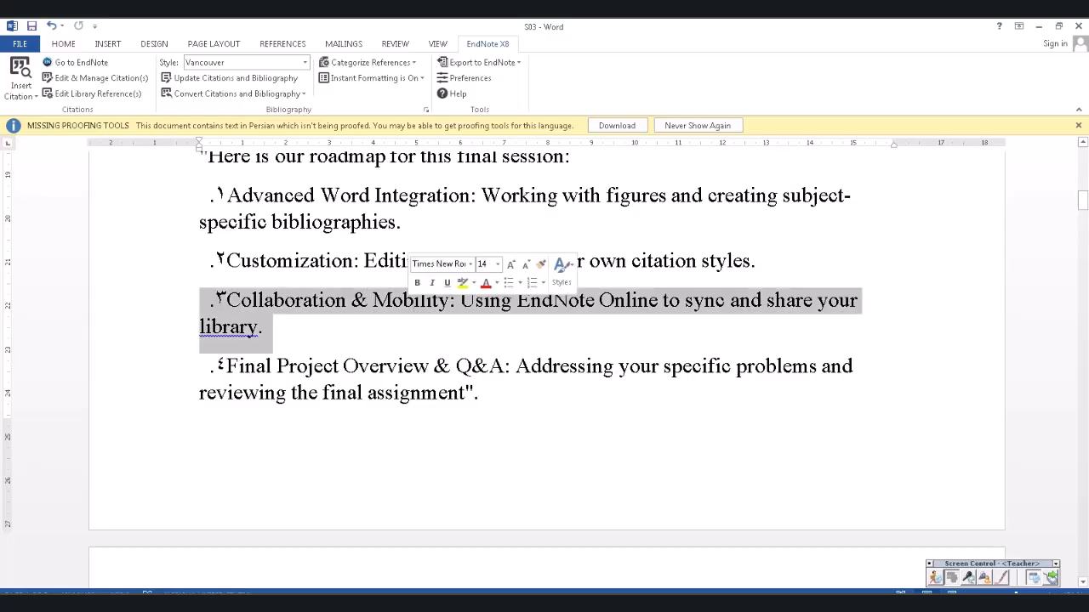
left_click(265, 328)
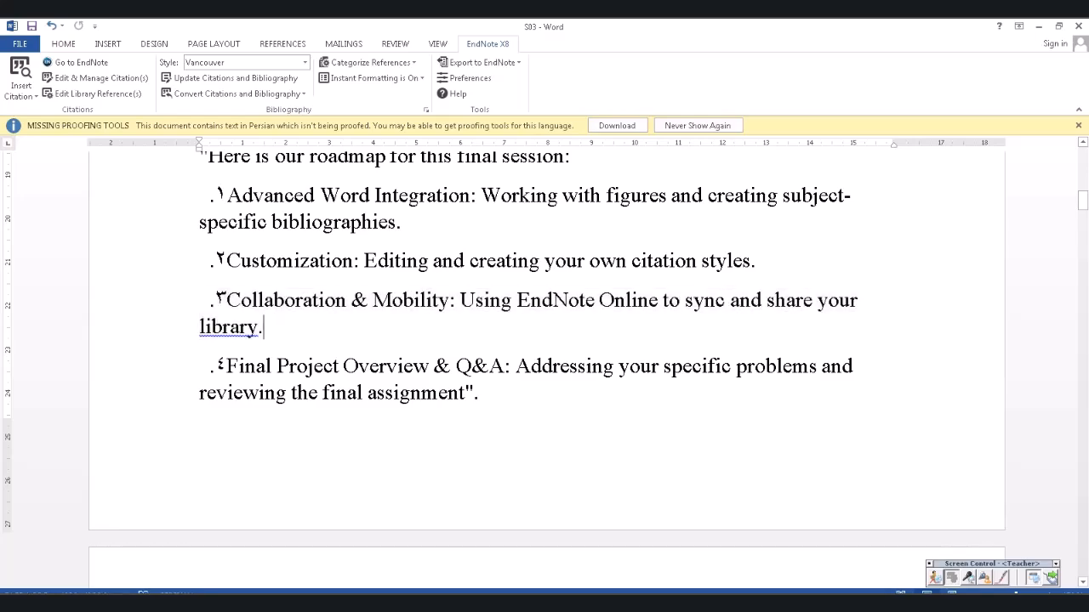
type("(")
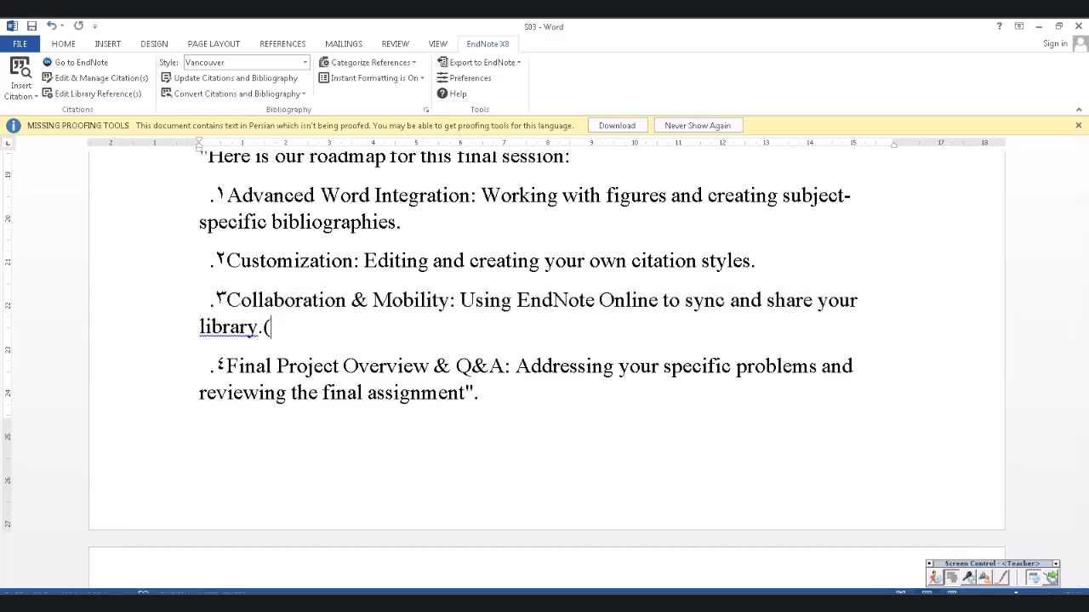
type("its not worked ")
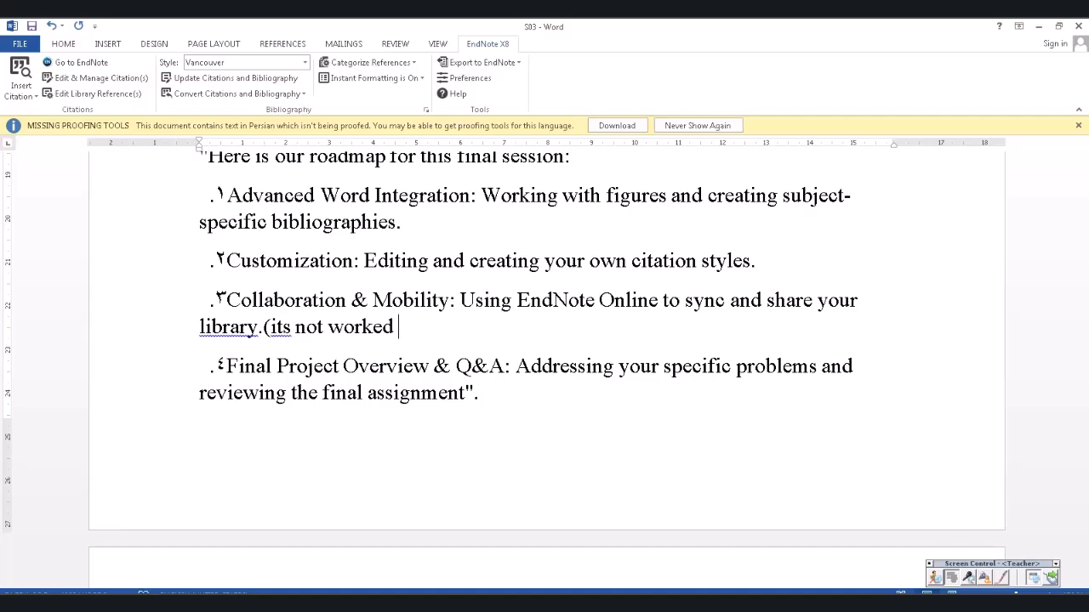
type("in iran ).")
- Read down to section 2.2 Step-by-Step: Editing an Existing Style, then switch to EndNote X8
scroll(544, 357, "down", 5)
scroll(545, 366, "down", 3)
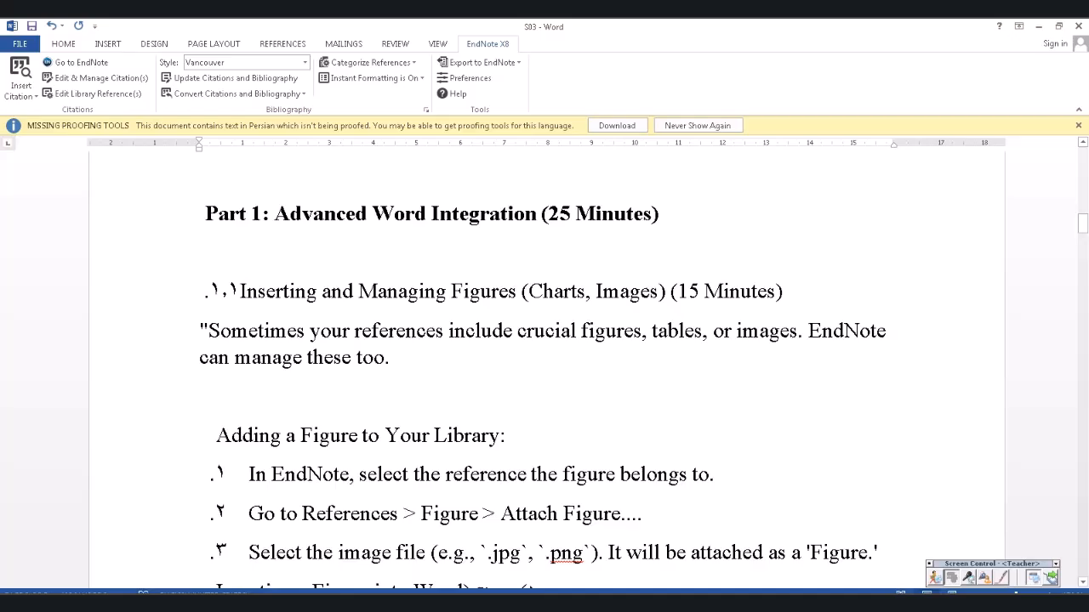
scroll(544, 366, "down", 1)
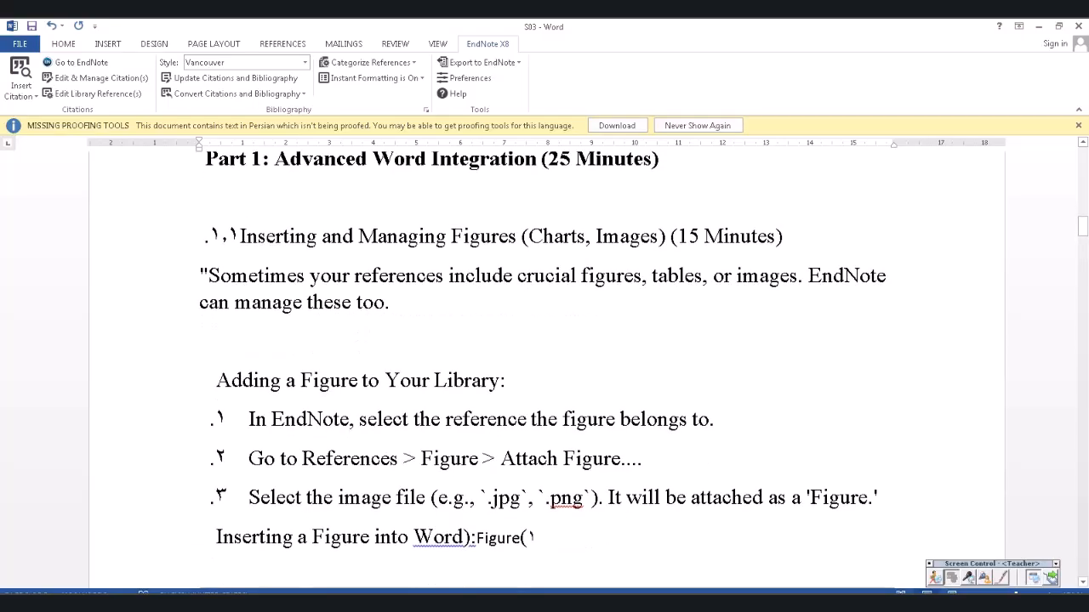
scroll(546, 365, "down", 3)
scroll(546, 366, "up", 1)
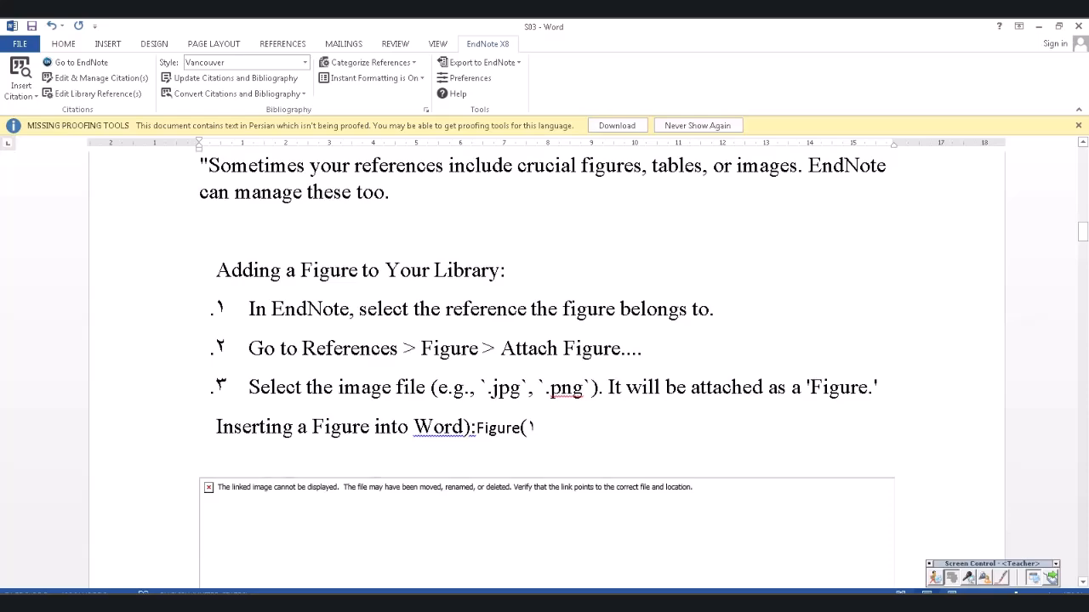
scroll(546, 365, "down", 1)
scroll(544, 366, "down", 10)
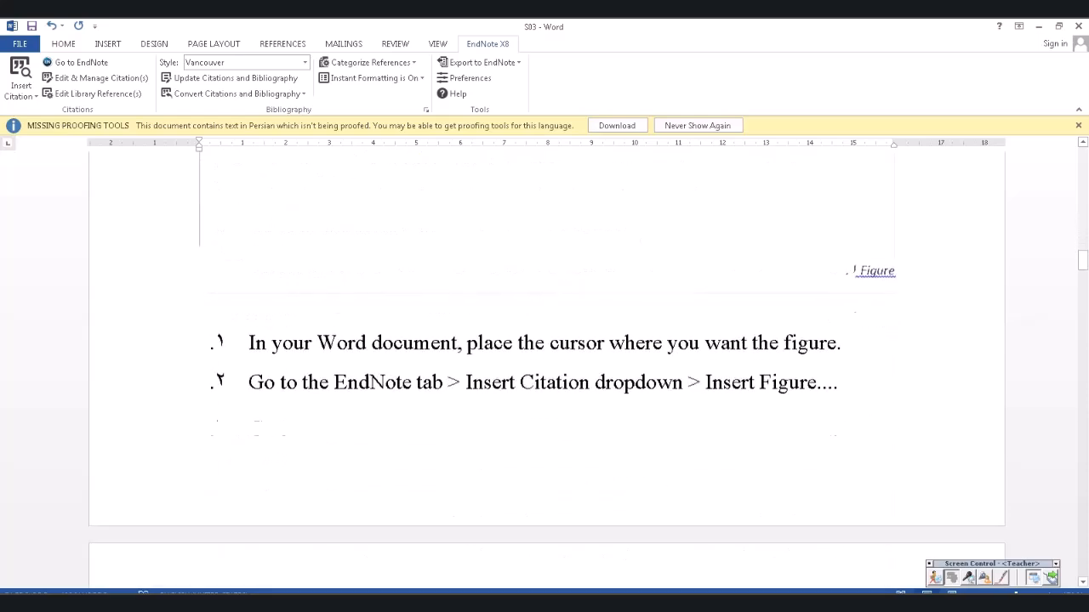
scroll(545, 366, "down", 12)
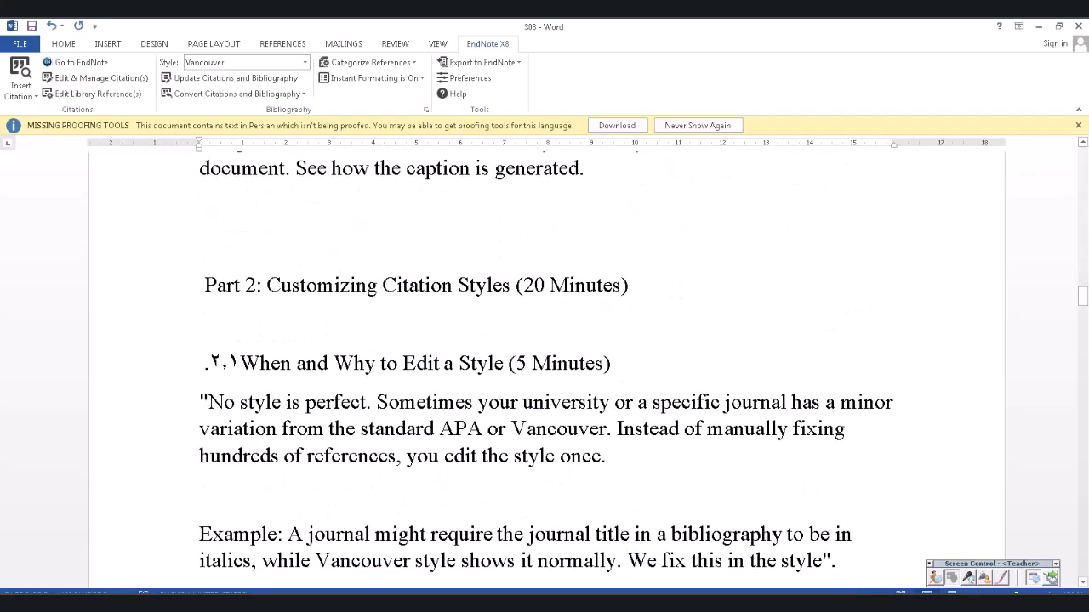
scroll(545, 366, "down", 1)
scroll(544, 366, "down", 2)
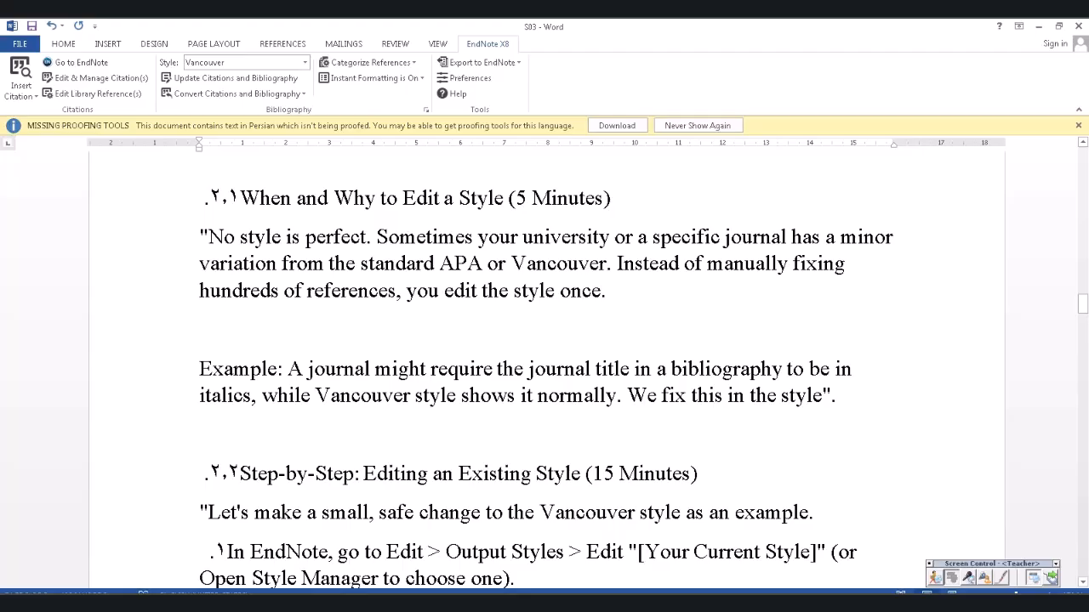
scroll(545, 366, "down", 2)
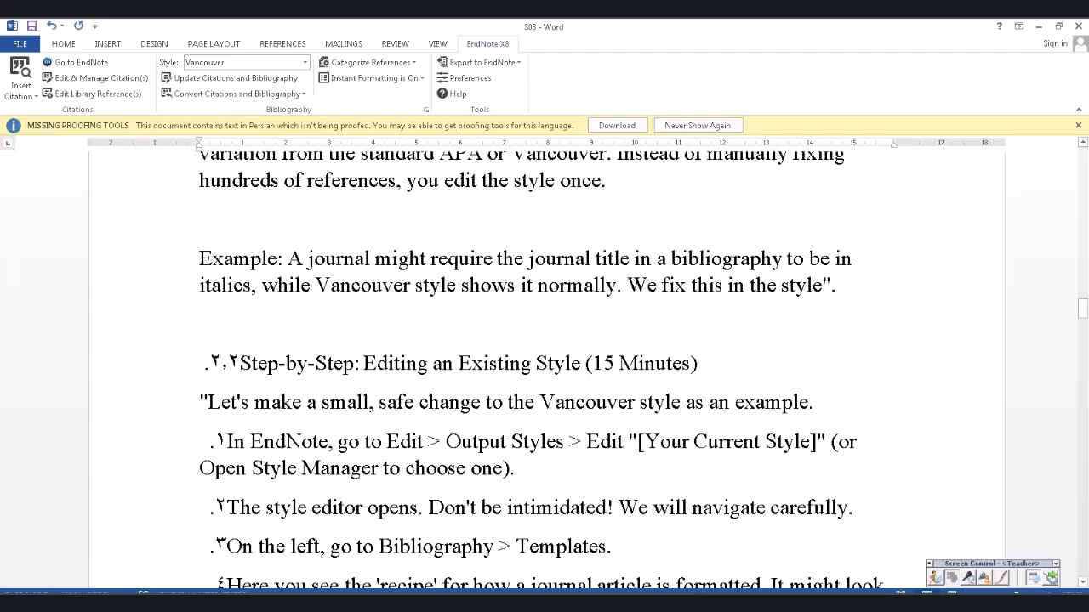
scroll(545, 366, "down", 1)
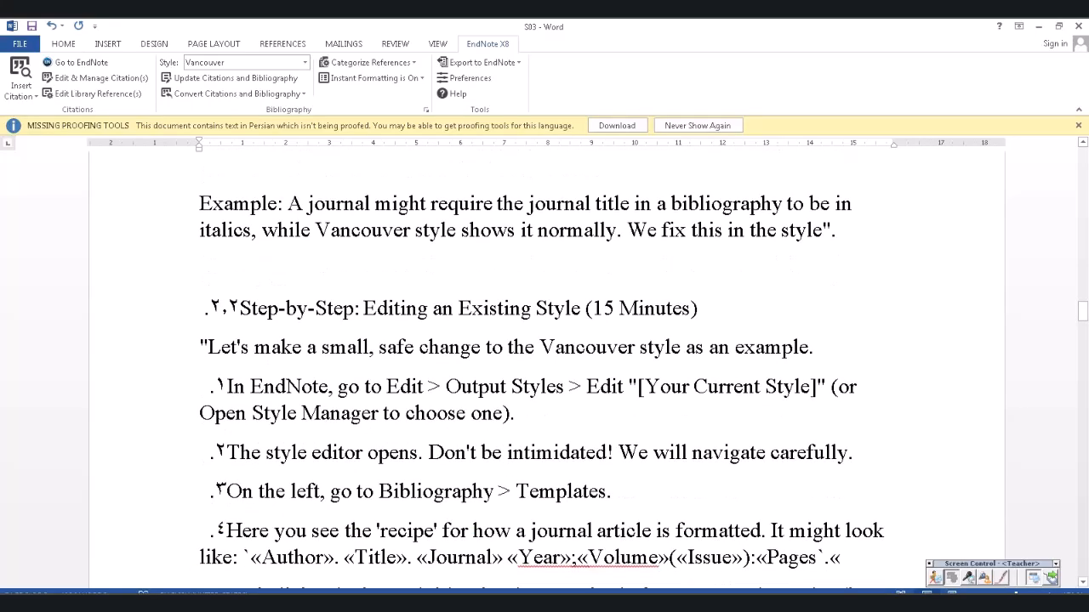
scroll(545, 366, "down", 1)
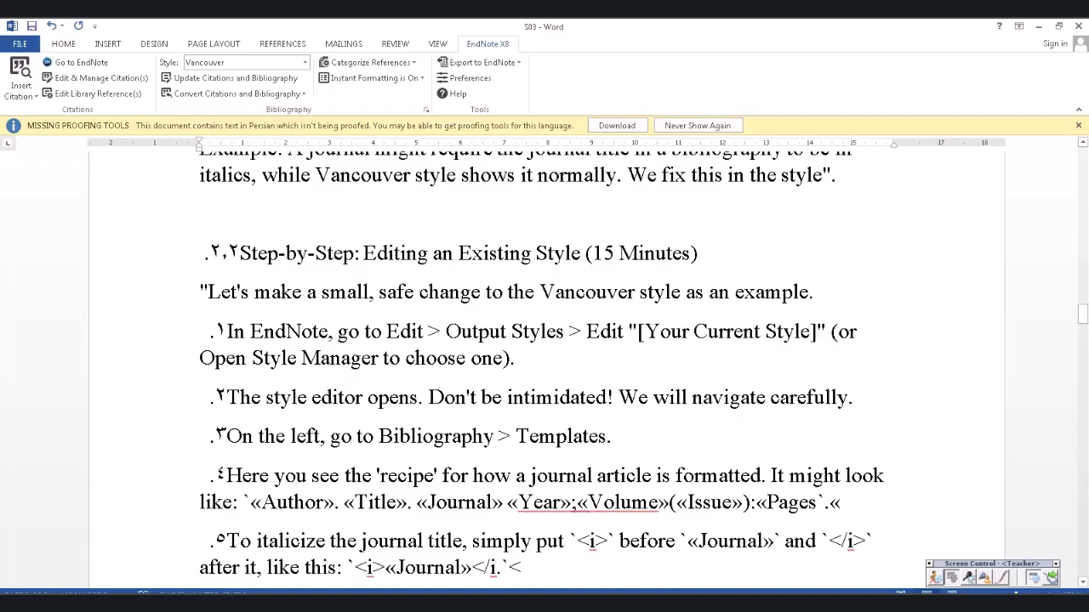
scroll(544, 365, "down", 2)
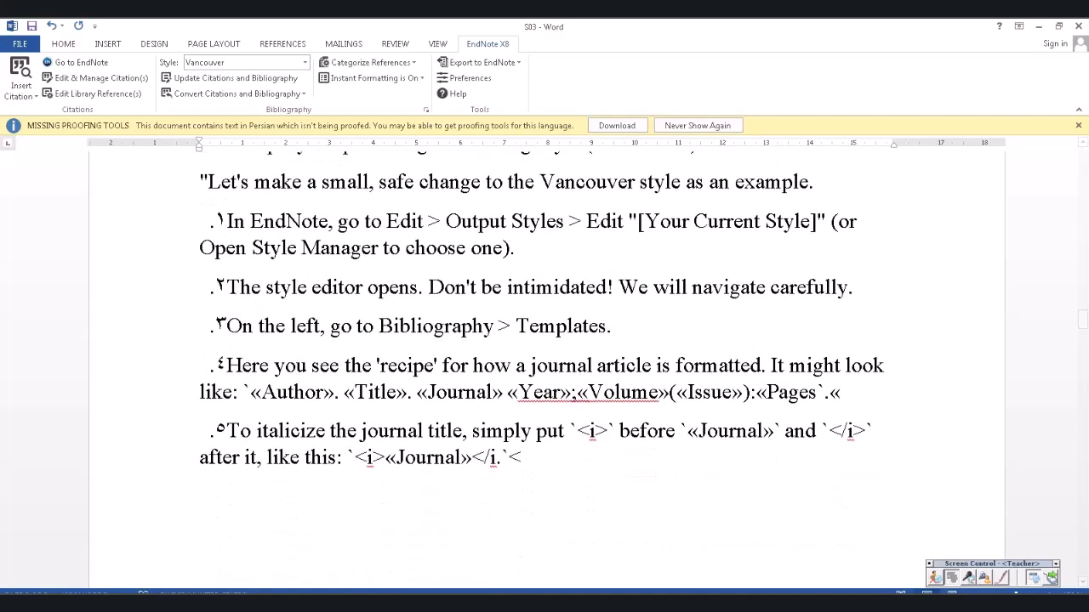
key("alt+Tab")
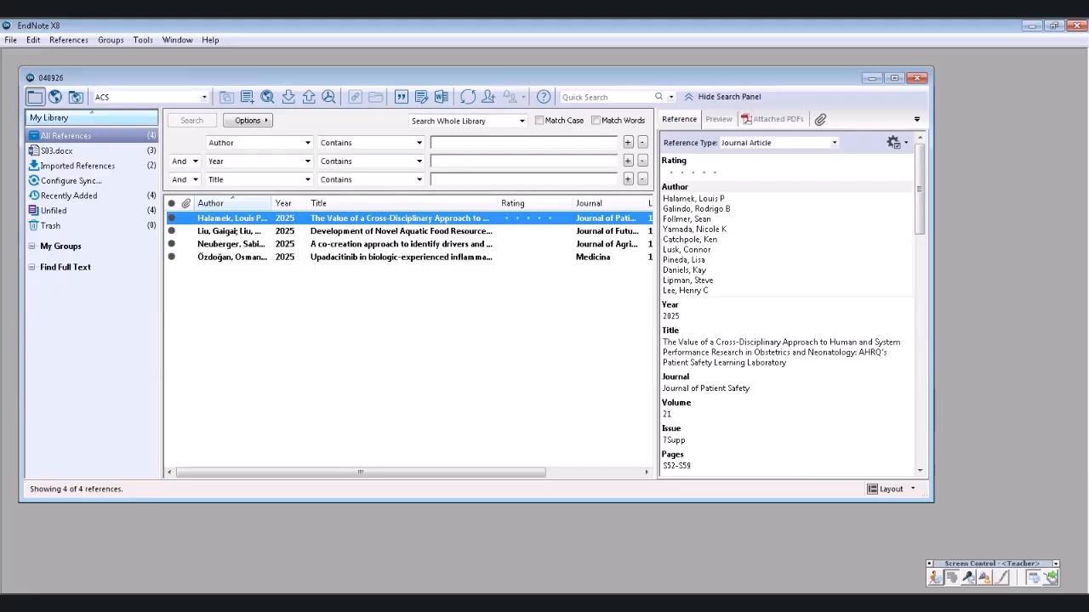
- Open the Vancouver output style in the style editor via Edit > Output Styles
left_click(69, 40)
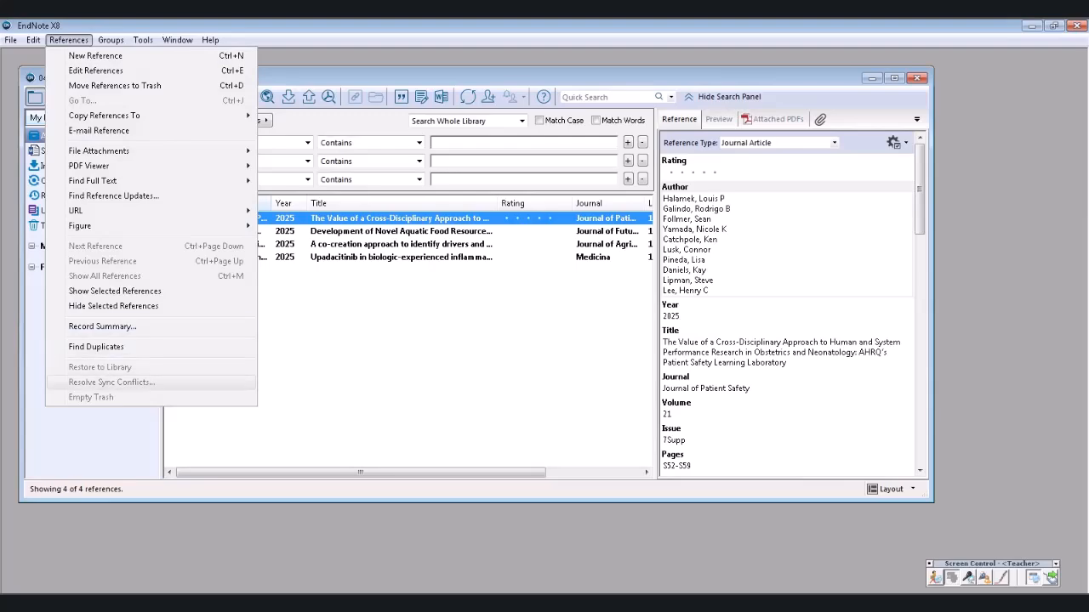
mouse_move(33, 40)
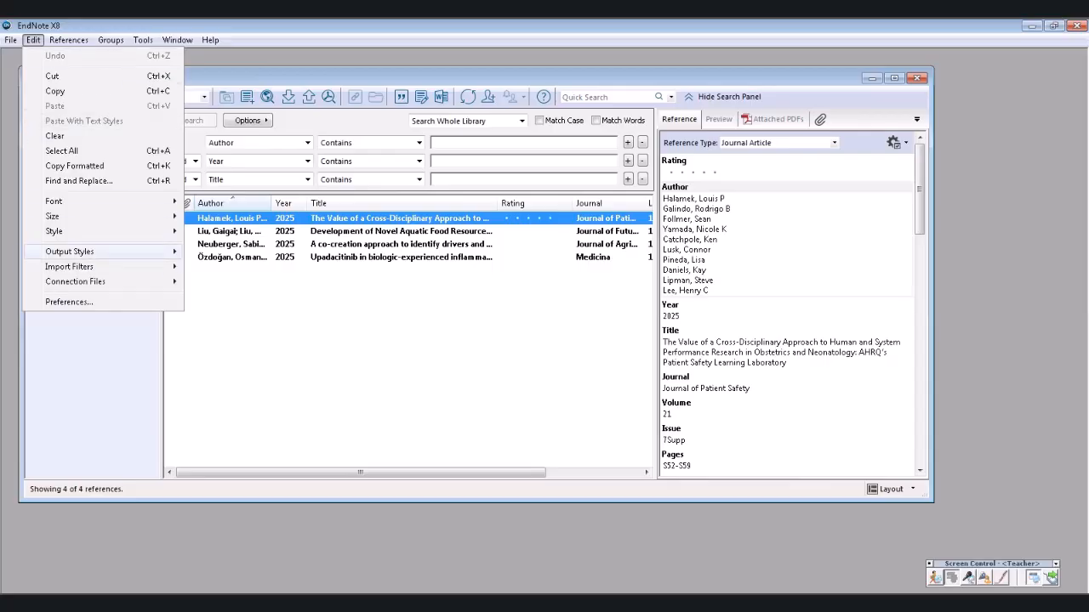
mouse_move(69, 251)
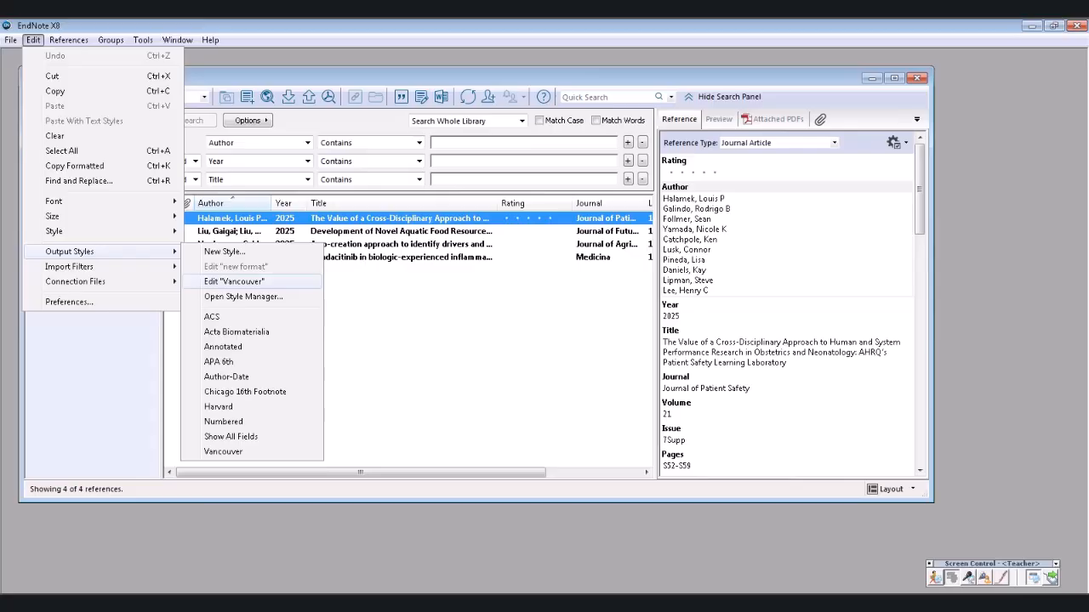
left_click(233, 280)
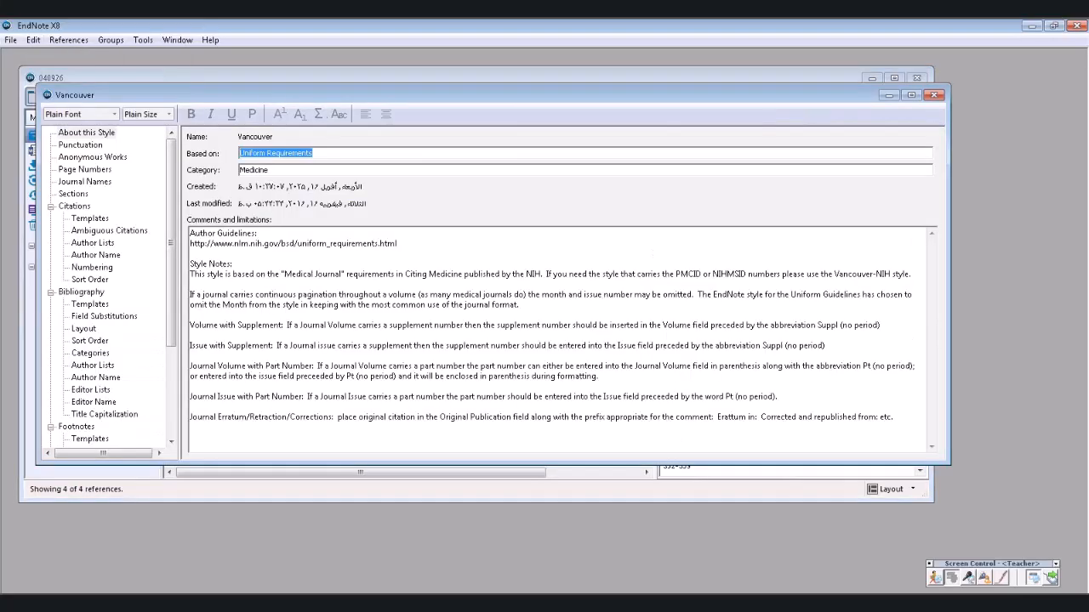
- Tick Italic for ', et al.' in the Vancouver bibliography Author Lists, then close the style window
left_click(90, 219)
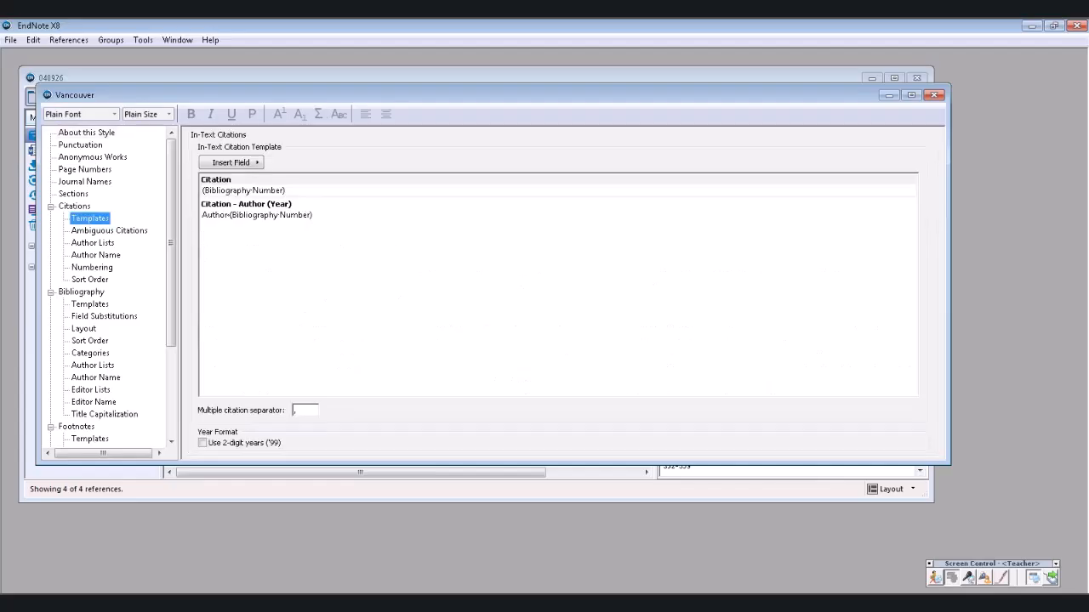
left_click(90, 304)
left_click(90, 353)
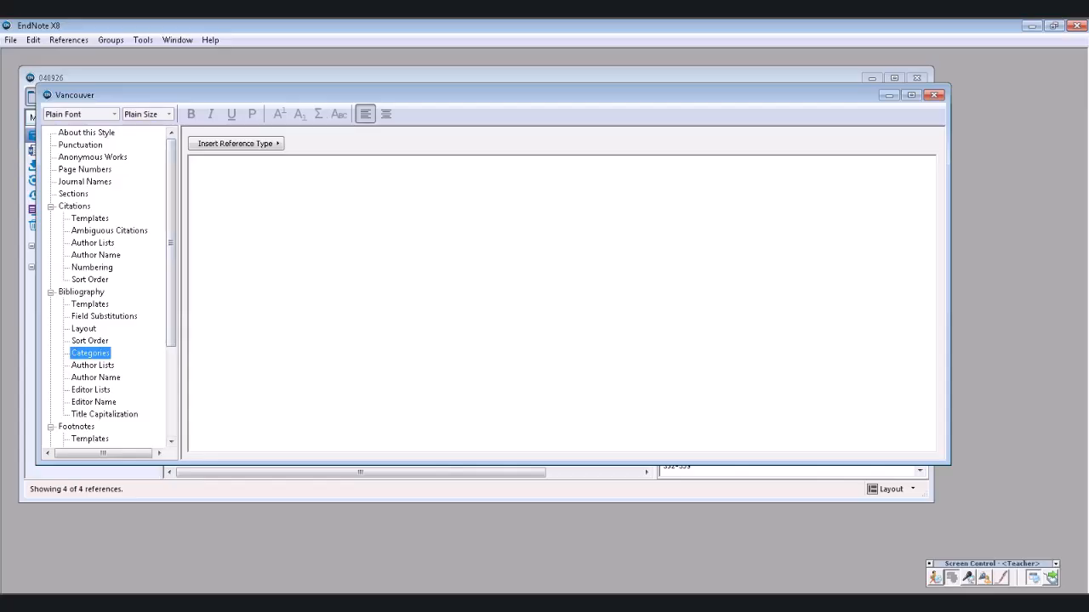
left_click(92, 366)
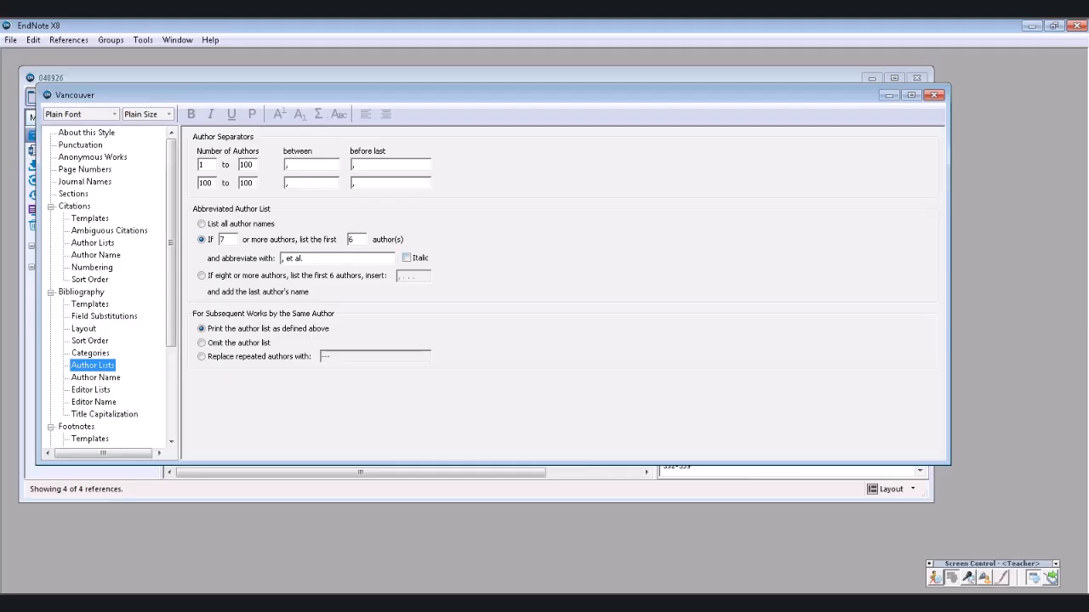
left_click(406, 258)
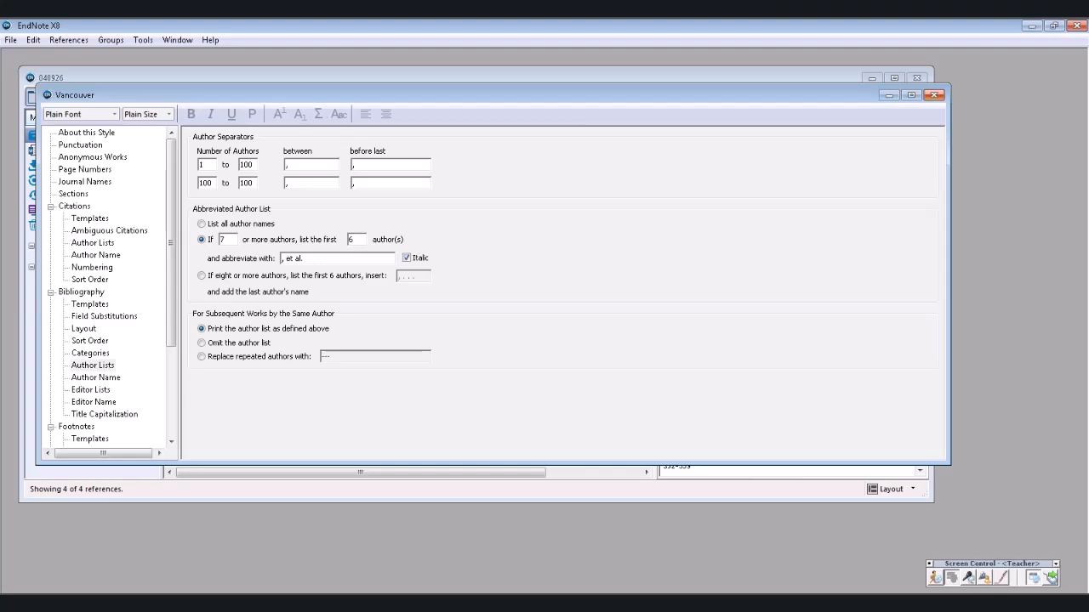
left_click(934, 94)
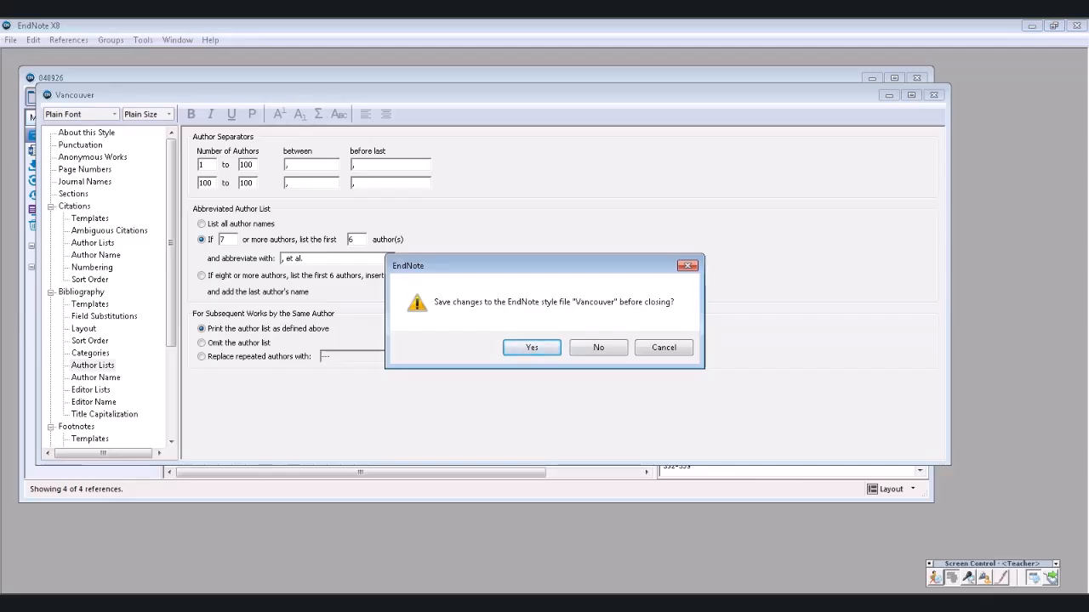
- Save the edited style as a new style named 'Vancouver Copy'
key("Return")
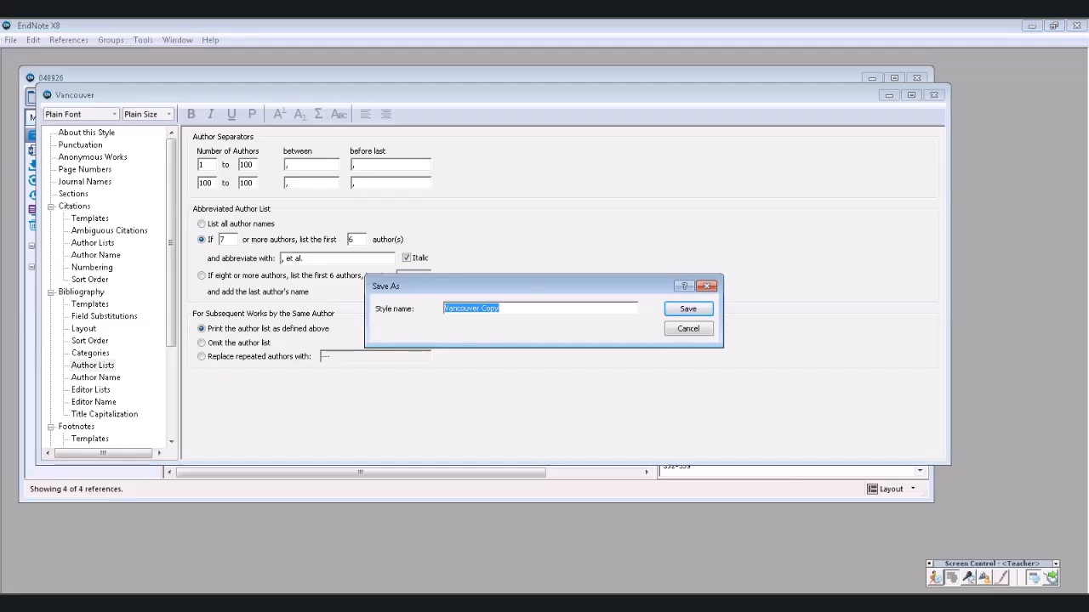
left_click(496, 308)
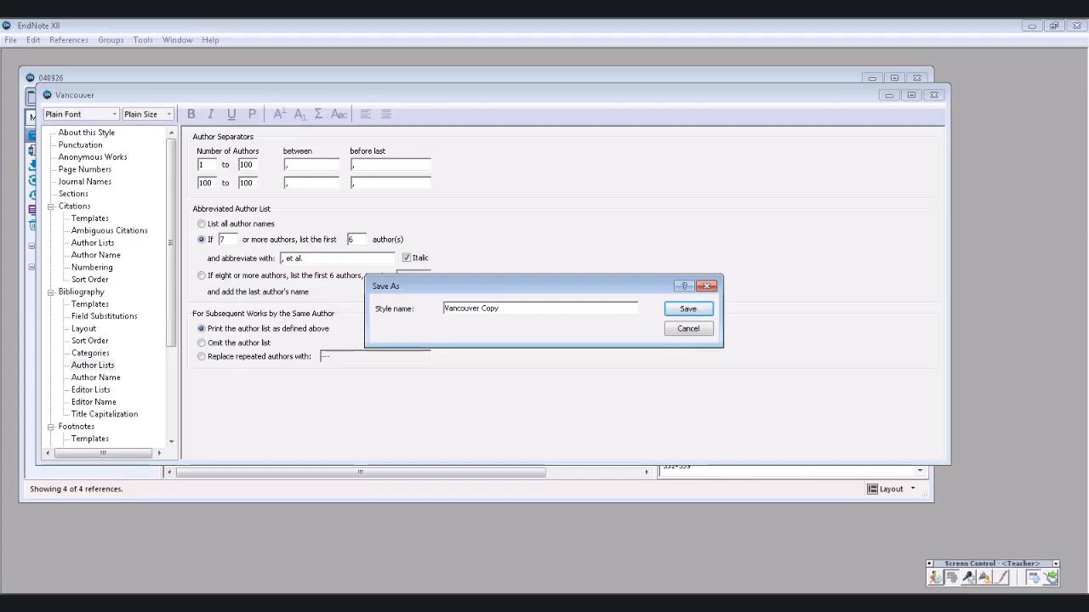
key("Return")
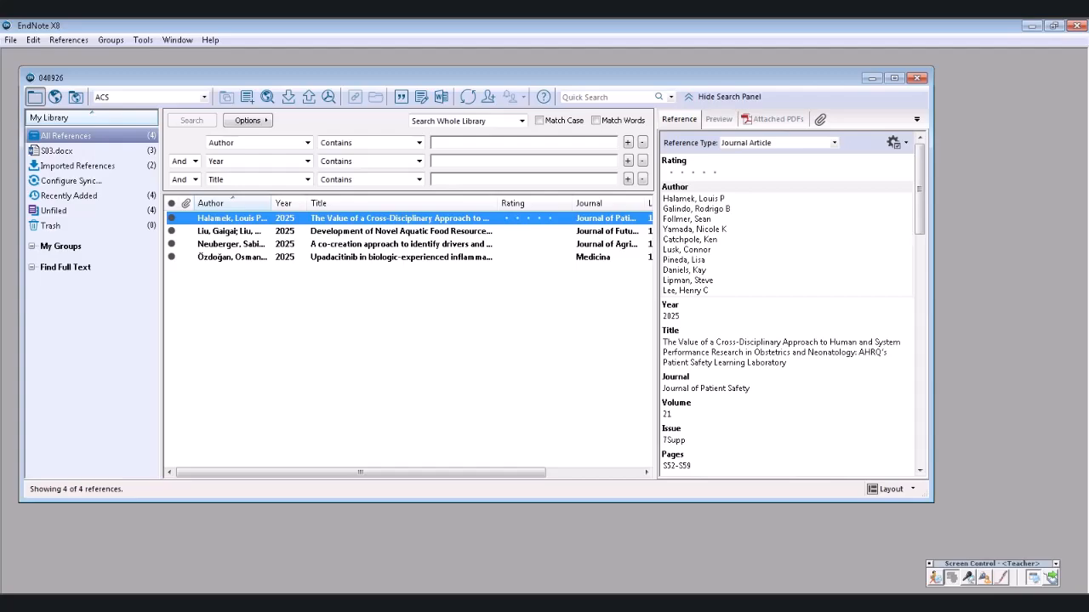
- Switch to the S03 Word document and open EndNote's Select Another Style chooser
left_click(355, 604)
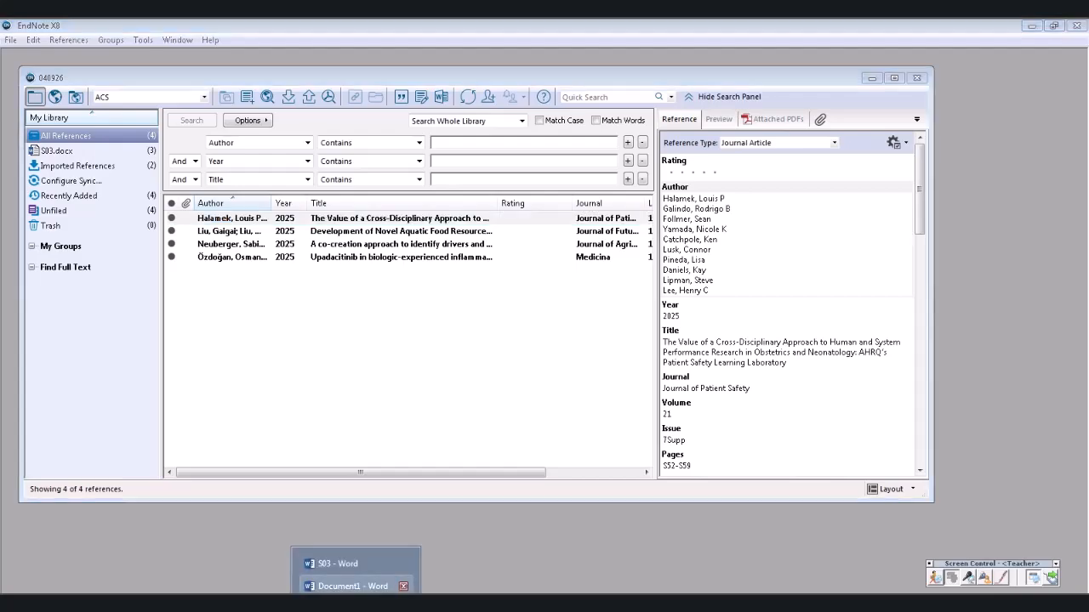
left_click(403, 586)
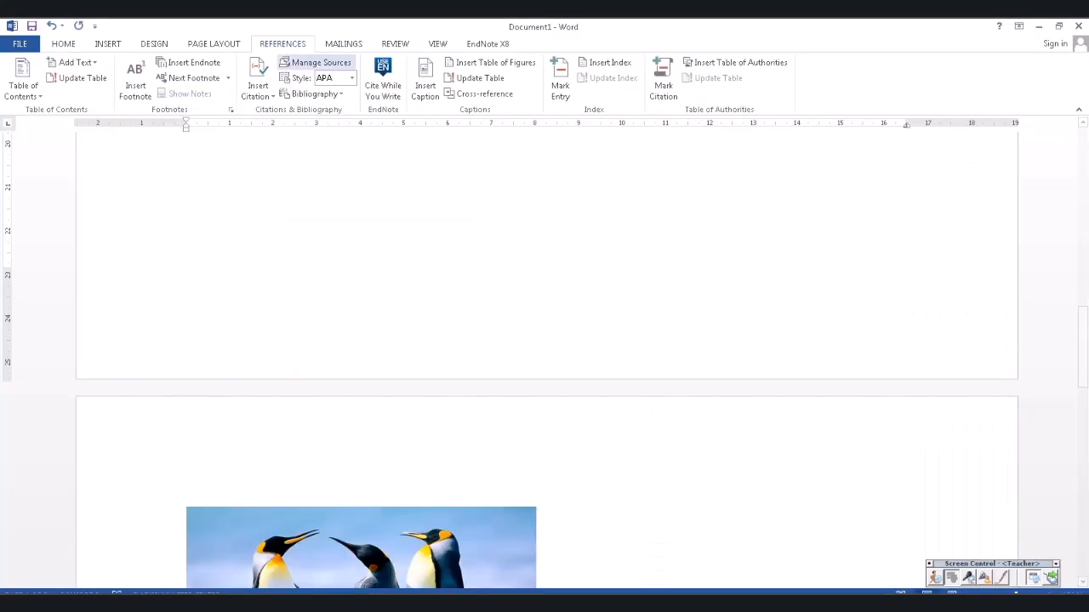
scroll(547, 357, "up", 5)
scroll(547, 357, "up", 10)
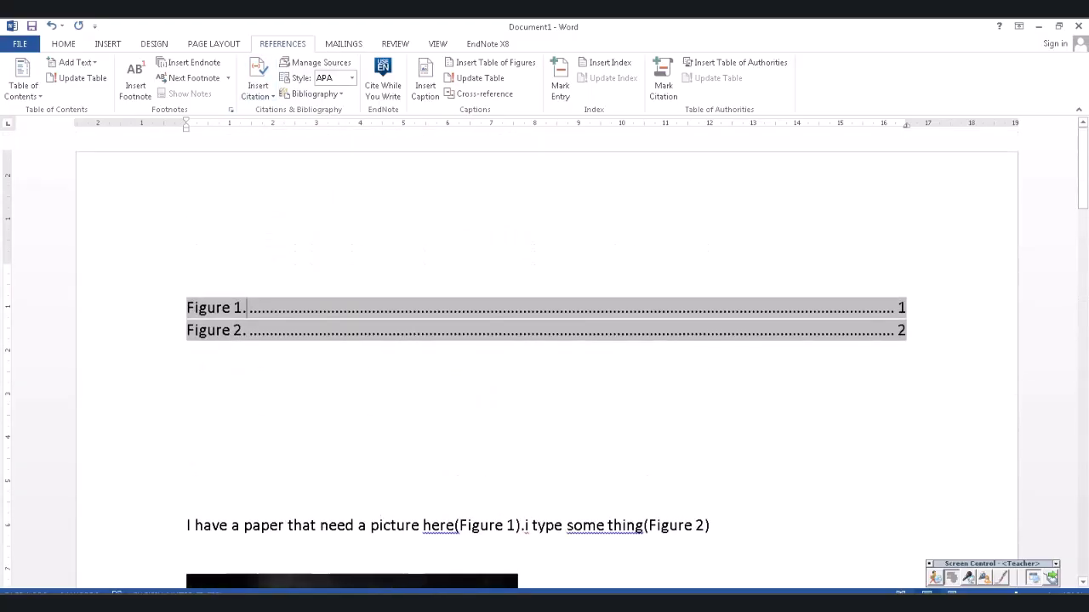
scroll(546, 357, "down", 6)
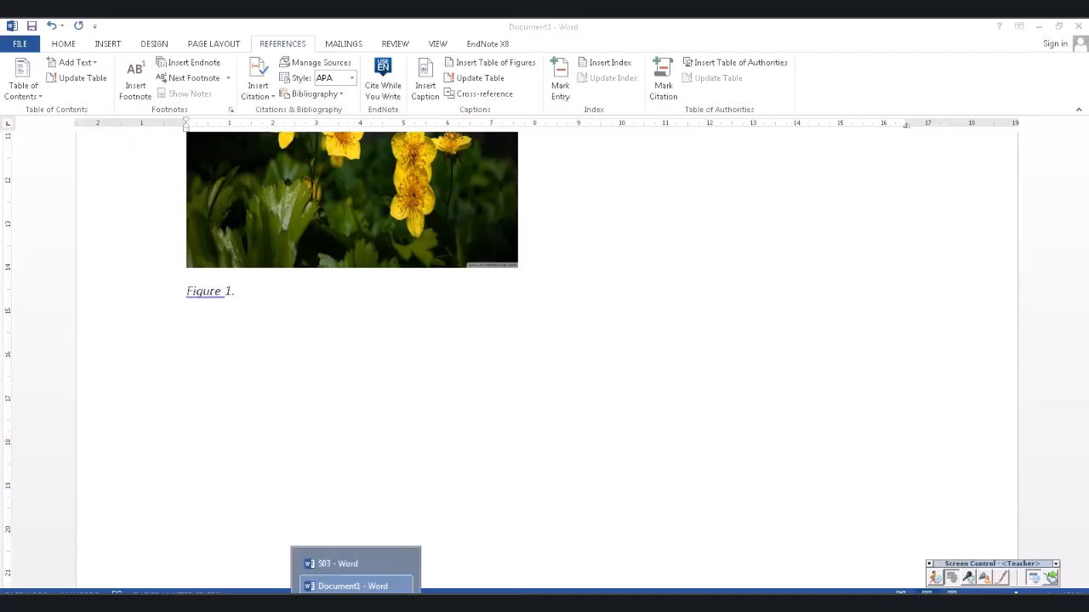
left_click(349, 561)
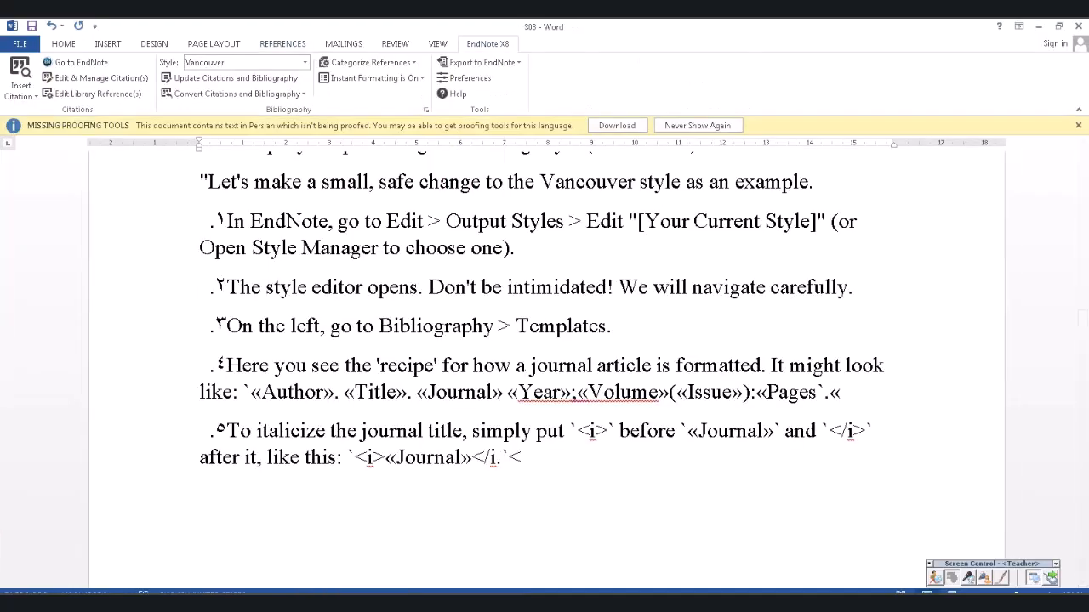
left_click(305, 62)
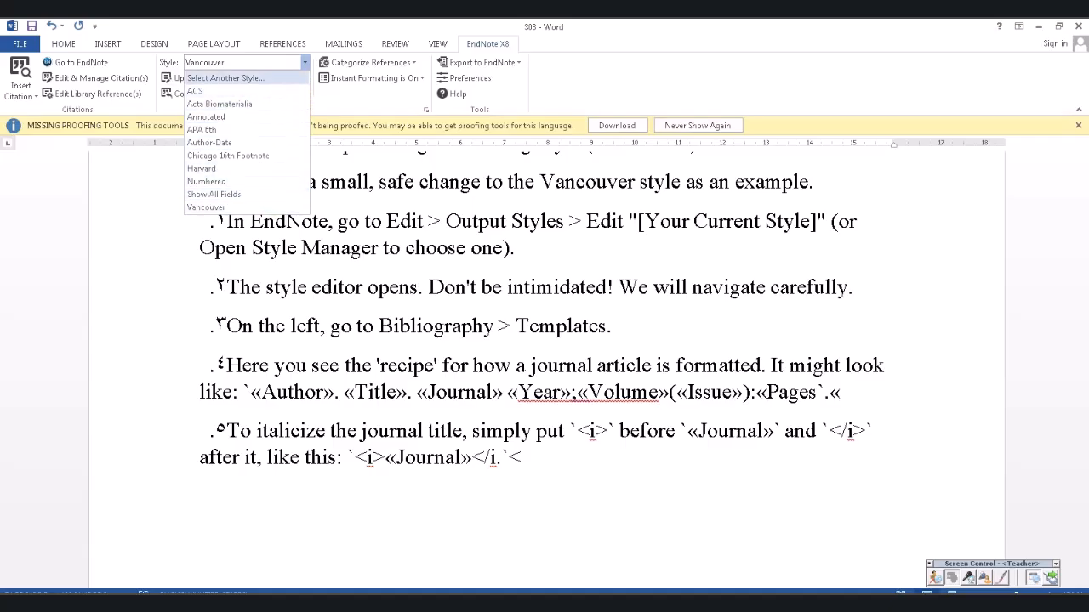
left_click(226, 78)
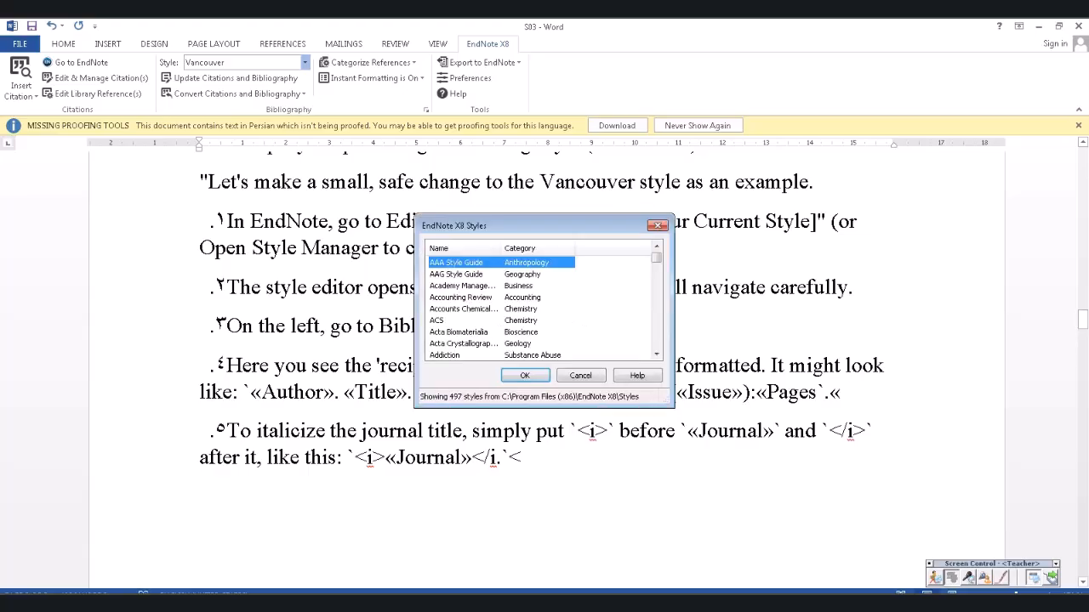
- Pick Vancouver Copy from the full EndNote style list and apply it to S03
scroll(502, 308, "down", 20)
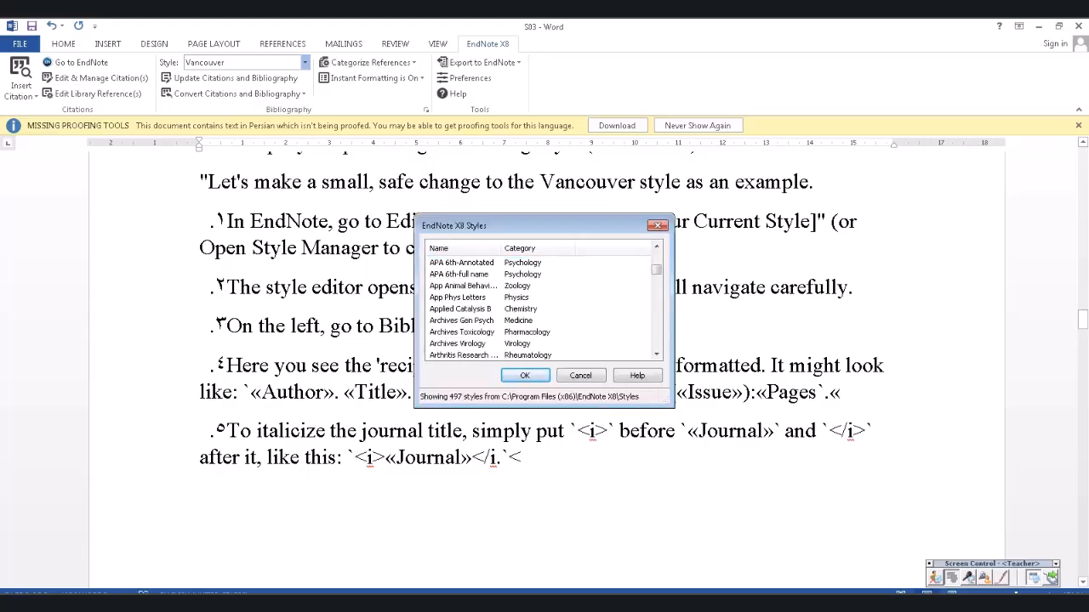
scroll(502, 308, "down", 10)
scroll(542, 307, "down", 4)
scroll(542, 308, "up", 4)
scroll(542, 308, "down", 1)
scroll(542, 308, "down", 20)
scroll(542, 308, "down", 20)
scroll(541, 308, "down", 20)
scroll(541, 308, "down", 2)
scroll(542, 308, "down", 3)
scroll(542, 308, "up", 2)
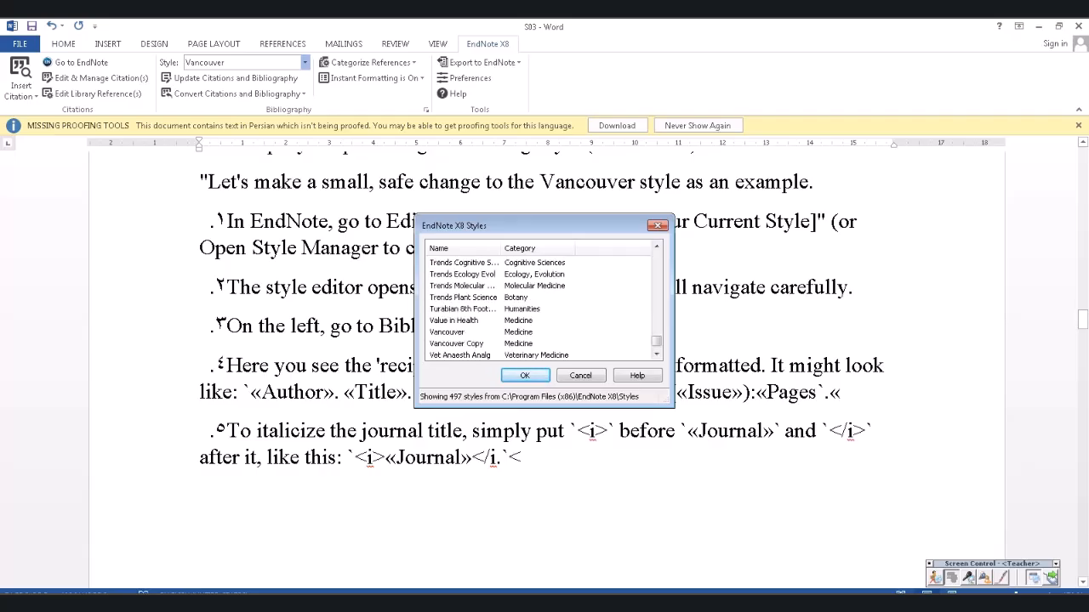
left_click(457, 344)
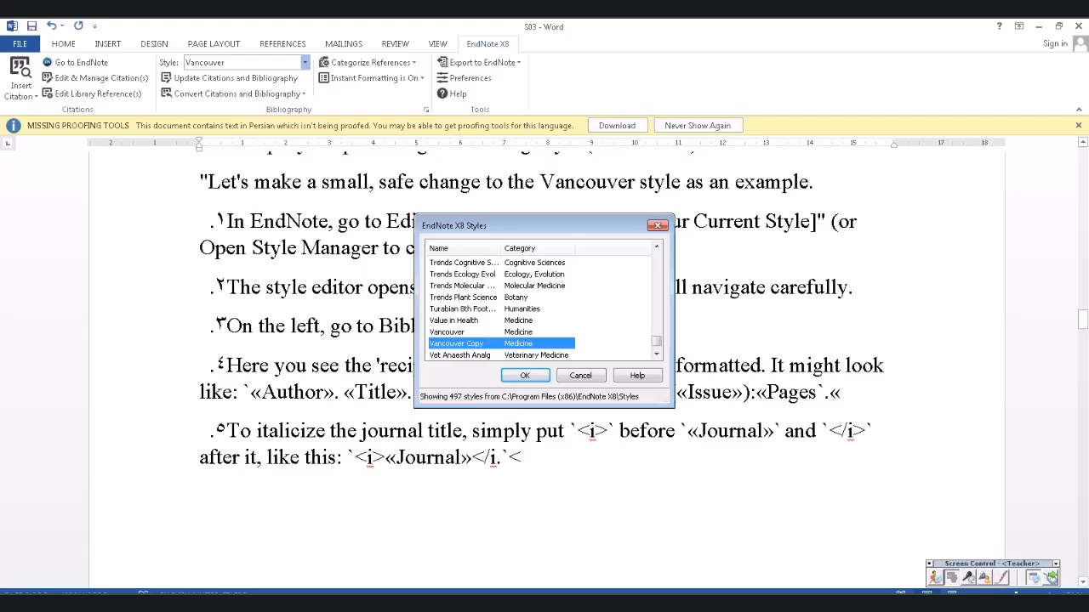
left_click(525, 375)
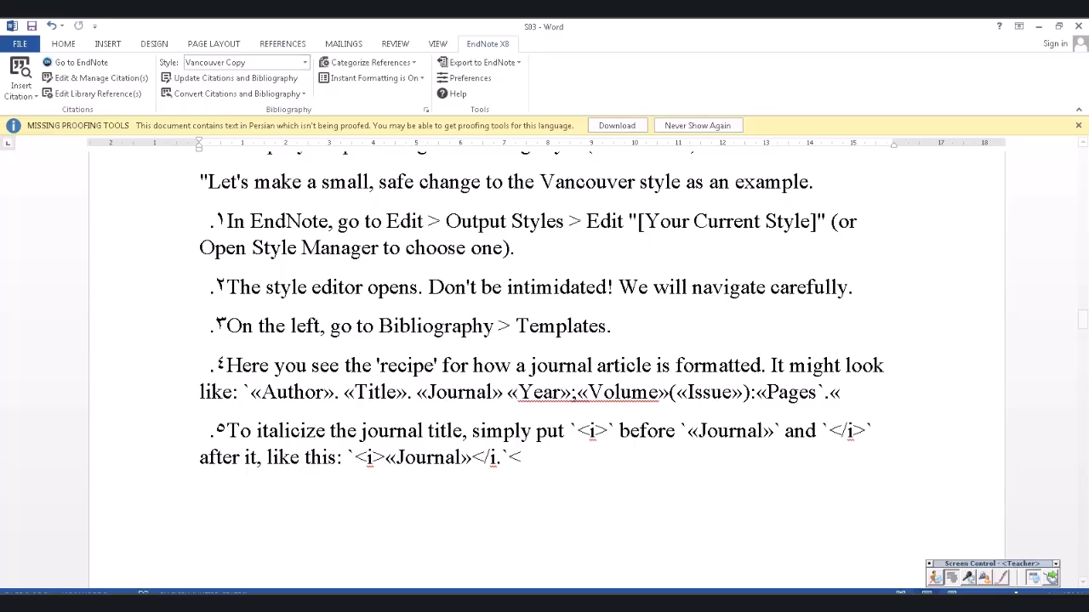
- Inspect the reference list entries for italic et al., then return to the EndNote library
scroll(546, 366, "down", 5)
scroll(546, 366, "down", 10)
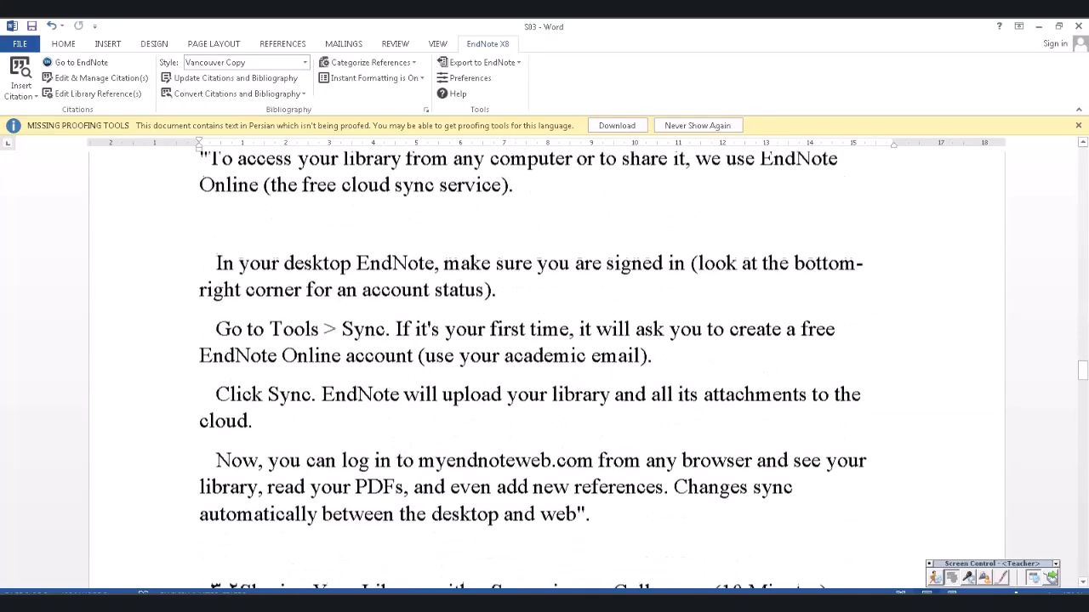
scroll(546, 366, "down", 20)
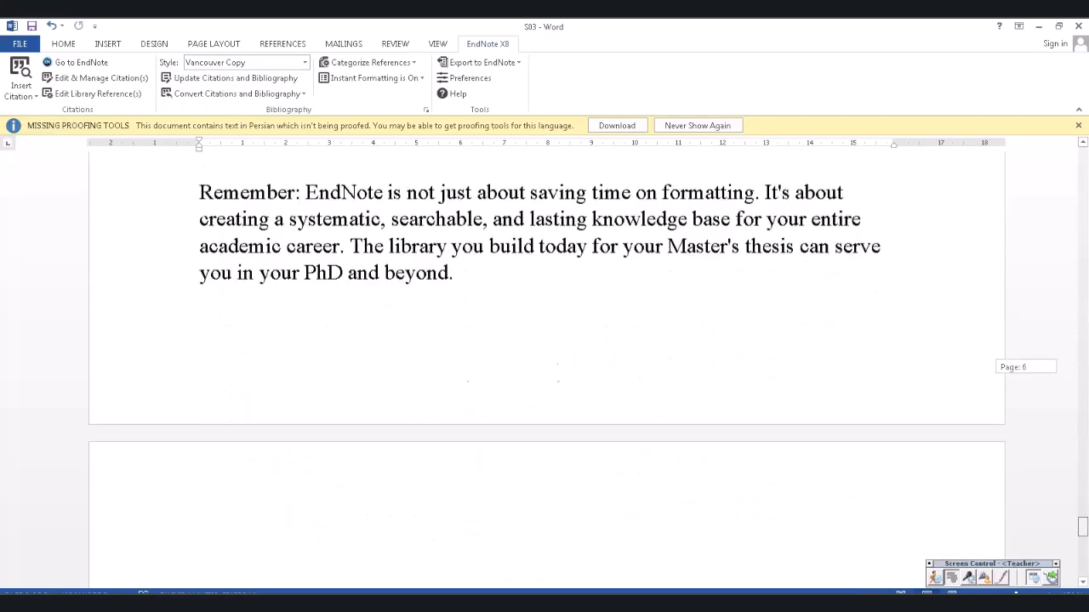
scroll(546, 365, "up", 6)
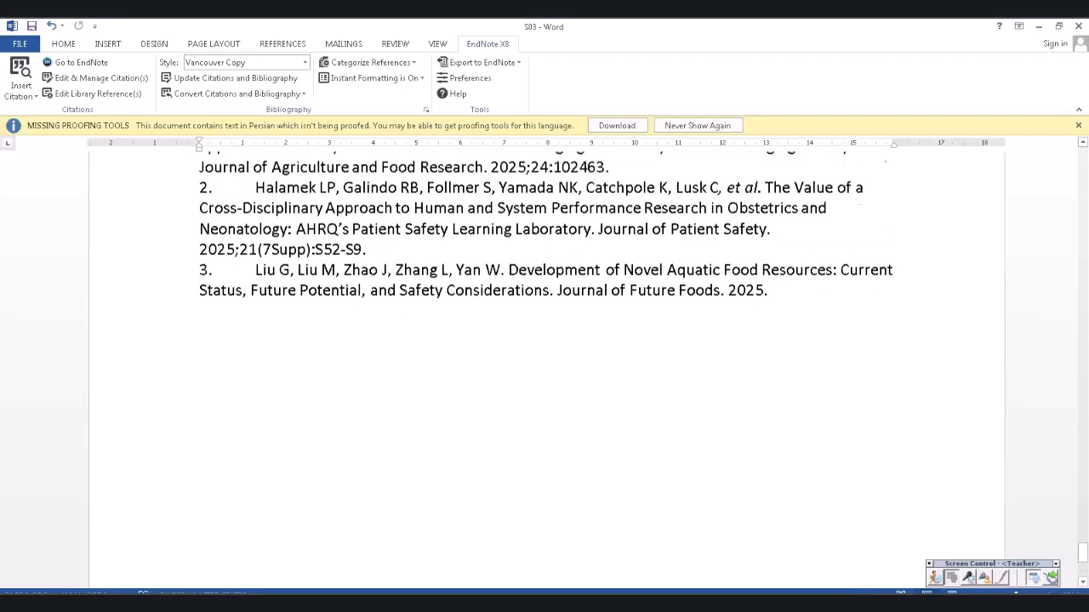
left_click(352, 259)
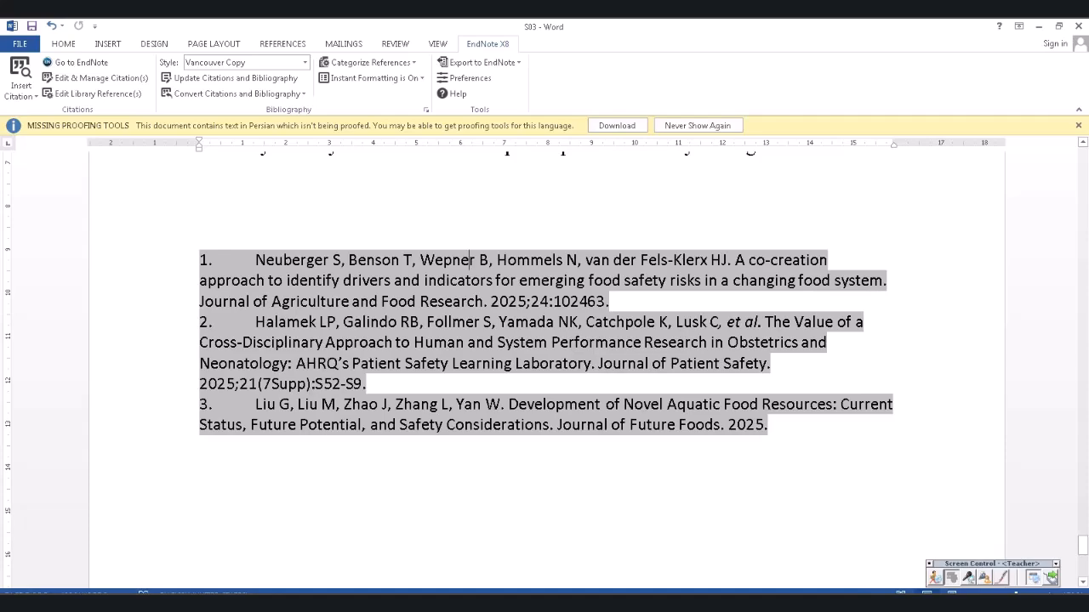
scroll(546, 365, "up", 5)
scroll(546, 366, "down", 4)
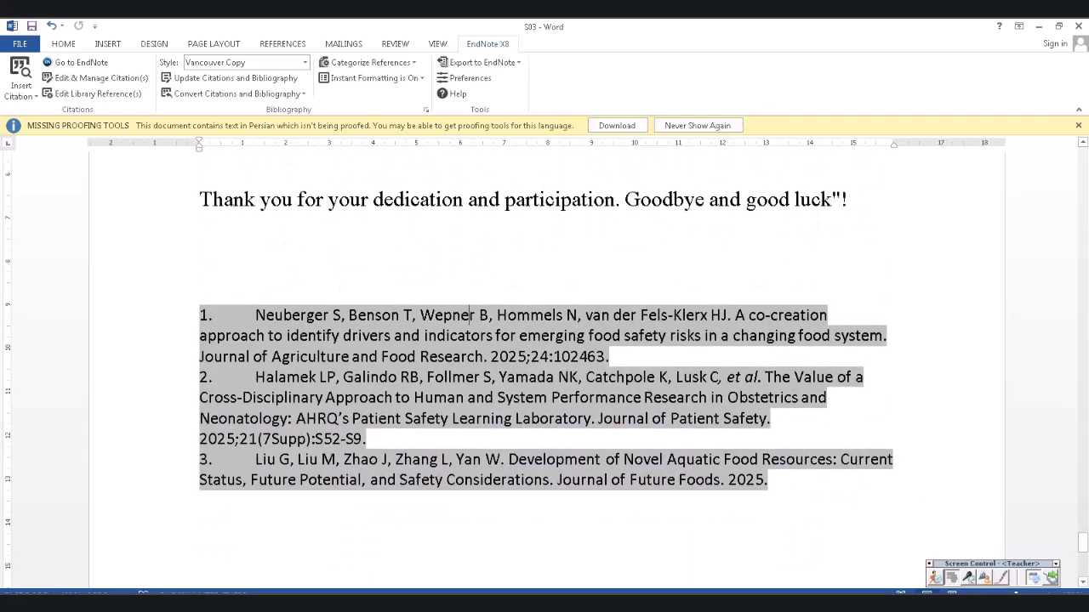
left_click_drag(256, 316, 536, 315)
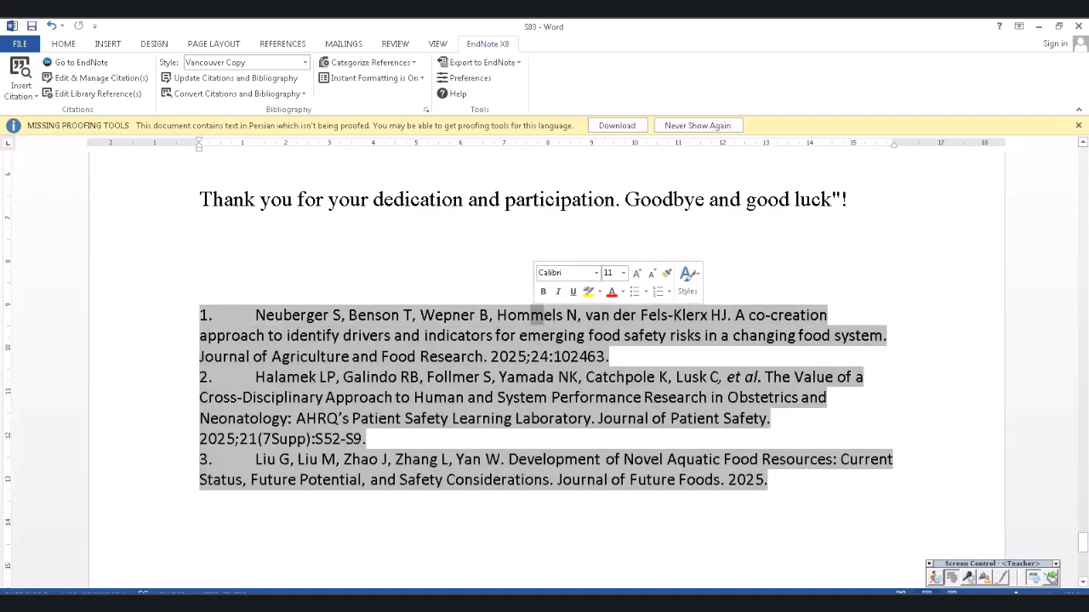
left_click_drag(1082, 541, 1082, 171)
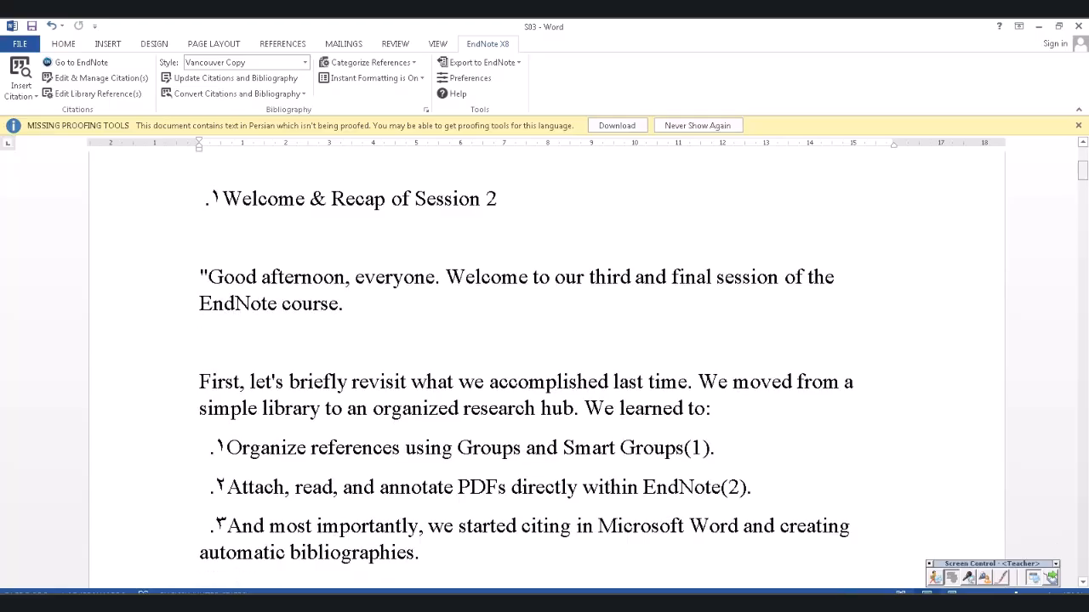
key("alt+Tab")
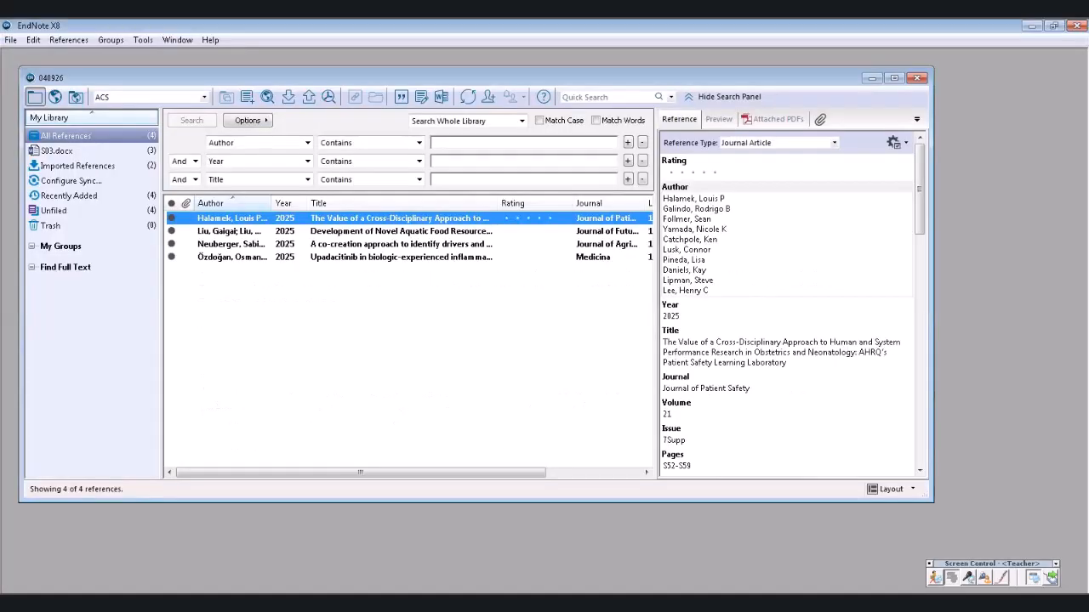
- In Vancouver Copy's citation Author Lists, italicize the abbreviation for first and subsequent appearances
left_click(33, 40)
mouse_move(70, 251)
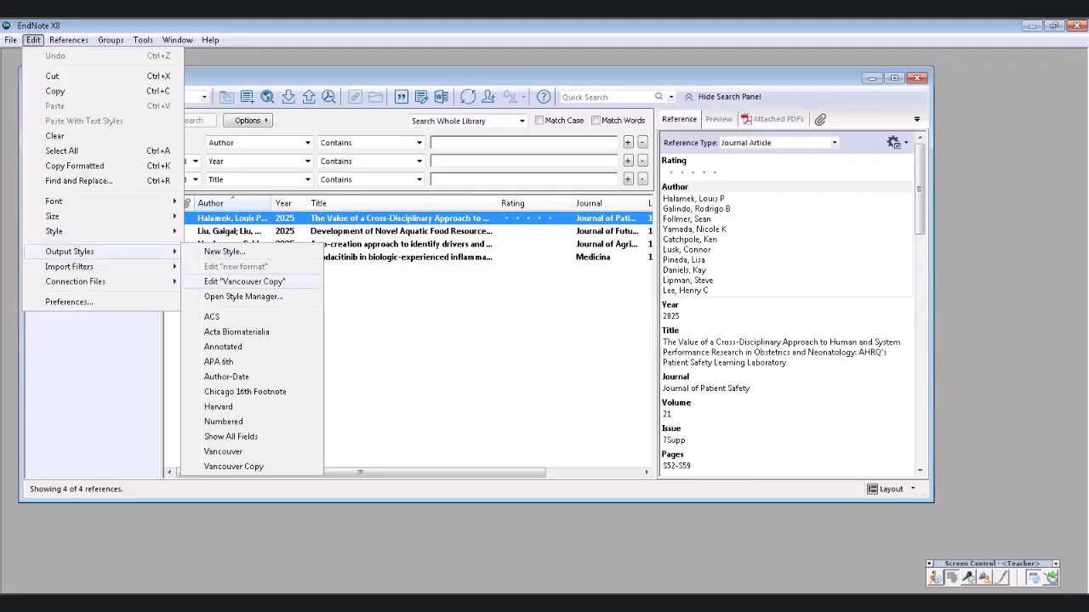
left_click(244, 280)
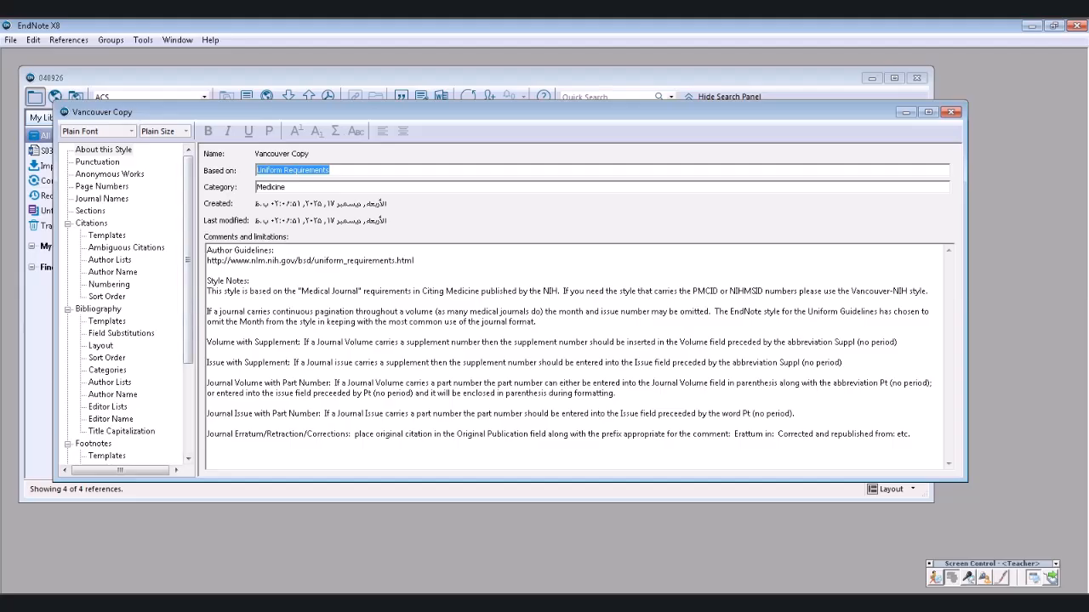
left_click(110, 260)
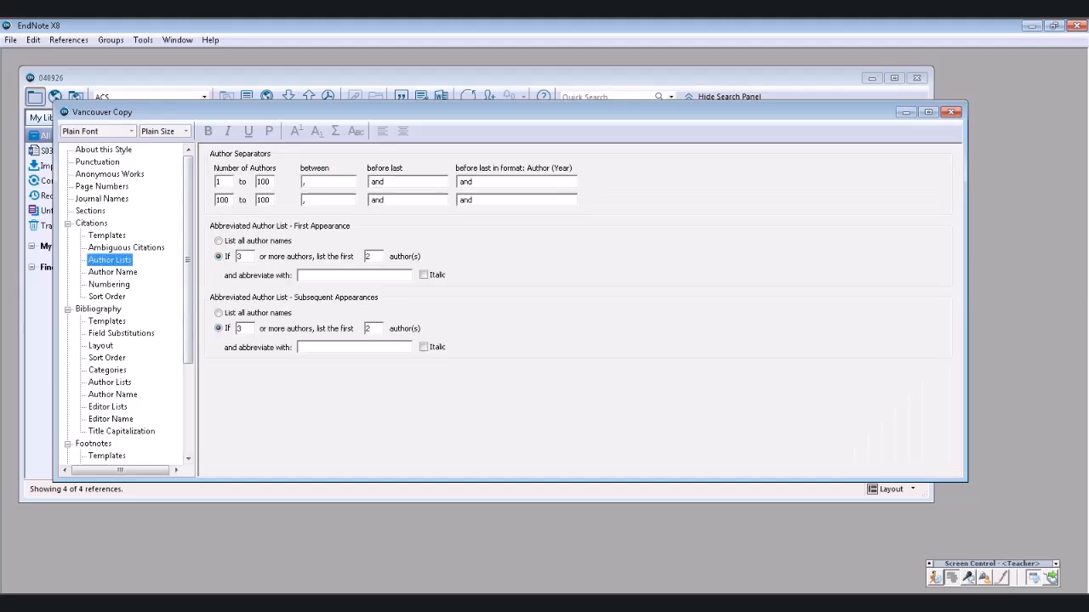
left_click(423, 275)
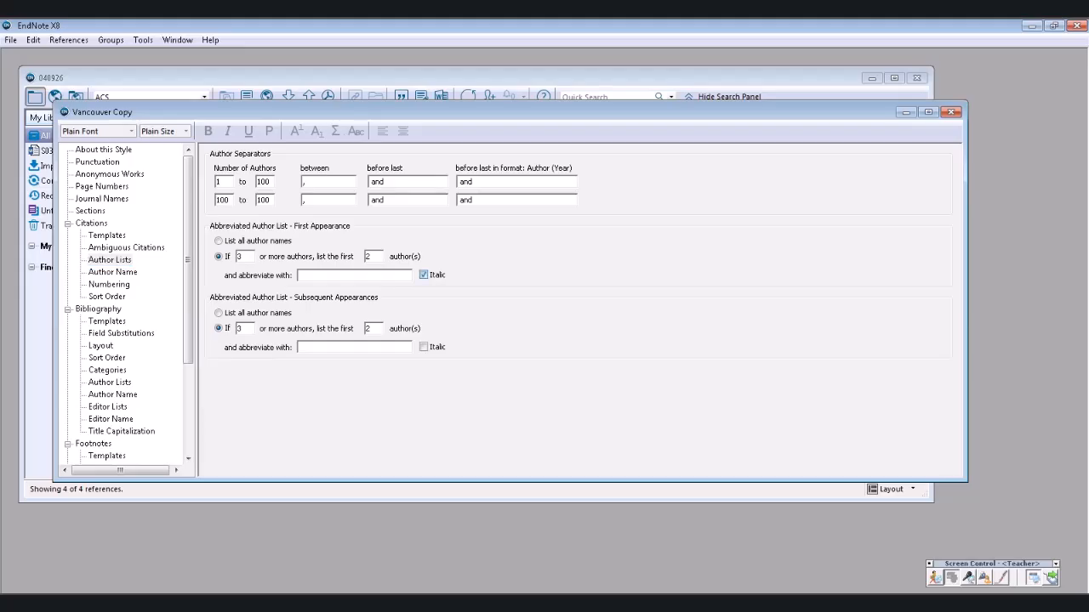
left_click(423, 347)
- Close the Vancouver Copy style editor, keeping the changes
left_click(951, 111)
left_click(528, 348)
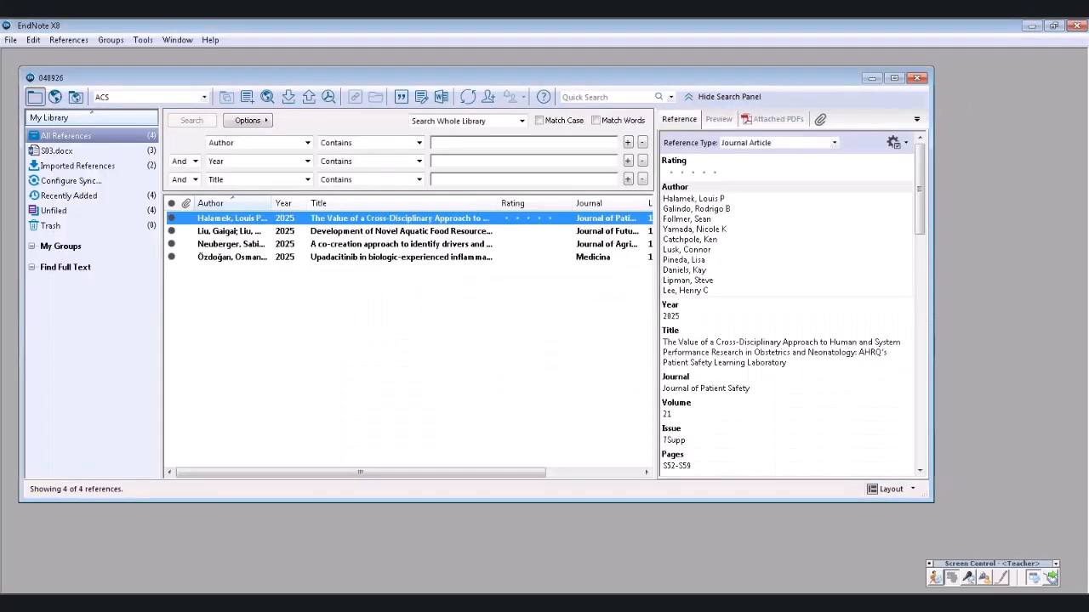
left_click(356, 604)
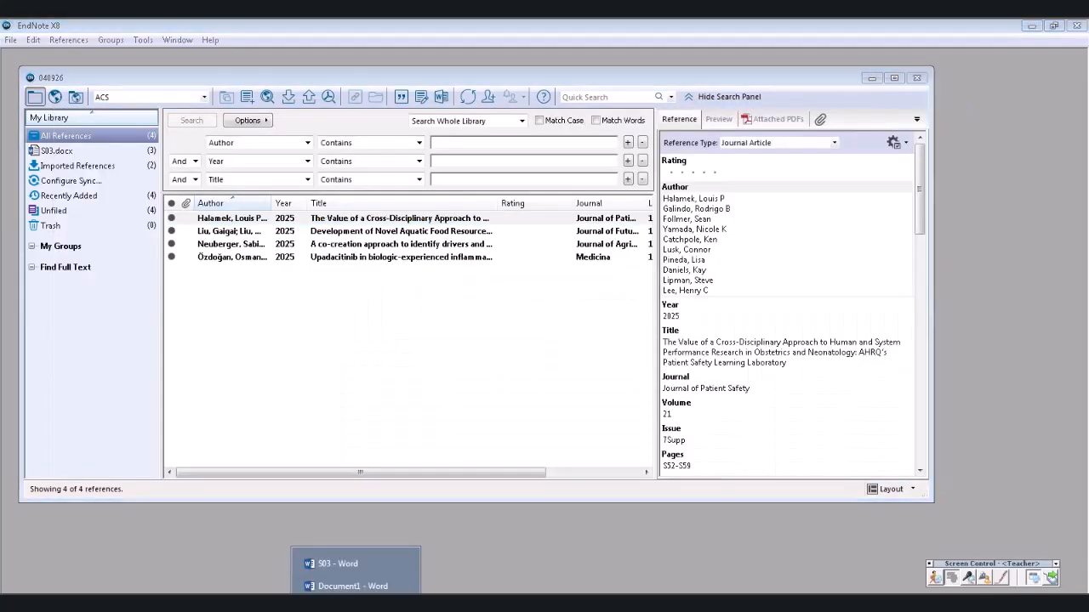
- Return to the S03 document and scroll through its bibliography, briefly checking the EndNote library
left_click(399, 586)
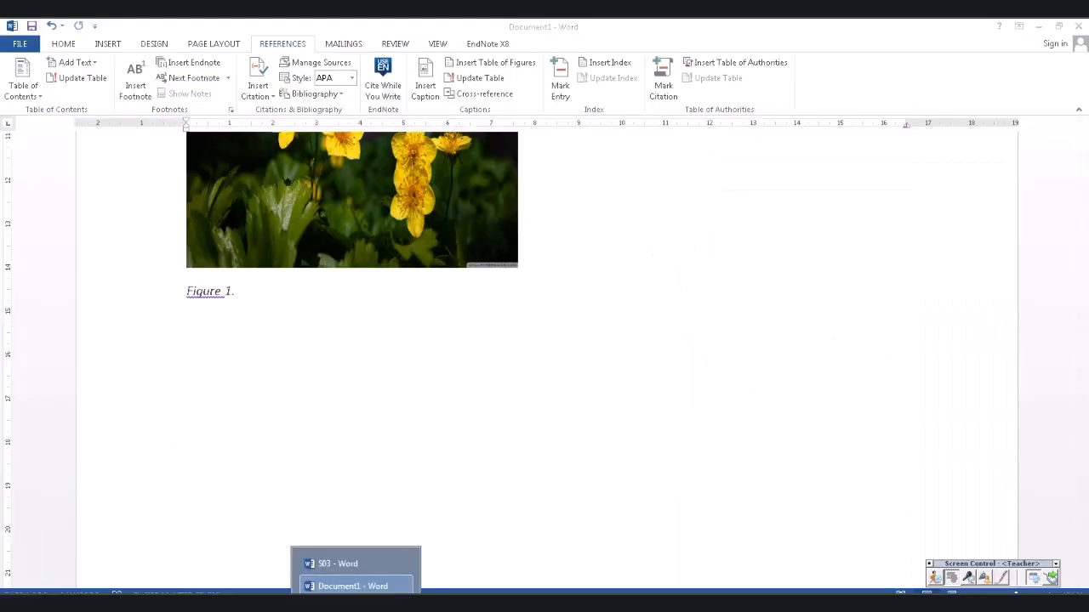
left_click(338, 563)
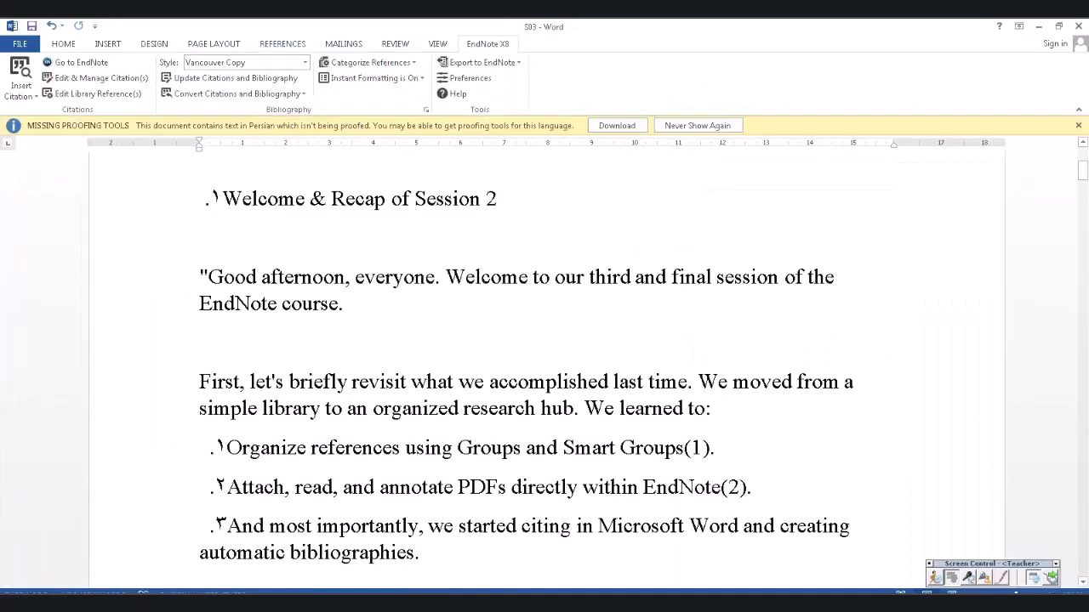
scroll(544, 366, "down", 10)
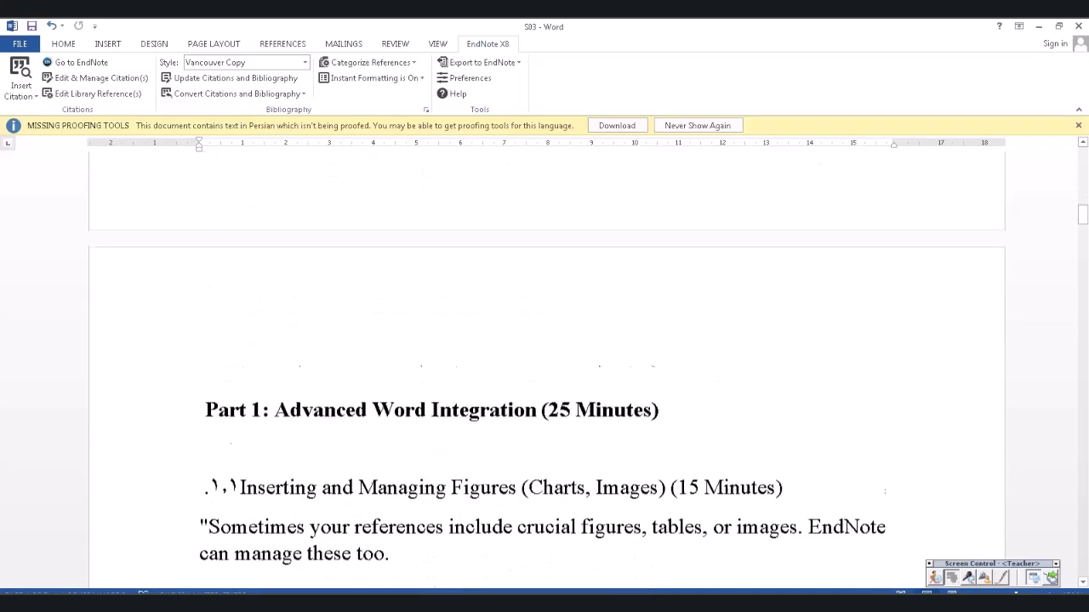
scroll(544, 366, "down", 1)
left_click_drag(1083, 218, 1083, 553)
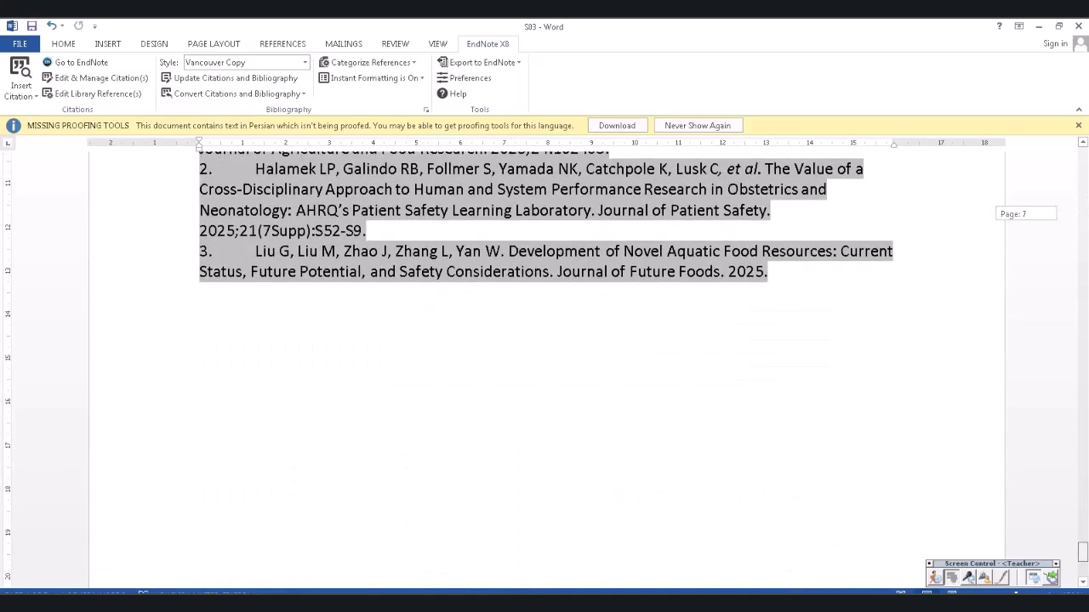
scroll(545, 212, "up", 2)
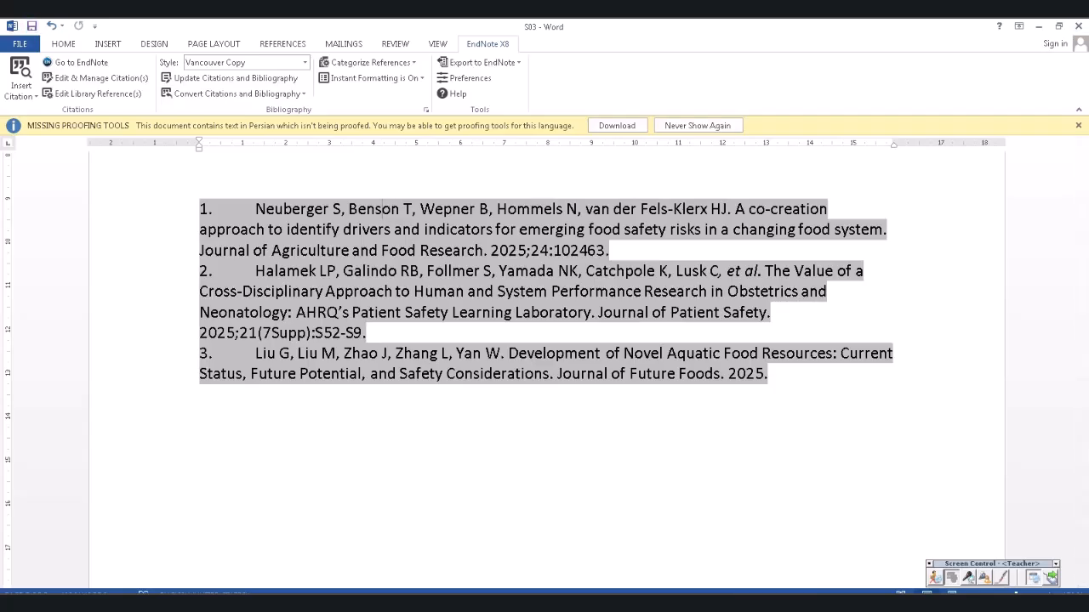
key("alt+Tab")
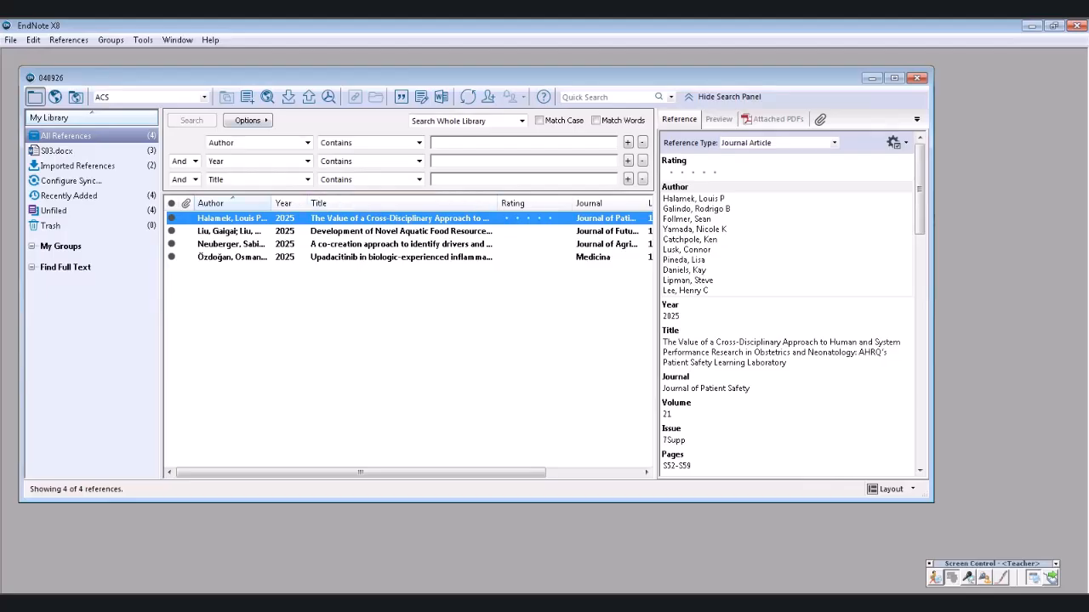
left_click(356, 602)
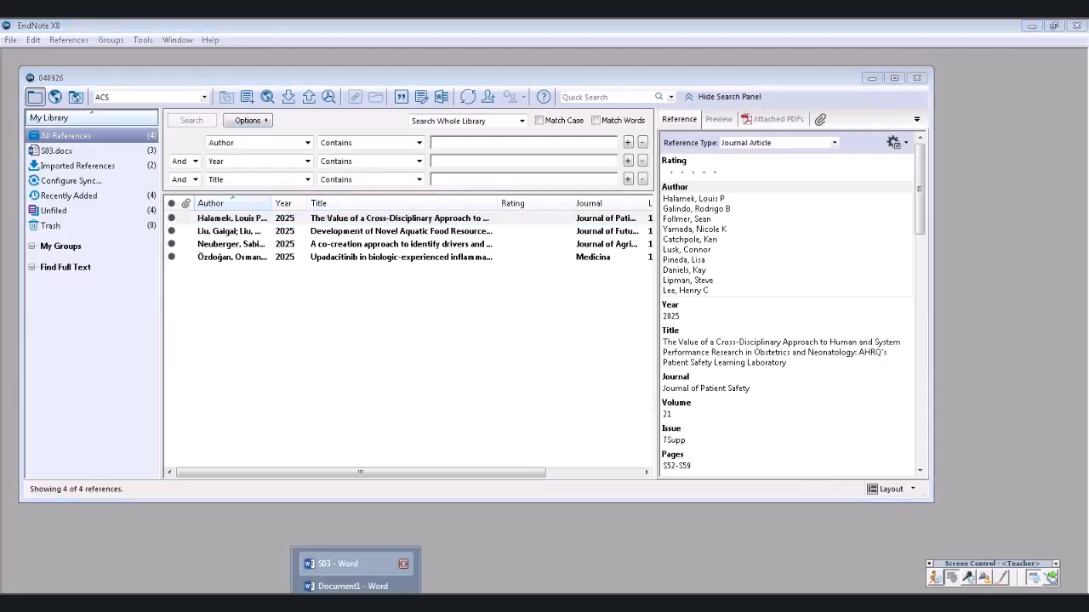
left_click(338, 563)
- Reformat the bibliography in plain Vancouver, then Vancouver Copy, and inspect the italic et al
left_click(304, 62)
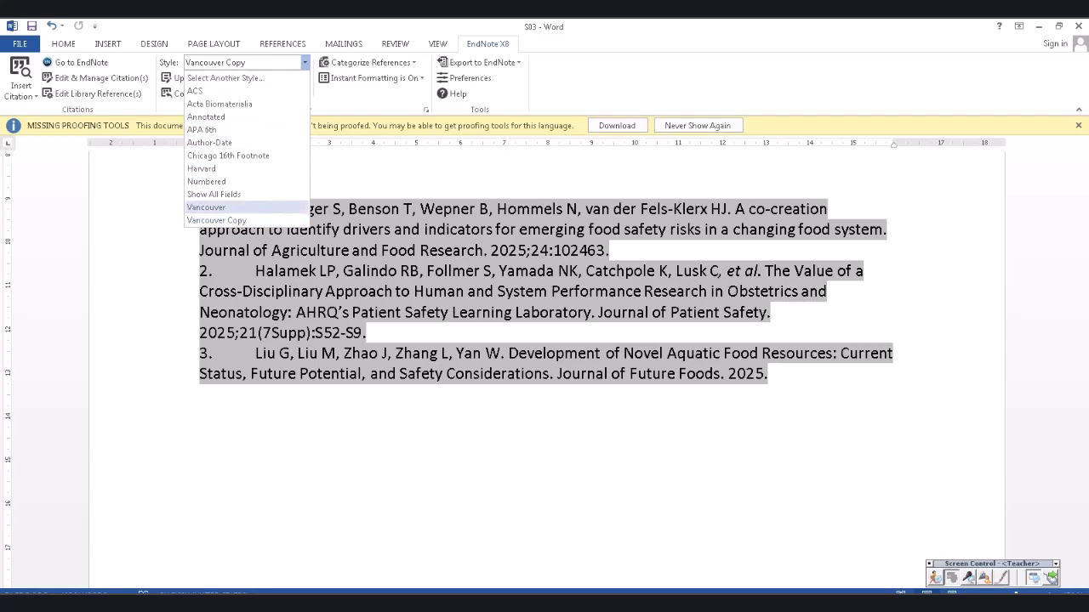
left_click(206, 207)
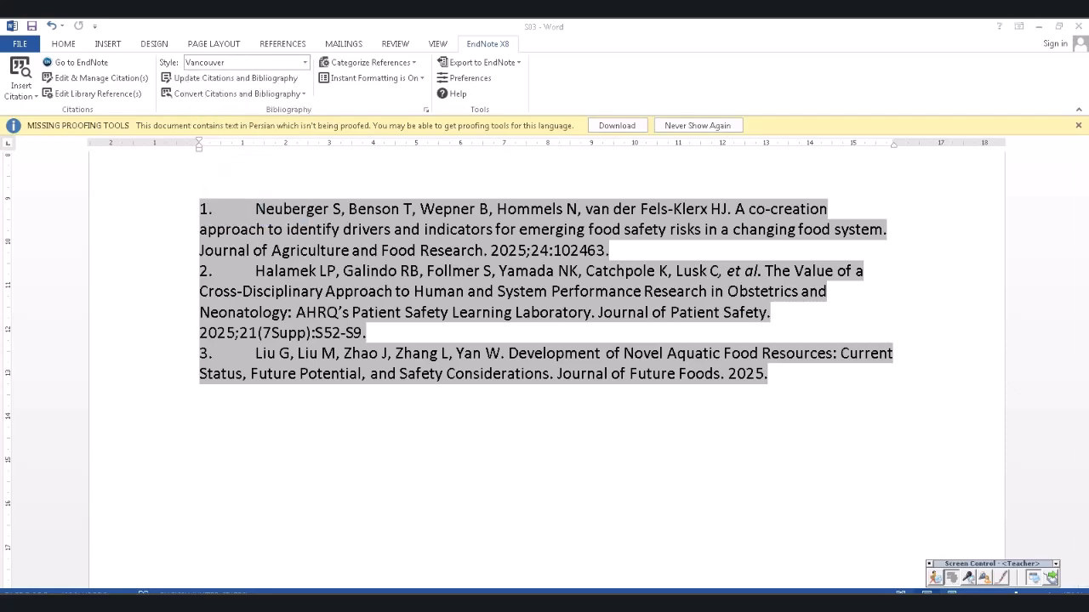
left_click(305, 62)
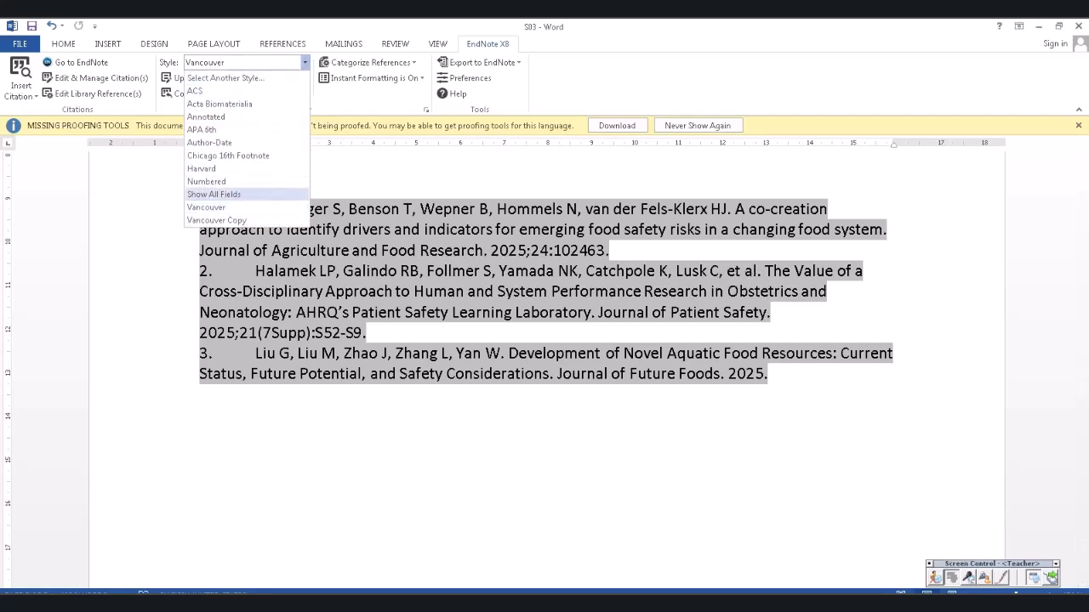
left_click(216, 220)
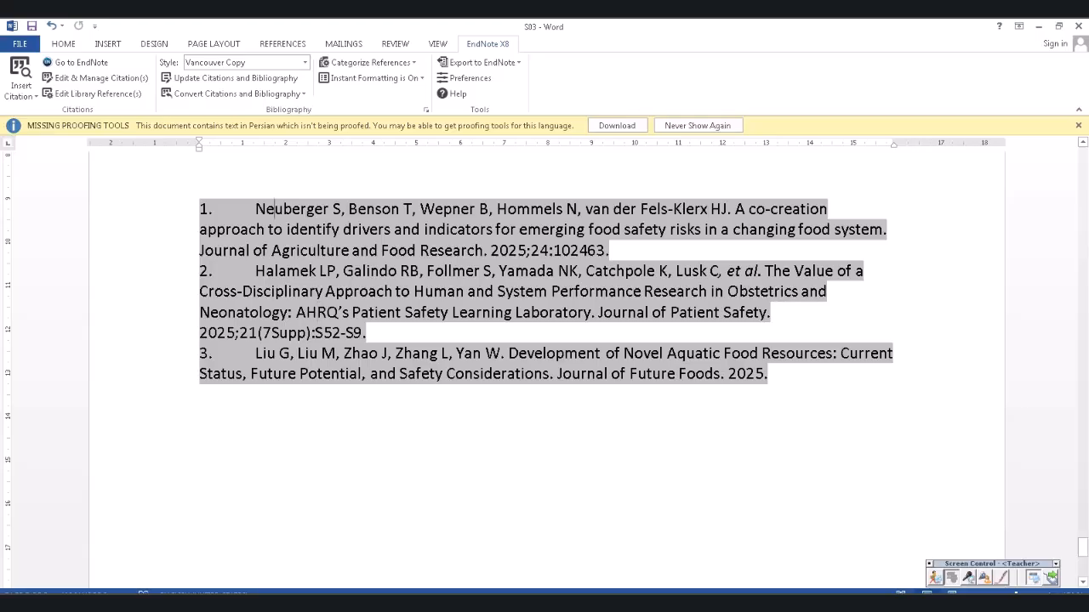
left_click_drag(274, 209, 204, 416)
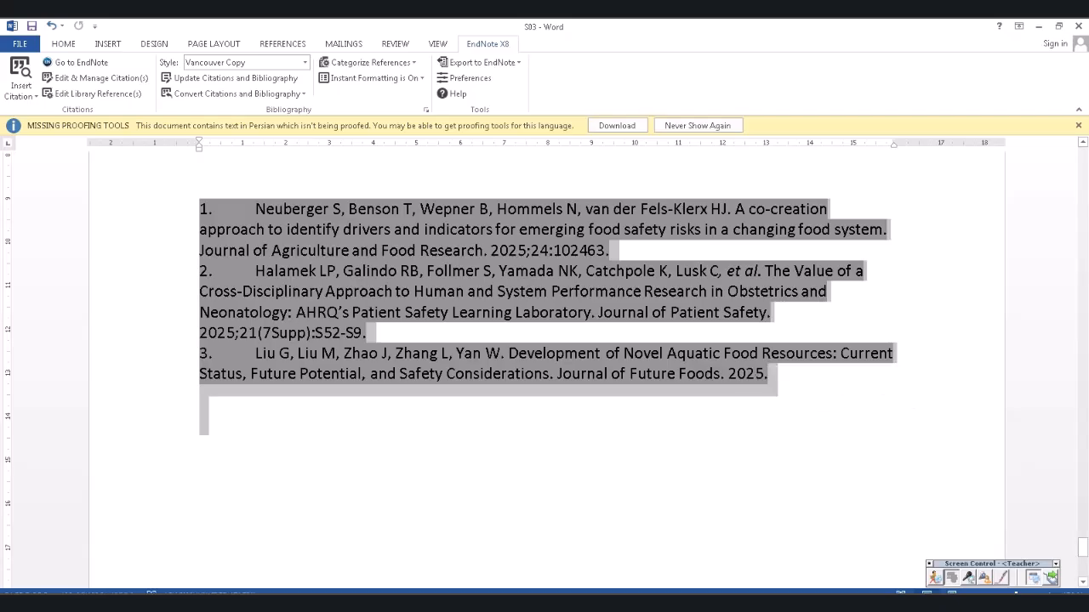
left_click(344, 353)
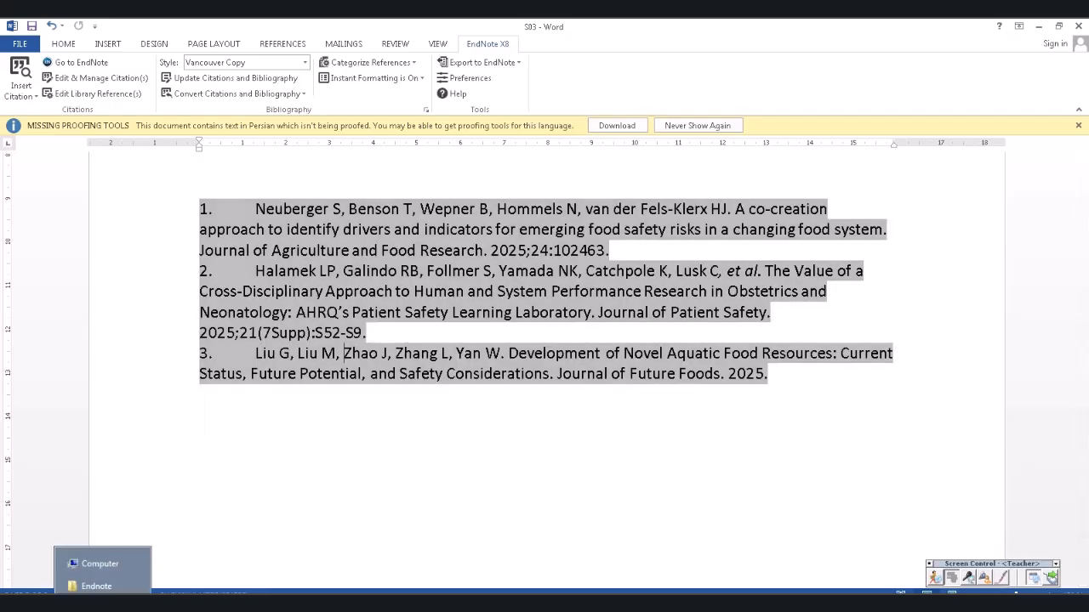
left_click(96, 586)
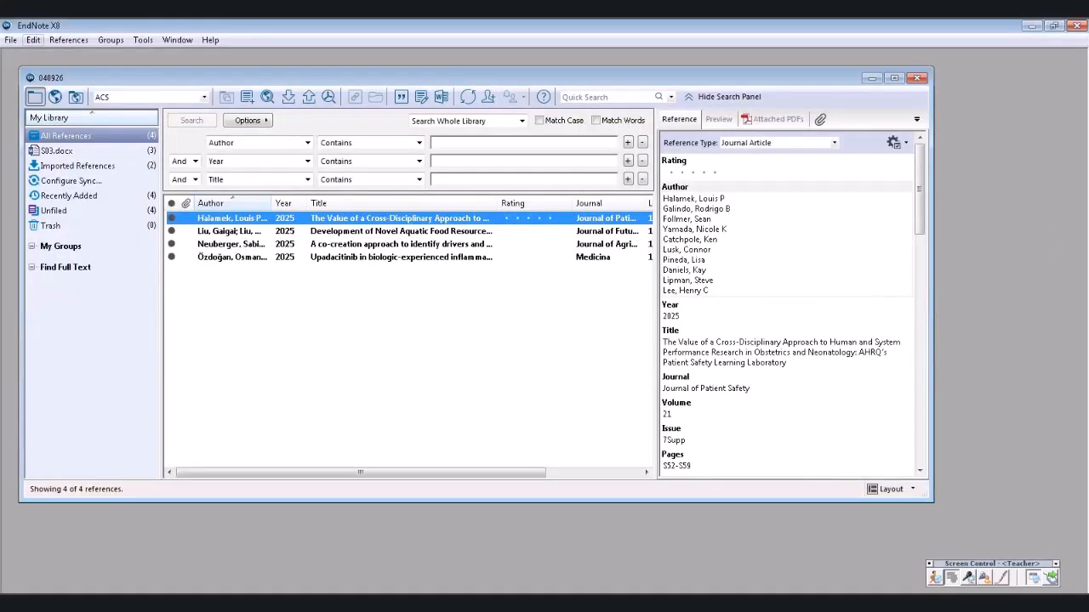
left_click(33, 40)
mouse_move(70, 252)
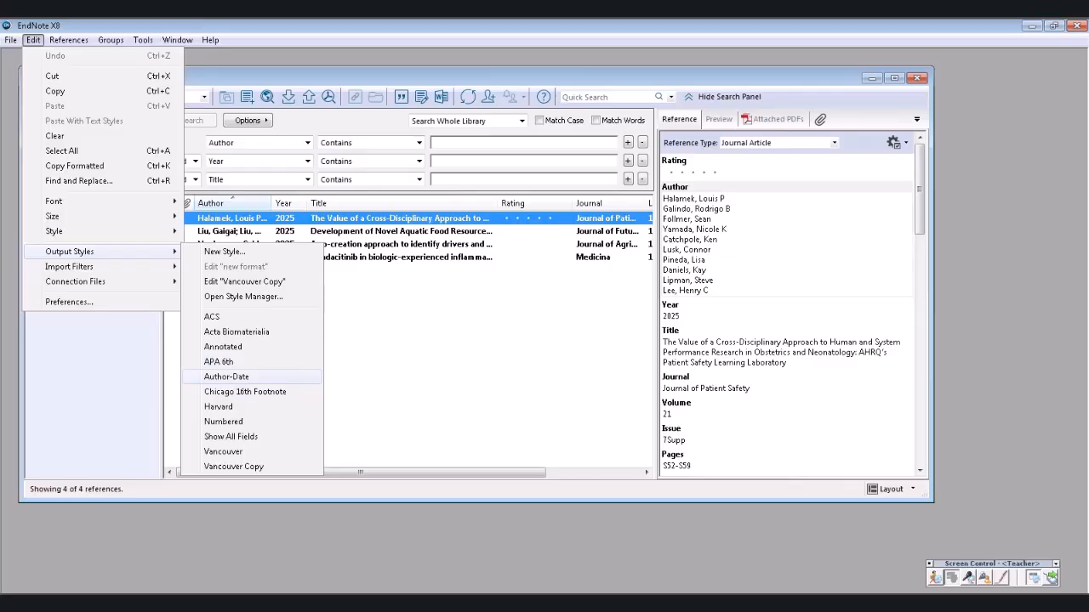
left_click(407, 374)
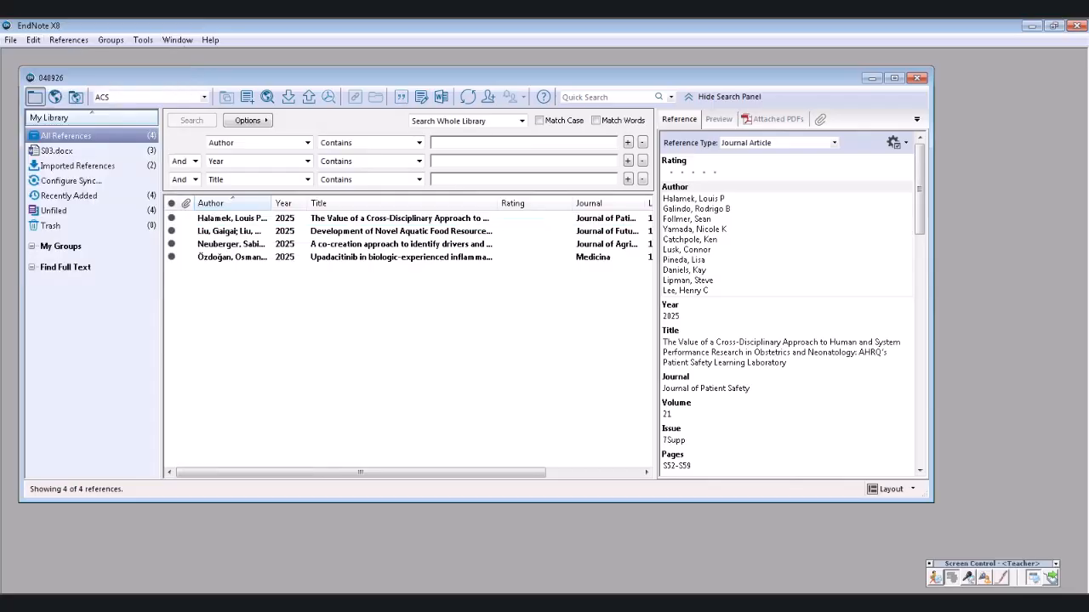
left_click(357, 603)
left_click(353, 564)
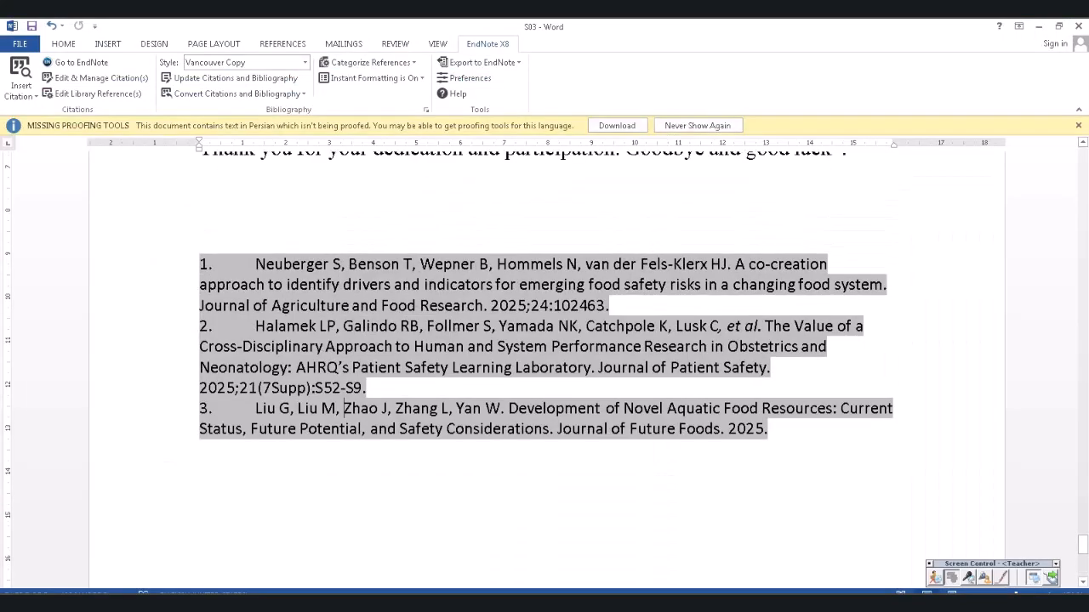
- Delete the Your Task (5 minutes) paragraph about syncing and sharing the library
scroll(544, 357, "up", 15)
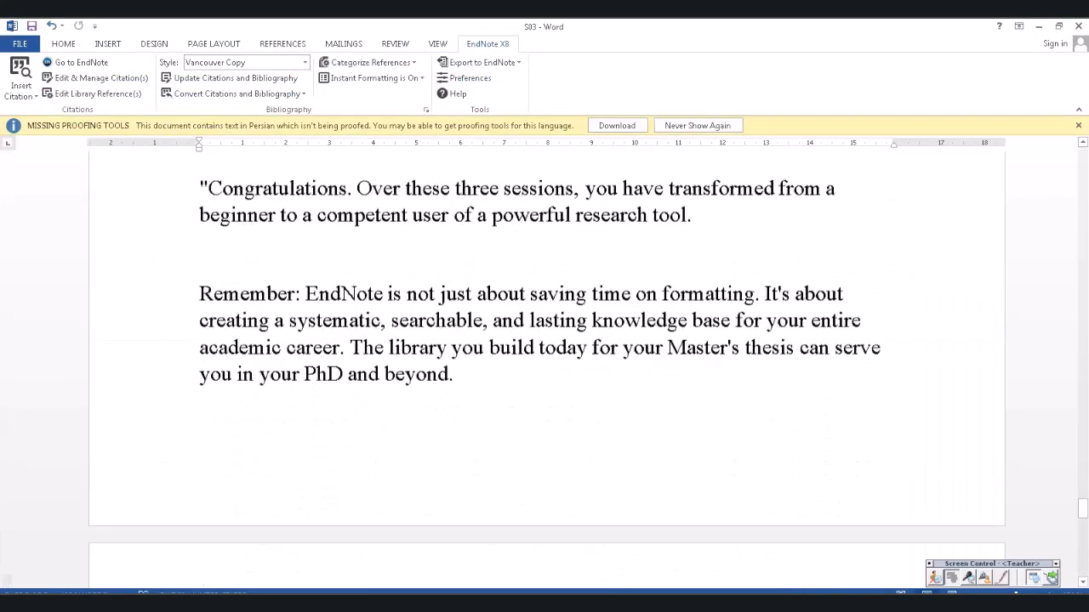
scroll(544, 357, "up", 15)
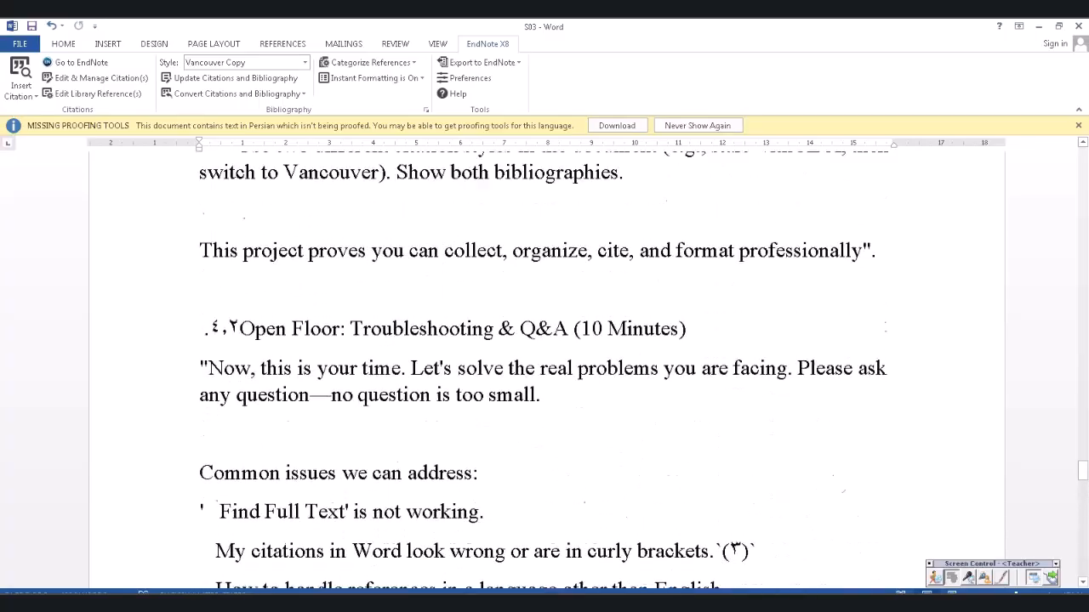
scroll(544, 357, "up", 5)
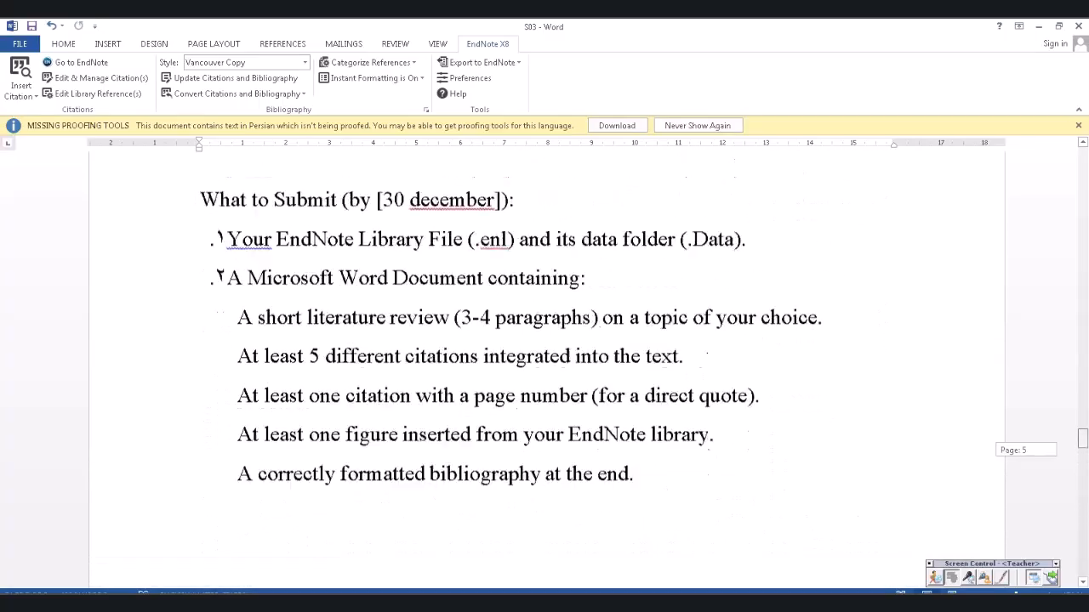
scroll(544, 366, "up", 10)
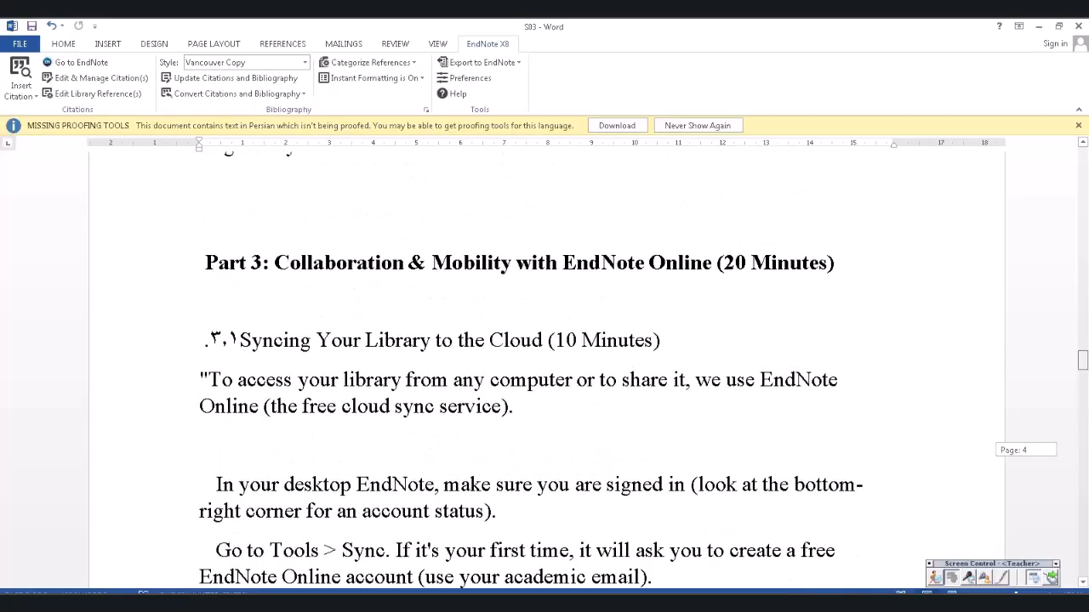
scroll(544, 366, "up", 8)
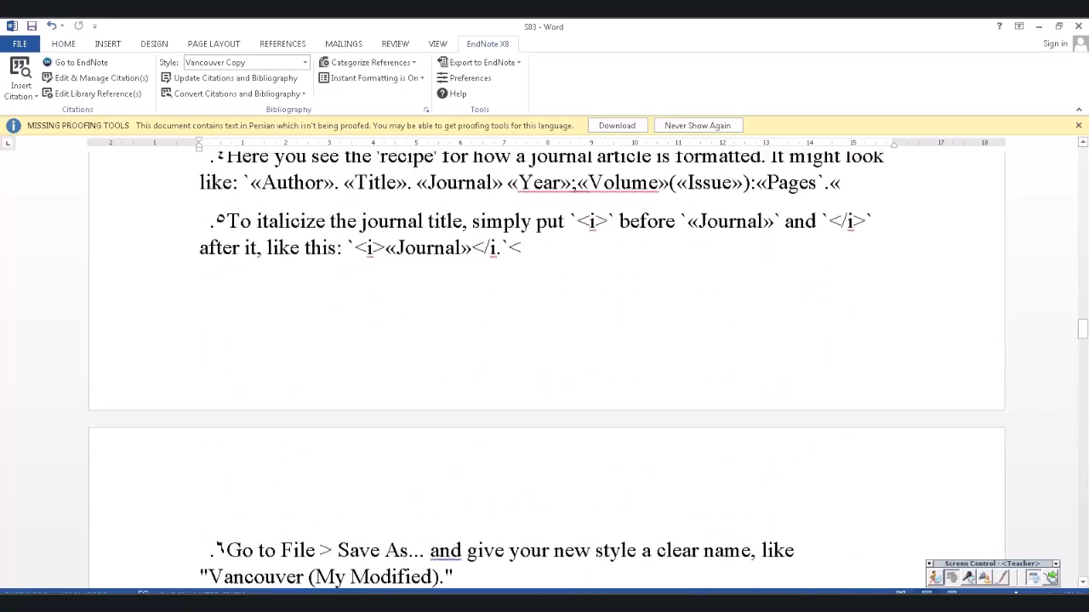
scroll(544, 366, "down", 2)
scroll(544, 366, "down", 12)
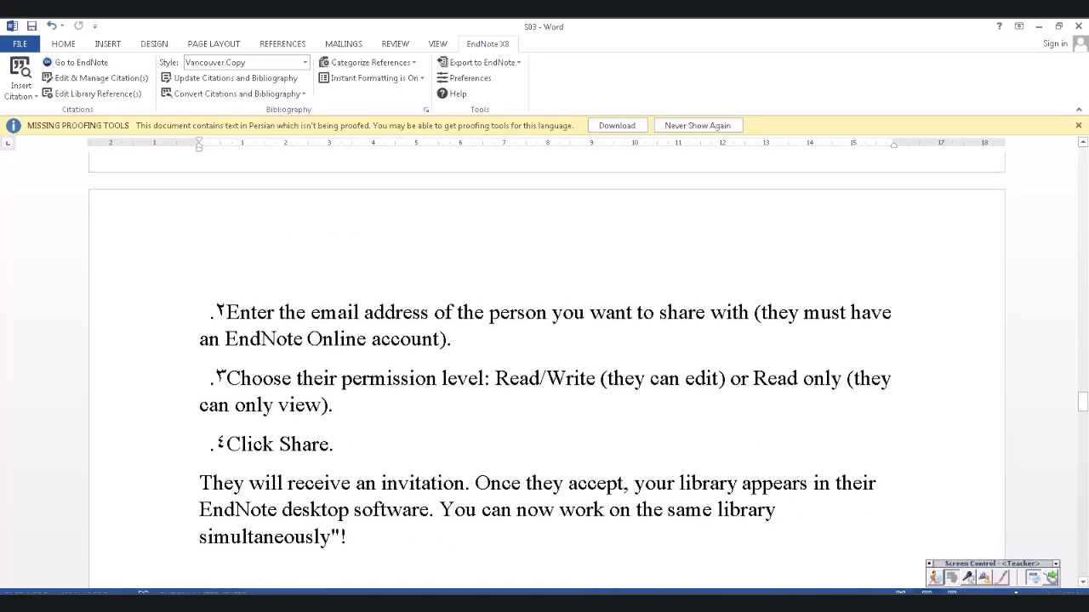
scroll(545, 365, "down", 5)
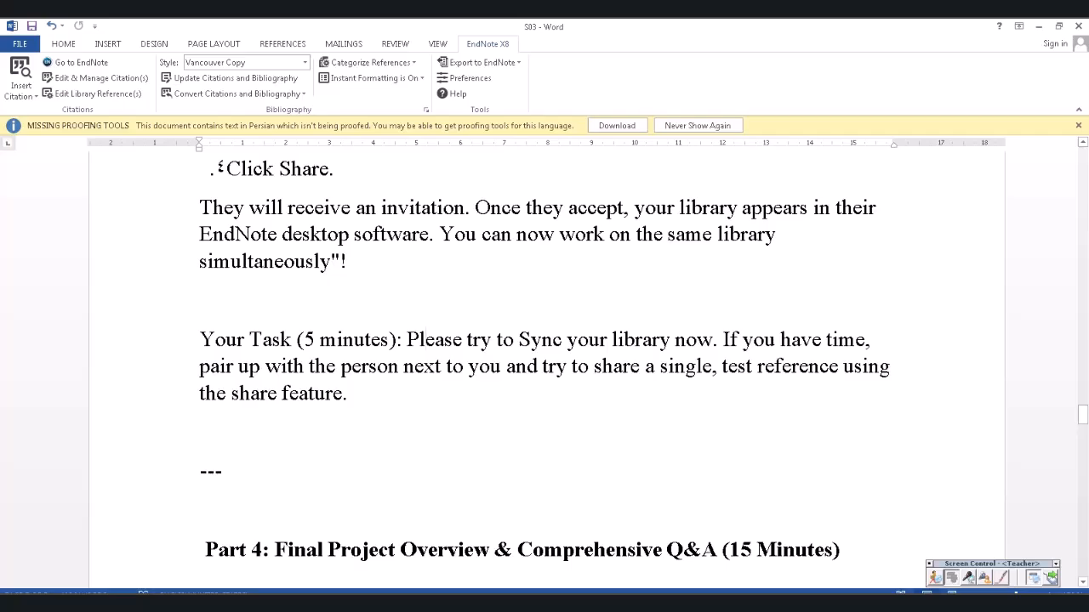
triple_click(425, 342)
key("Delete")
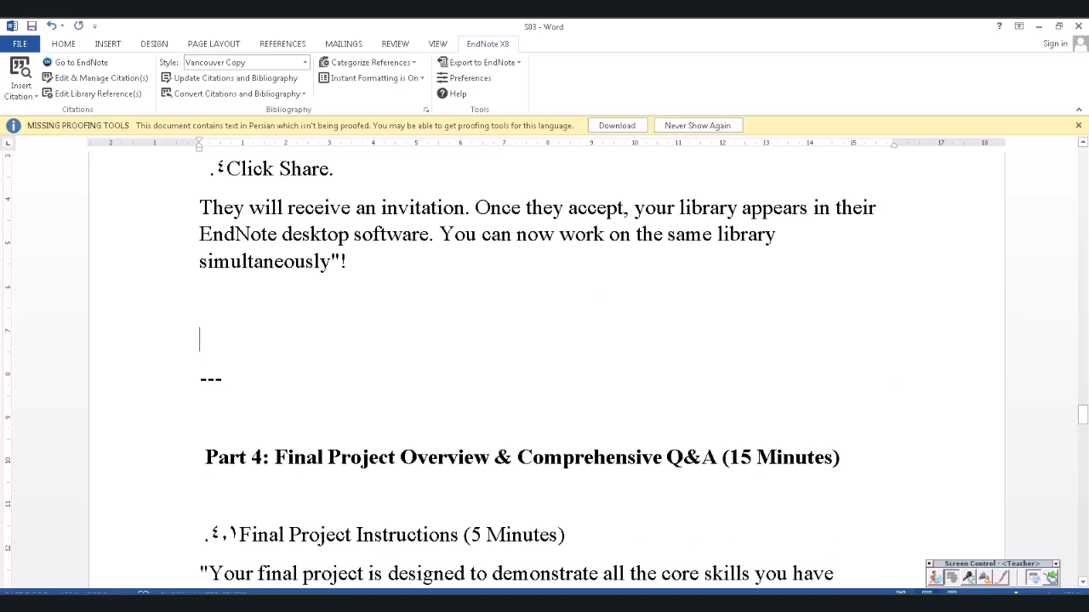
- Scroll down to the What to Submit deadline and select the day 30
scroll(544, 374, "down", 5)
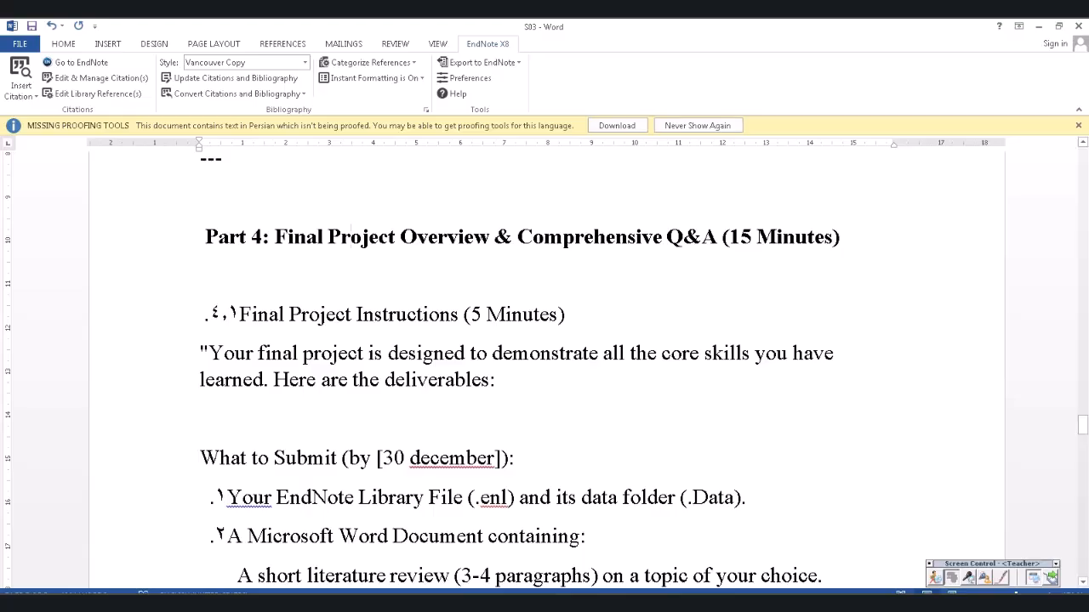
scroll(544, 365, "down", 3)
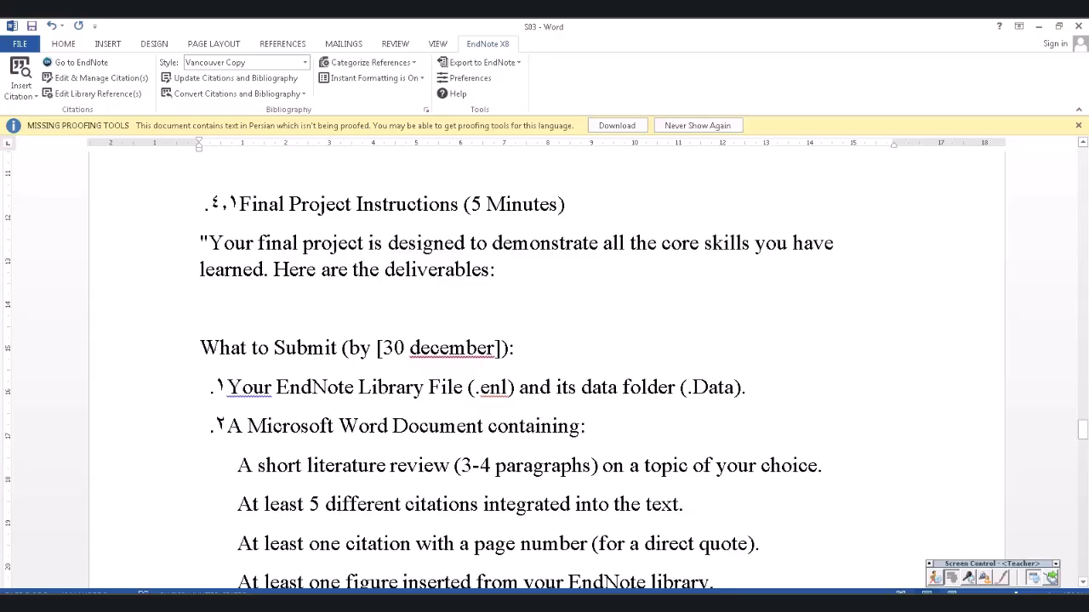
scroll(544, 366, "down", 3)
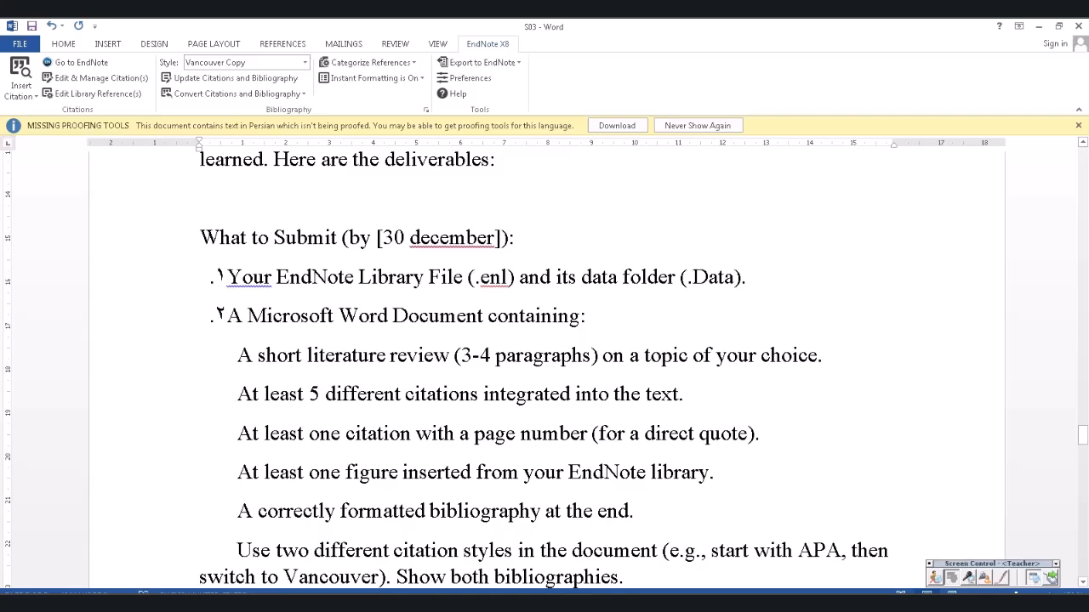
left_click_drag(383, 238, 404, 238)
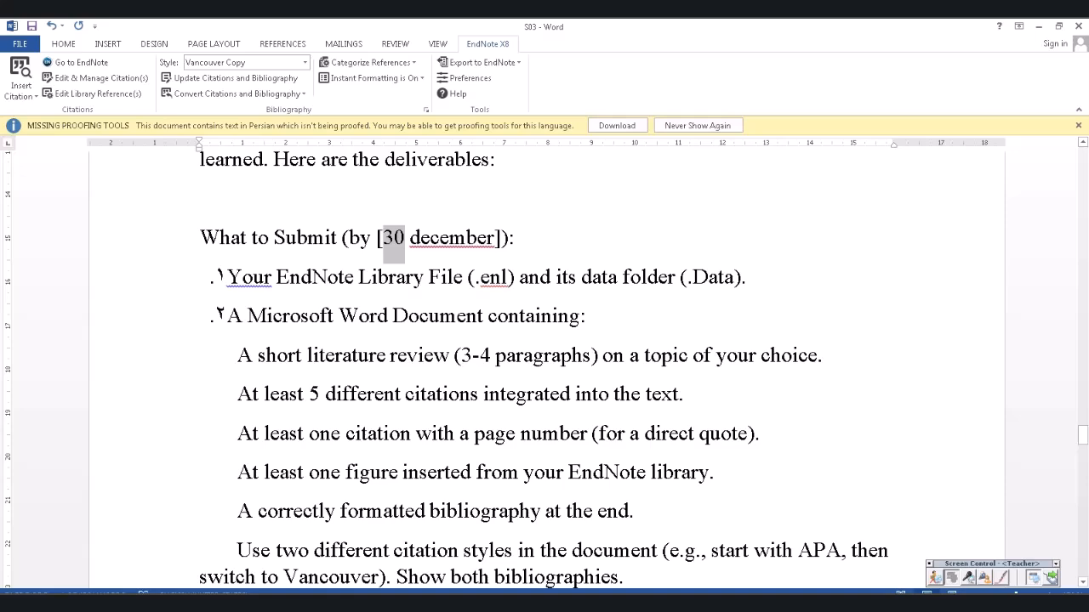
- Append 'my email address :' with the instructor's email after the deadline, formatted red and bold
left_click(515, 239)
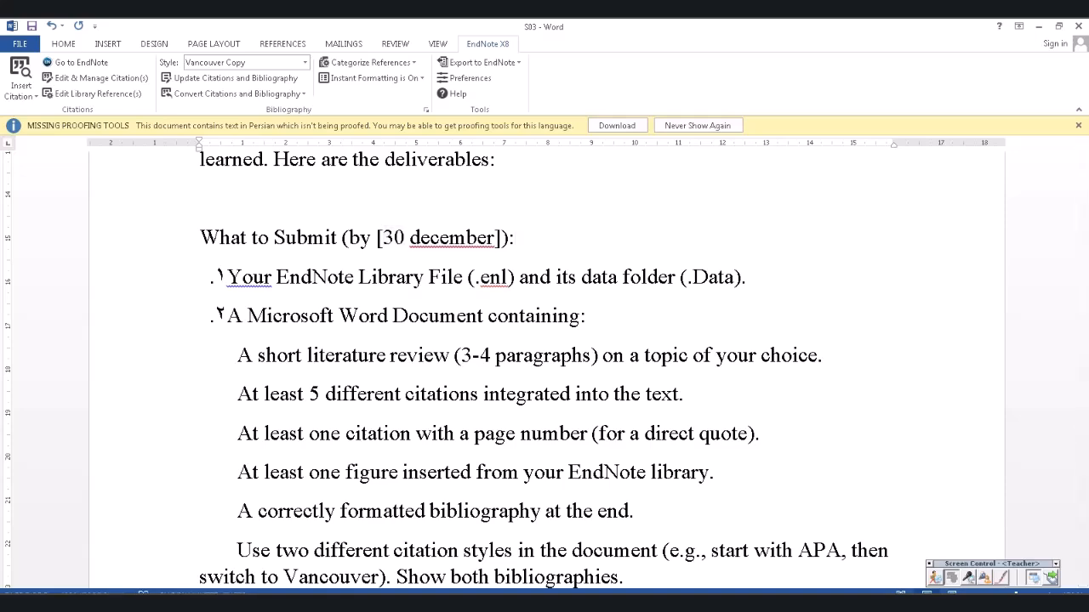
type("my email a")
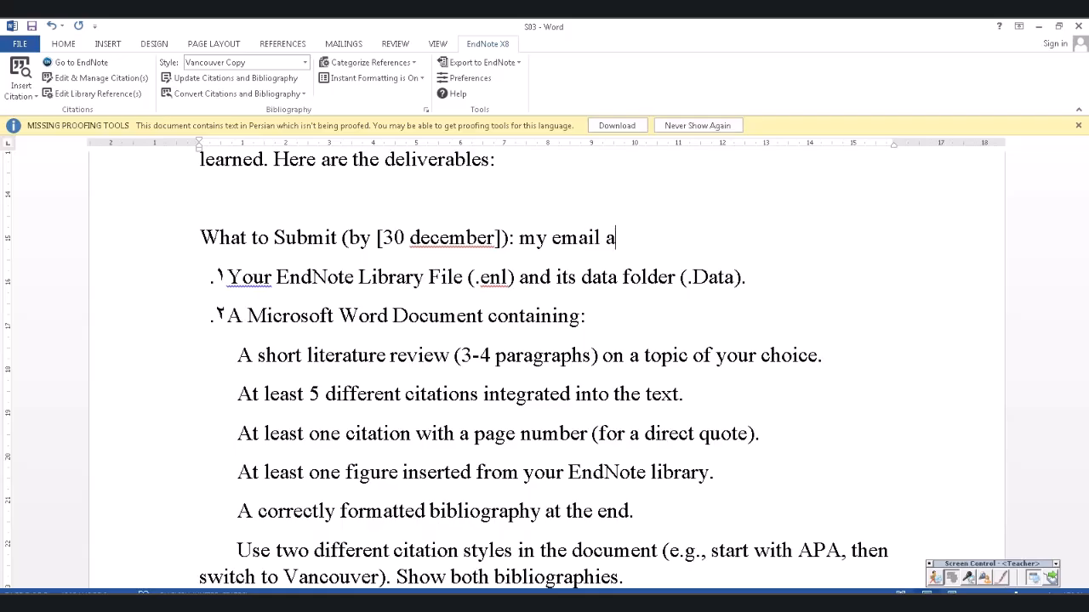
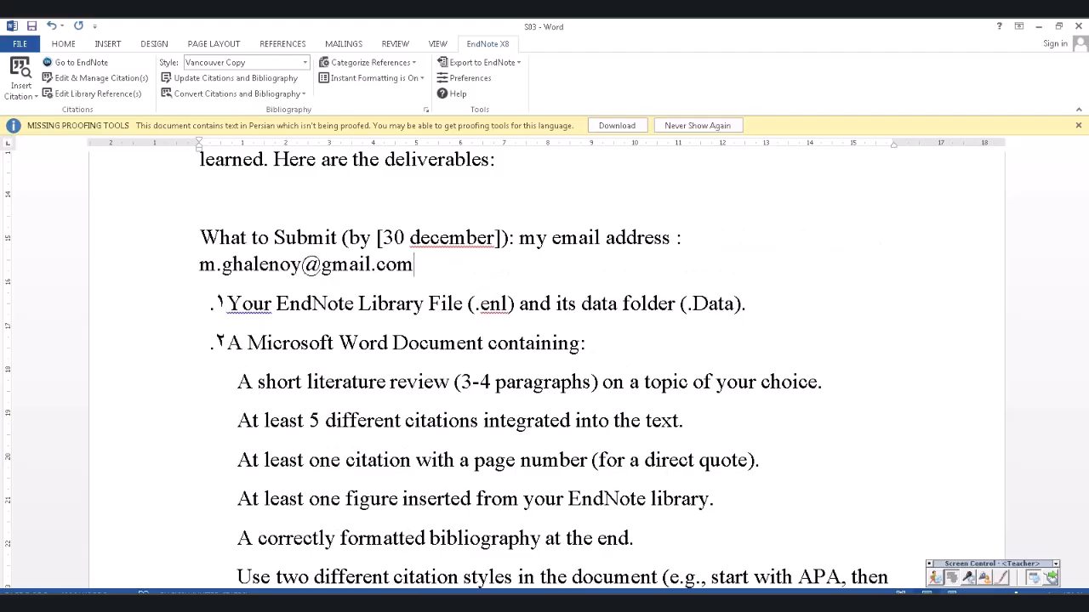
key("Home")
key("shift+End")
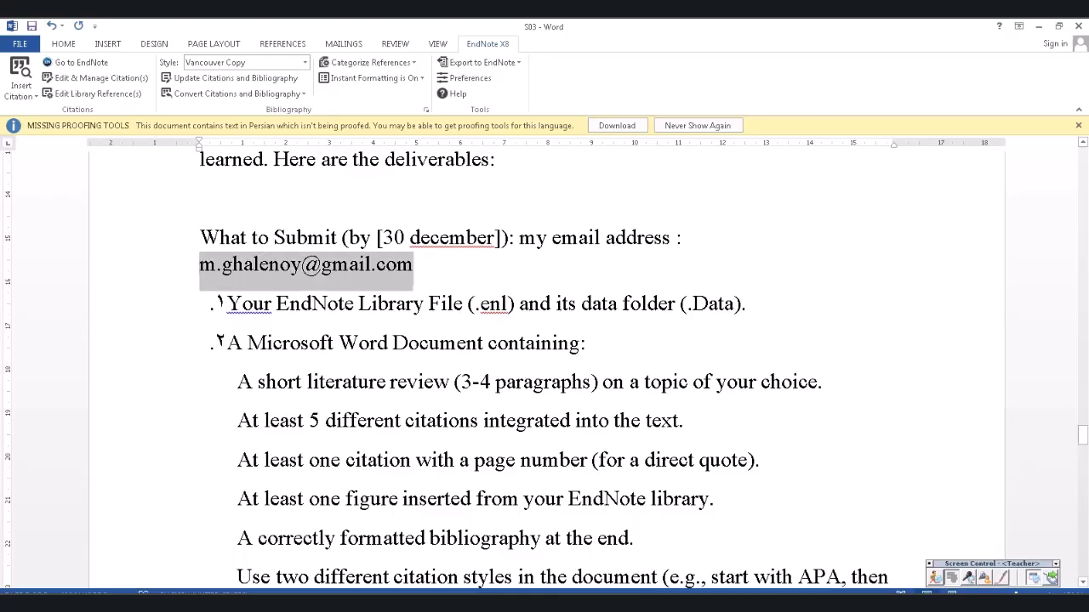
left_click(62, 43)
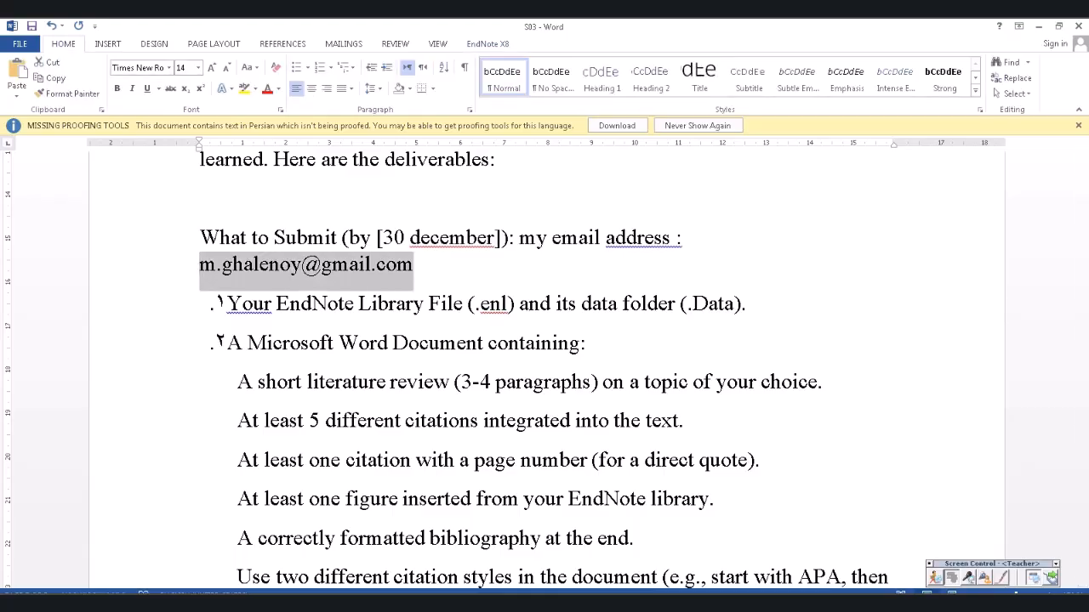
left_click(267, 89)
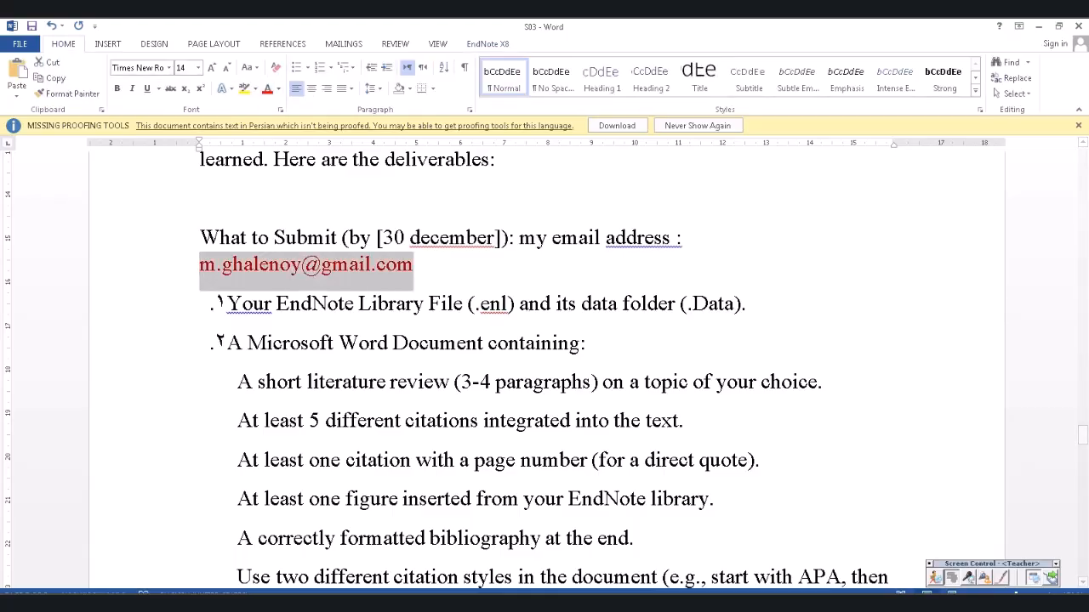
left_click(117, 88)
left_click(327, 303)
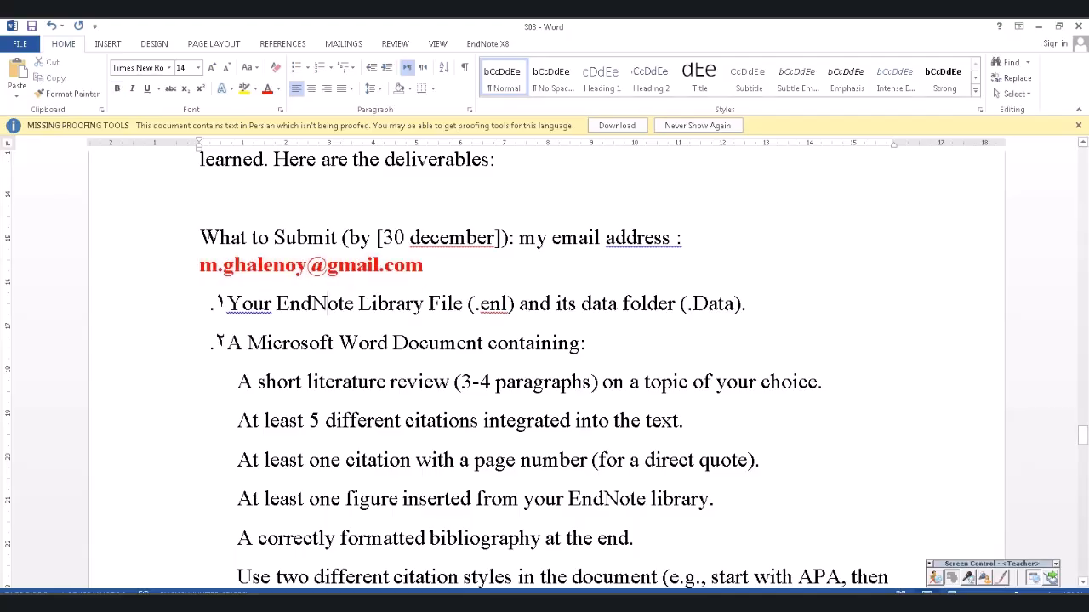
left_click(420, 238)
left_click_drag(715, 382, 817, 382)
scroll(545, 357, "down", 1)
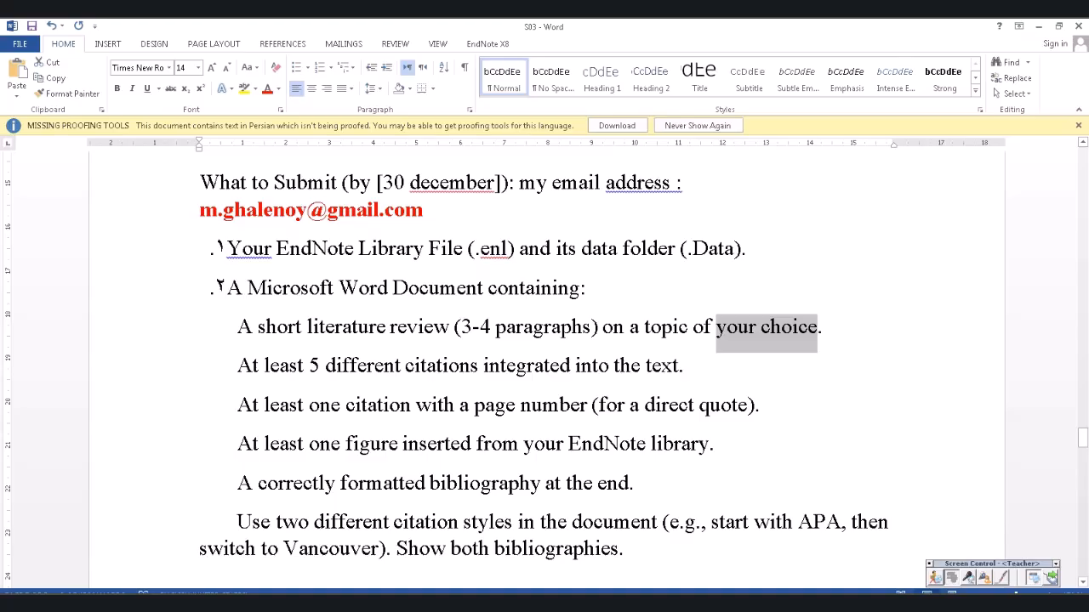
scroll(544, 357, "down", 1)
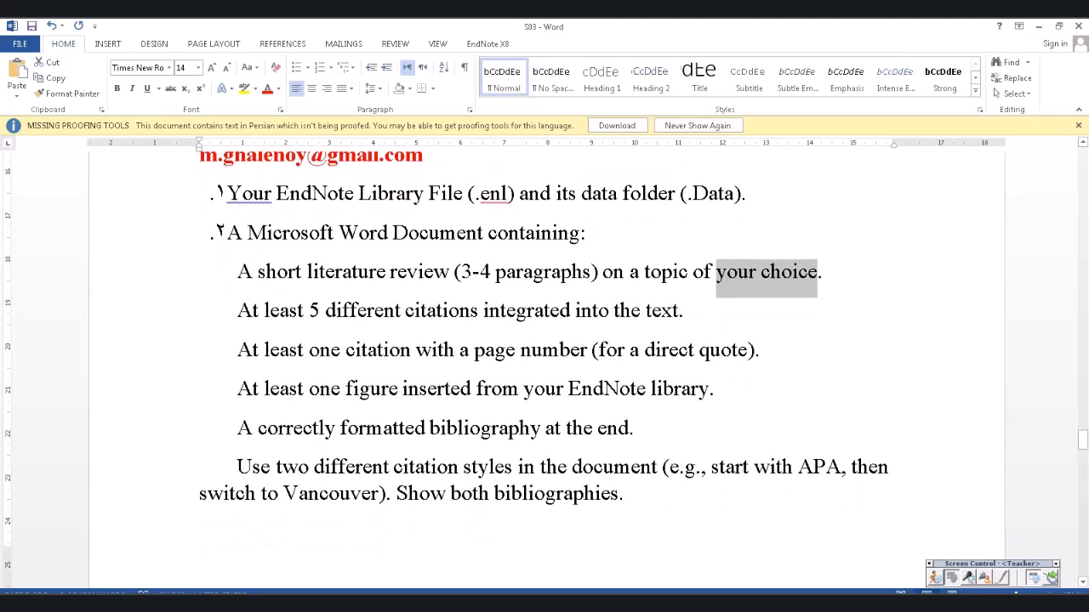
scroll(544, 357, "down", 2)
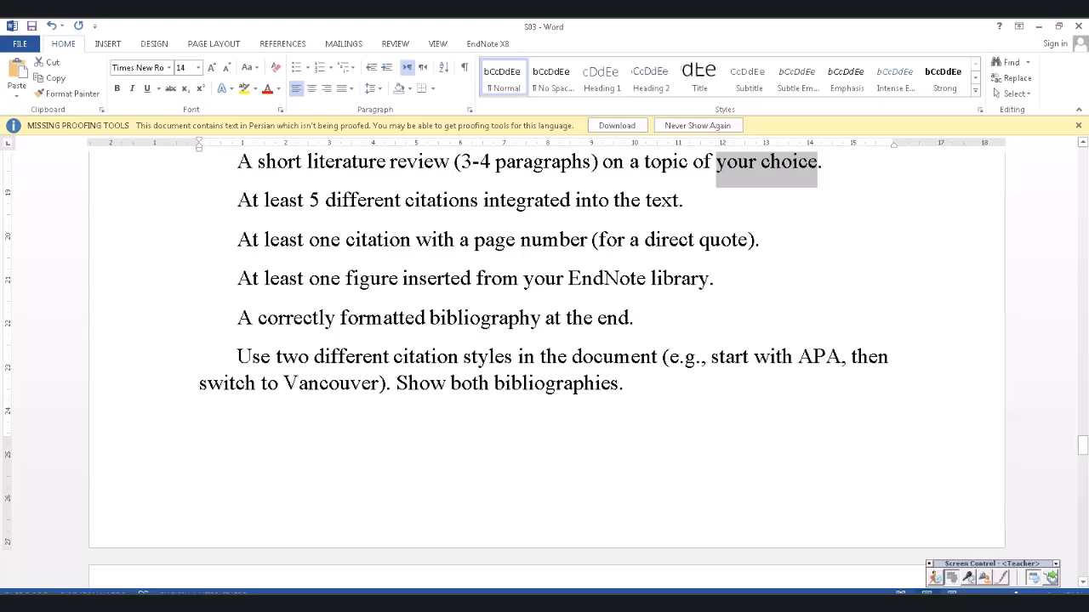
scroll(545, 358, "down", 6)
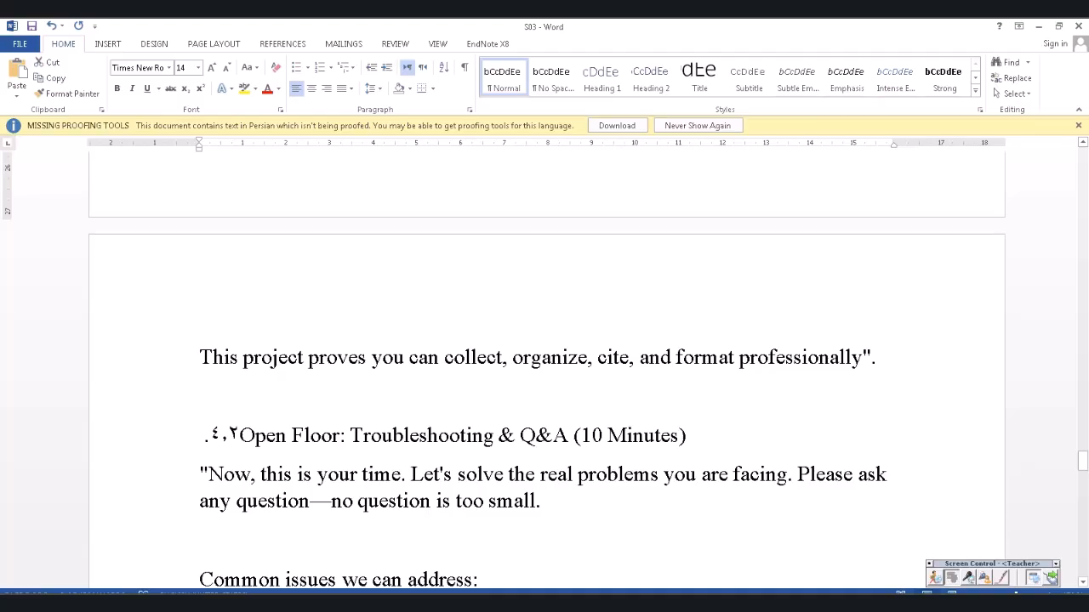
scroll(544, 357, "down", 3)
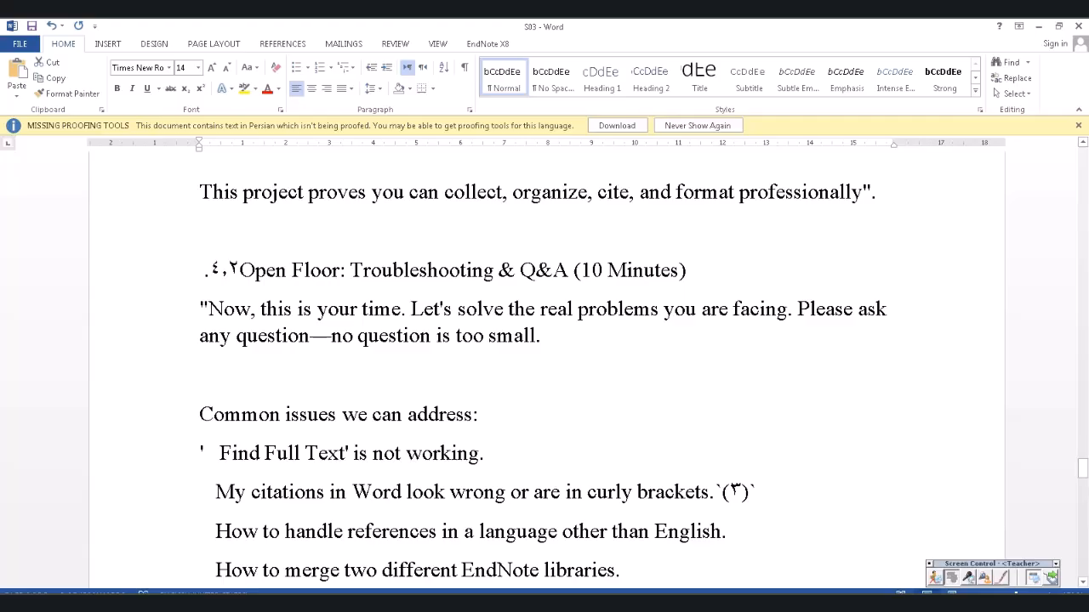
scroll(545, 357, "down", 3)
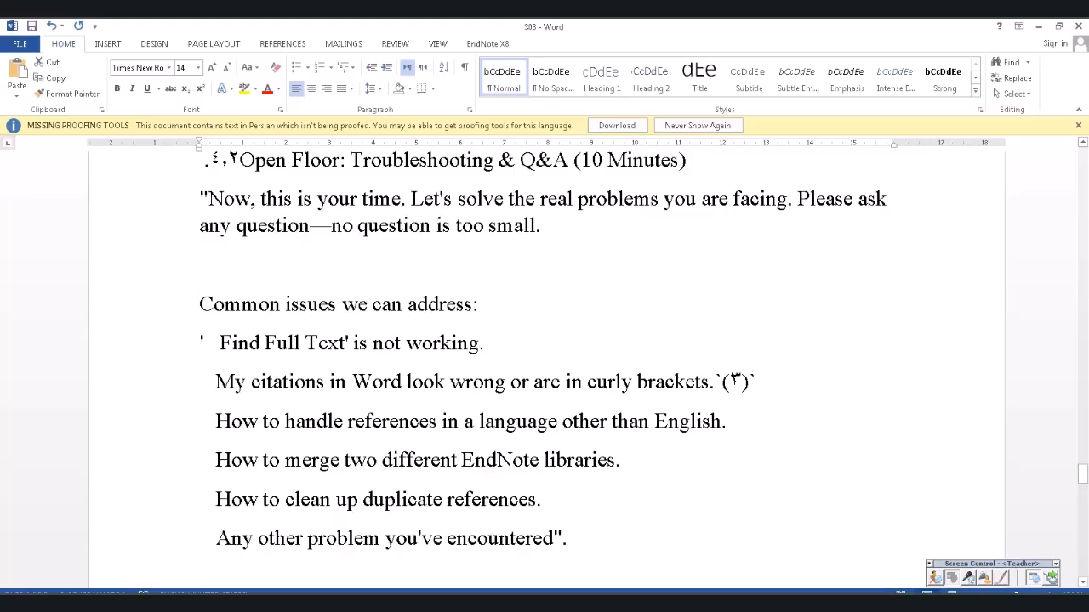
left_click(200, 265)
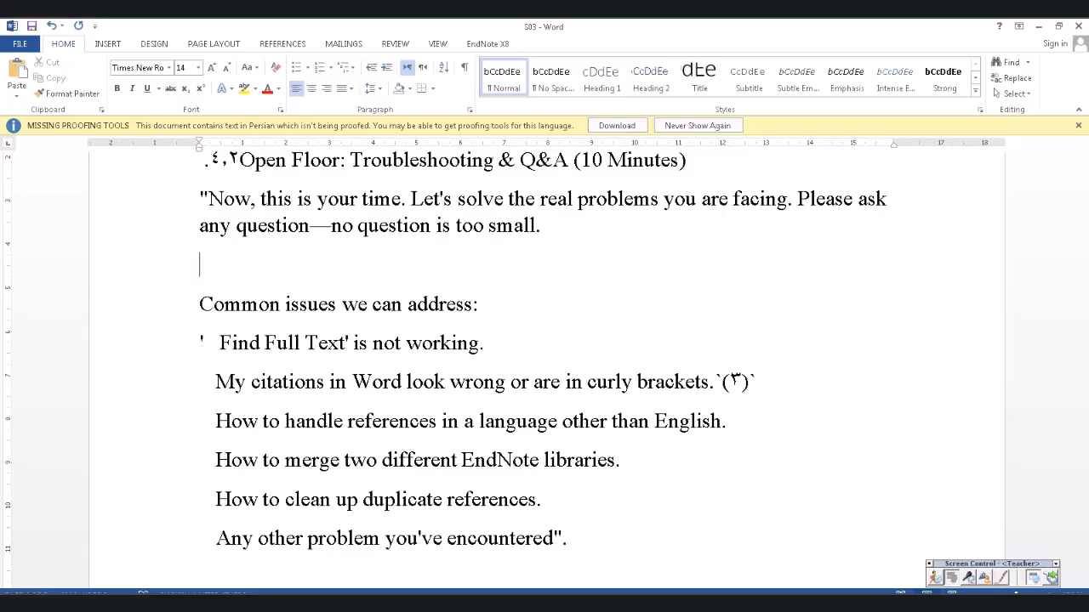
- Read through Closing Remarks to the farewell message, then close the Word document and EndNote library
scroll(544, 357, "down", 3)
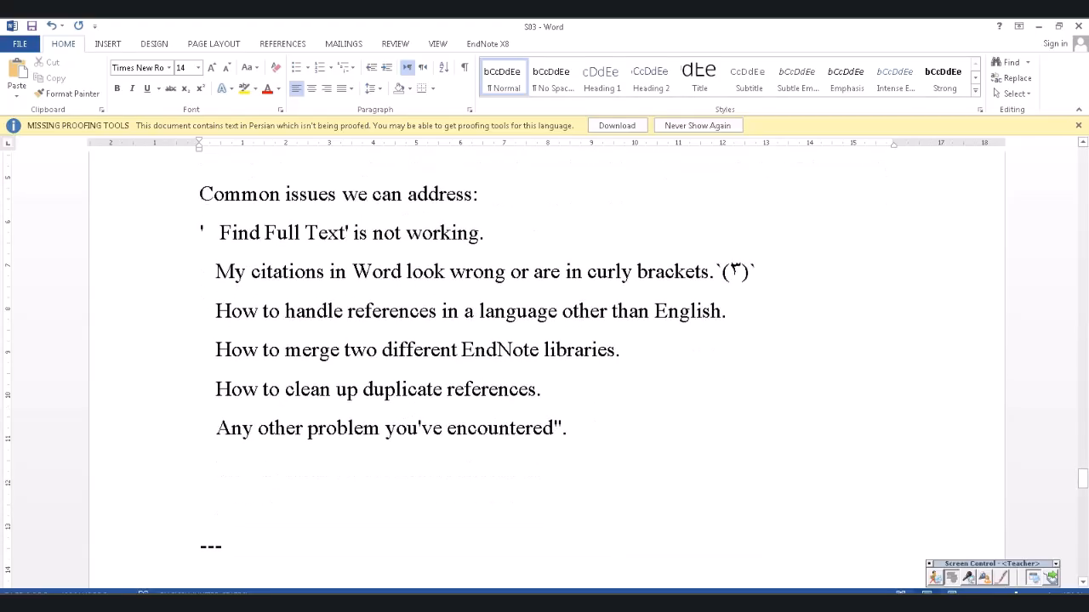
scroll(544, 357, "down", 10)
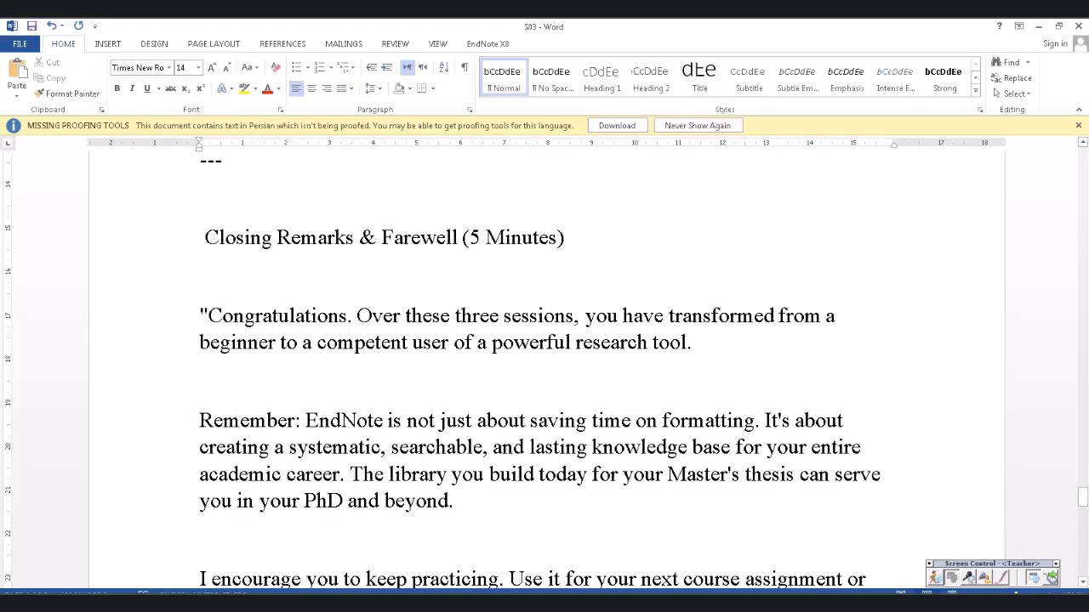
scroll(544, 382, "down", 2)
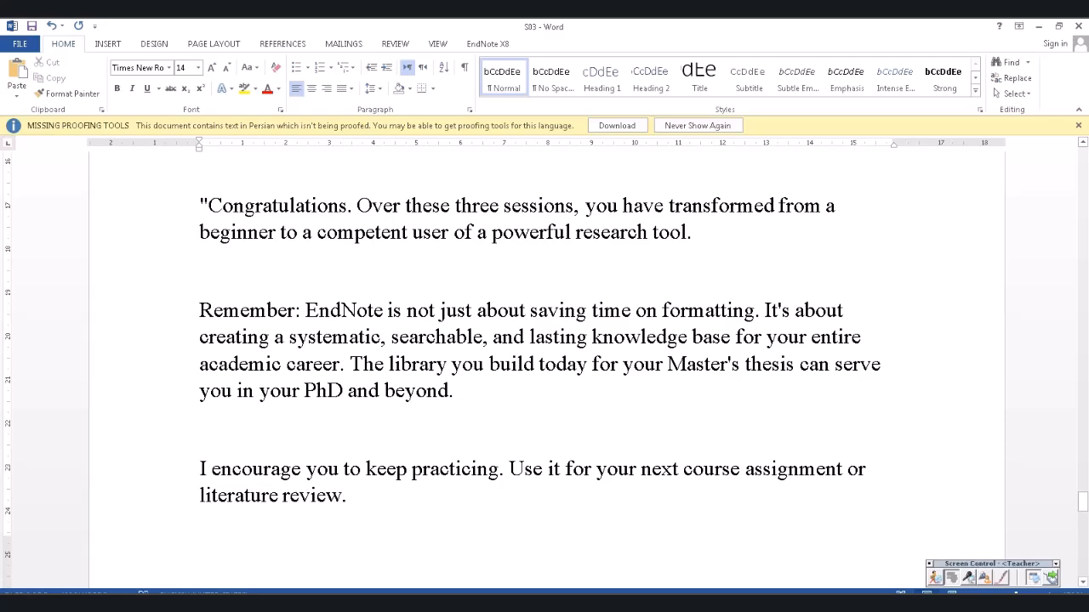
scroll(544, 354, "down", 1)
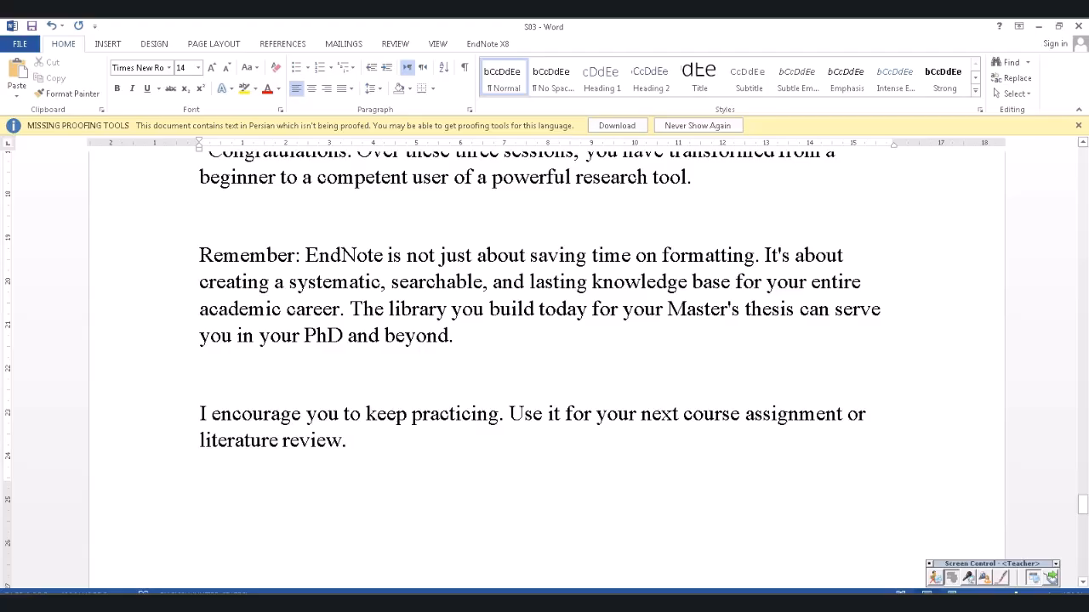
scroll(544, 354, "down", 6)
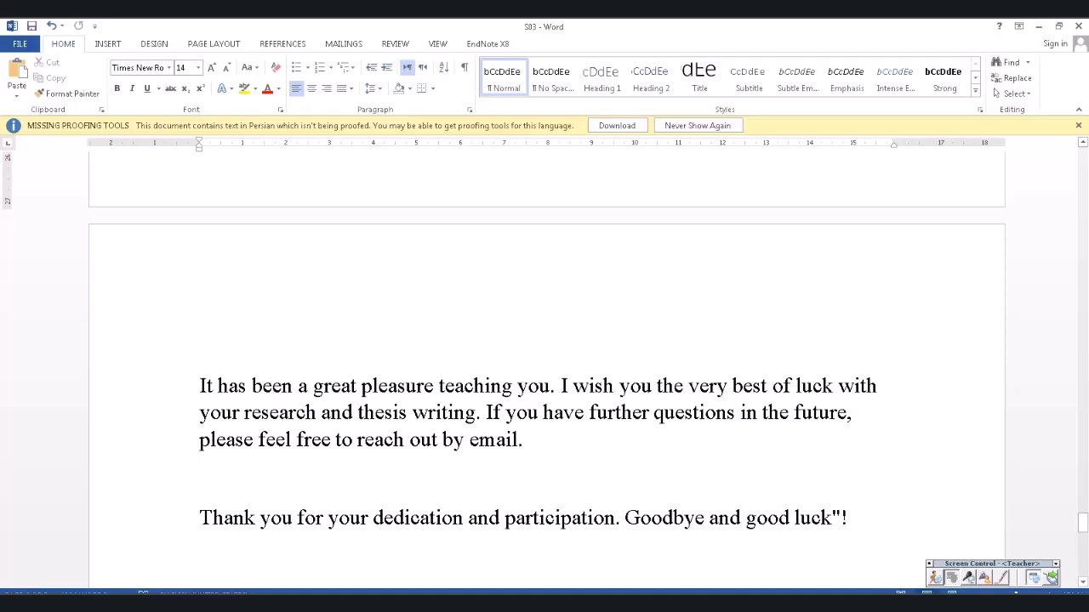
scroll(544, 366, "down", 3)
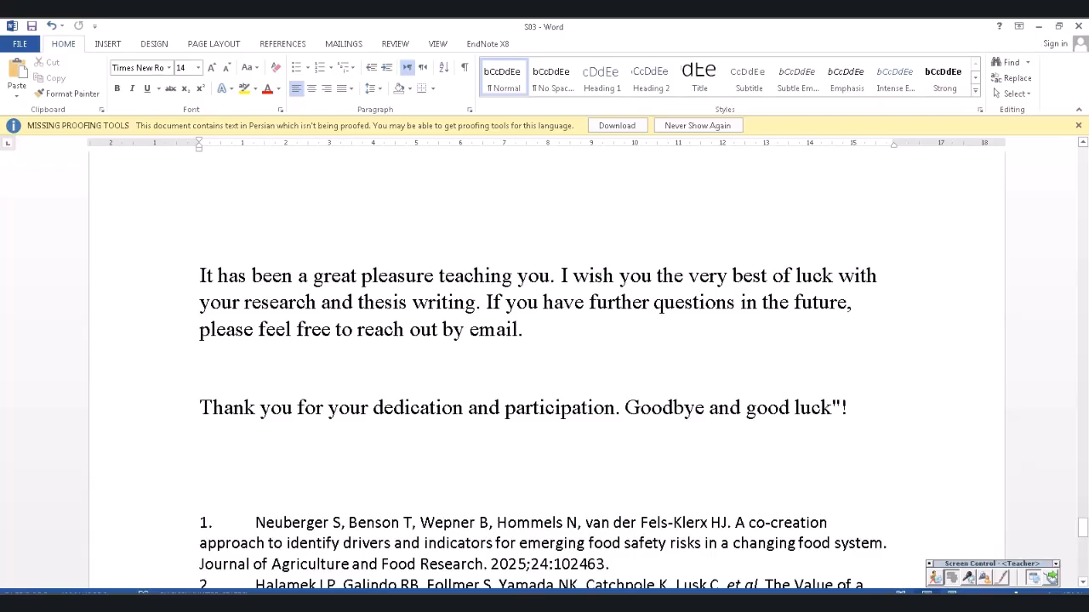
left_click(442, 407)
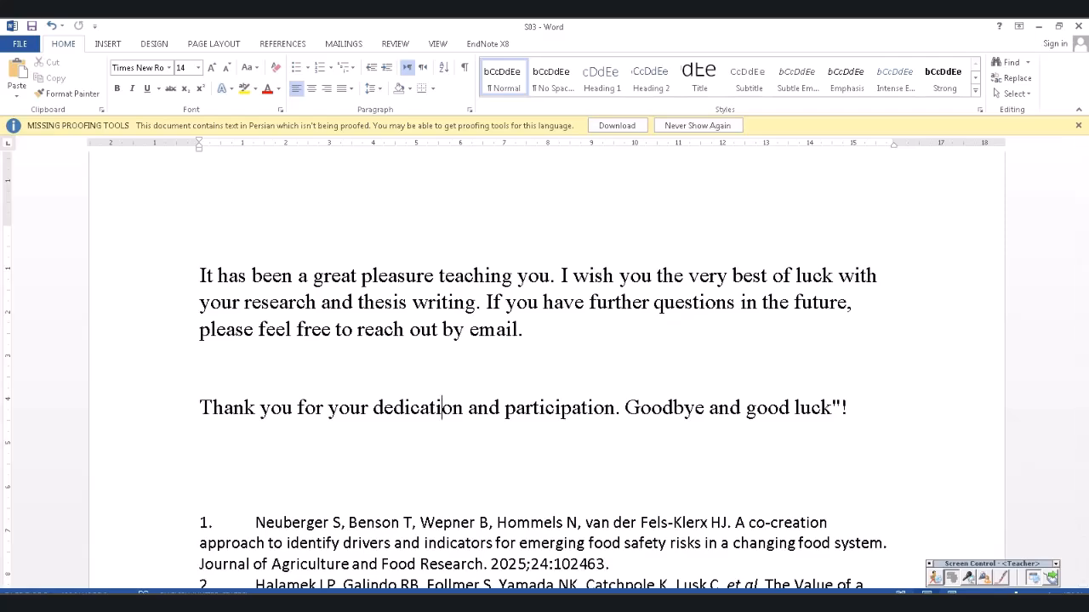
left_click(641, 276)
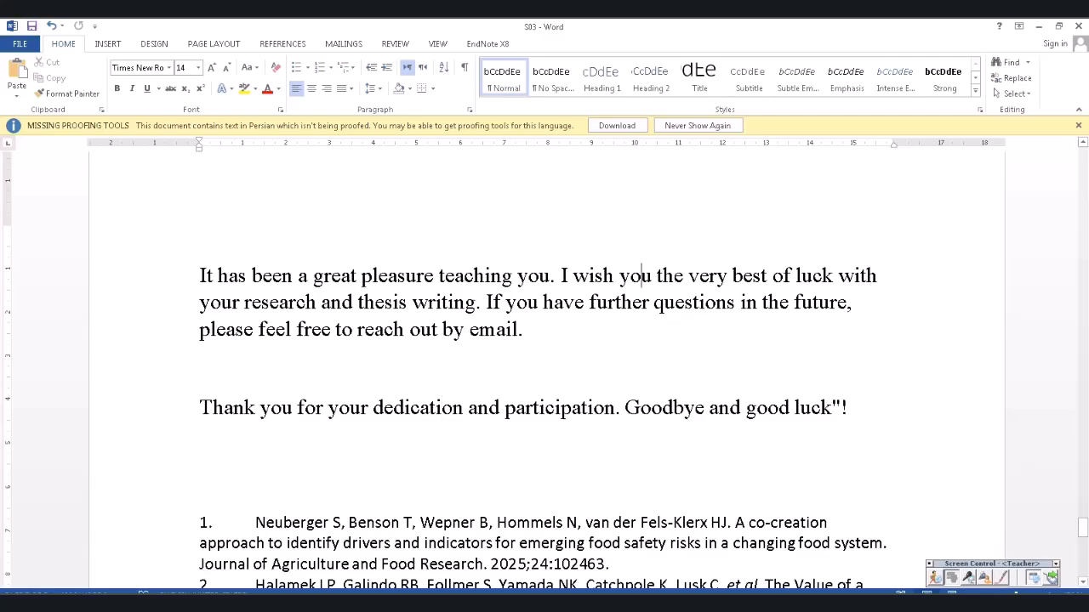
left_click(1078, 26)
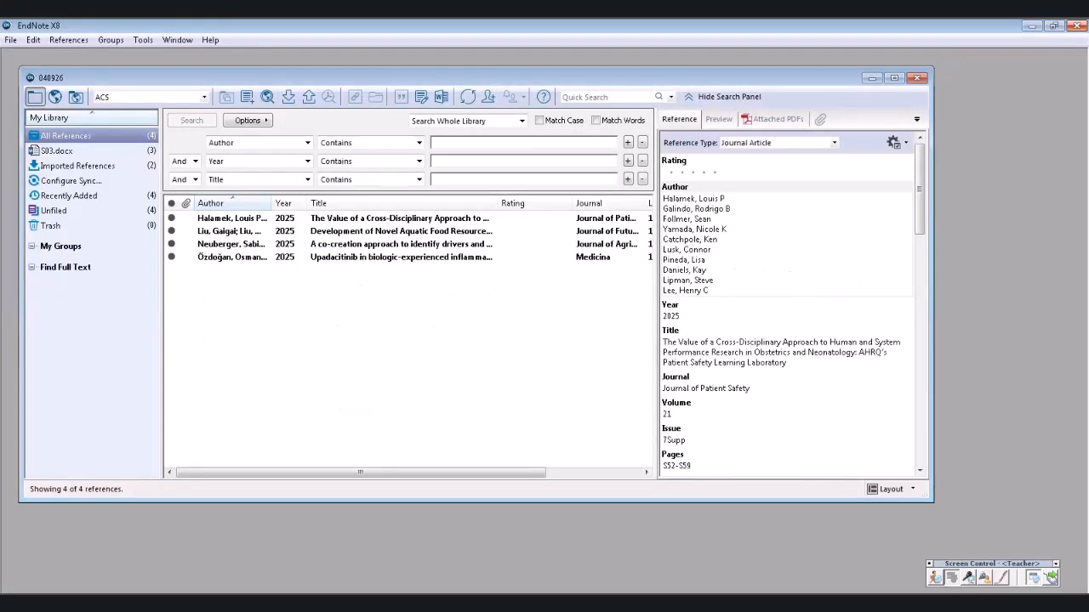
left_click(917, 77)
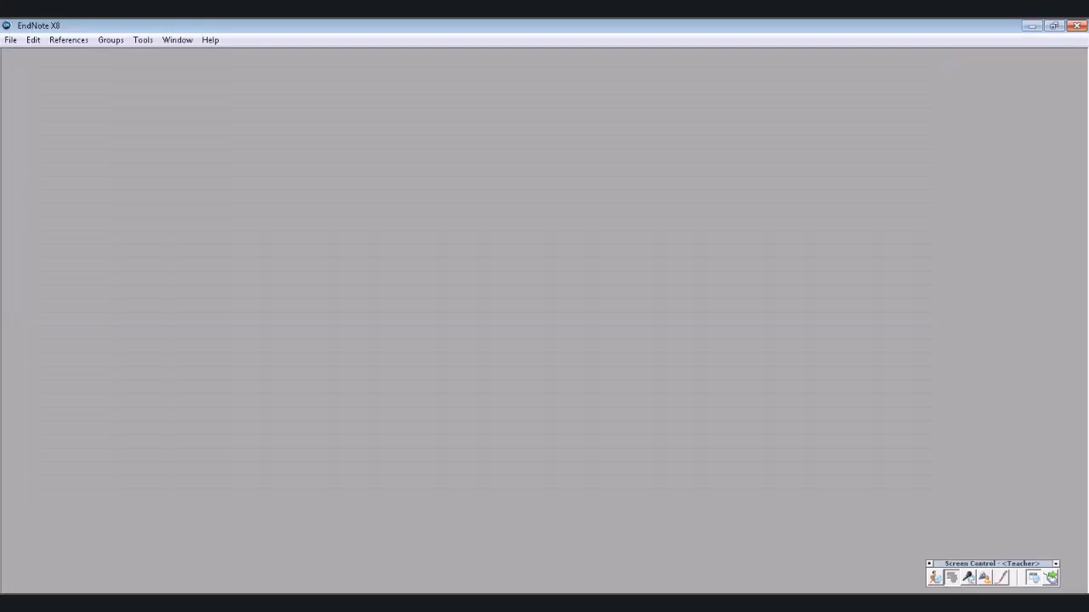